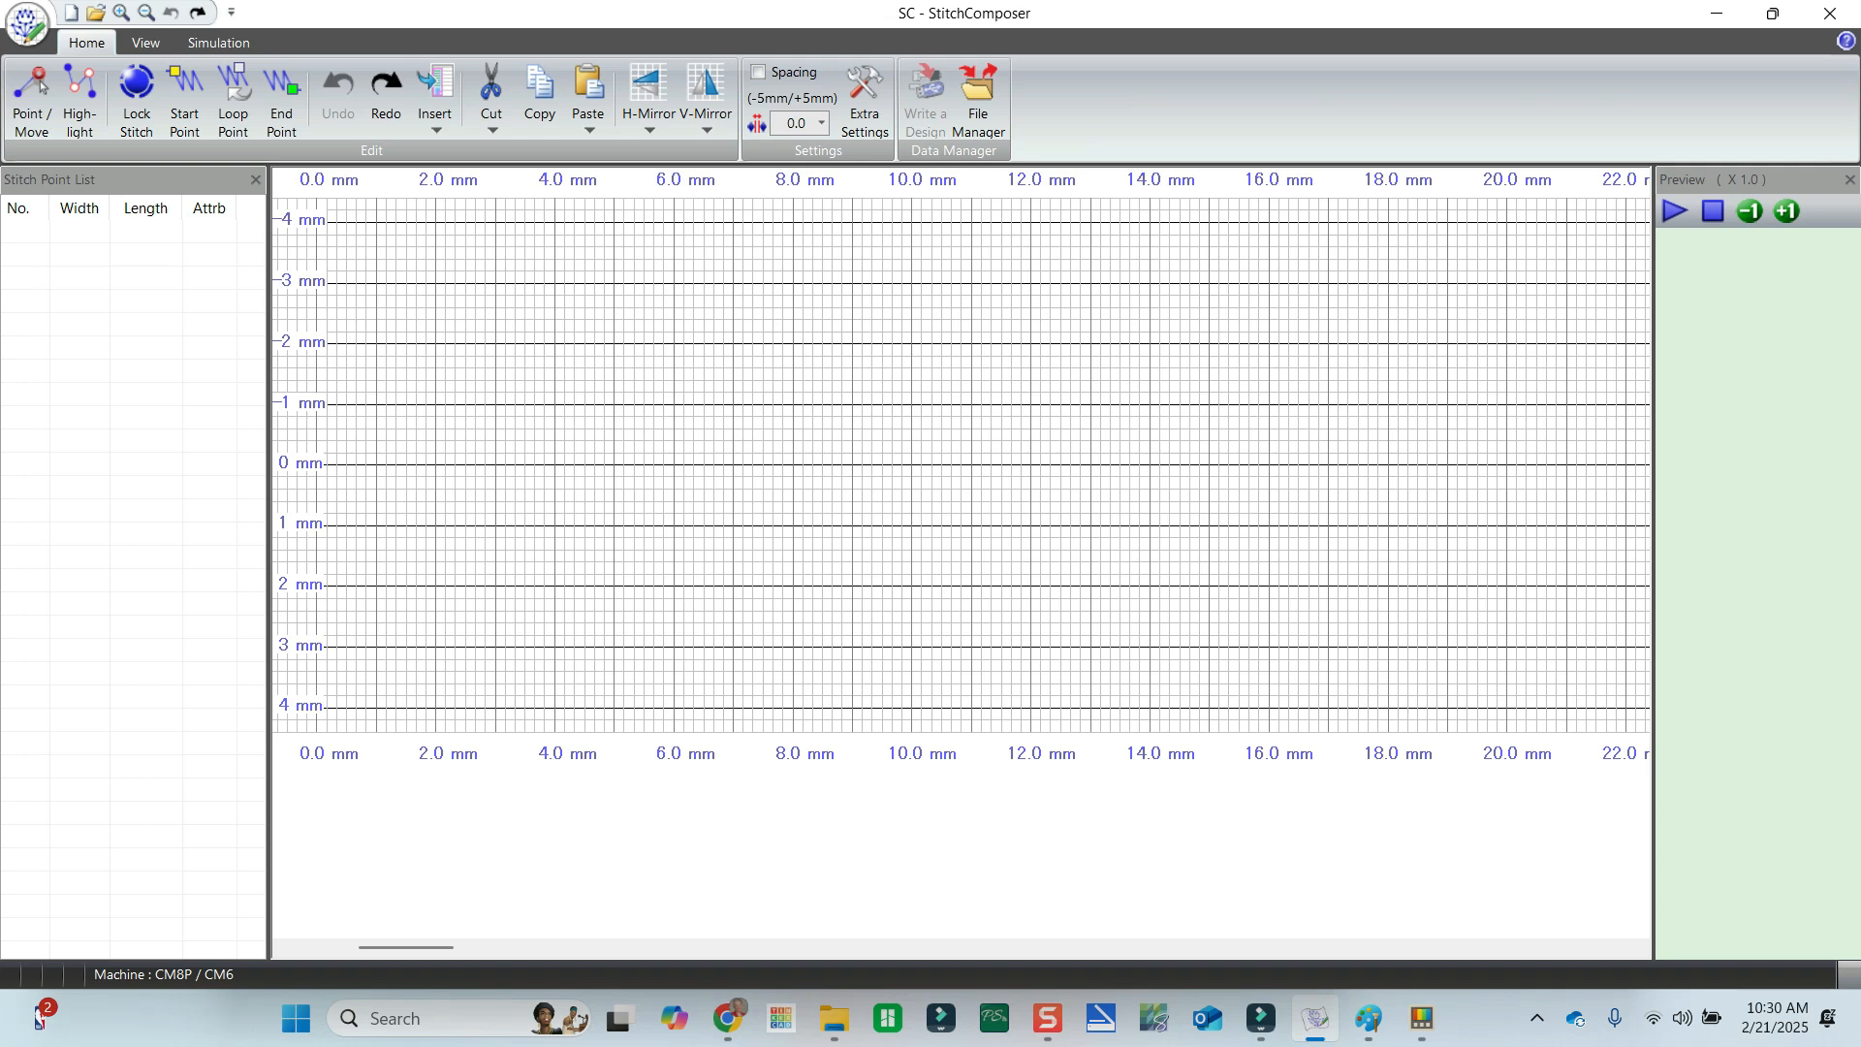
Plot five stitch points at width/length 4.4/0.0, 4.4/2.5, 2.0/2.5, 1.0/0.0 and -1.0/0.0 mm for the base and hexagon's left side.
{"action": "left_click", "coordinate": [316, 730]}
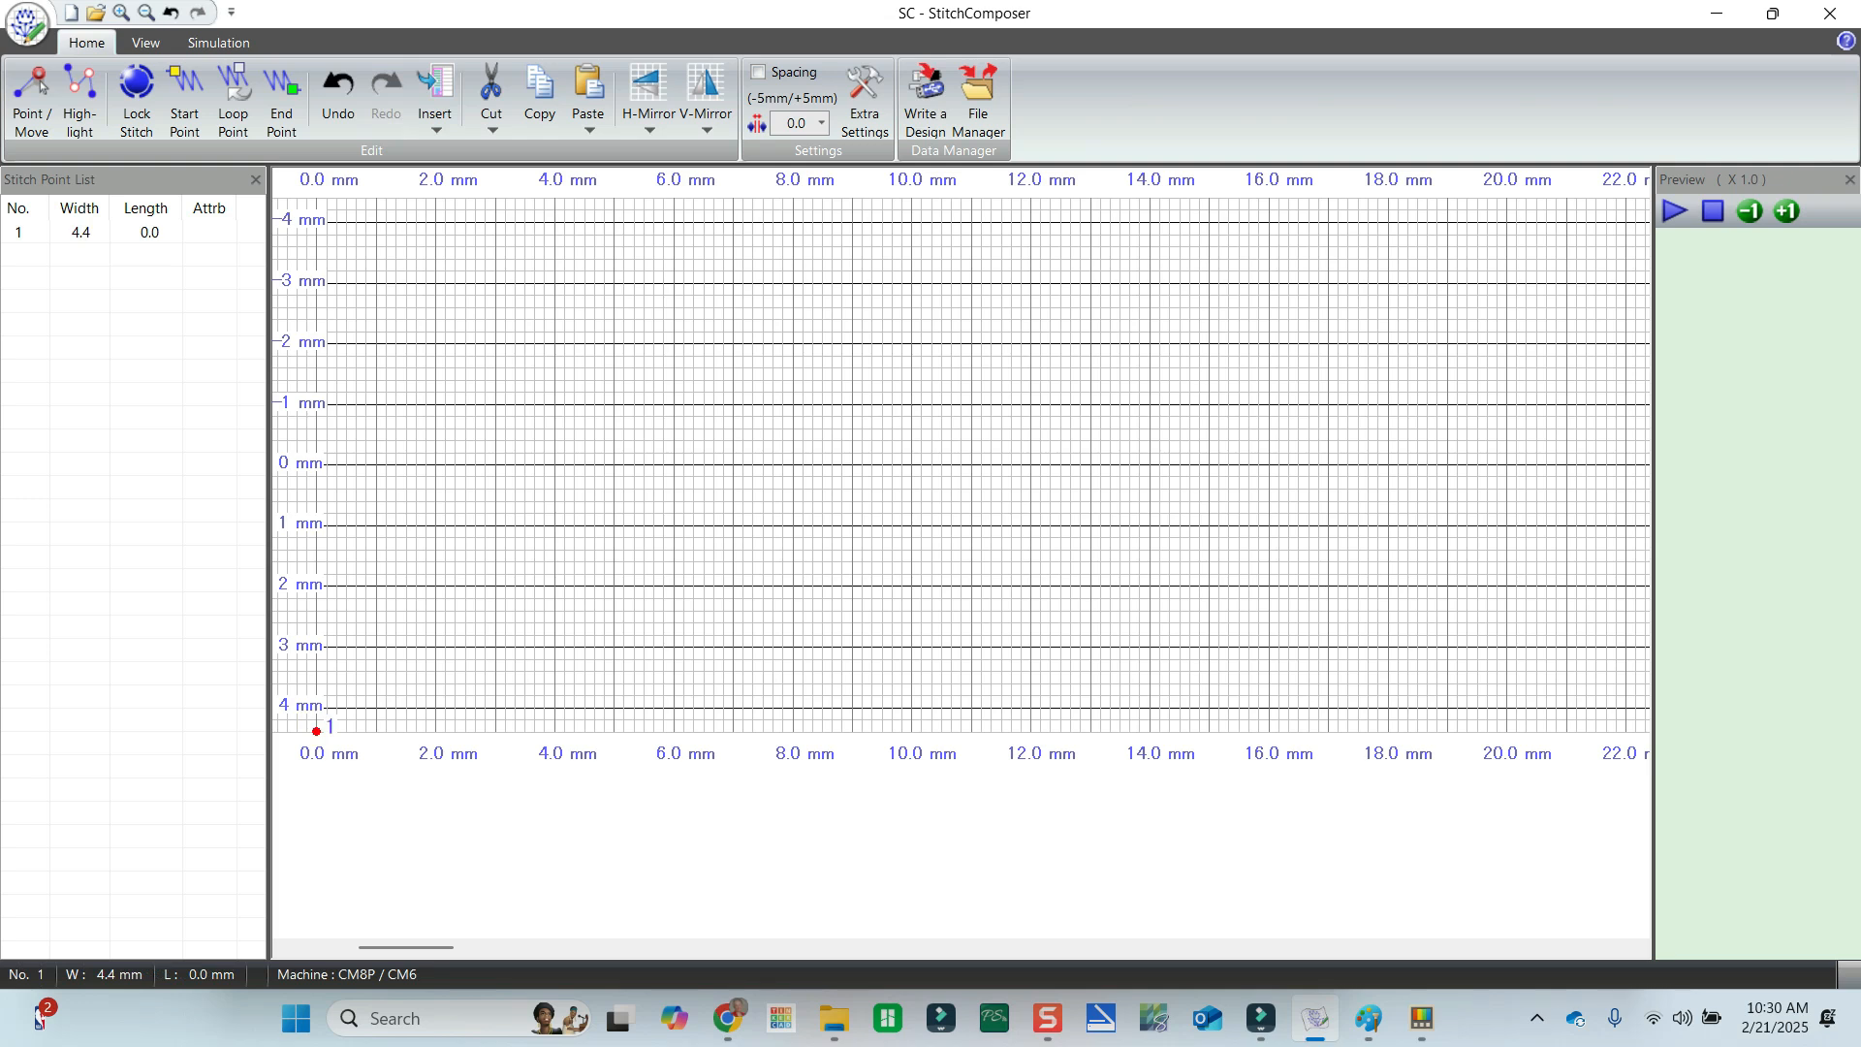
{"action": "left_click", "coordinate": [465, 729]}
{"action": "left_click", "coordinate": [464, 584]}
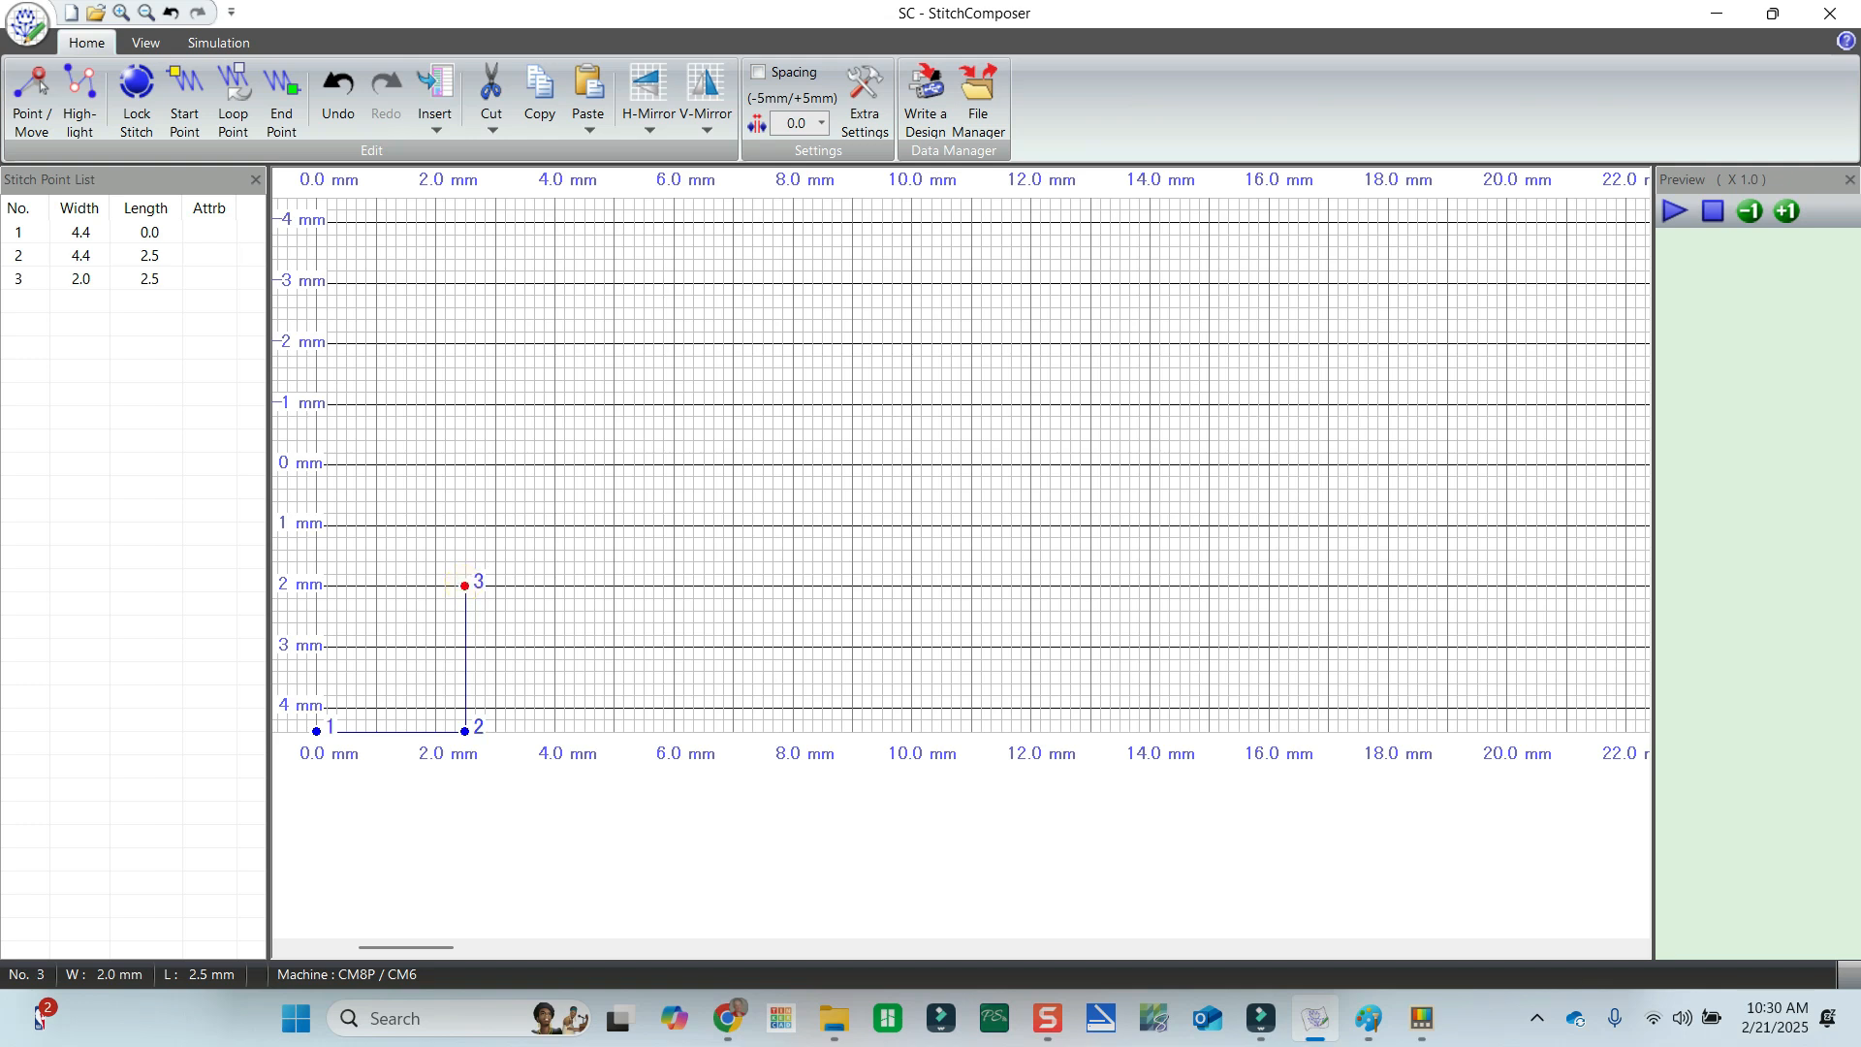
{"action": "left_click", "coordinate": [316, 525]}
{"action": "left_click", "coordinate": [316, 403]}
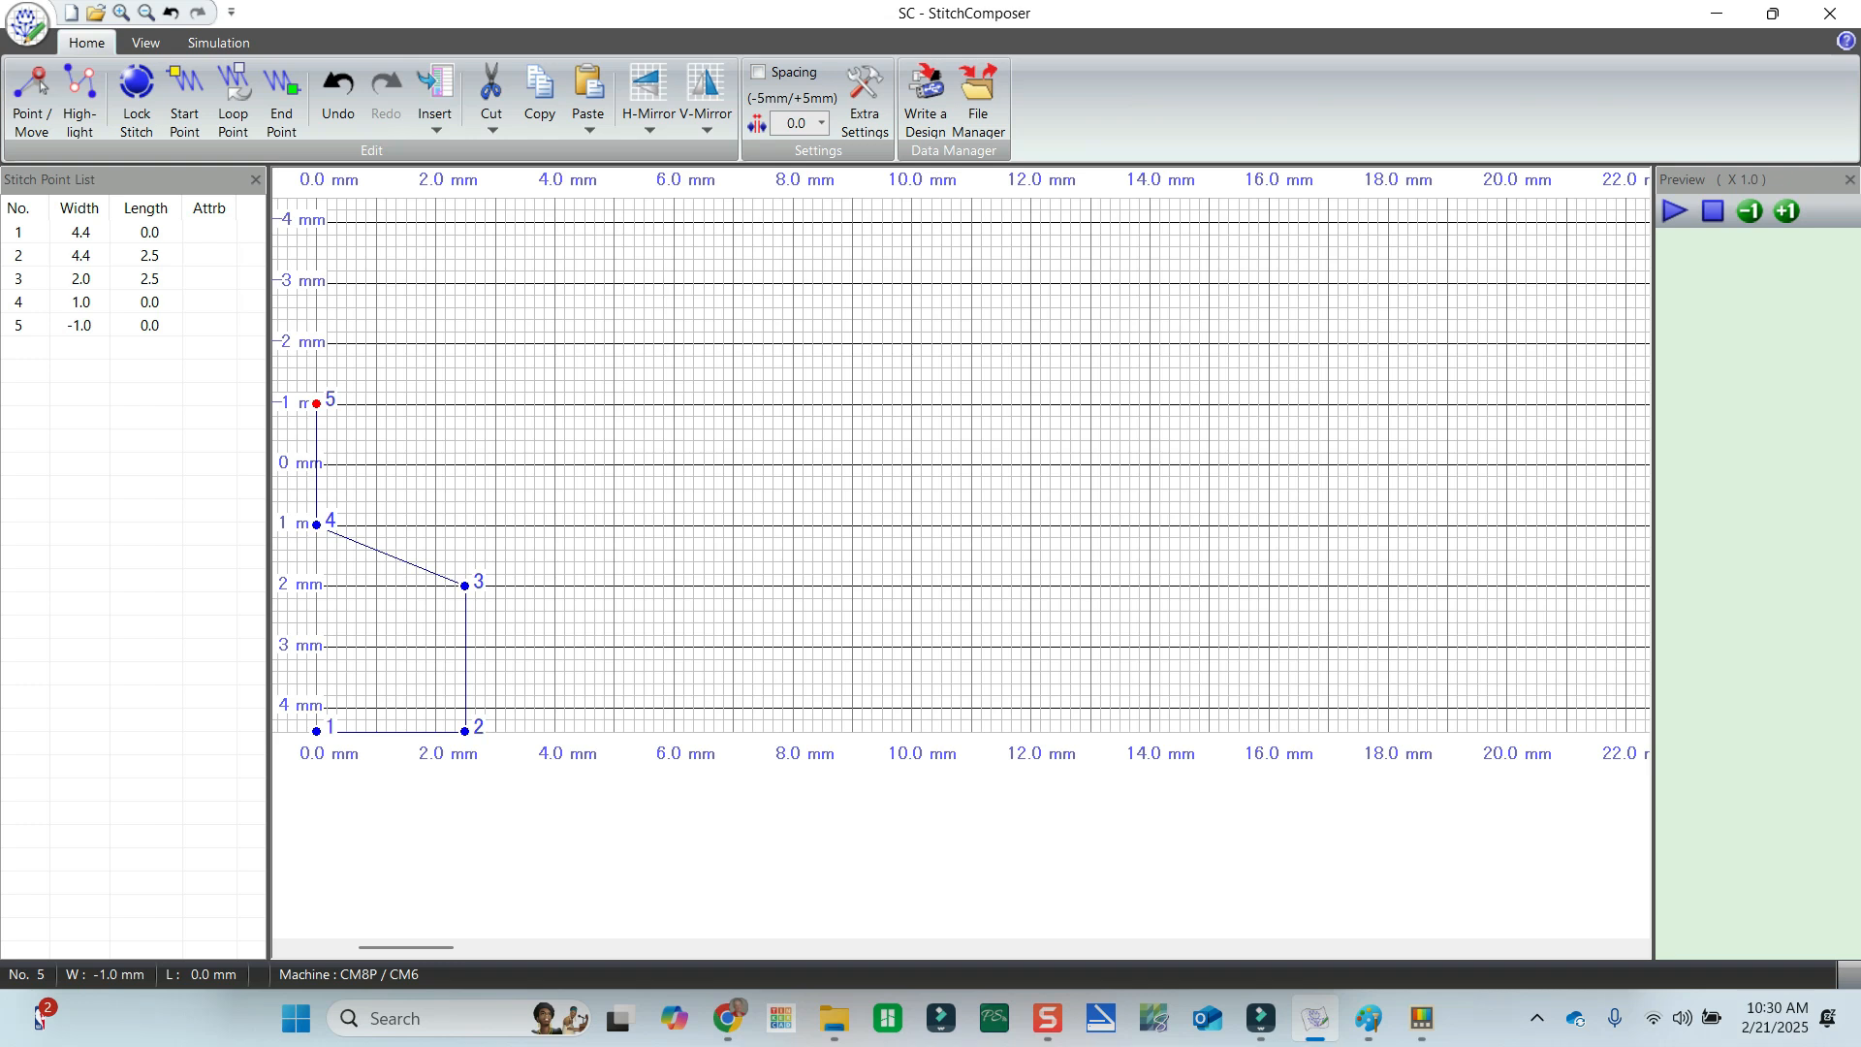
Plot the upper stem at length 2.5 mm with points at widths -2.0, -4.4 and back to -2.0 mm.
{"action": "left_click", "coordinate": [465, 342]}
{"action": "left_click", "coordinate": [465, 197]}
{"action": "left_click", "coordinate": [465, 342]}
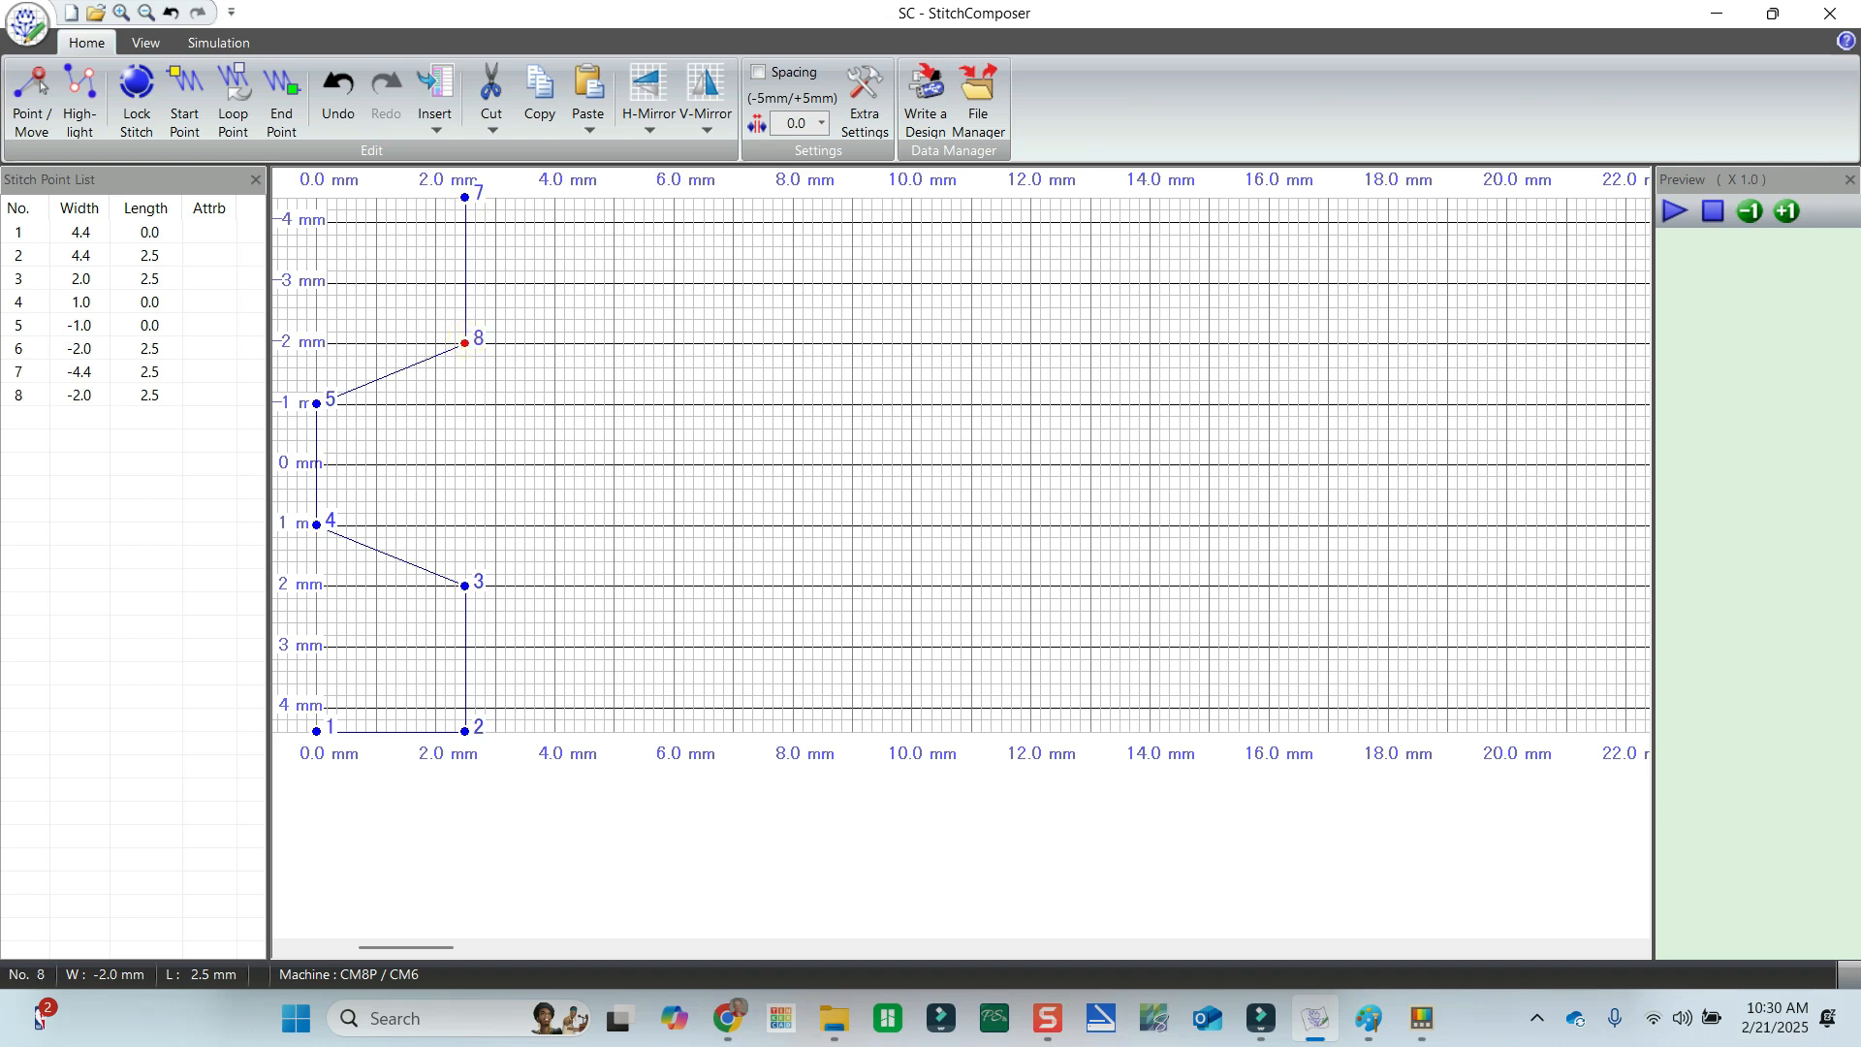
Complete the hexagon through widths -1.0 and 1.0 at length 5.0 mm, return down the 2.5 mm stem, and end at width 4.4, length 5.0 mm.
{"action": "left_click", "coordinate": [614, 402]}
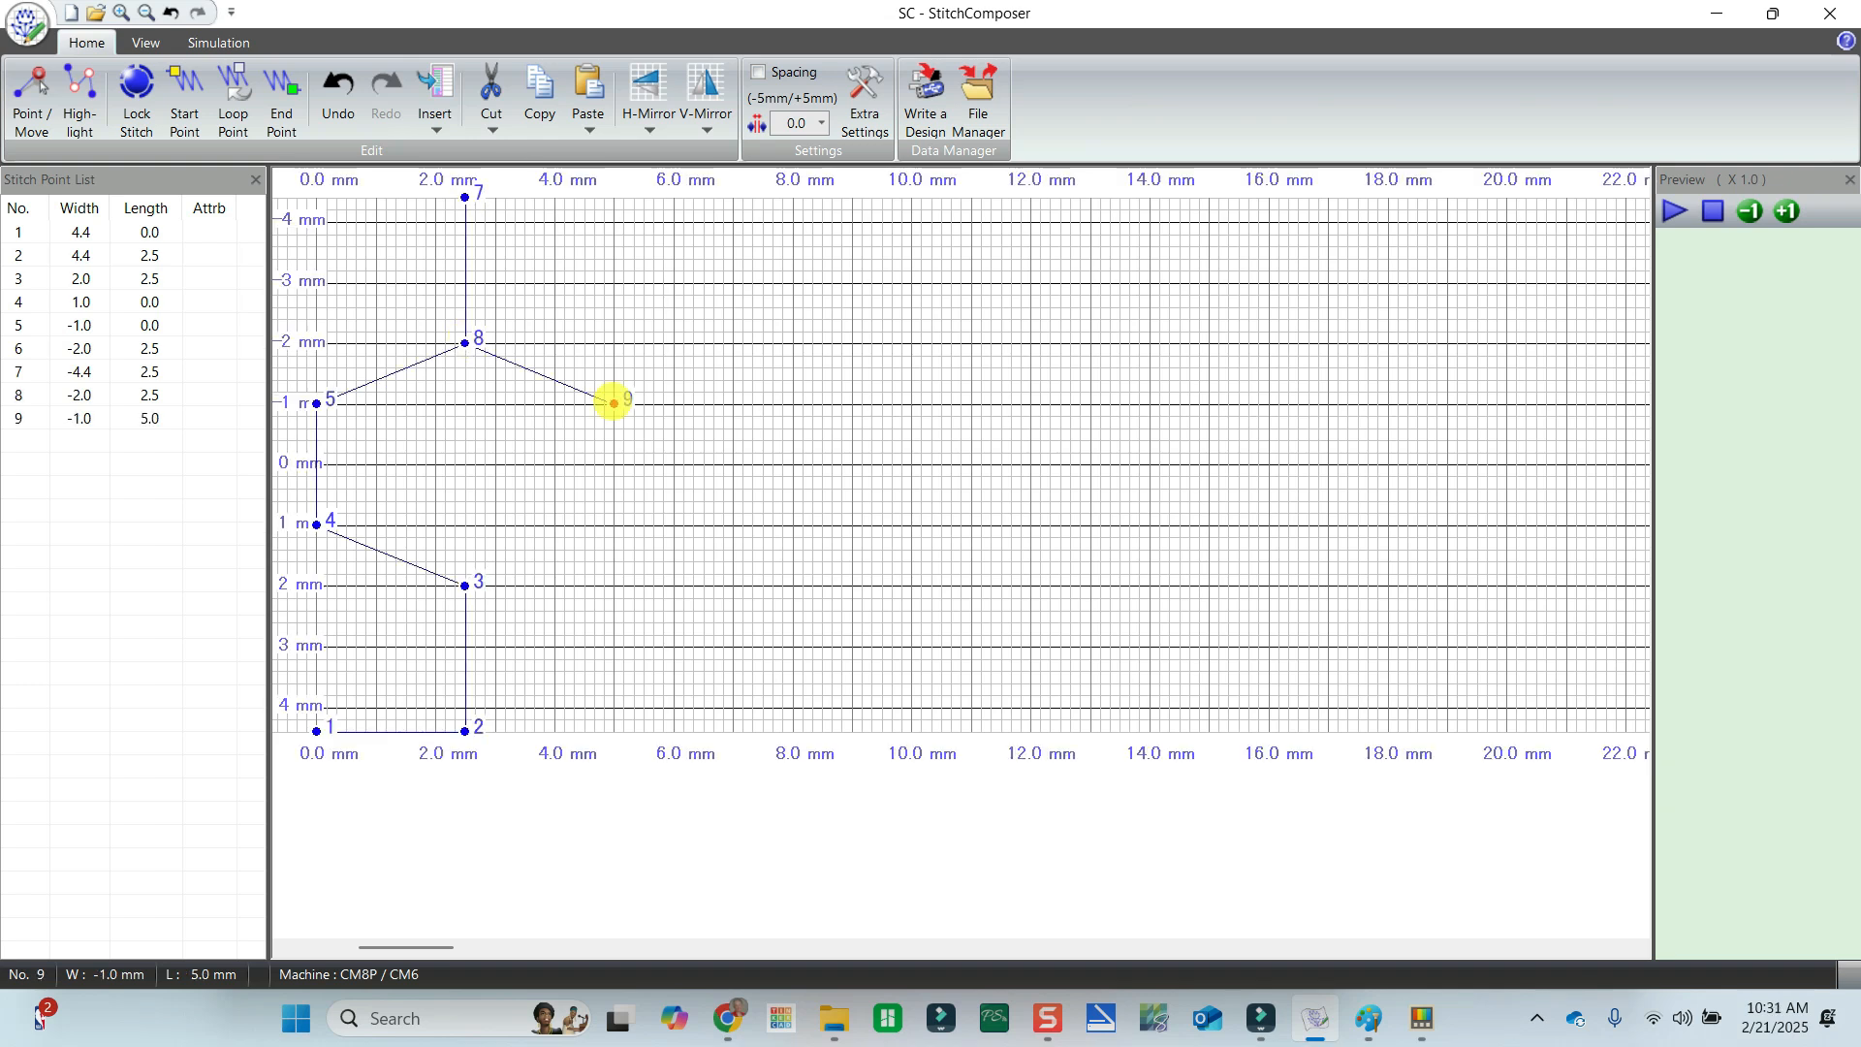
{"action": "left_click", "coordinate": [614, 523]}
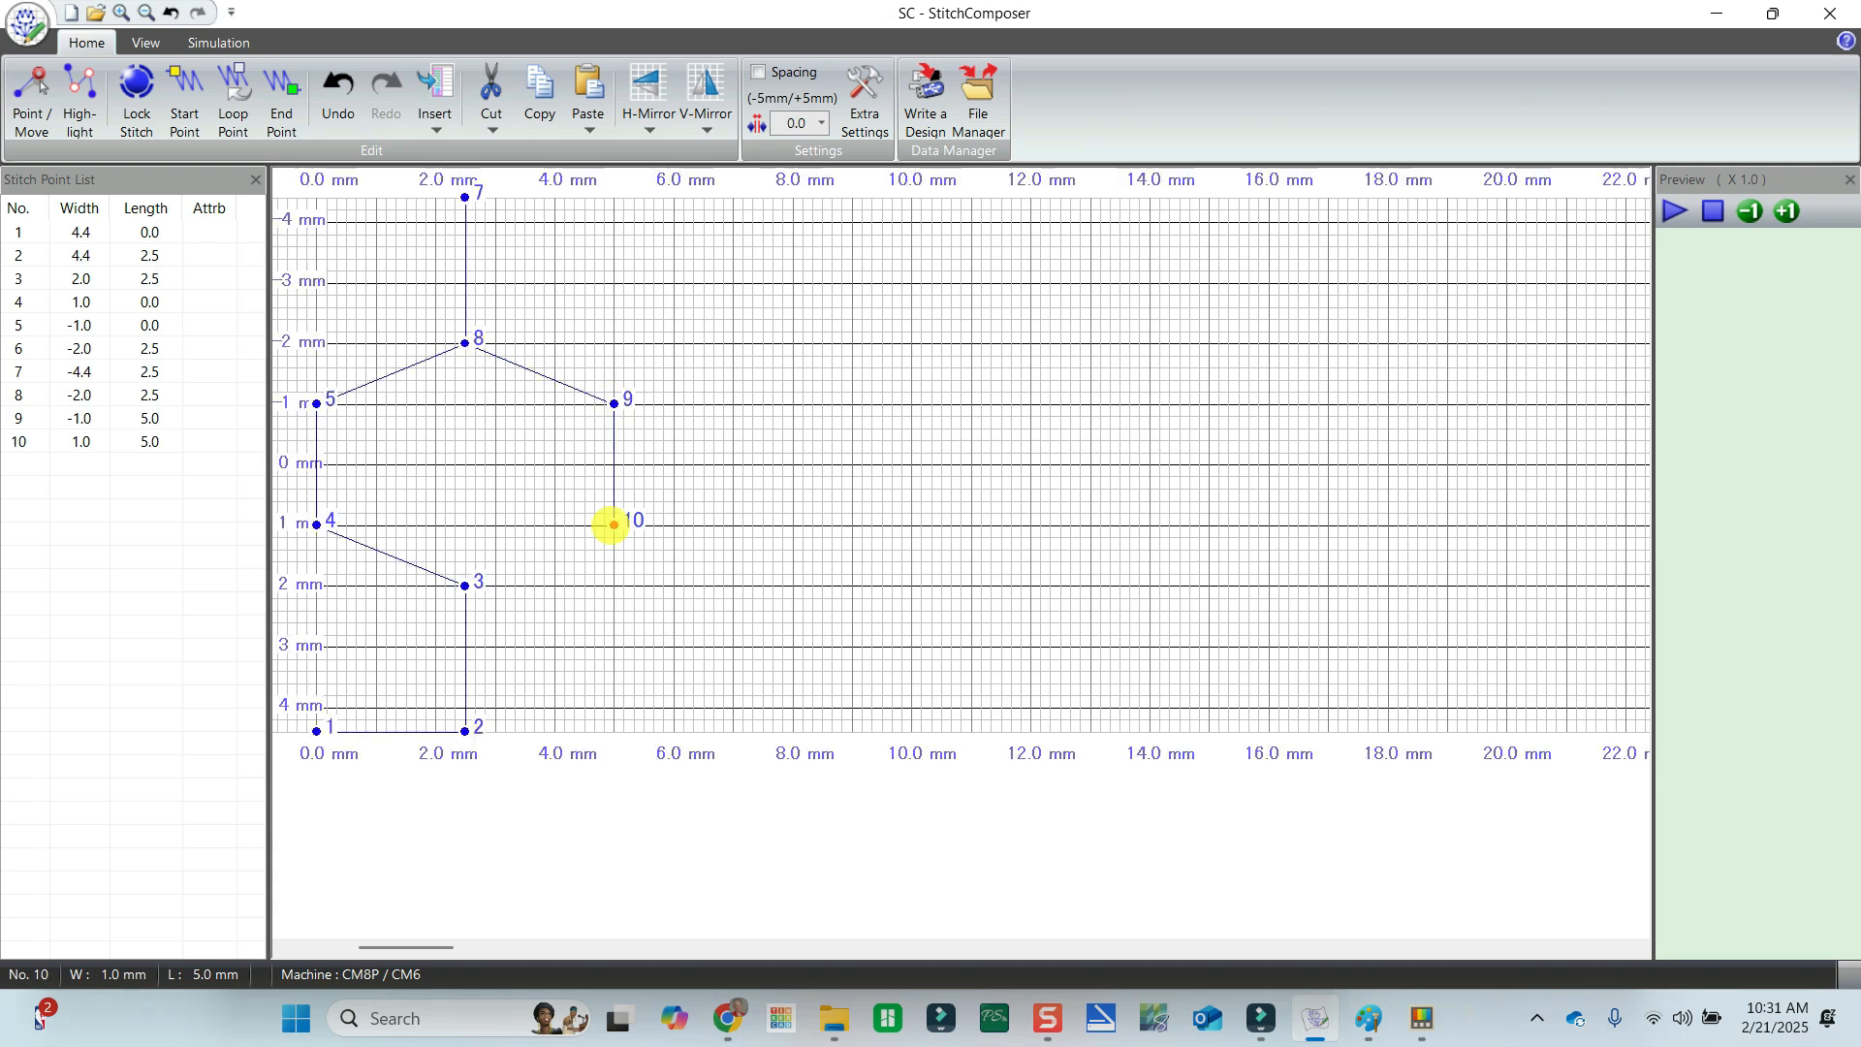
{"action": "left_click", "coordinate": [466, 586]}
{"action": "left_click", "coordinate": [466, 731]}
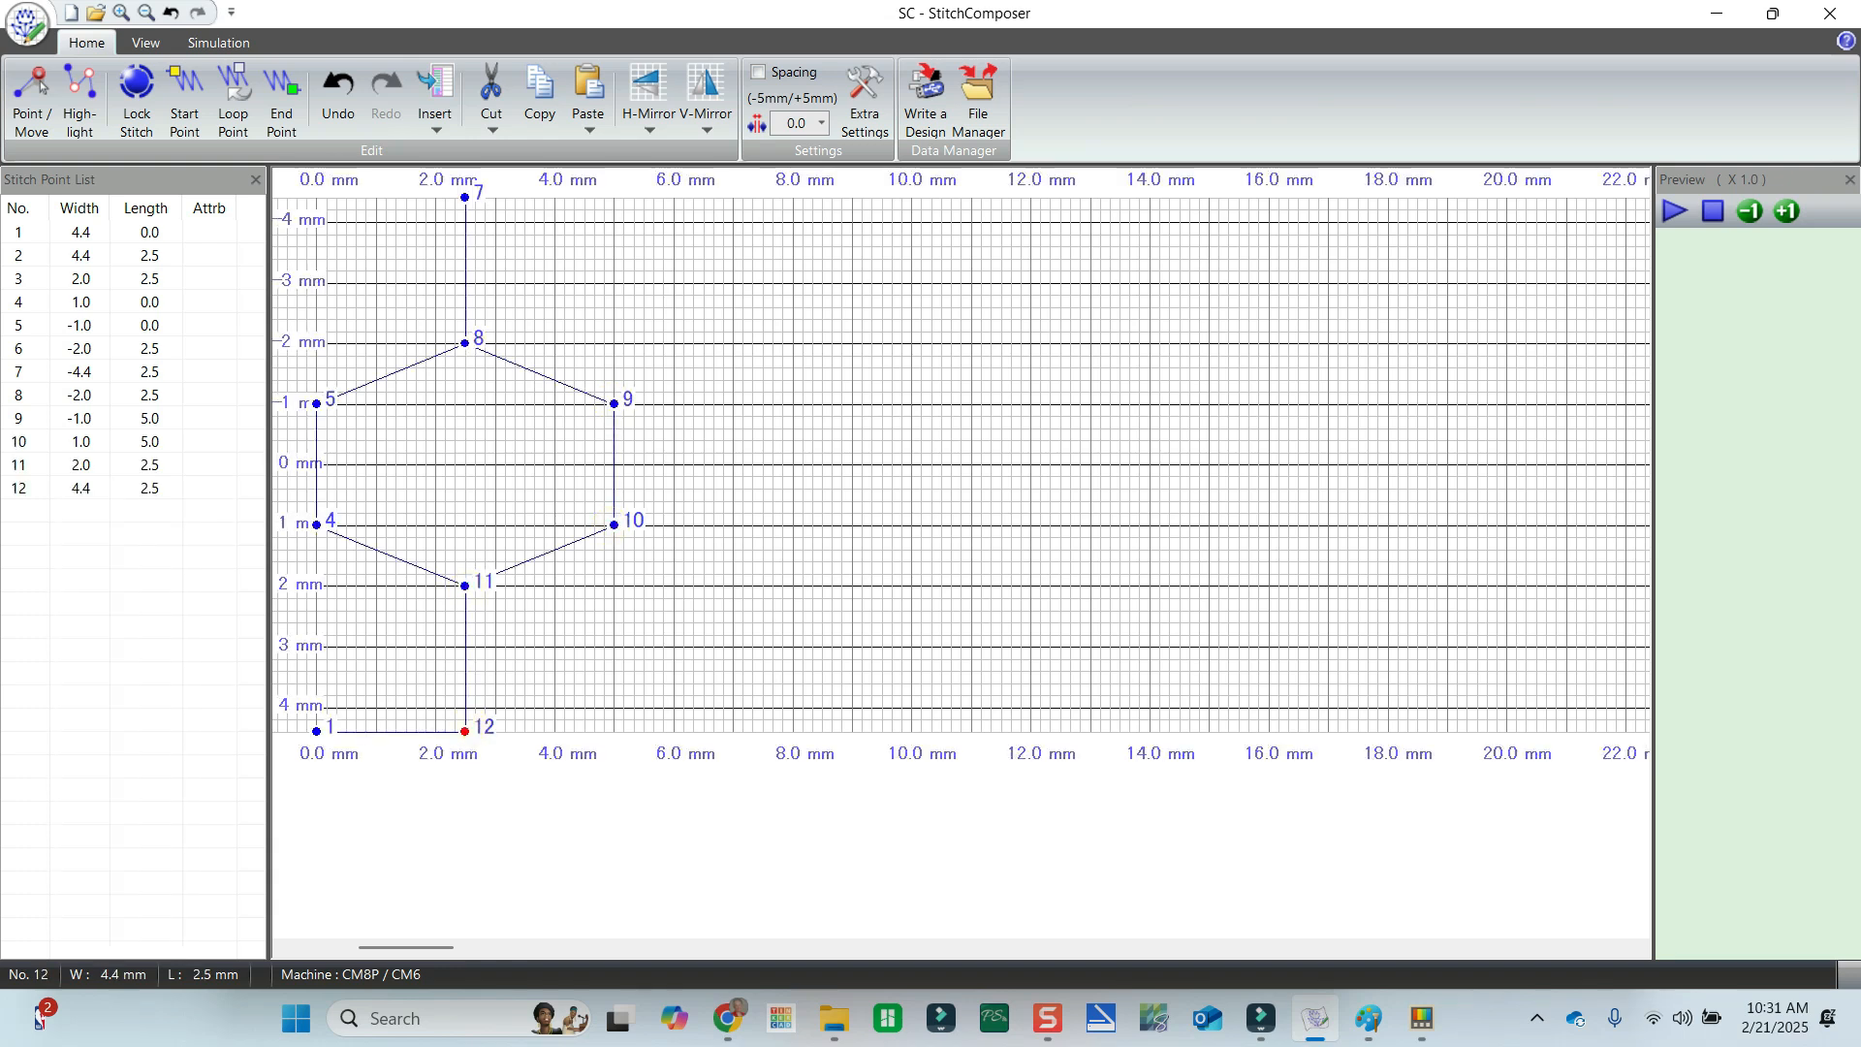
{"action": "left_click", "coordinate": [614, 731]}
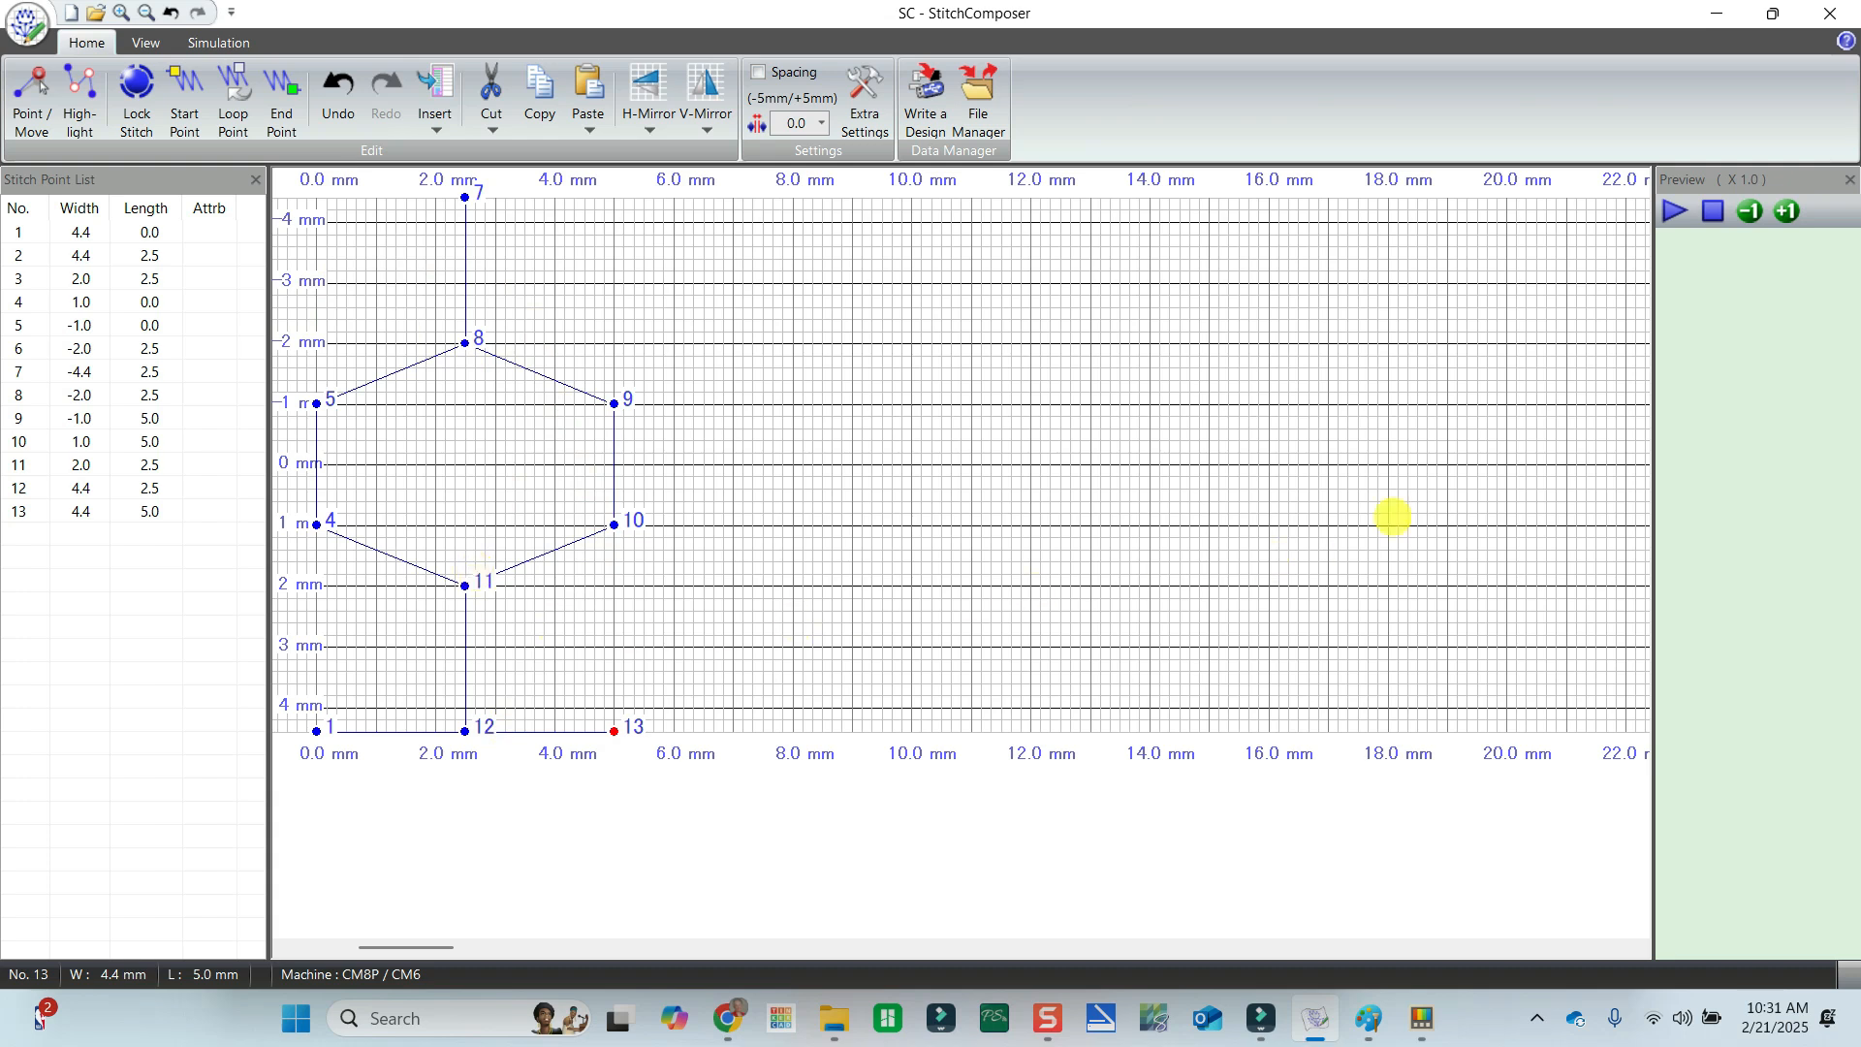
Play the preview of the stitch pattern to check how it sews out.
{"action": "left_click", "coordinate": [1675, 215]}
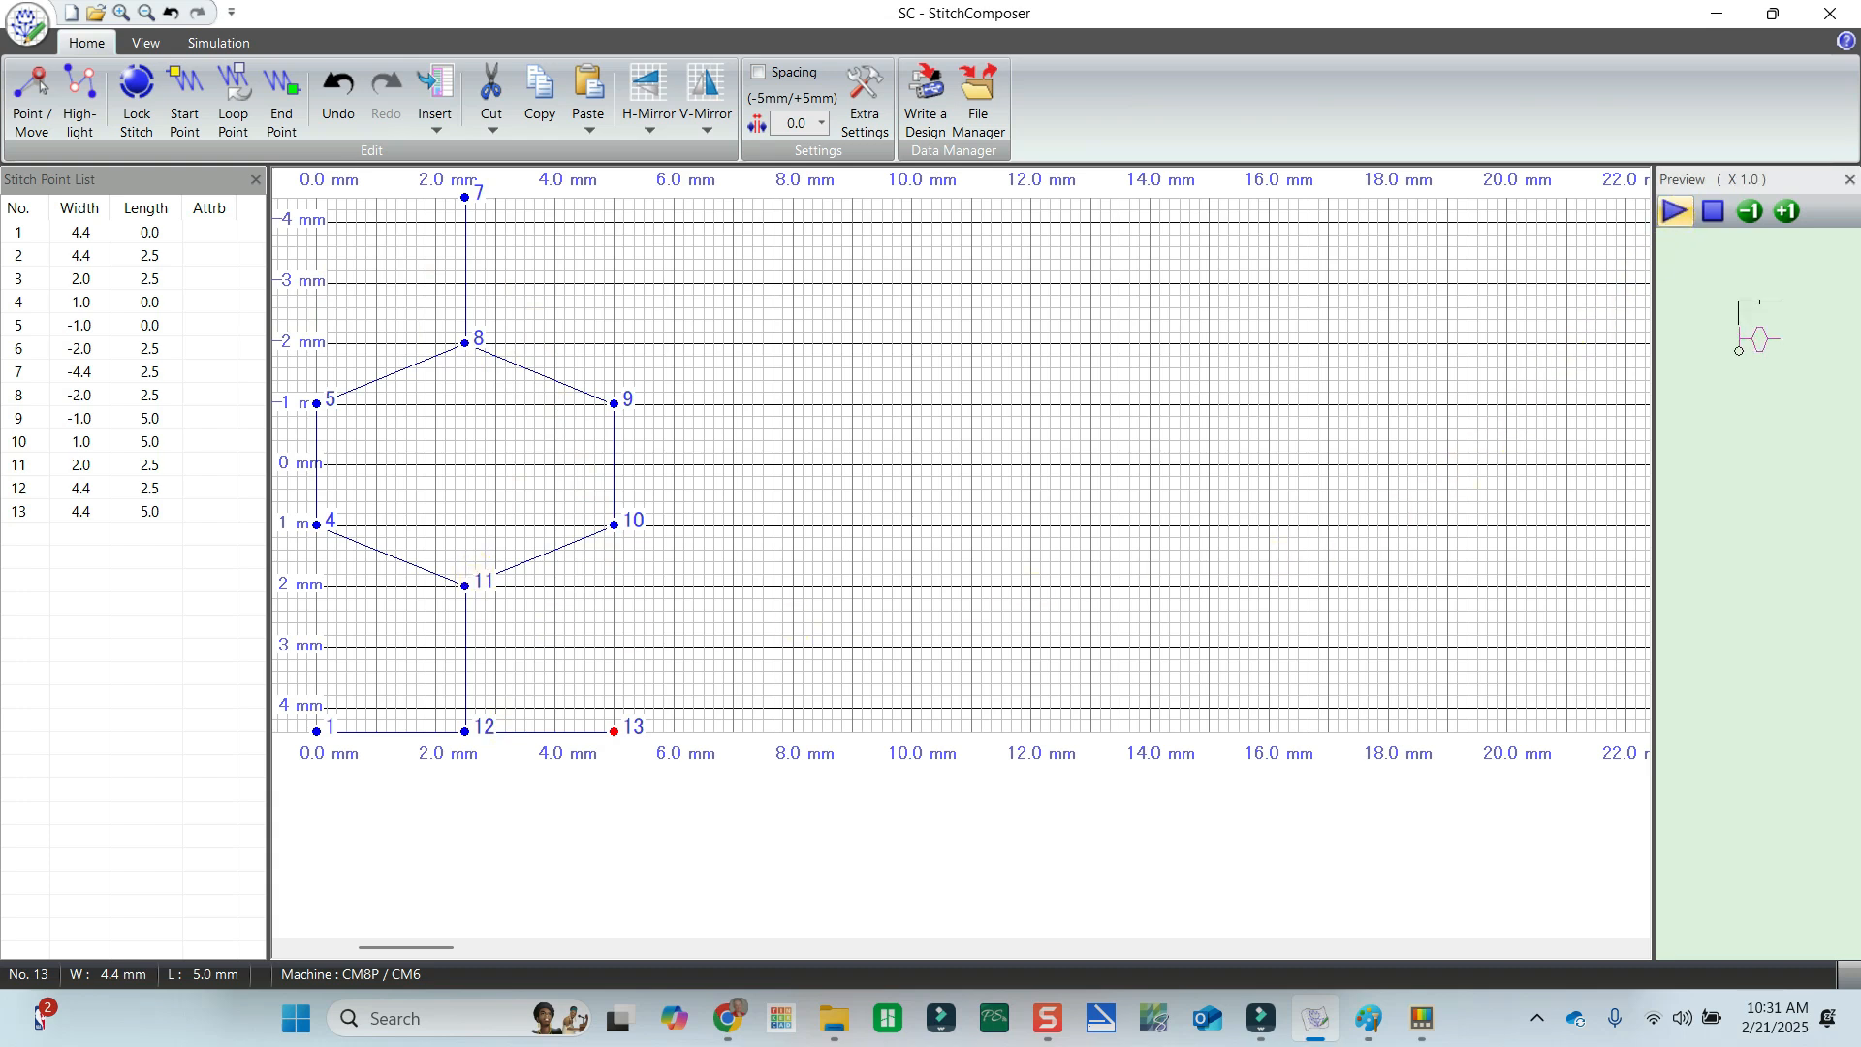
{"action": "left_click", "coordinate": [145, 42]}
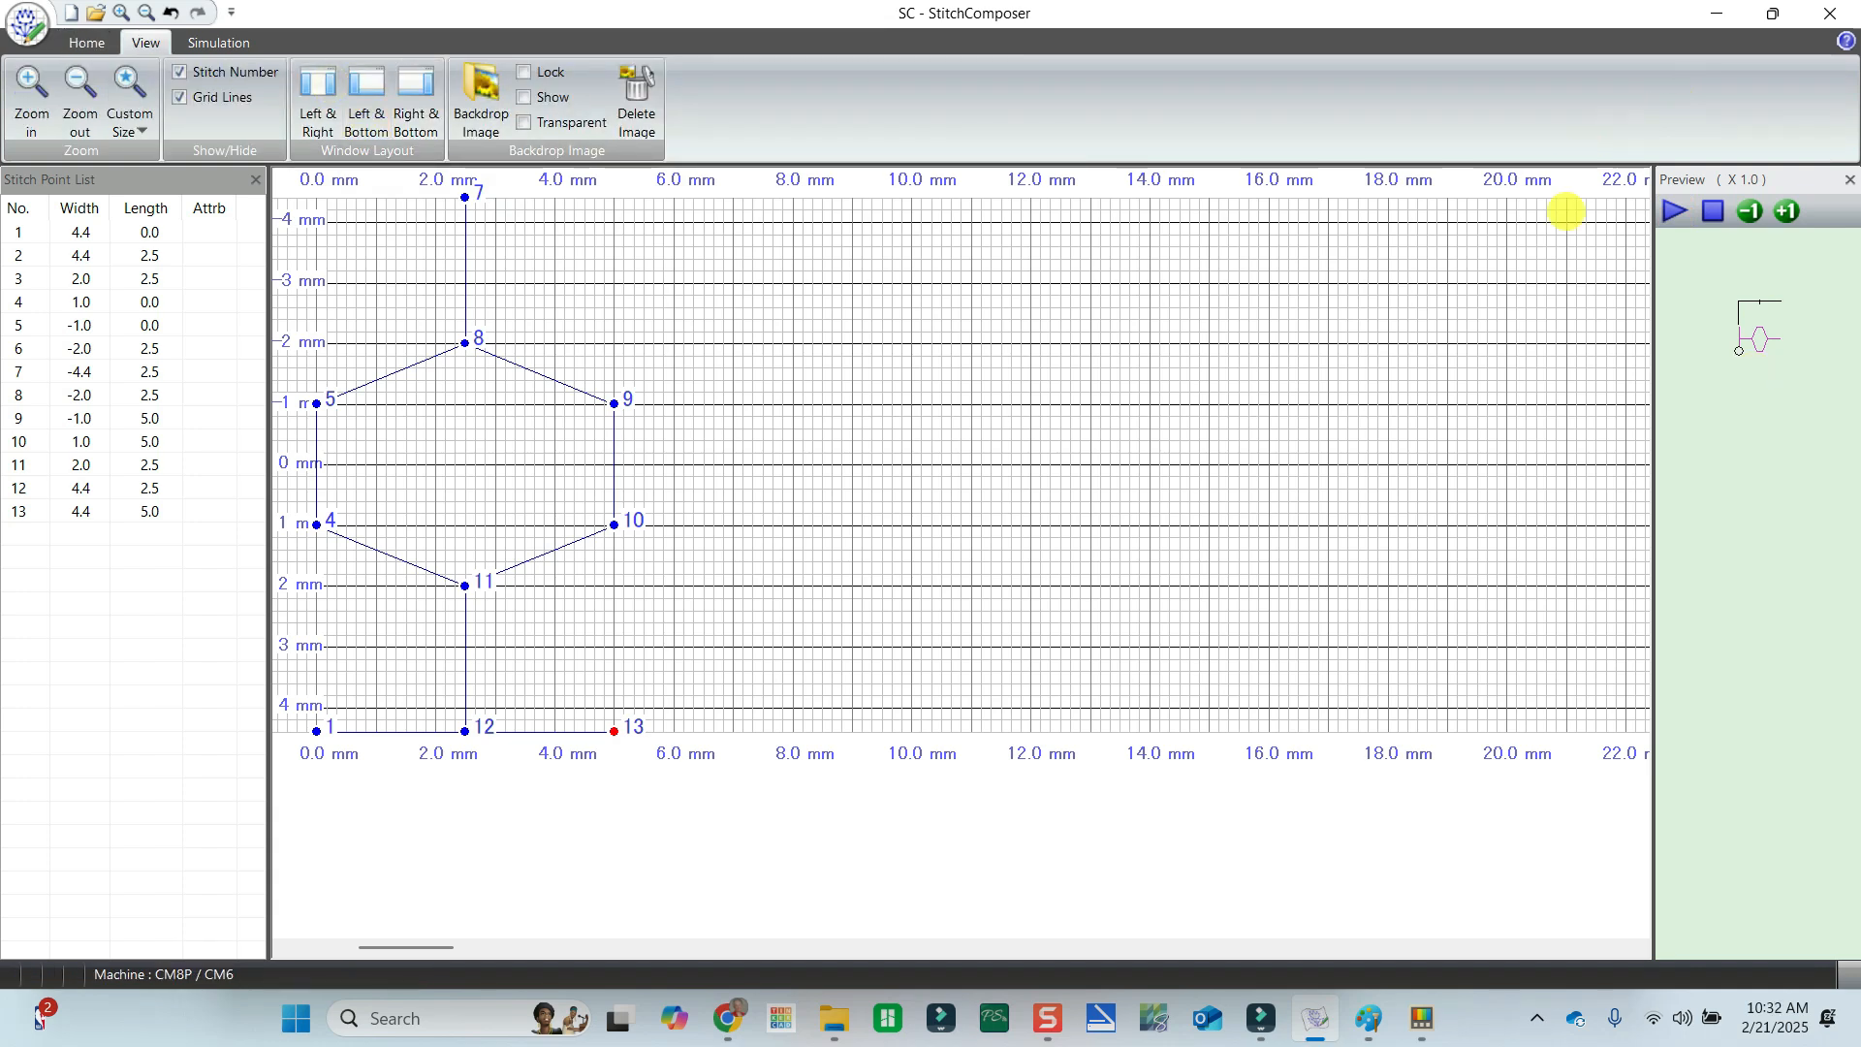
{"action": "left_click", "coordinate": [1675, 211]}
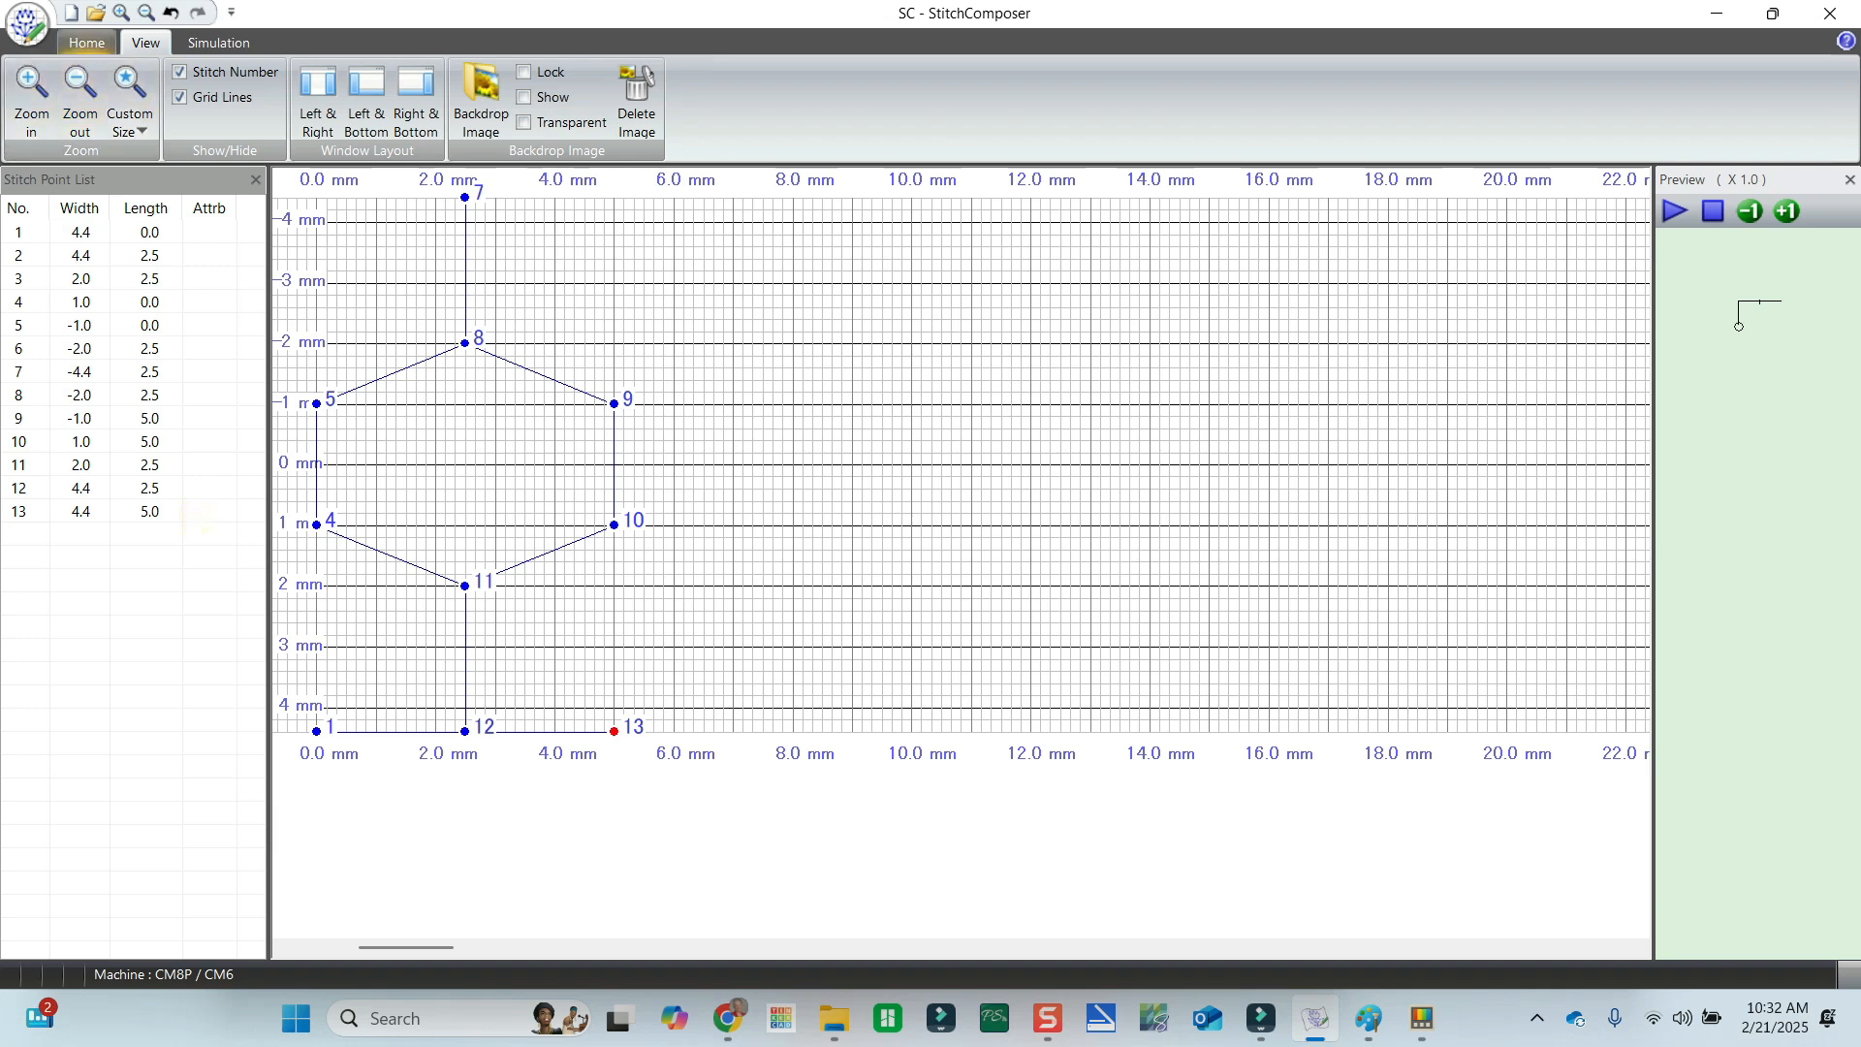
Mark stitch point 13 as the loop point and stitch point 2 as the start point.
{"action": "left_click", "coordinate": [86, 43]}
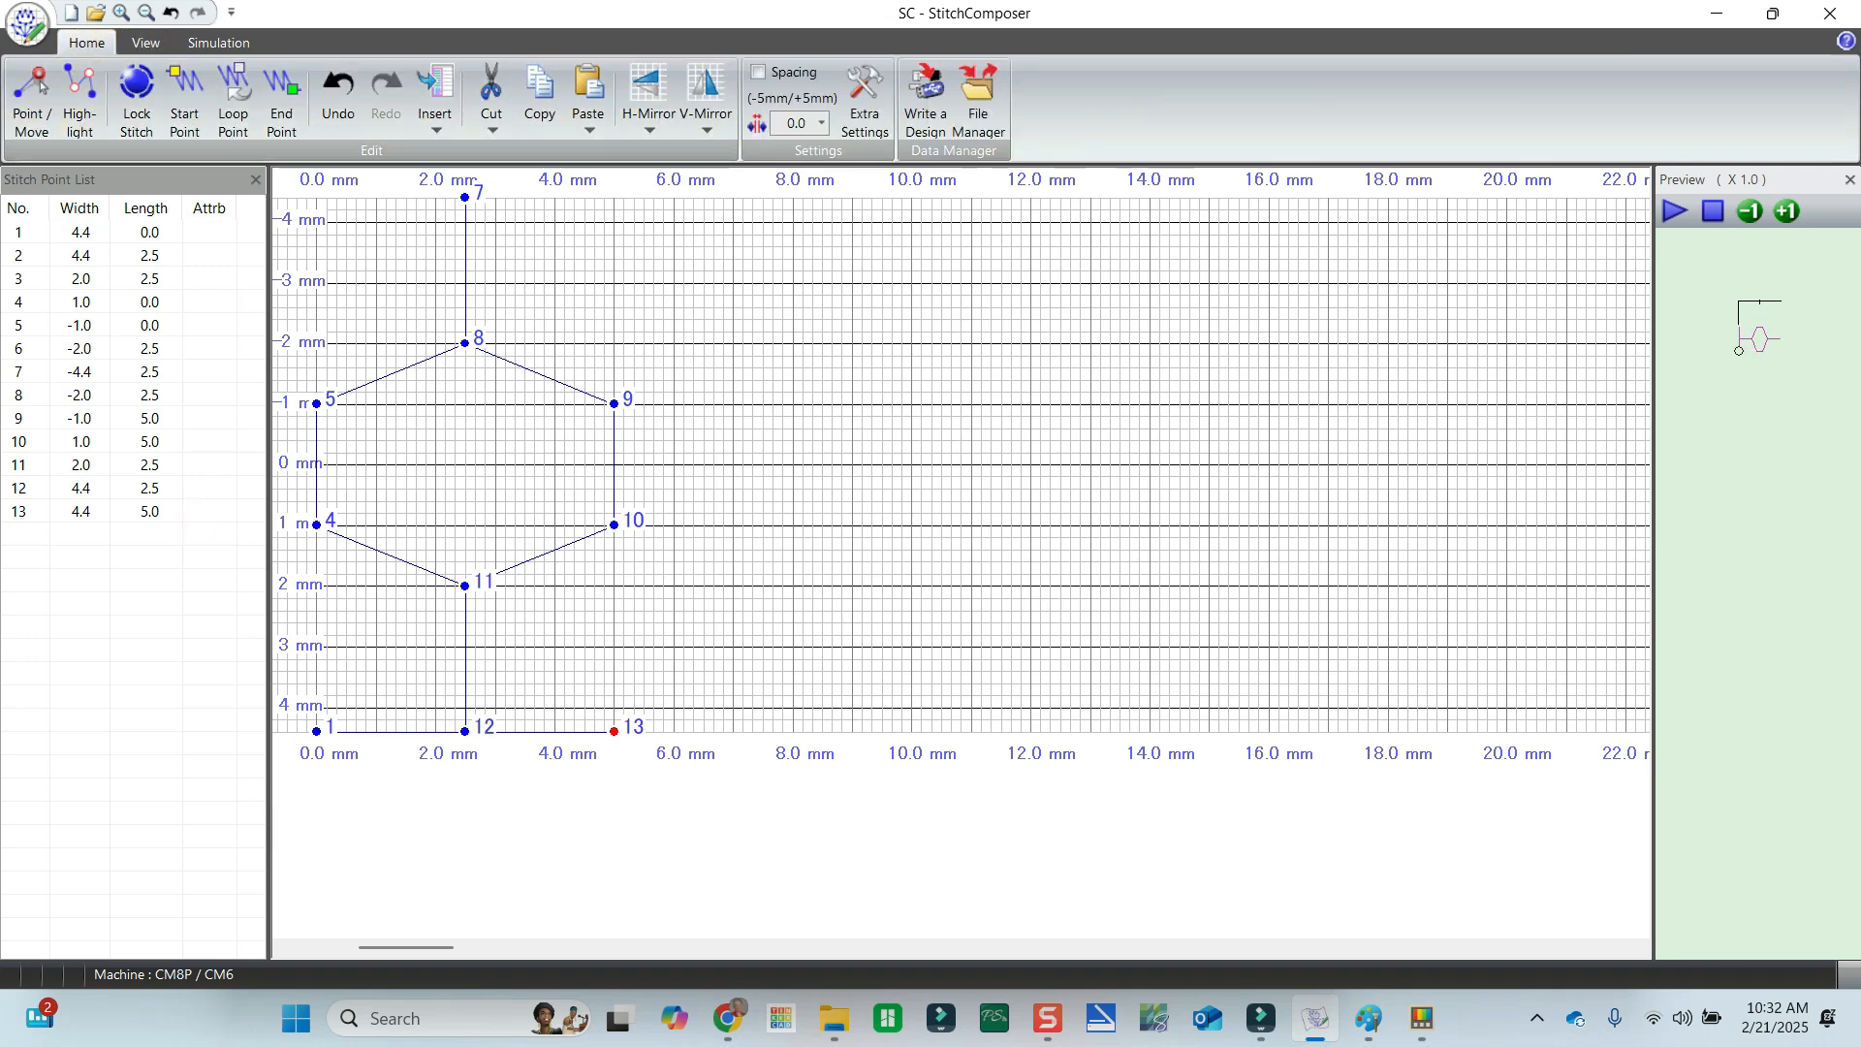
{"action": "left_click", "coordinate": [194, 511]}
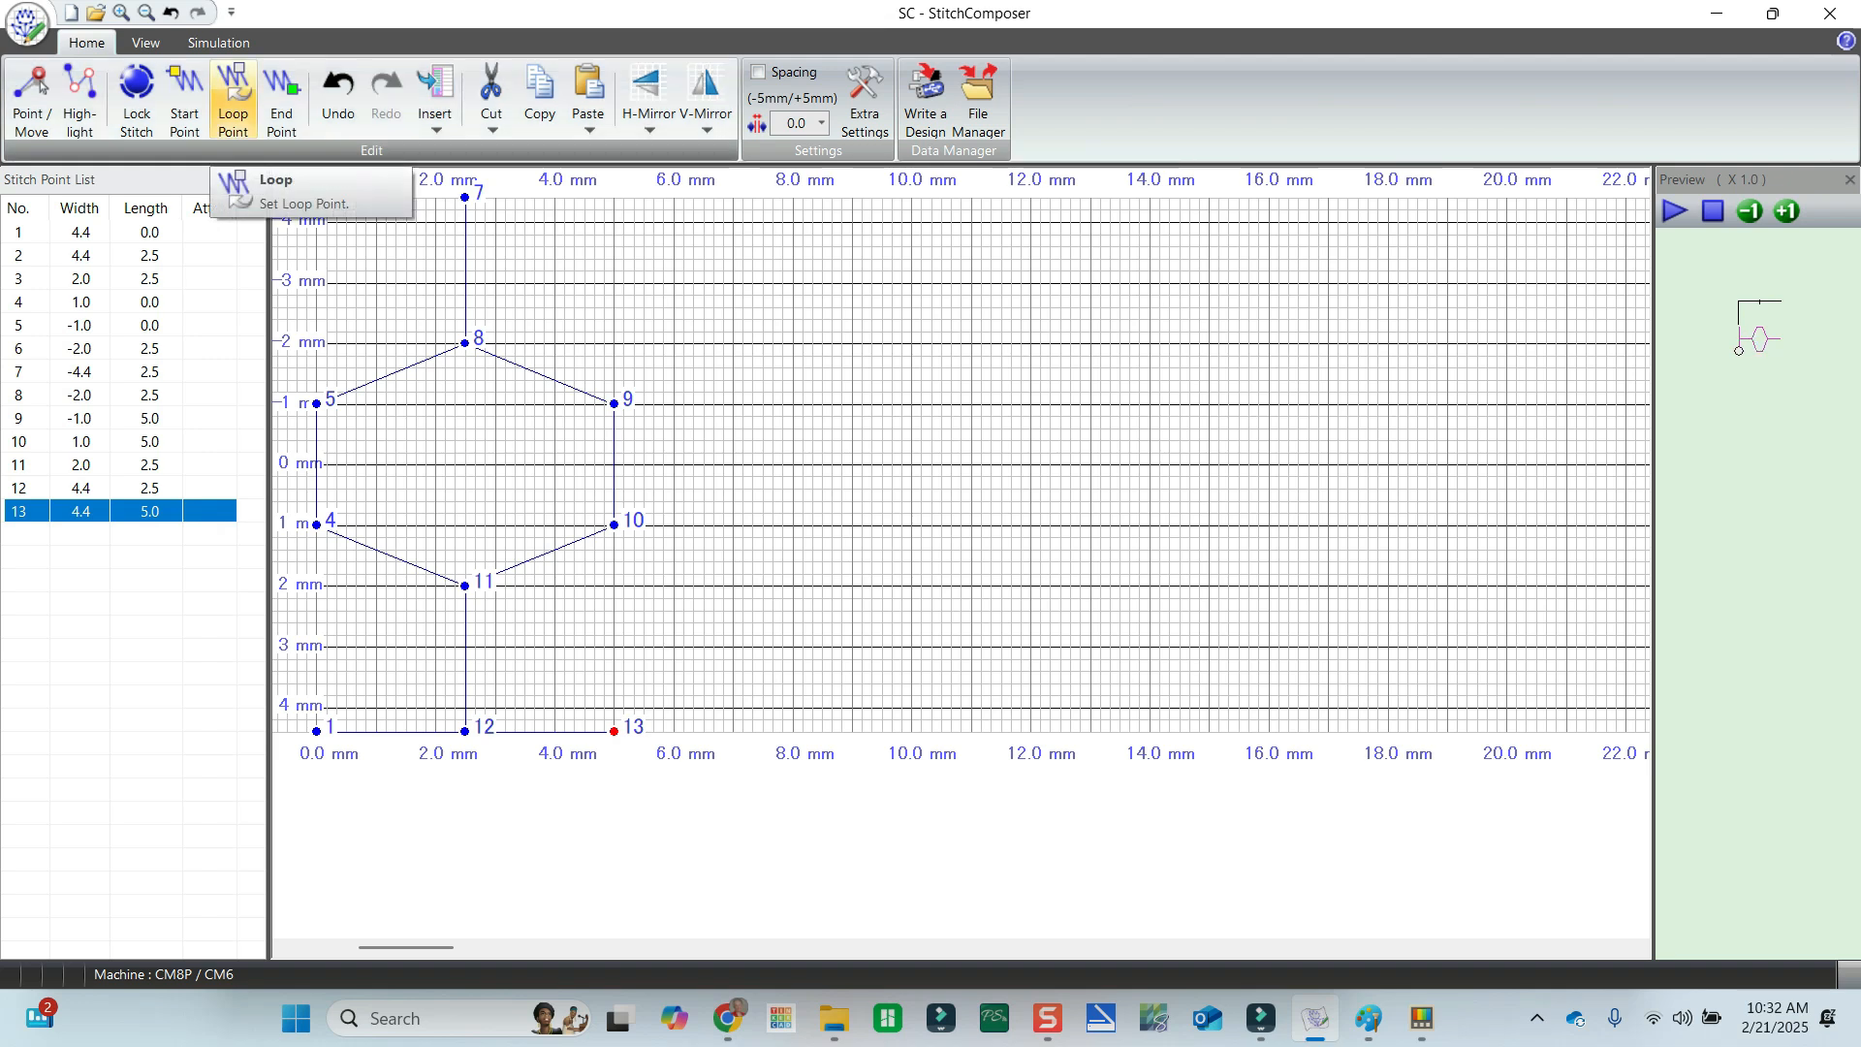
{"action": "left_click", "coordinate": [233, 95]}
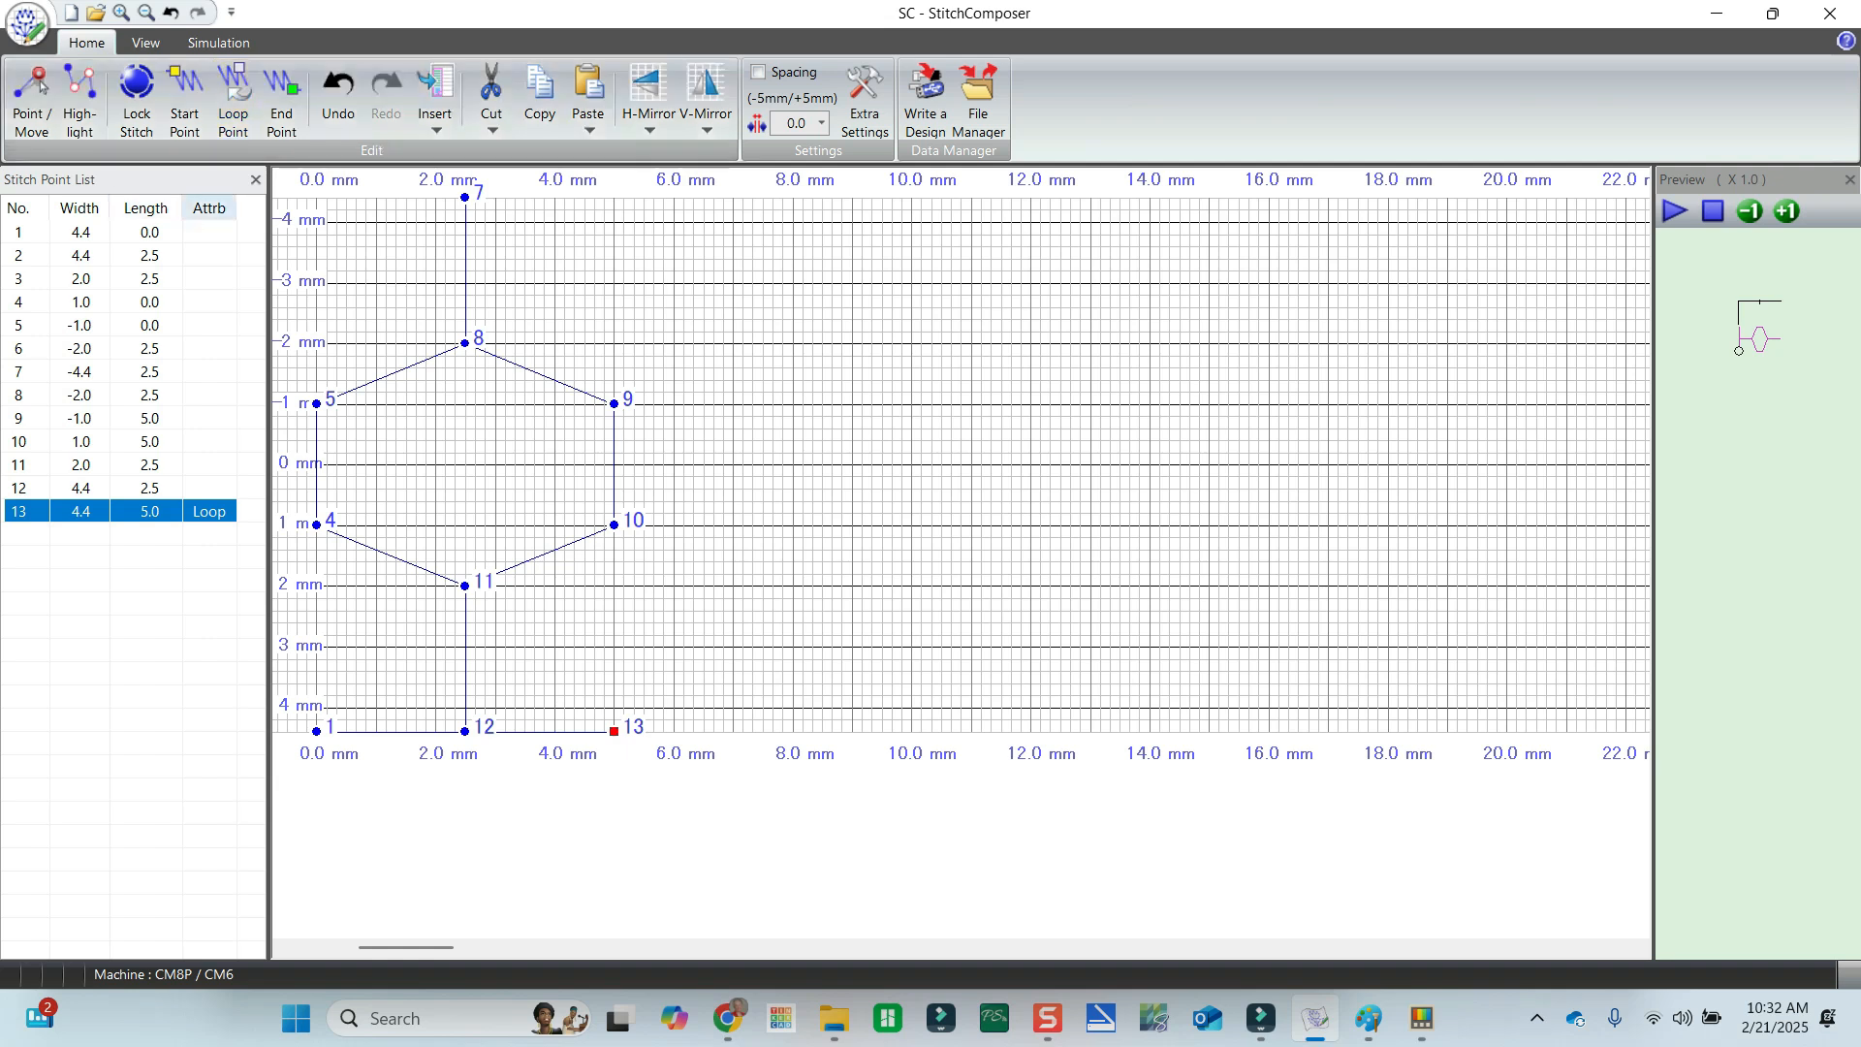
{"action": "left_click", "coordinate": [203, 255]}
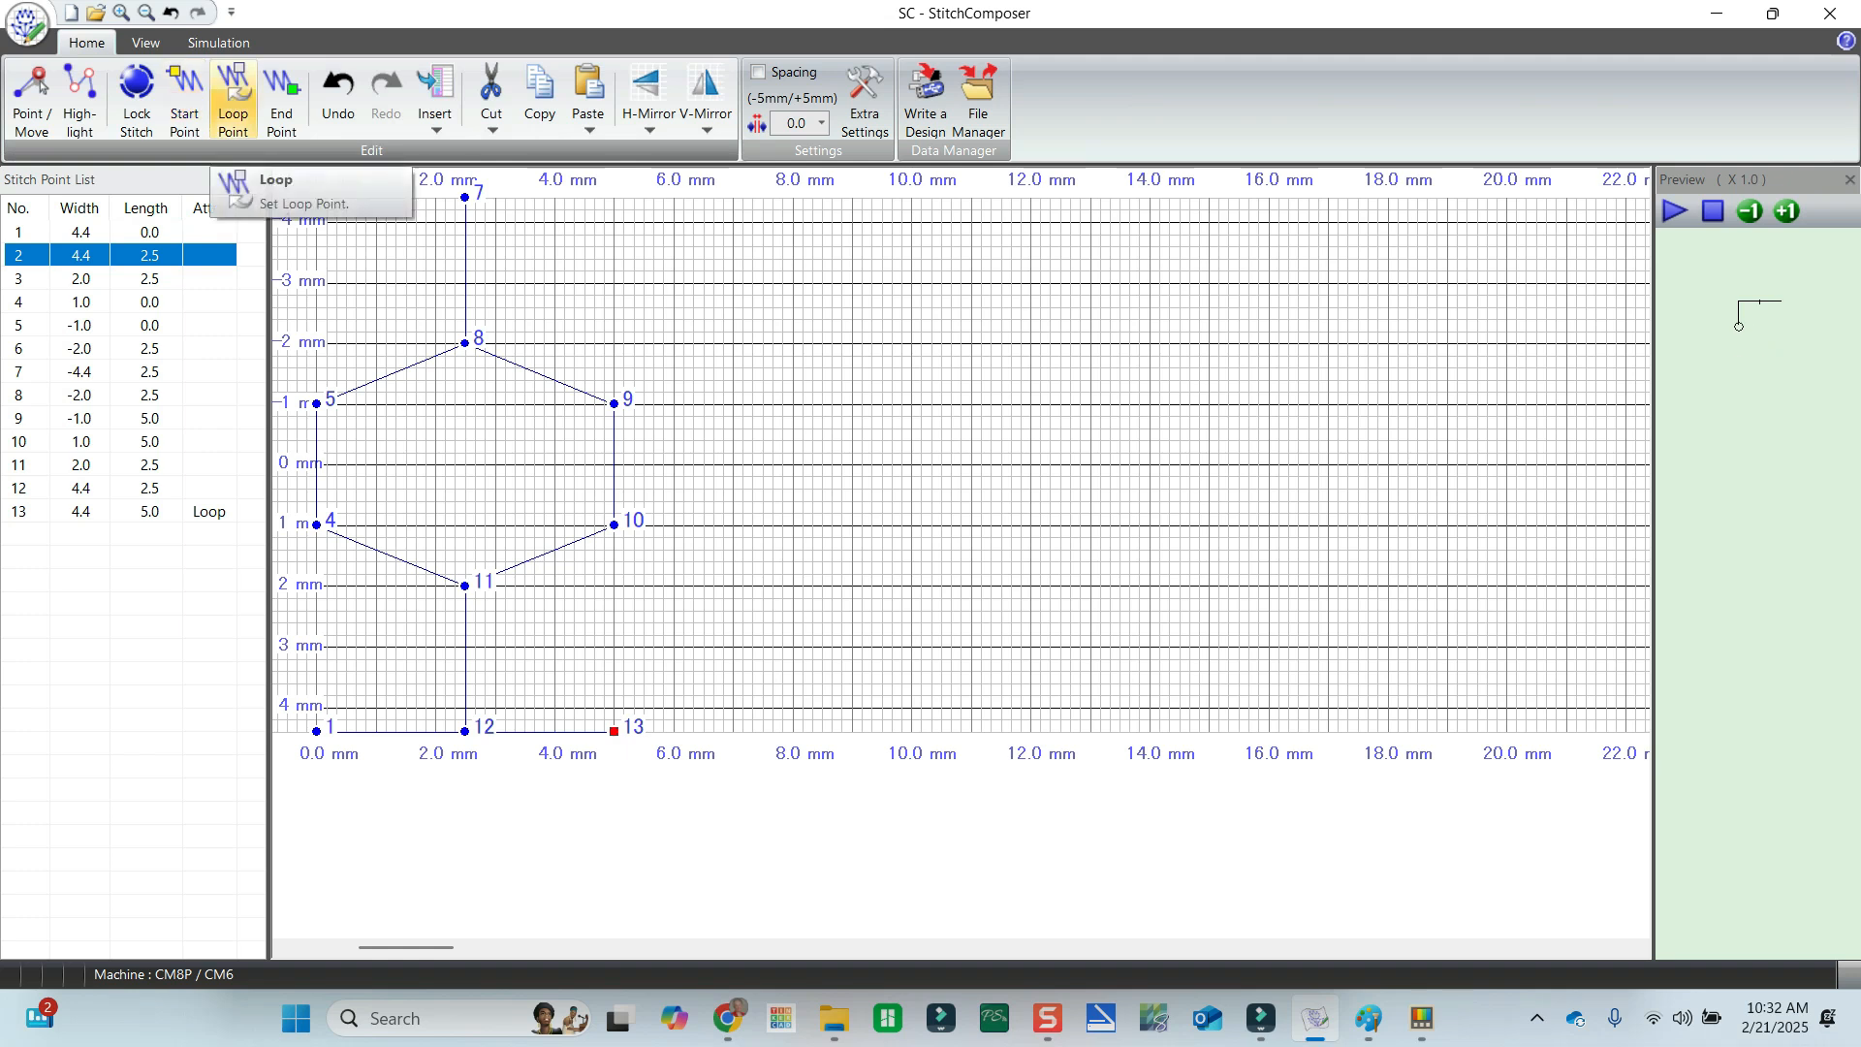
{"action": "left_click", "coordinate": [186, 101]}
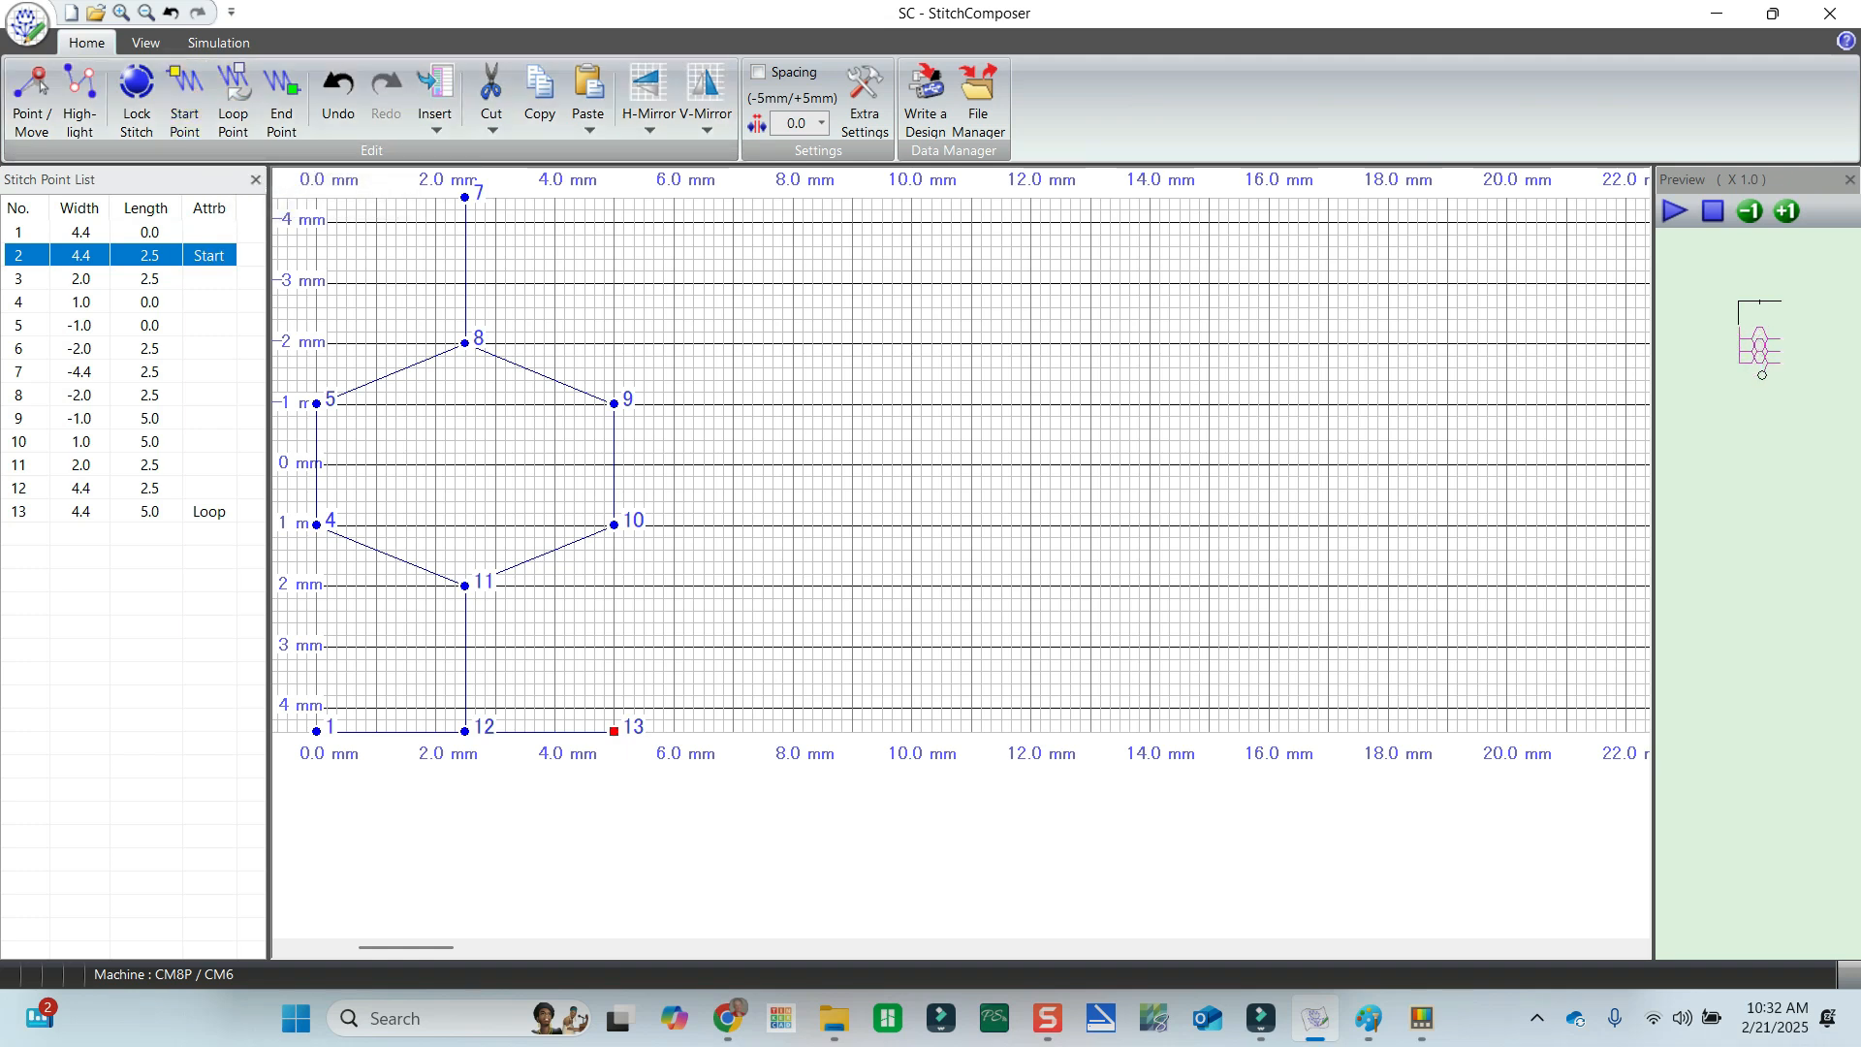
Add three stitch points at width 4.4 mm and lengths 4.2, 5.0 and 4.2 mm, and mark point 14 as the end point.
{"action": "left_click", "coordinate": [1476, 802]}
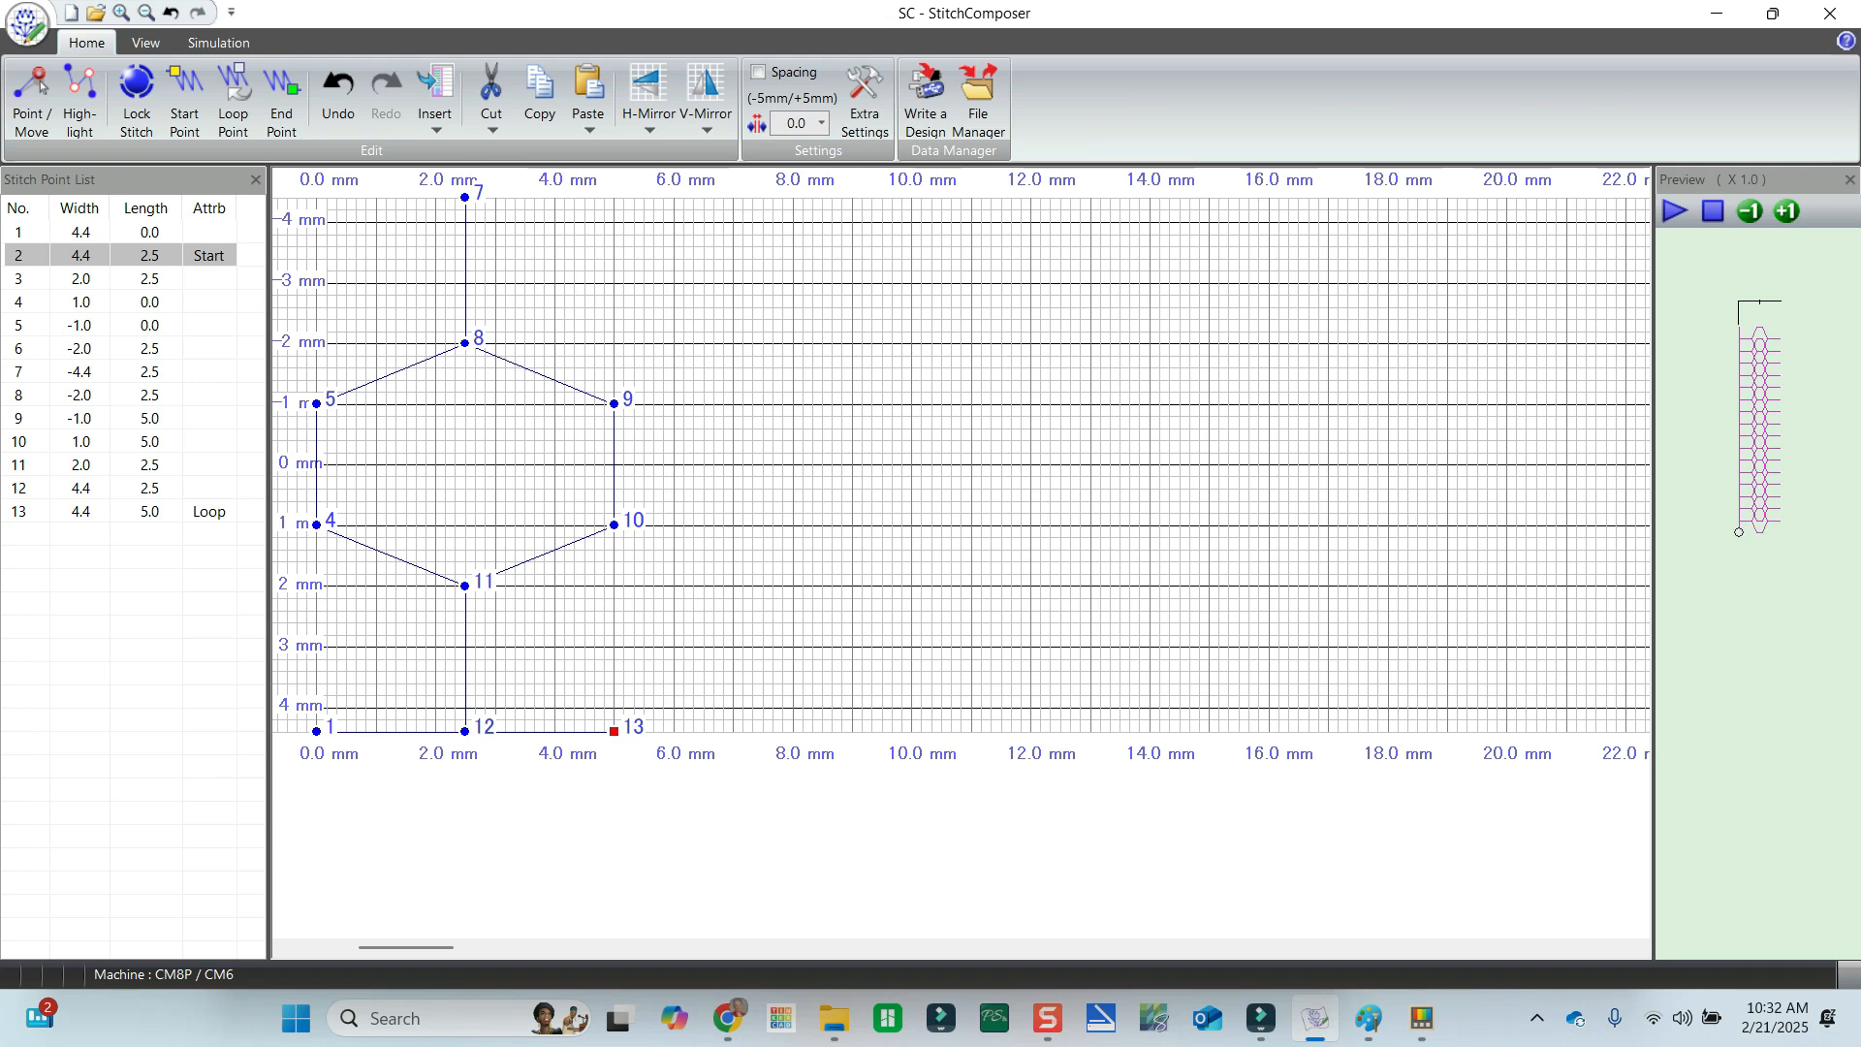
{"action": "left_click", "coordinate": [564, 731]}
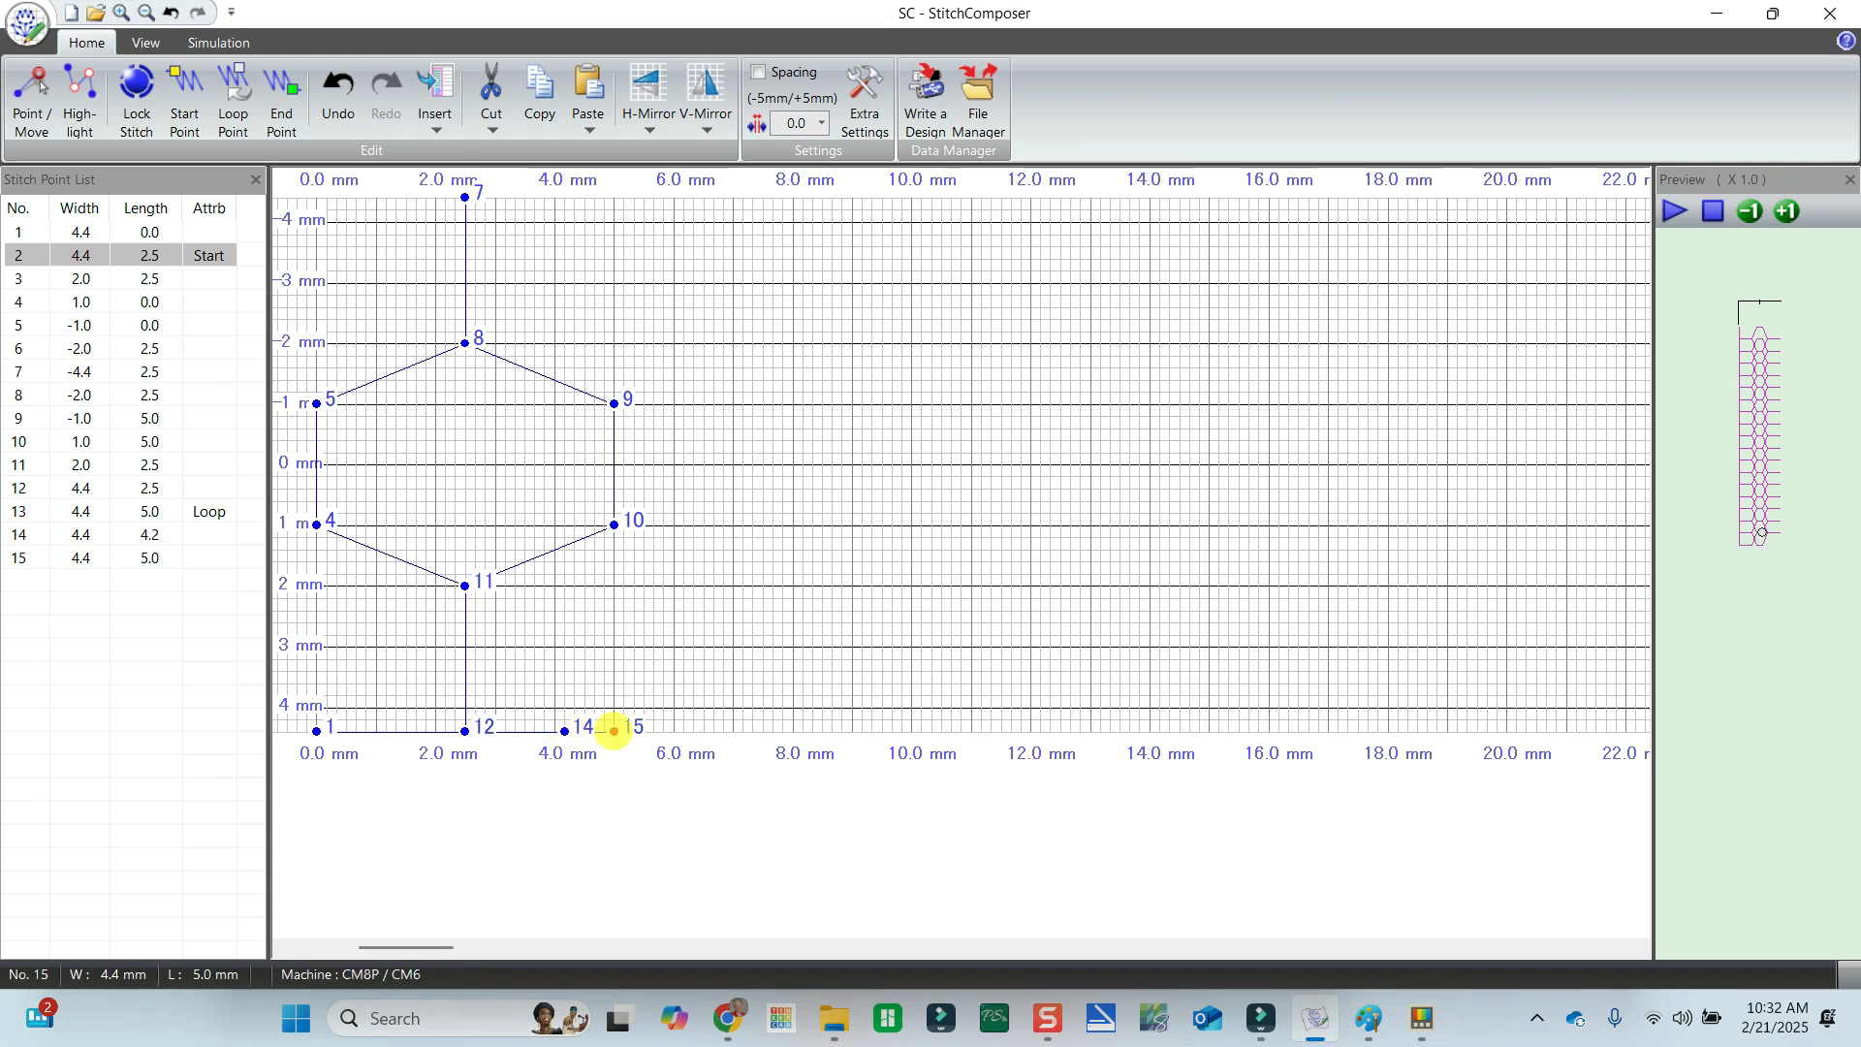
{"action": "left_click", "coordinate": [614, 731]}
{"action": "left_click", "coordinate": [564, 730]}
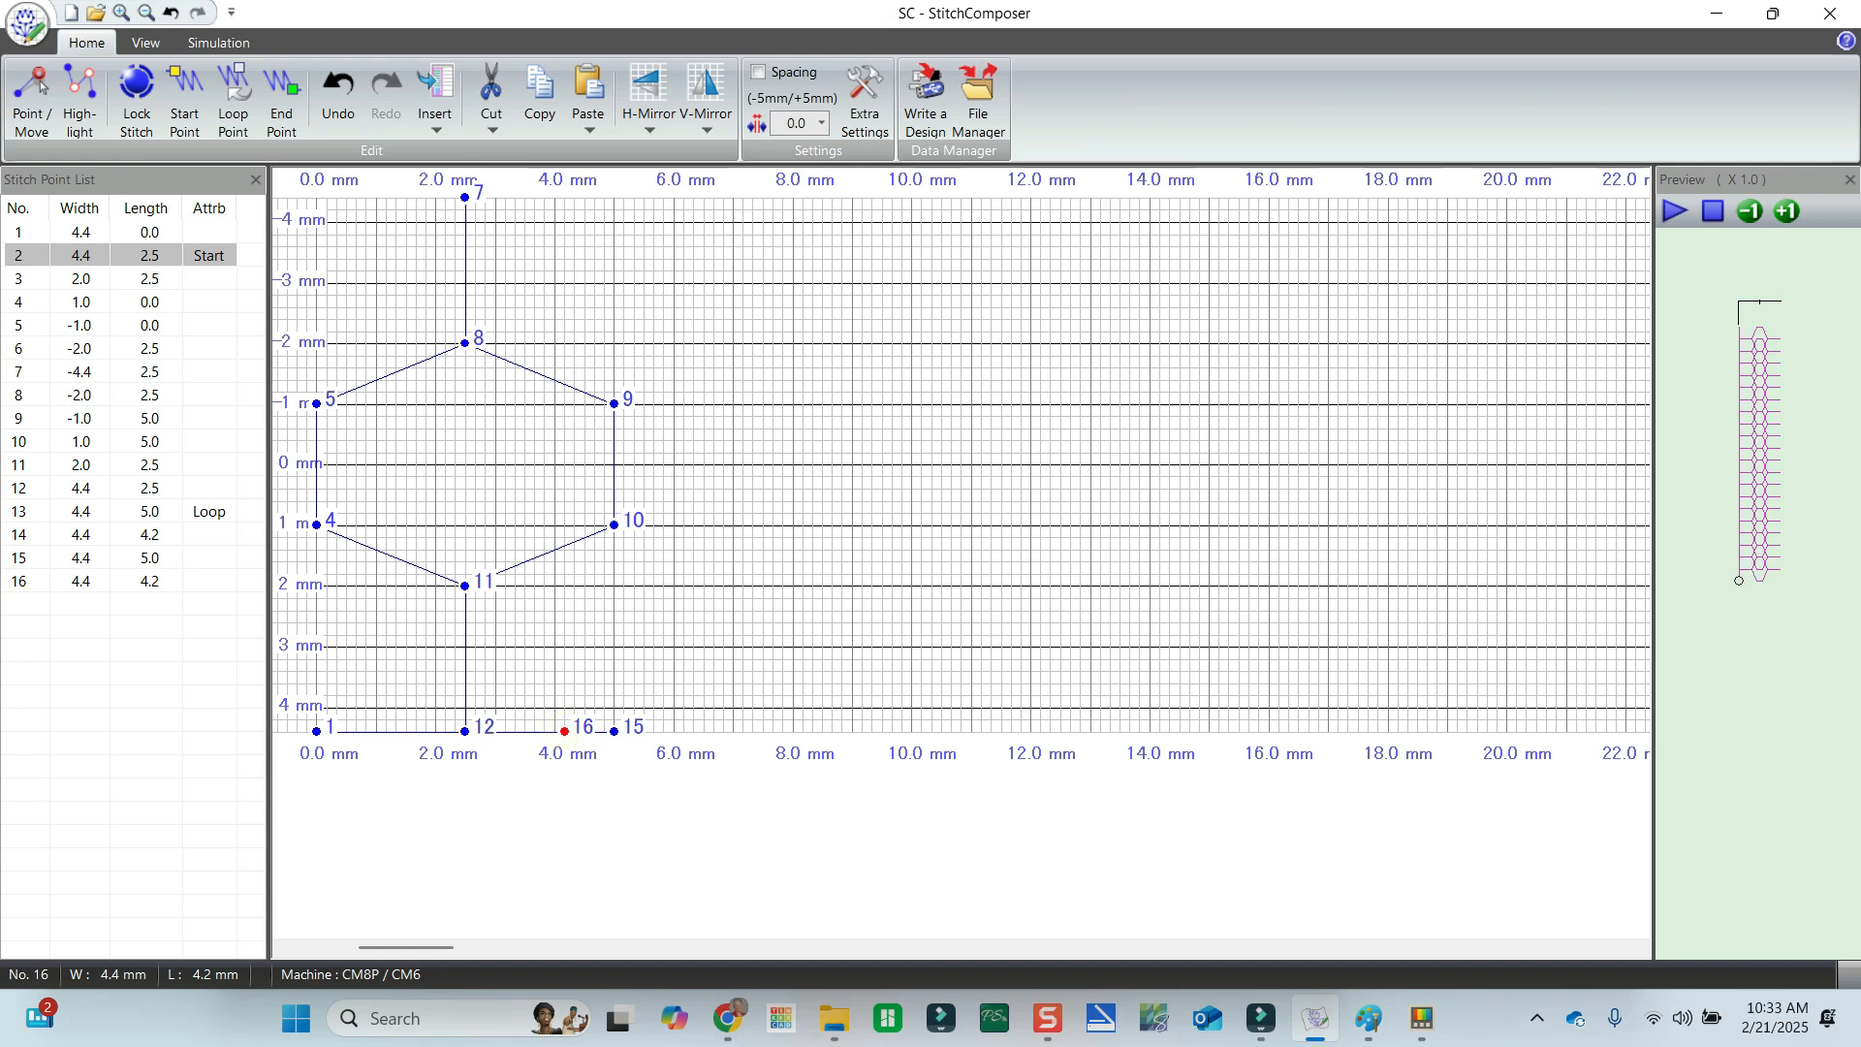
{"action": "left_click", "coordinate": [195, 535]}
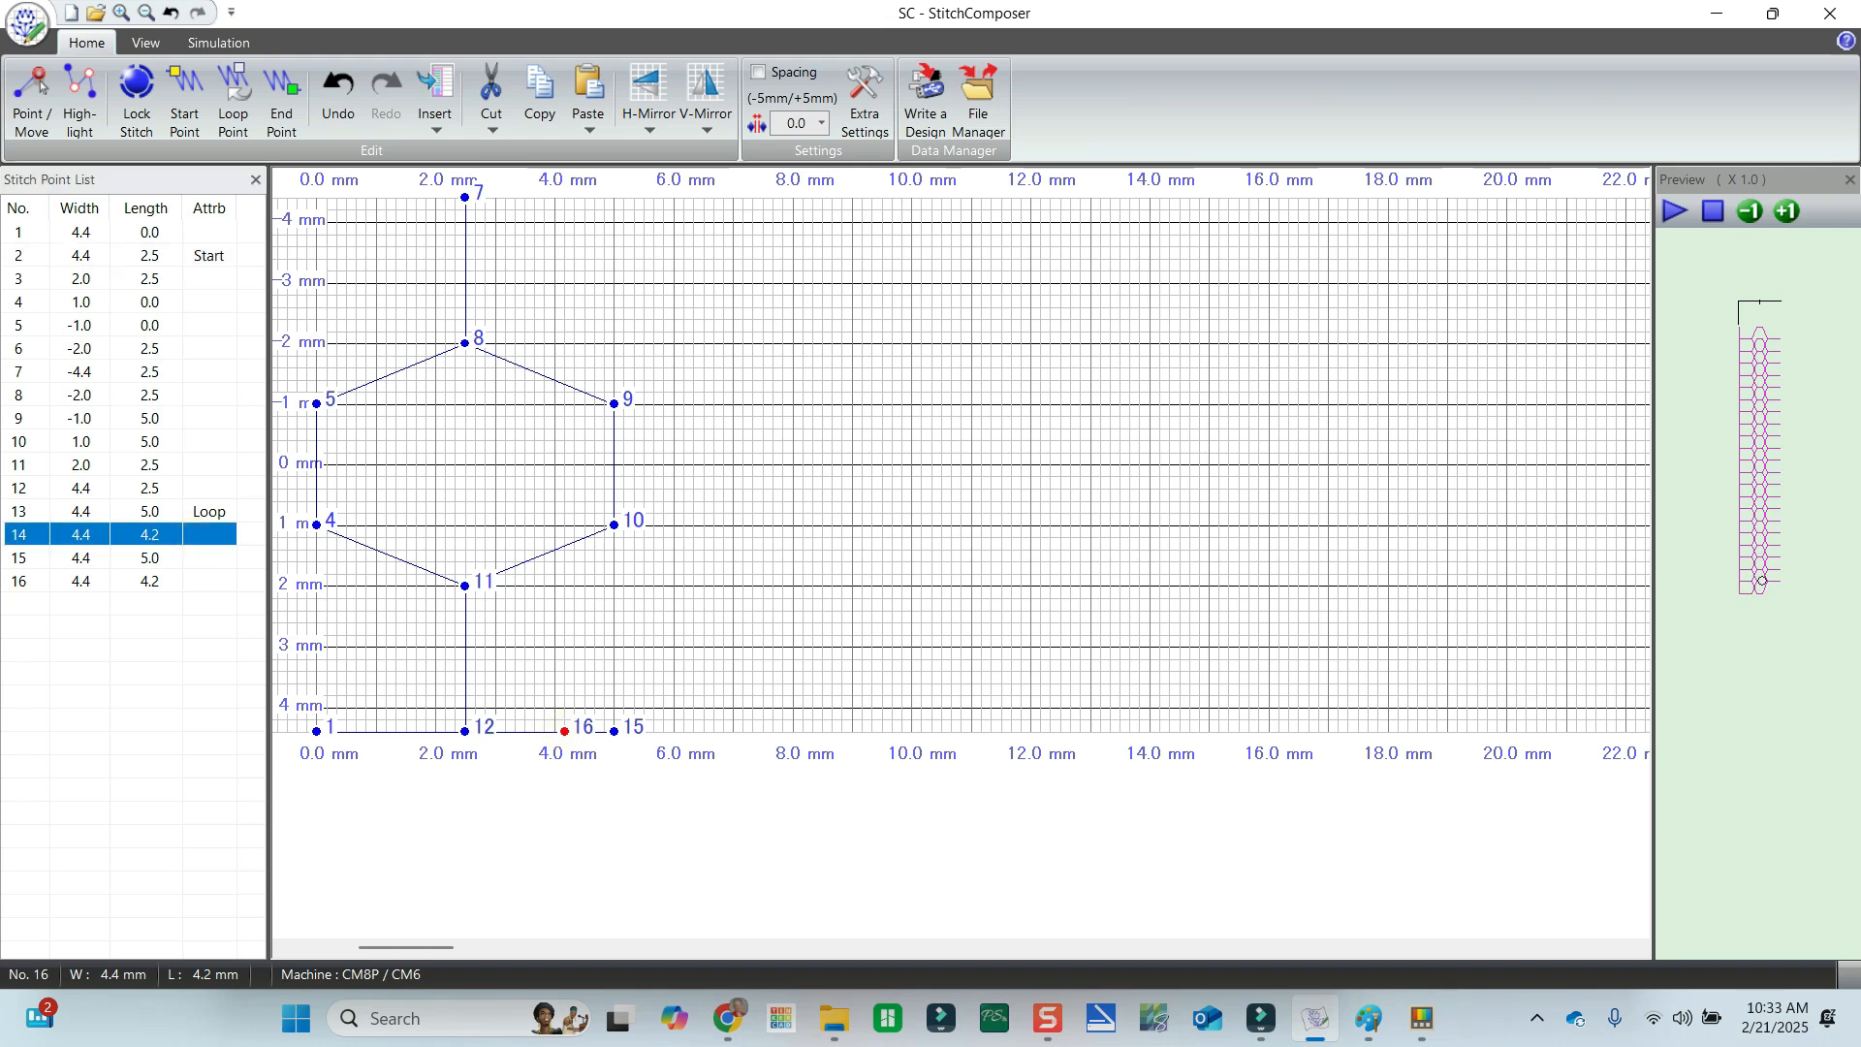
{"action": "left_click", "coordinate": [281, 97]}
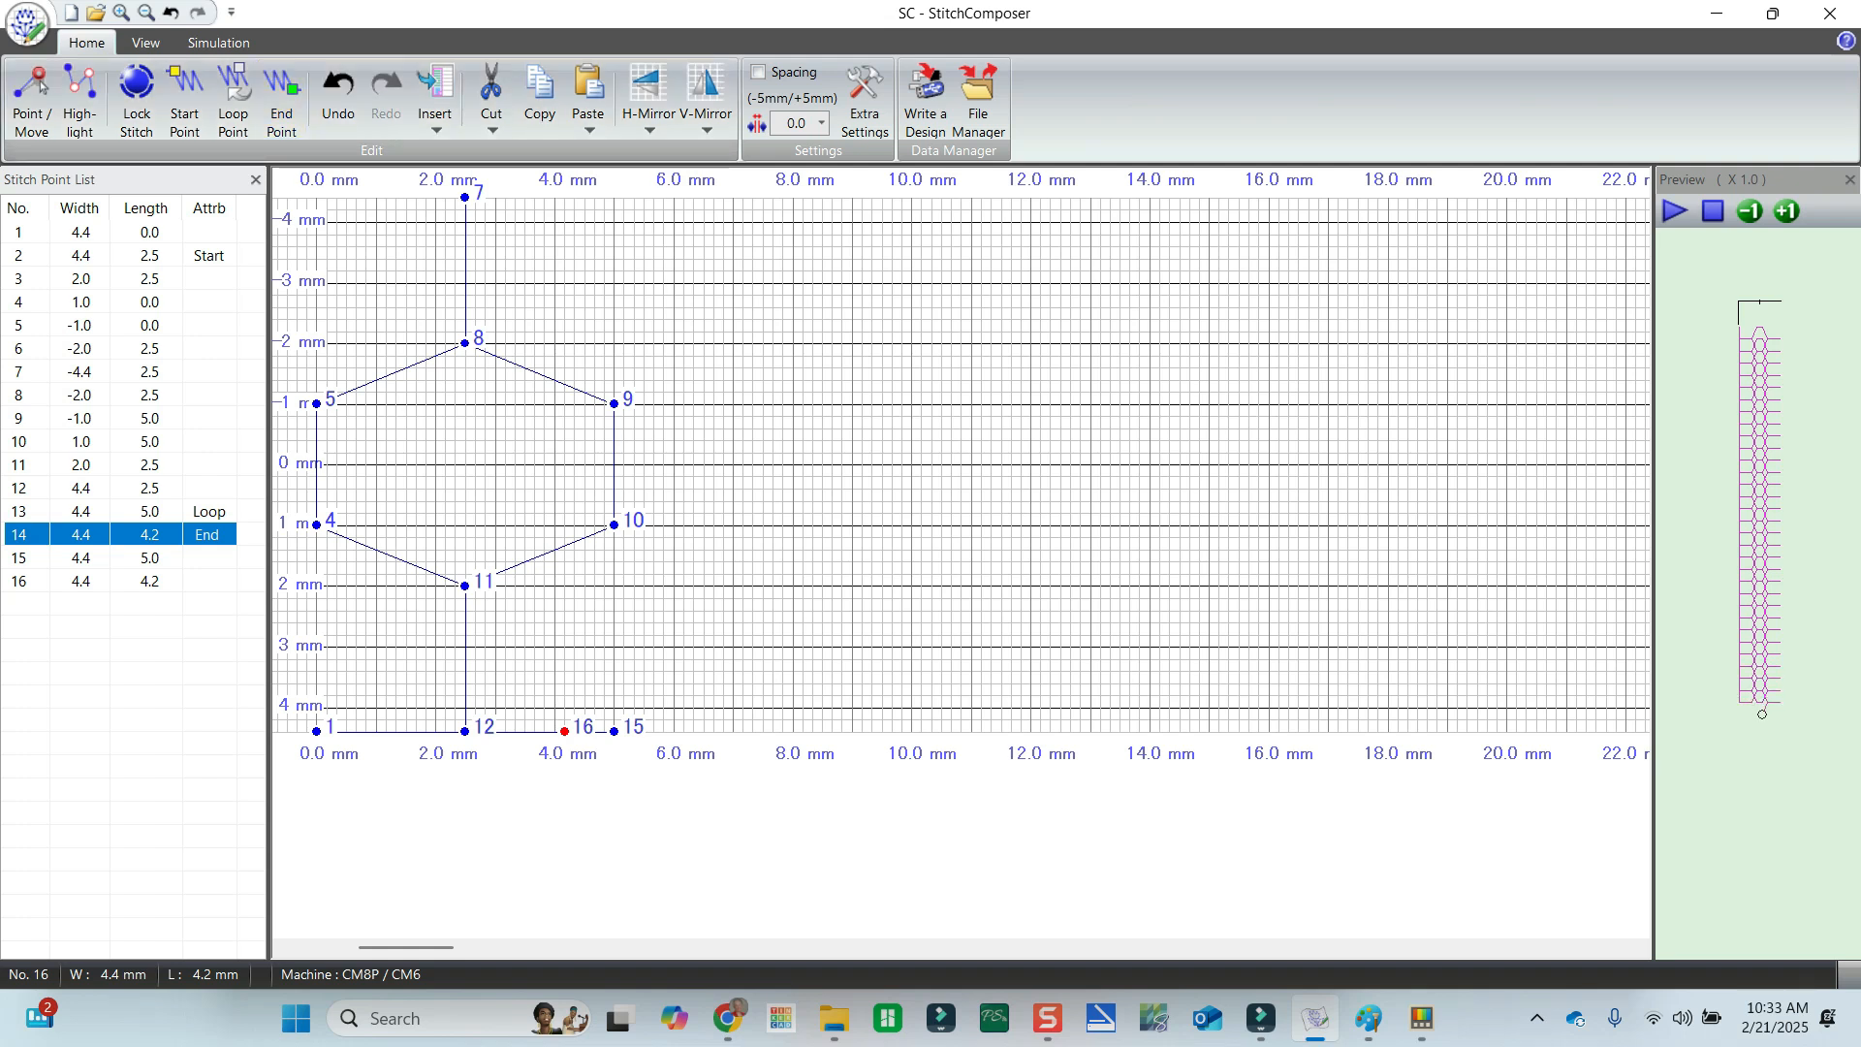
Add two more stitch points at width 4.4, length 5.0 mm, and move point 18 along the baseline to length 7.3 mm.
{"action": "left_click", "coordinate": [40, 84]}
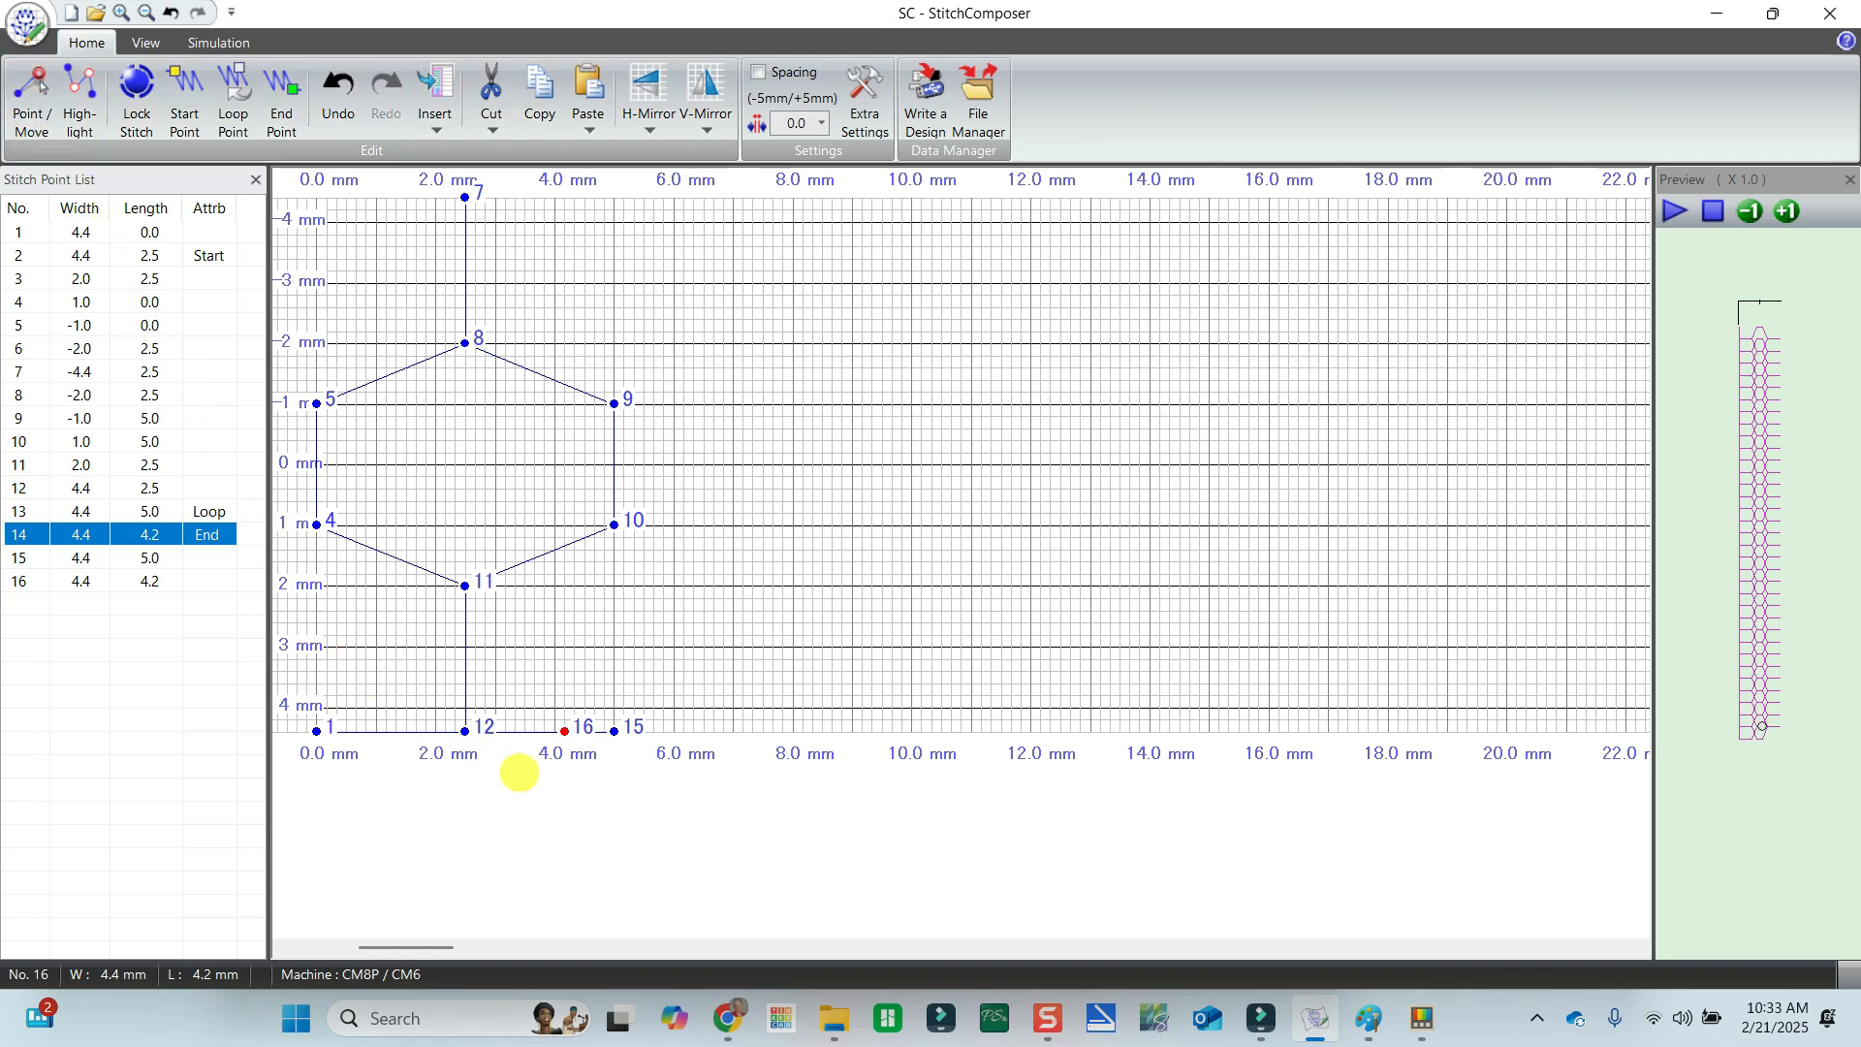
{"action": "left_click", "coordinate": [614, 730]}
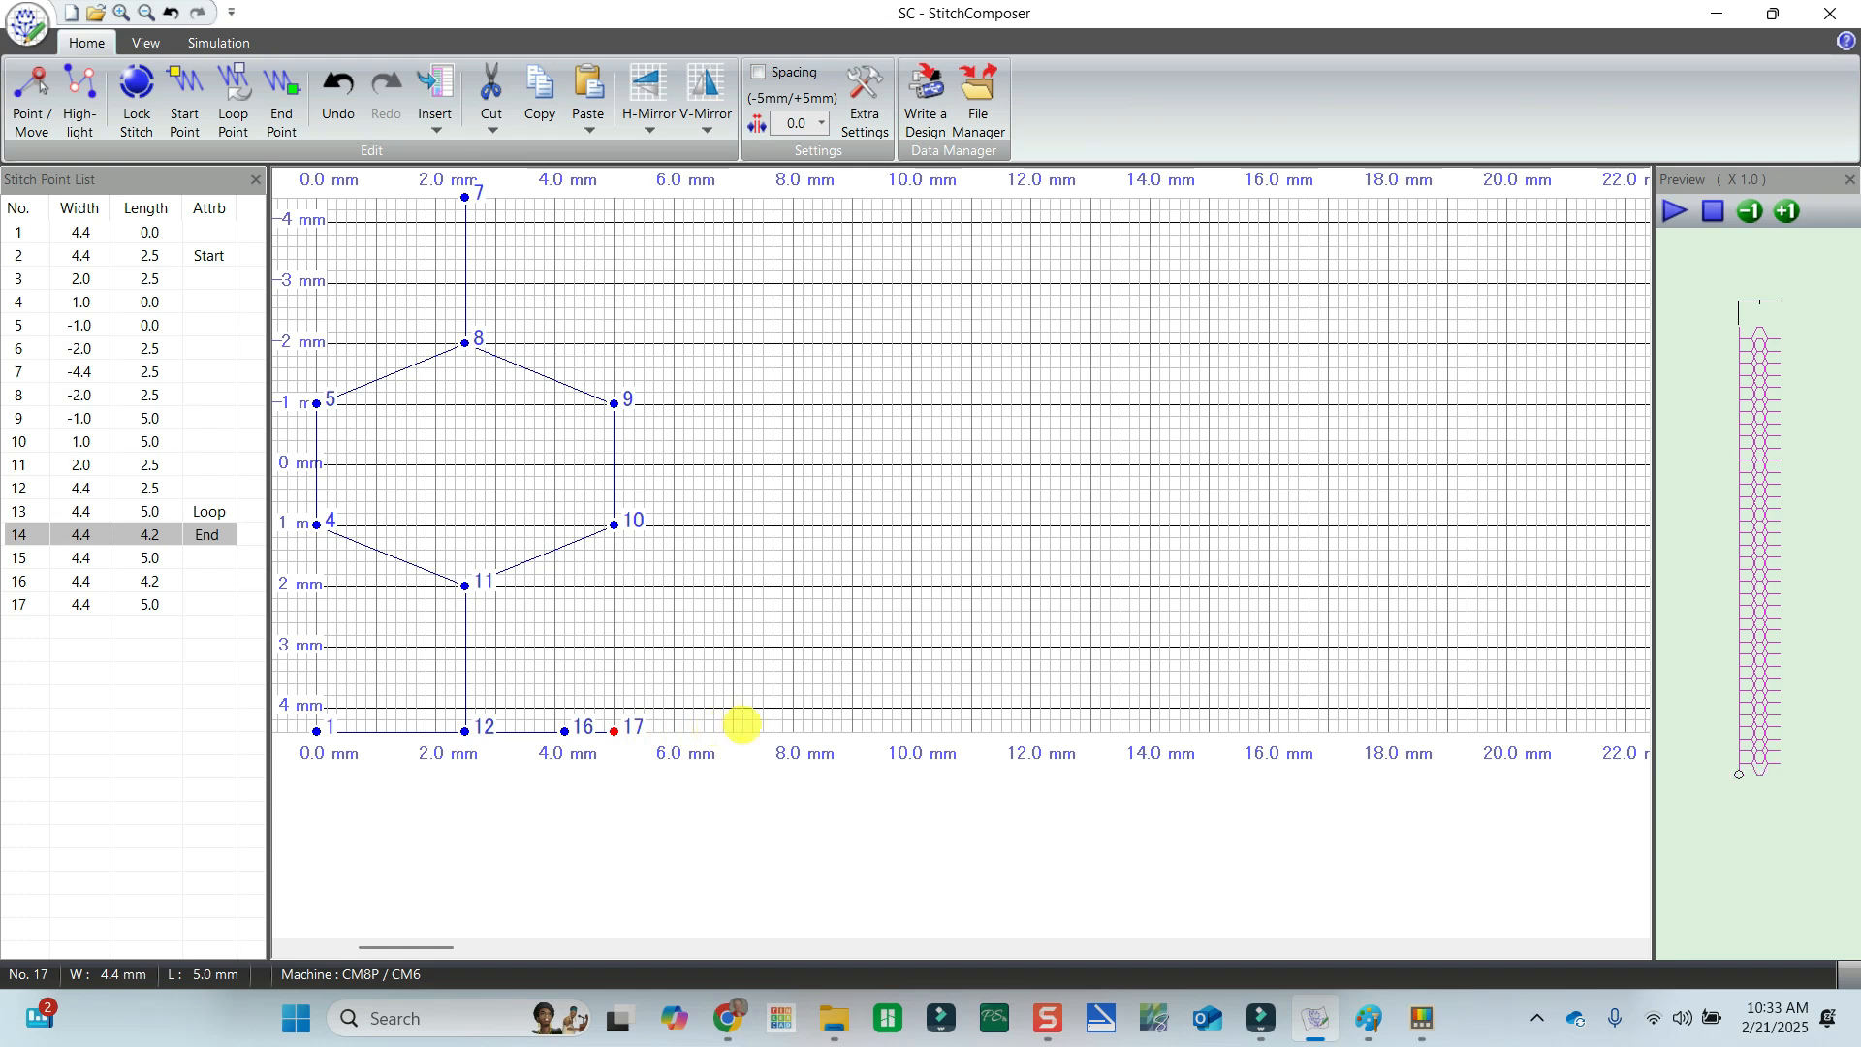
{"action": "left_click", "coordinate": [613, 731]}
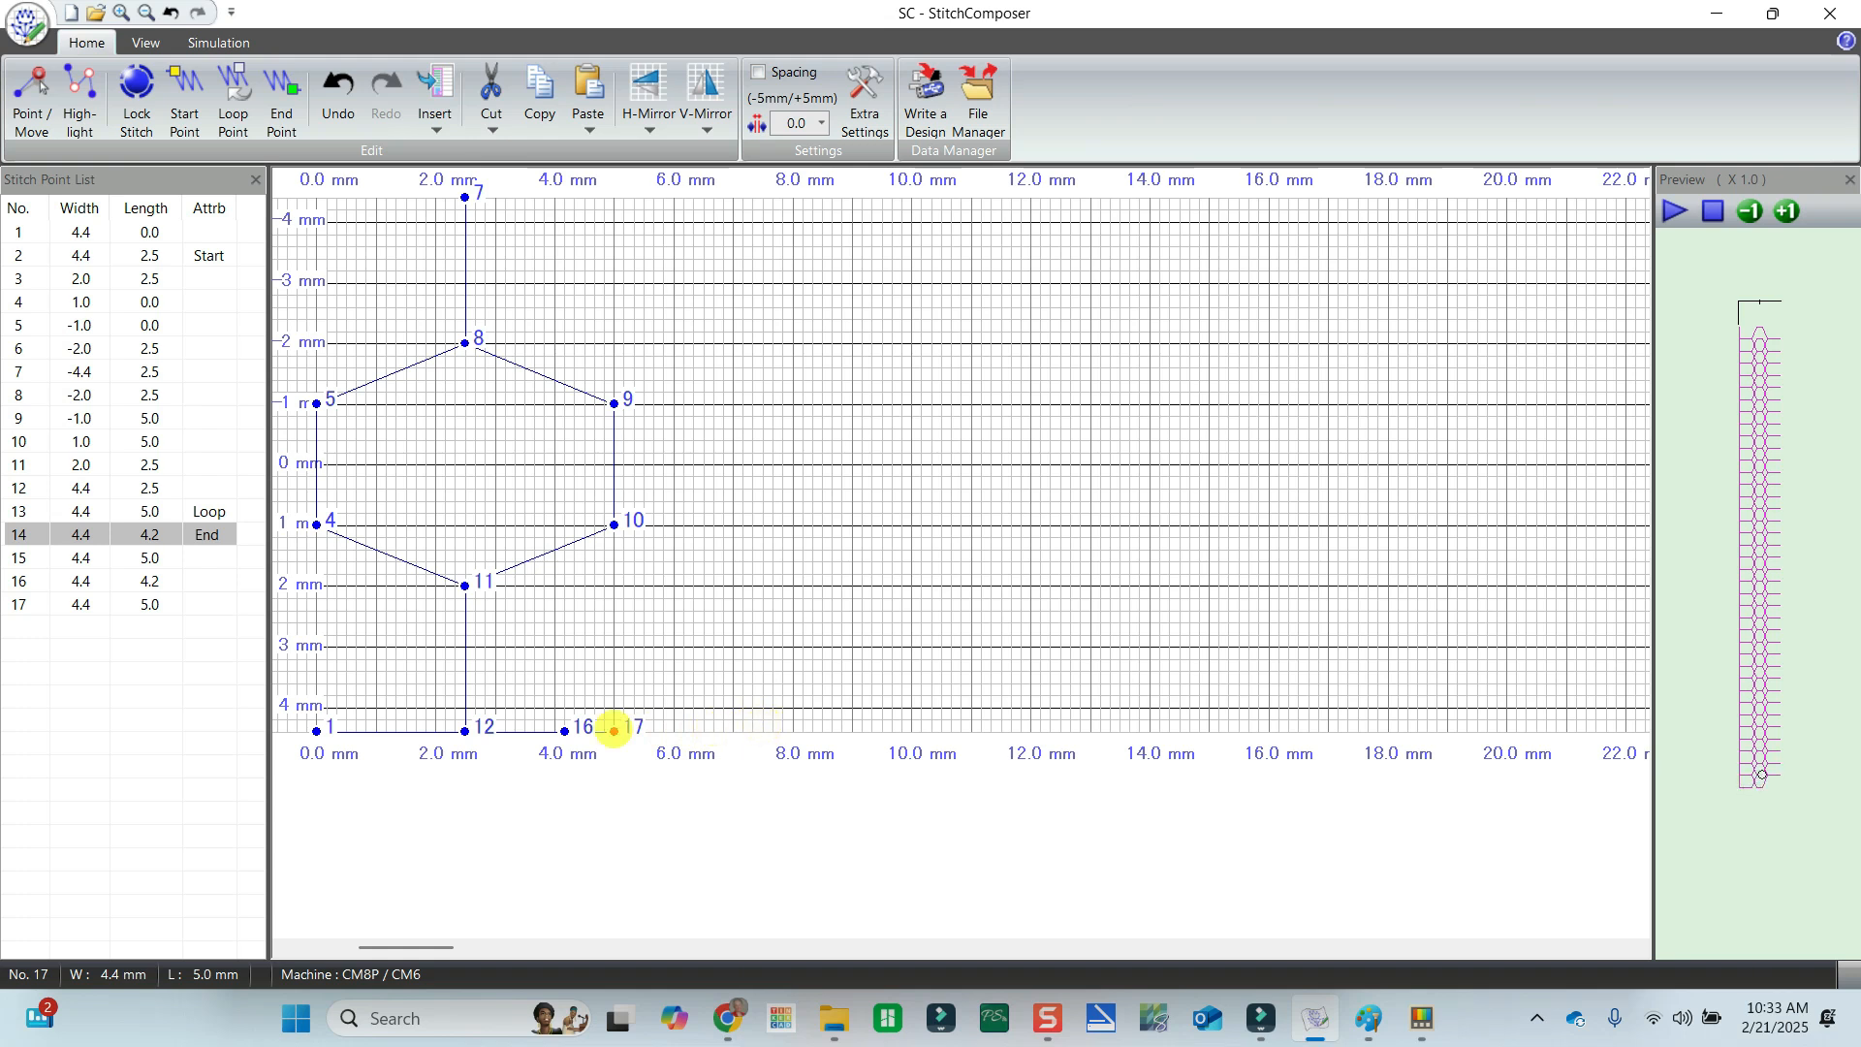
{"action": "left_click", "coordinate": [32, 97]}
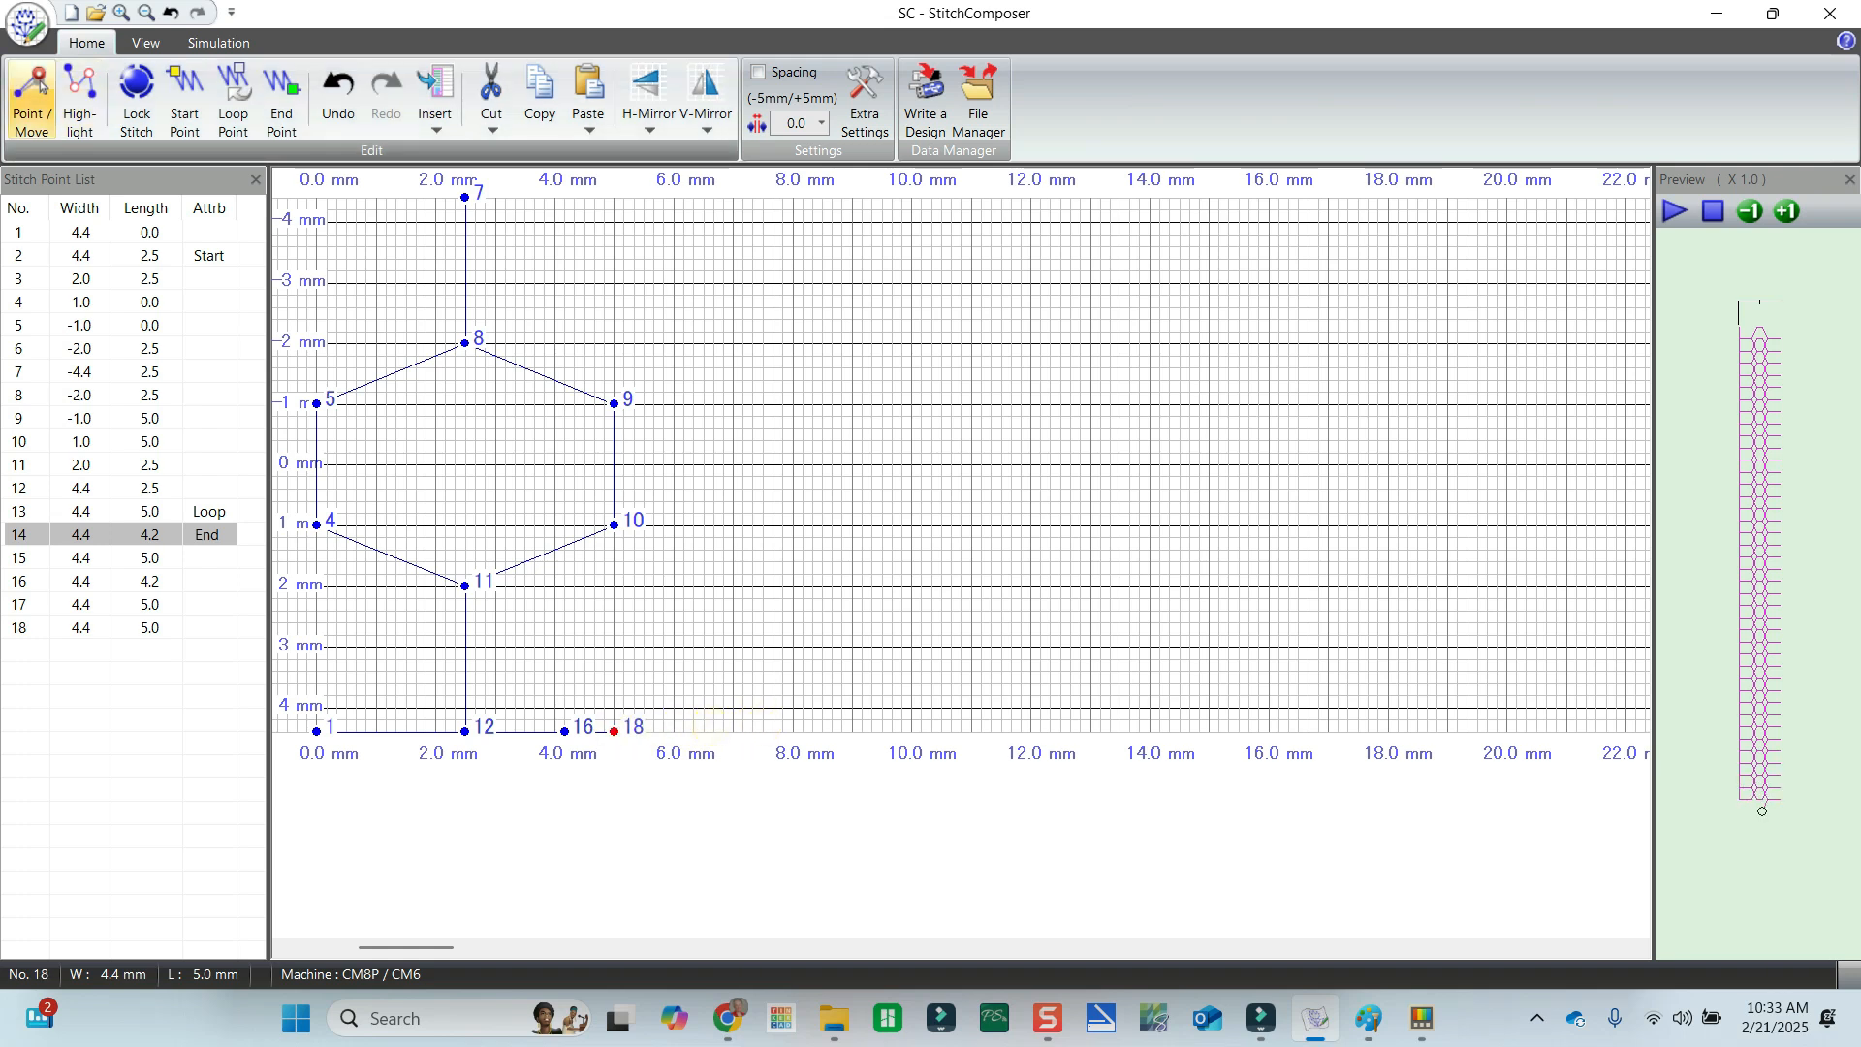
{"action": "left_click_drag", "start_coordinate": [614, 731], "coordinate": [752, 731]}
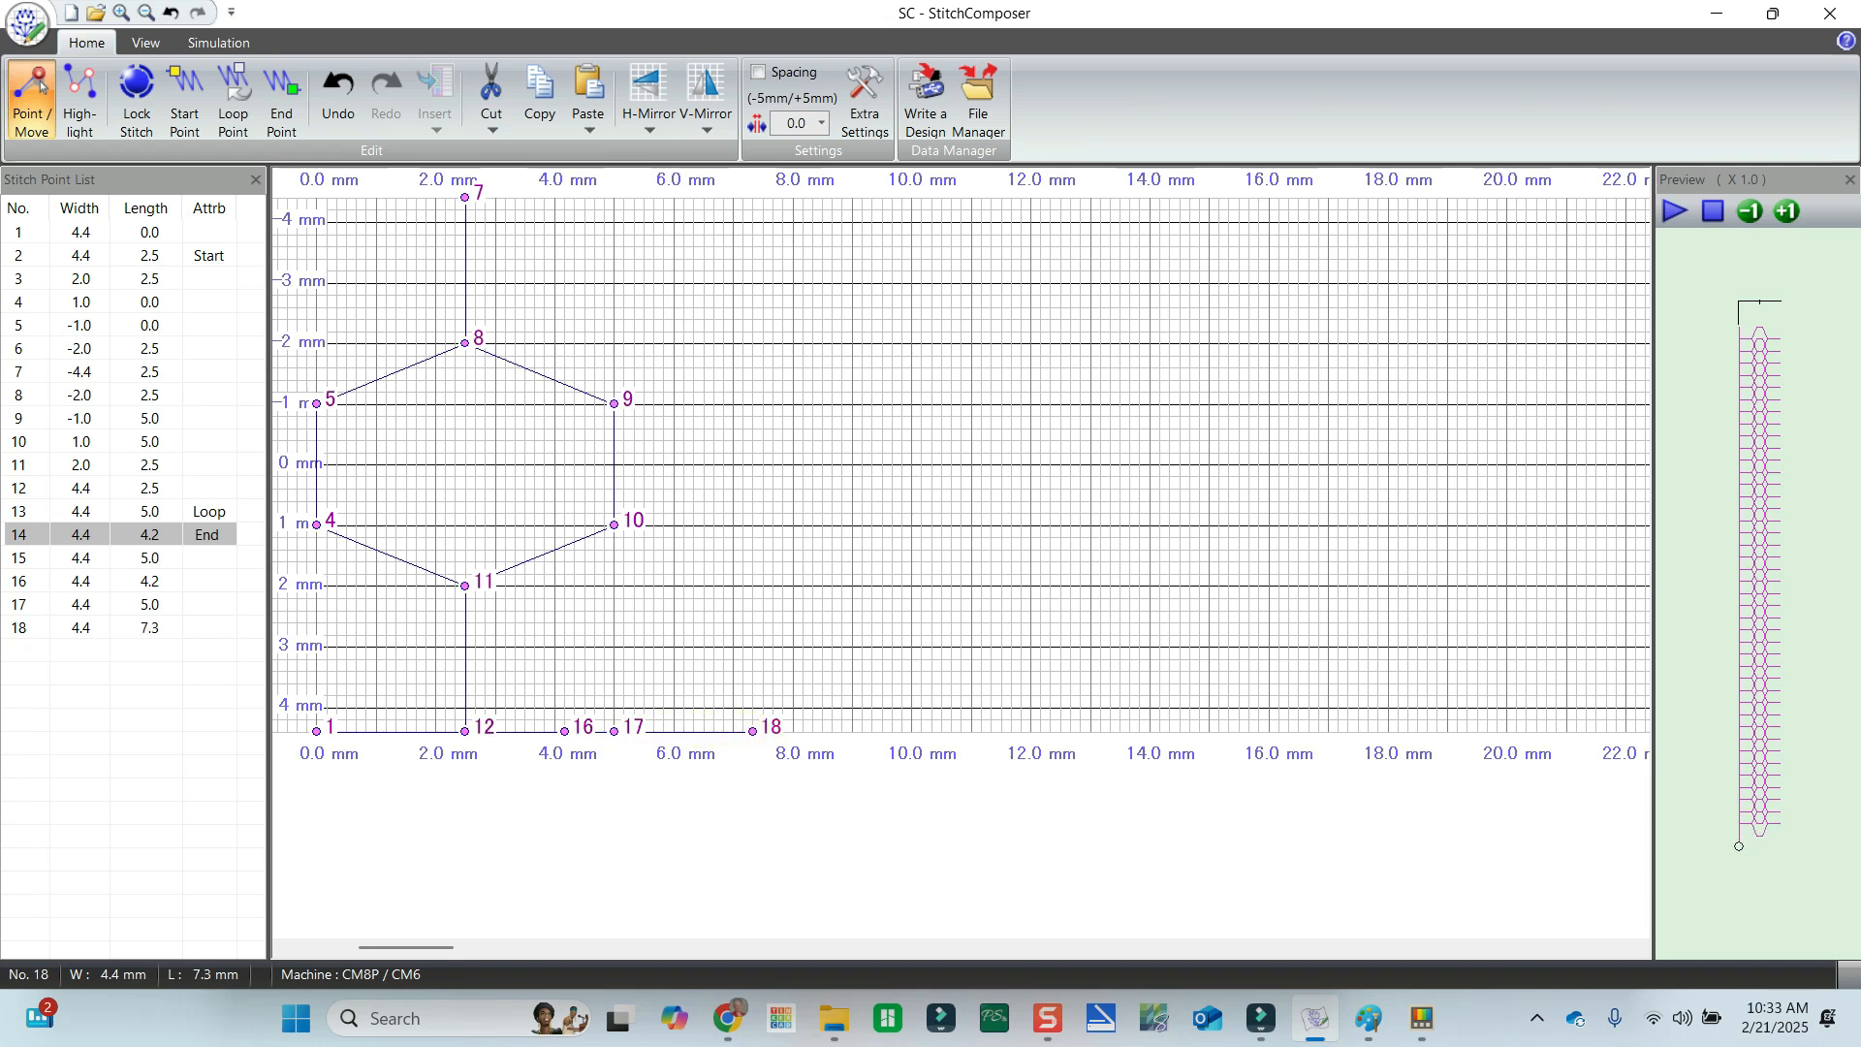
{"action": "left_click", "coordinate": [77, 628]}
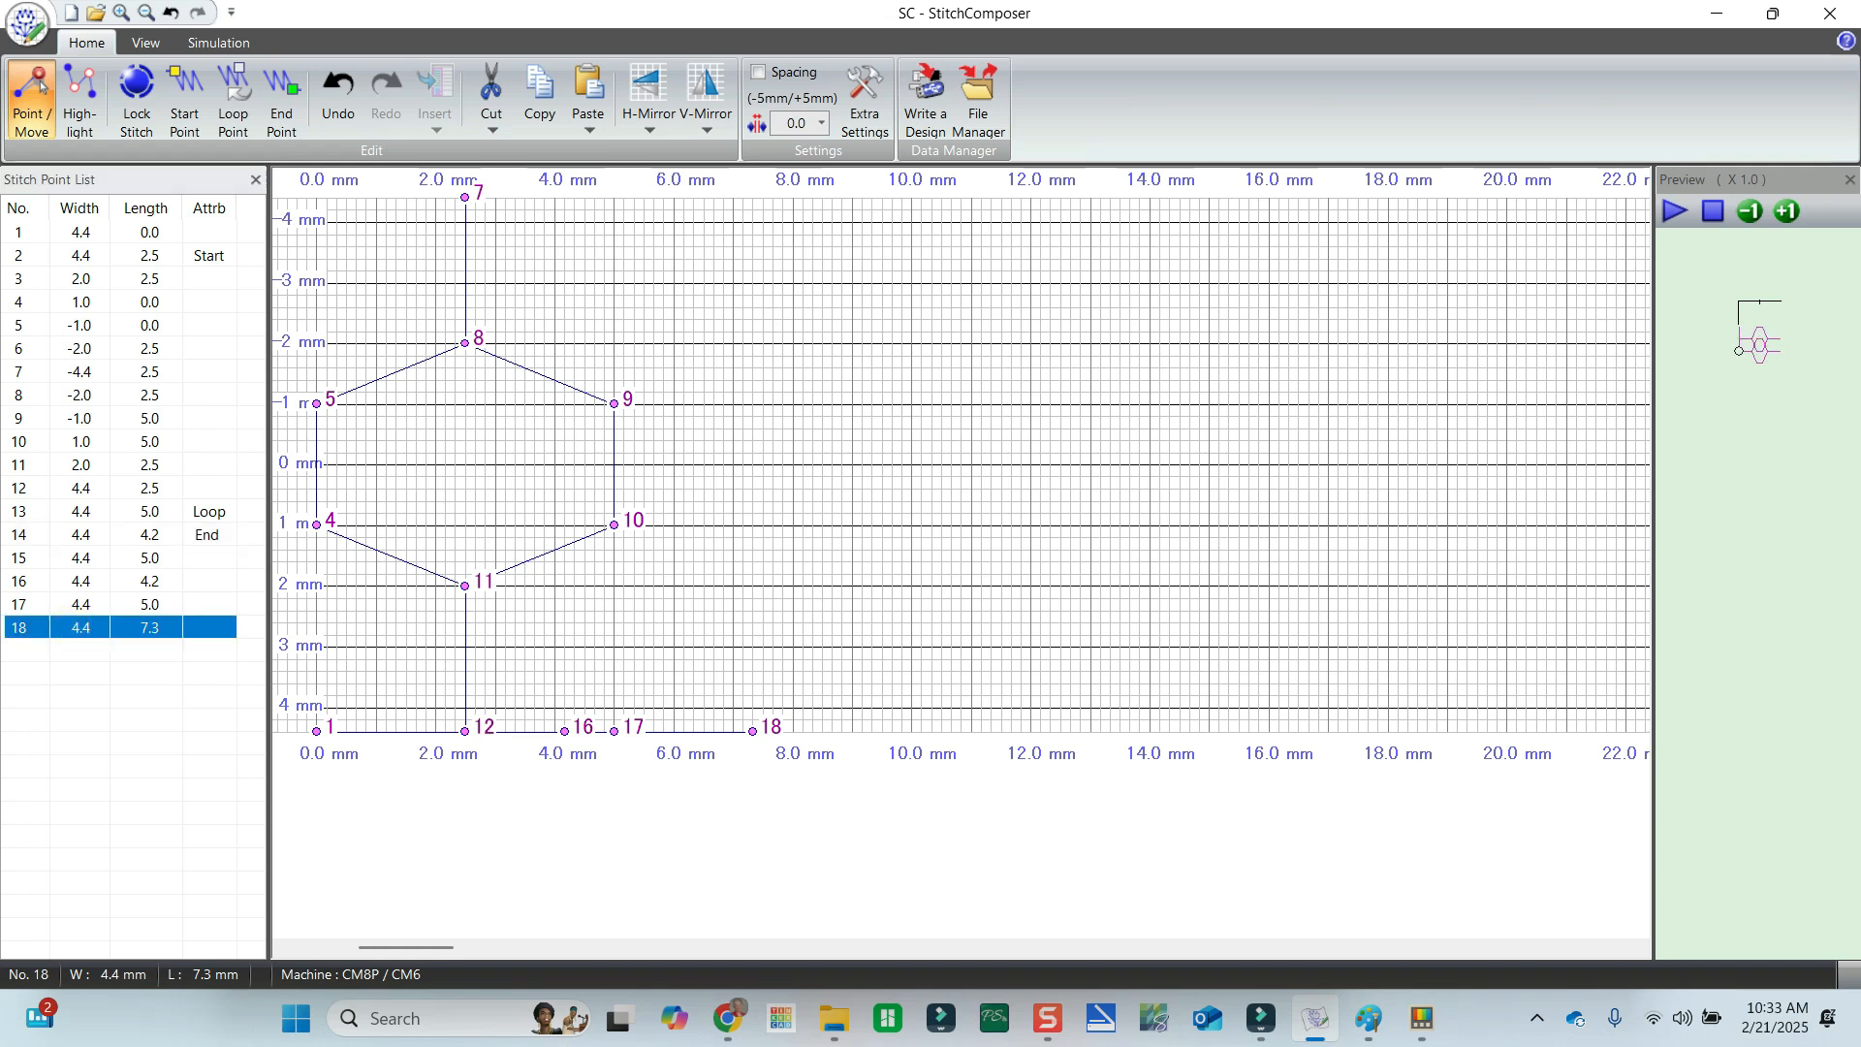
{"action": "left_click", "coordinate": [484, 102]}
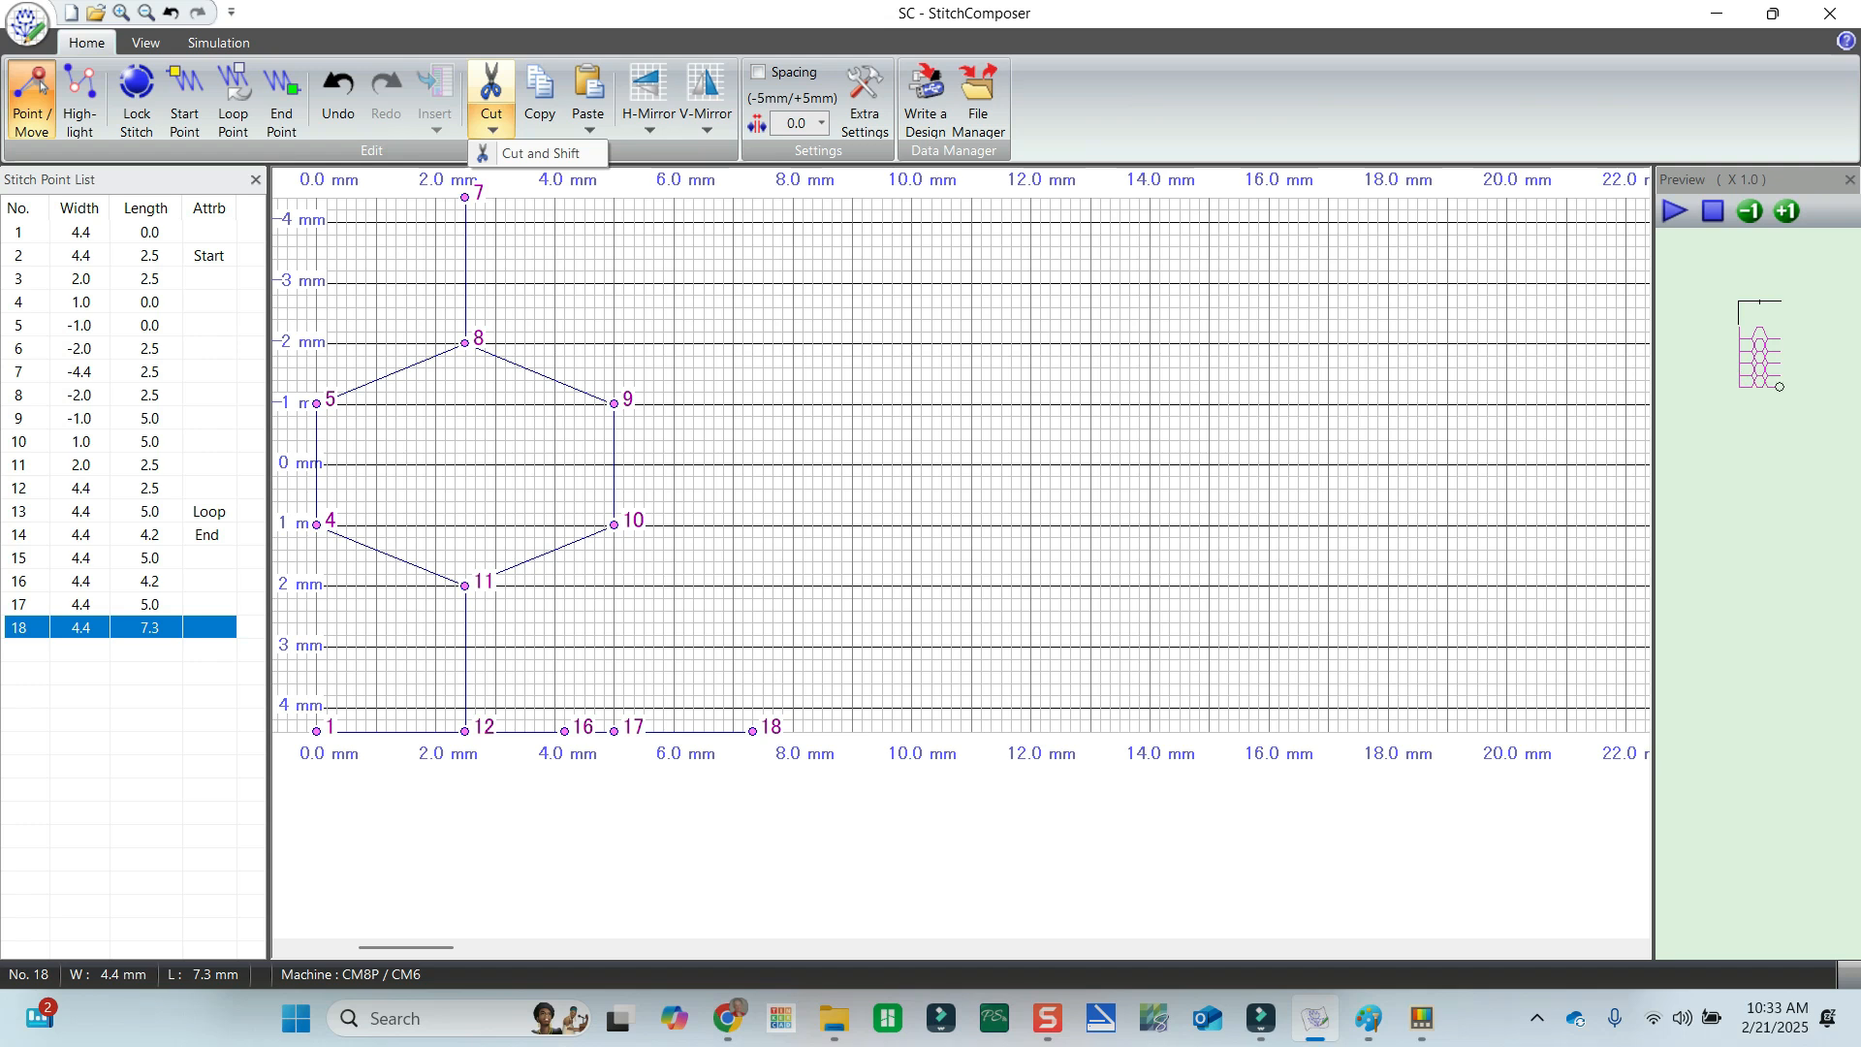
{"action": "left_click", "coordinate": [155, 511]}
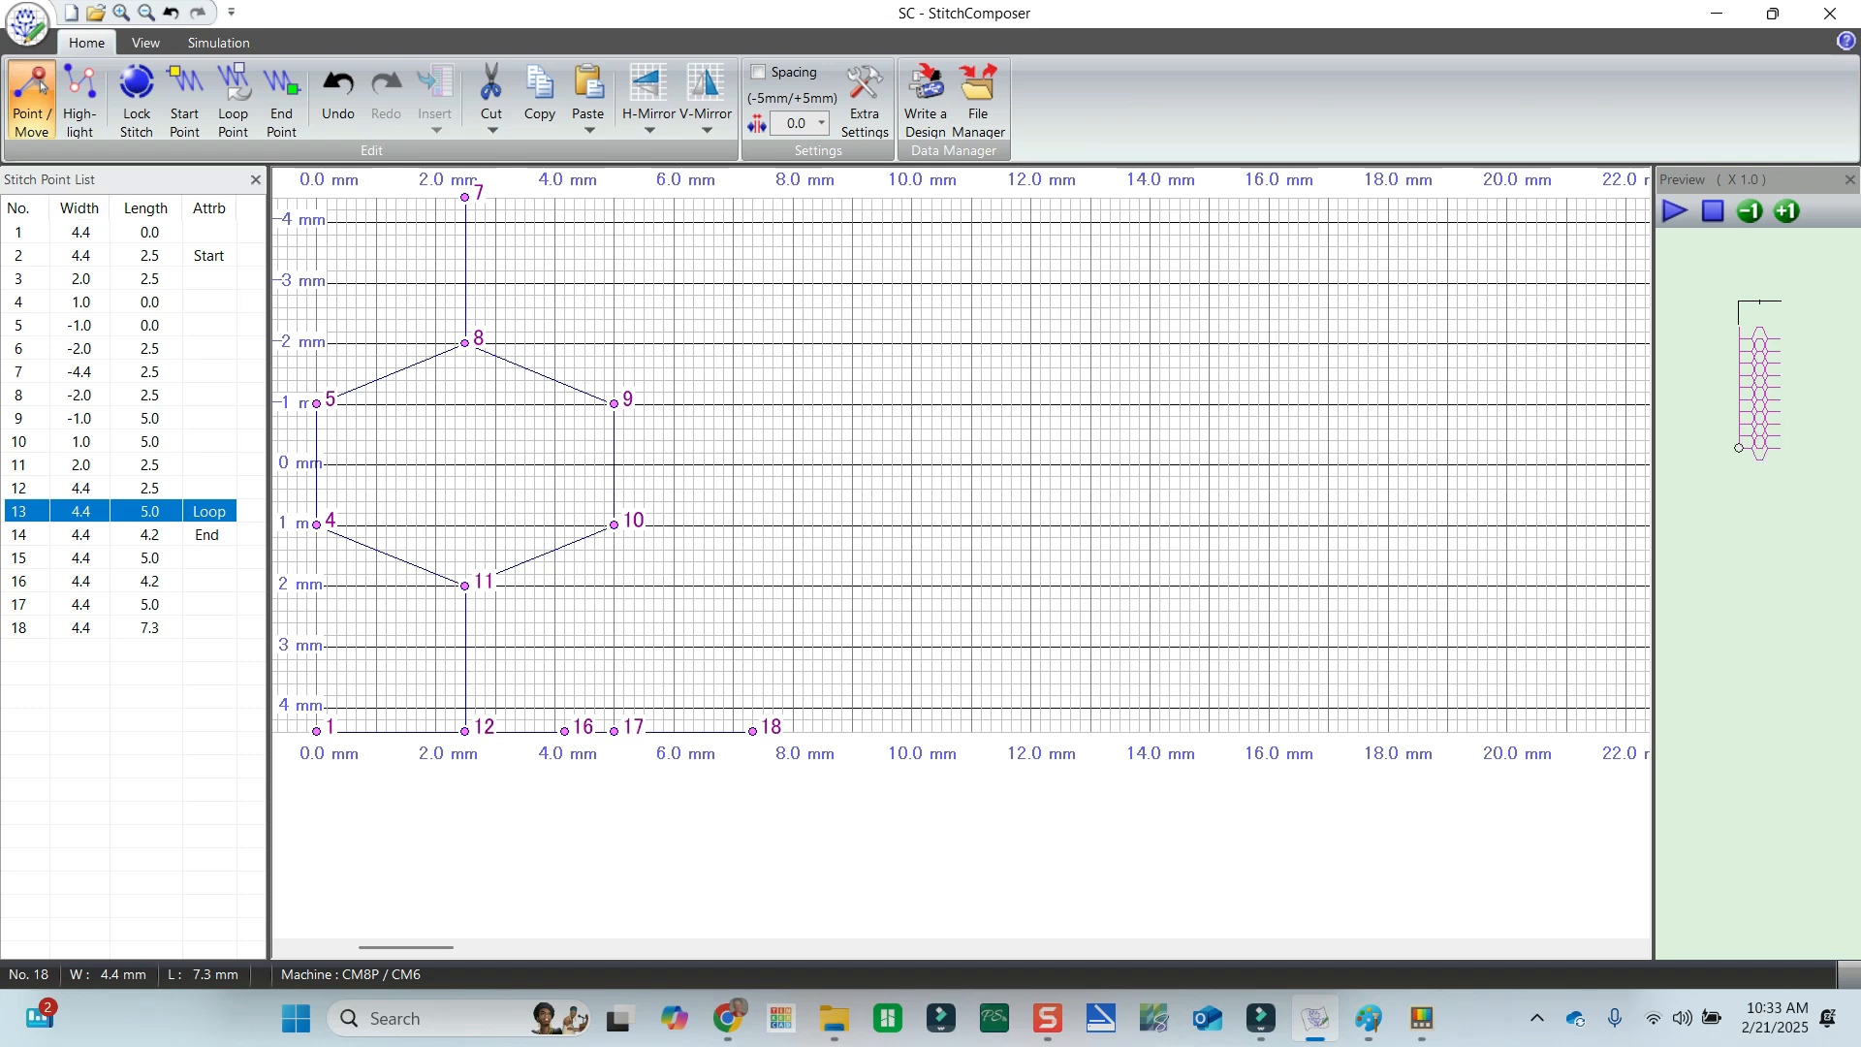
Spread the overlapping baseline points by moving point 16 to 9.5 mm, 17 to 8.3 mm, 15 to 8.0 mm, 13 to 8.2 mm, and shifting point 14 outward.
{"action": "left_click_drag", "start_coordinate": [564, 731], "coordinate": [882, 731]}
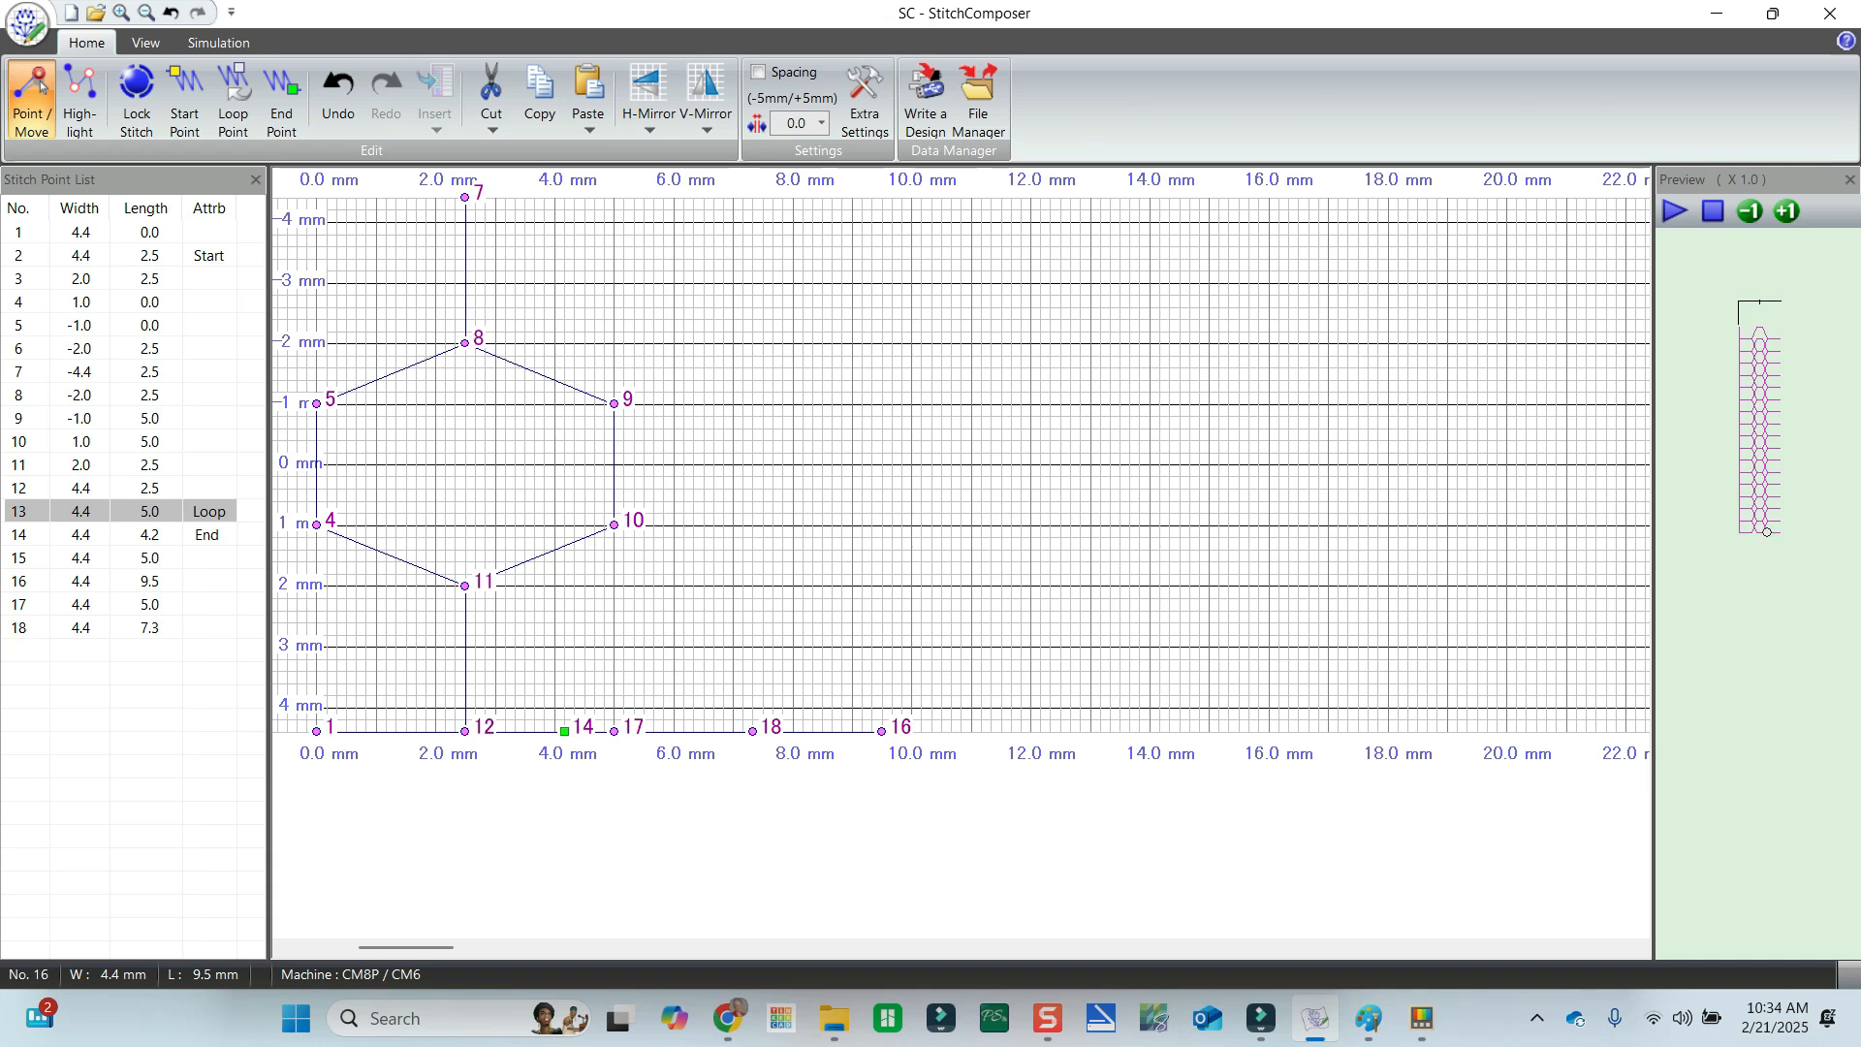
{"action": "left_click_drag", "start_coordinate": [614, 731], "coordinate": [811, 730]}
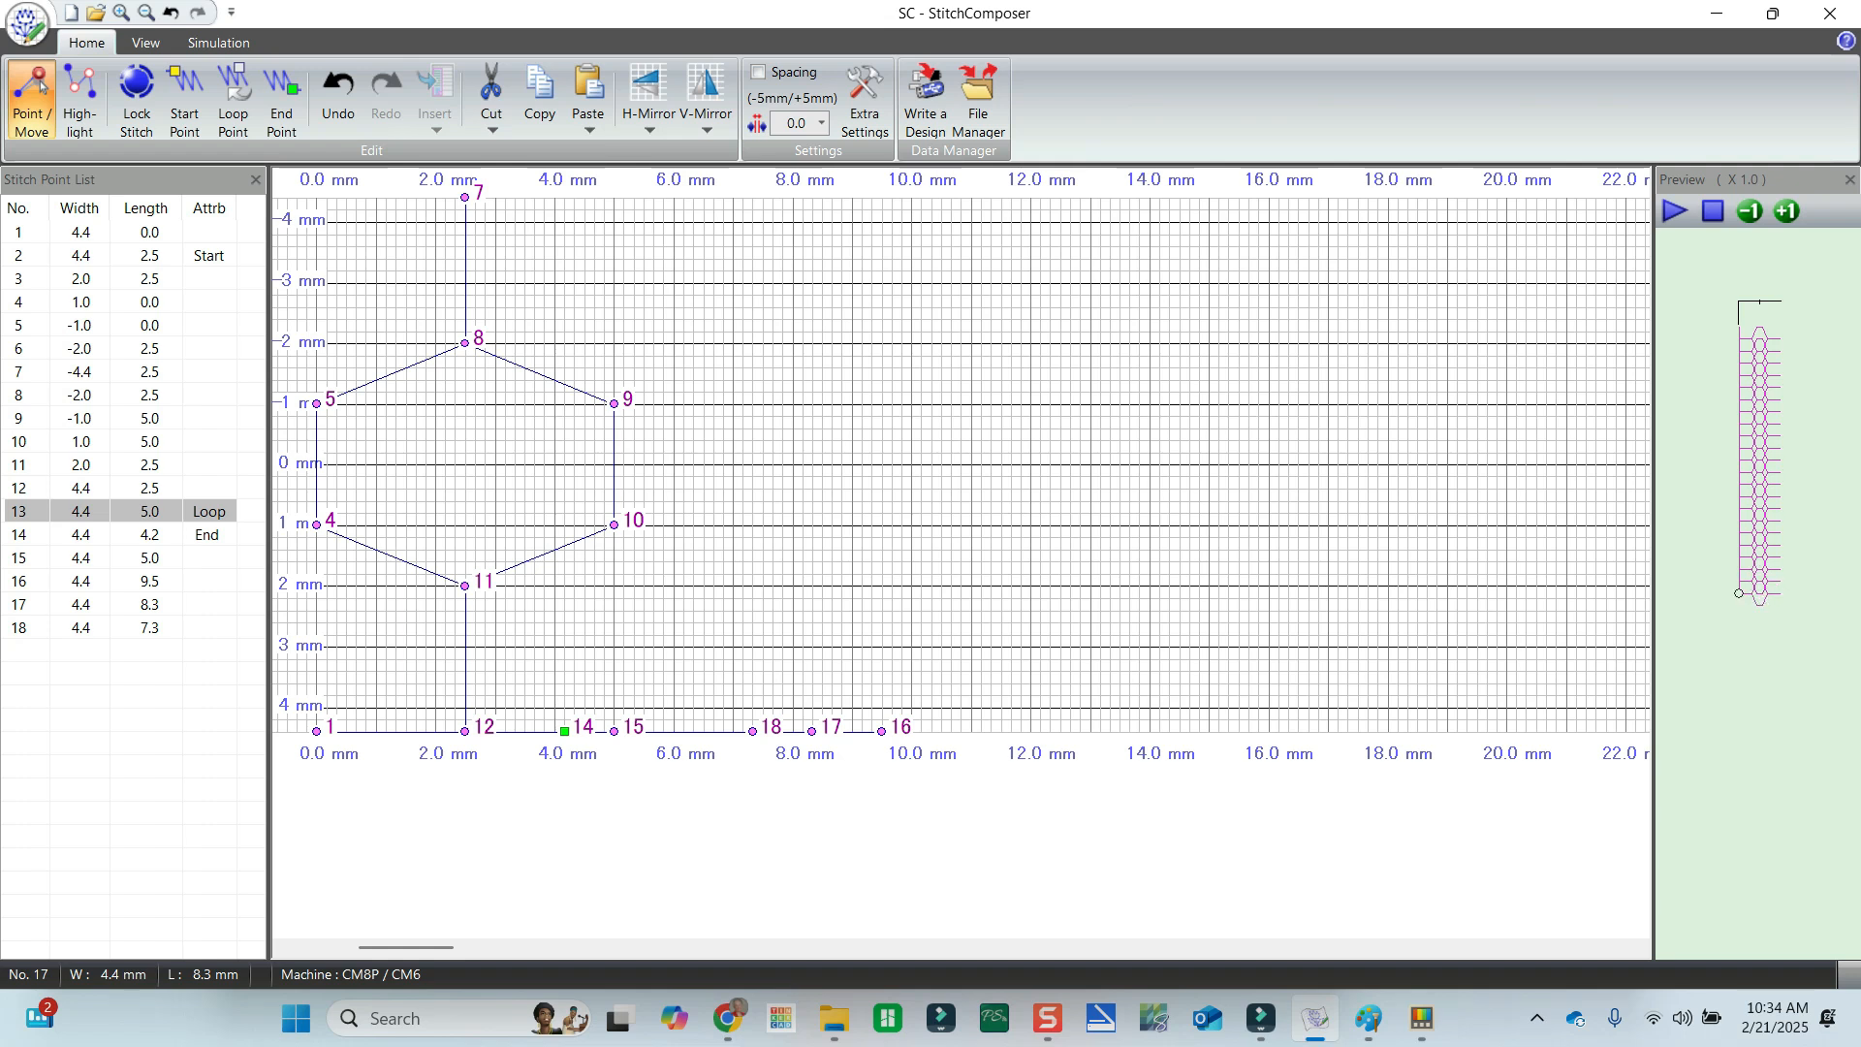
{"action": "left_click", "coordinate": [562, 729]}
{"action": "left_click_drag", "start_coordinate": [562, 729], "coordinate": [792, 732]}
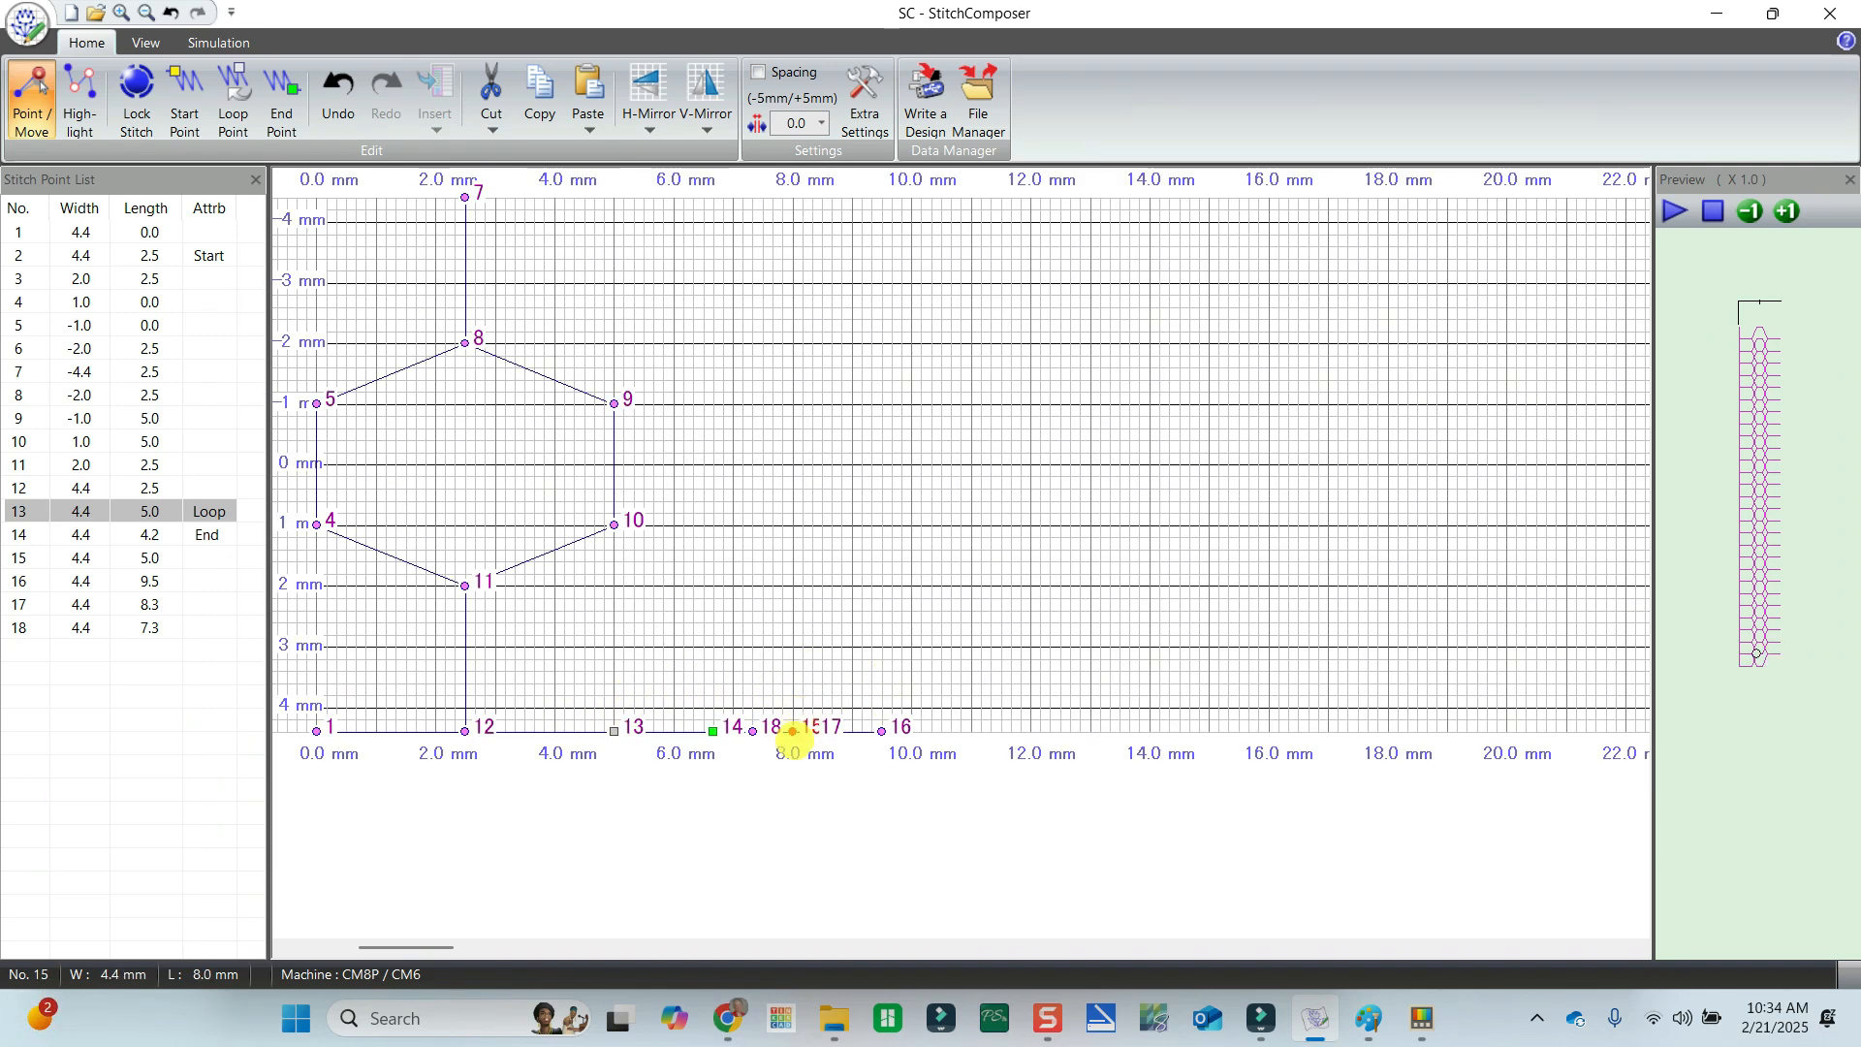
{"action": "left_click_drag", "start_coordinate": [613, 730], "coordinate": [808, 726]}
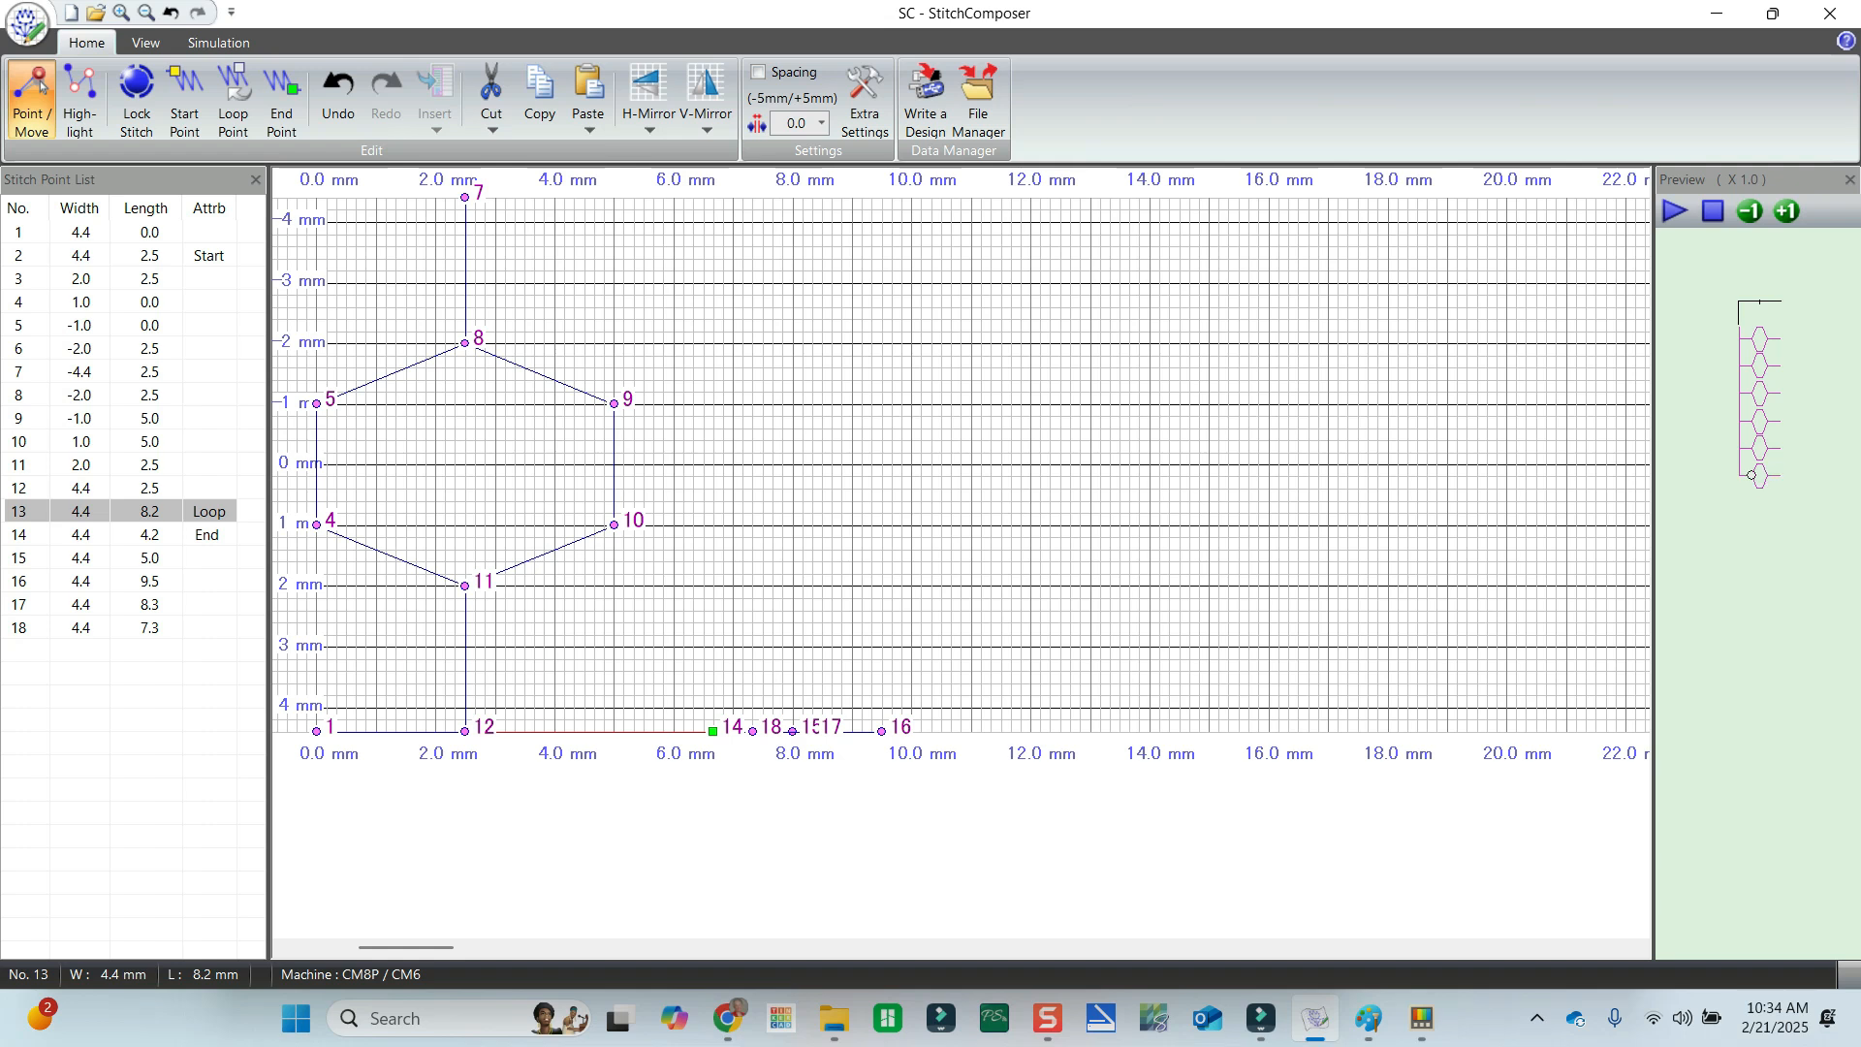
Delete the surplus stitch points 15 through 18 from the stitch, leaving the end point as the last one.
{"action": "left_click", "coordinate": [881, 731]}
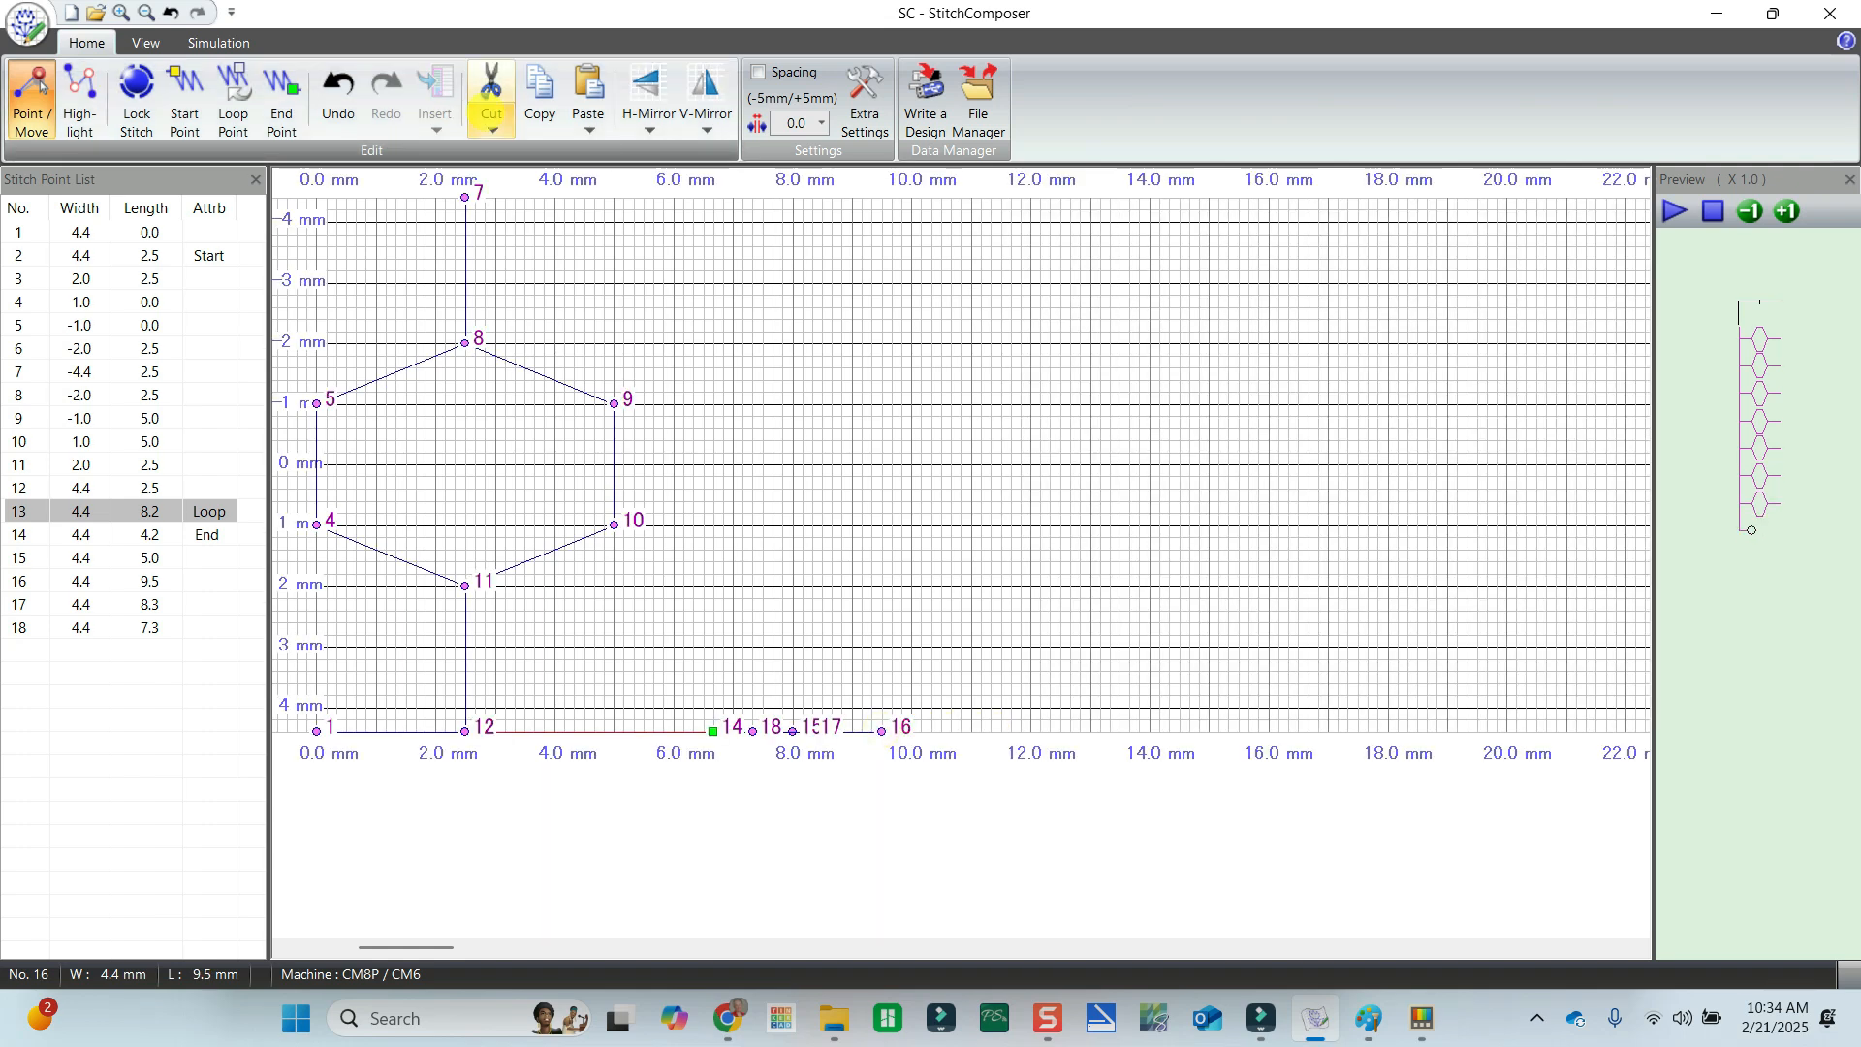
{"action": "left_click", "coordinate": [492, 124]}
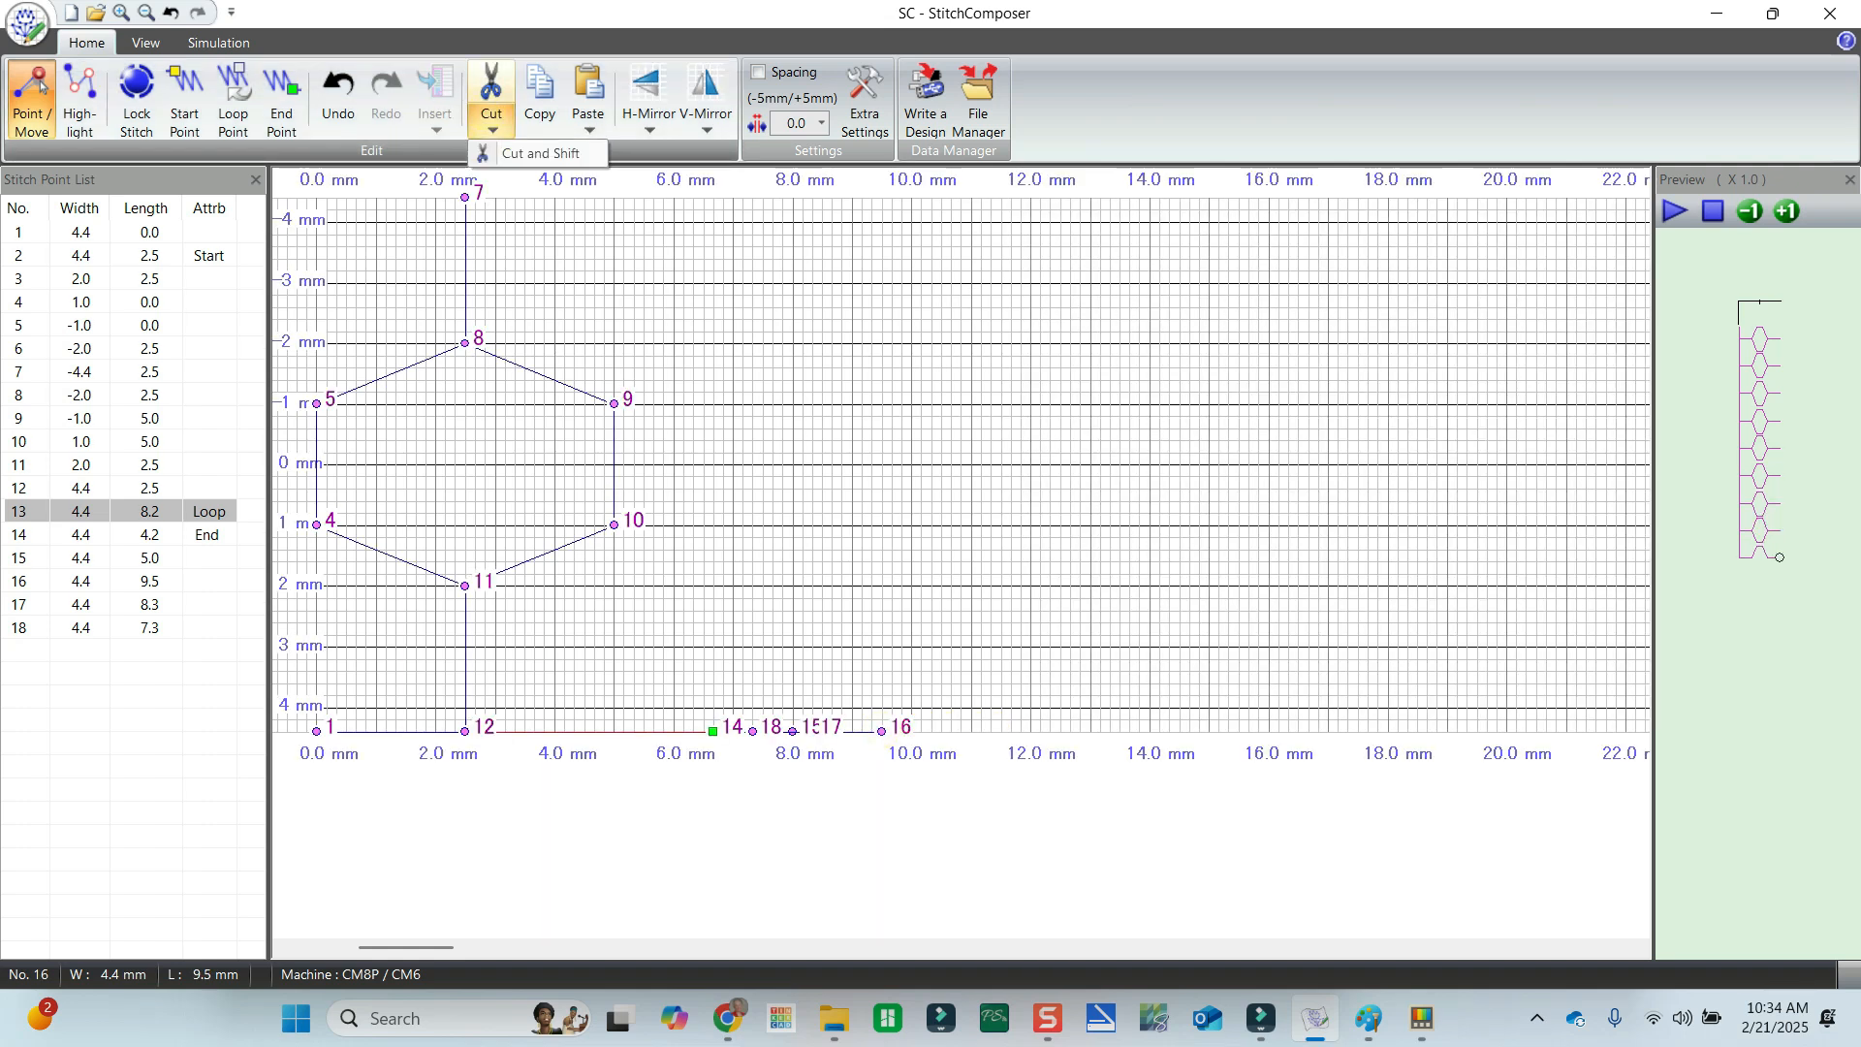
{"action": "left_click", "coordinate": [881, 731]}
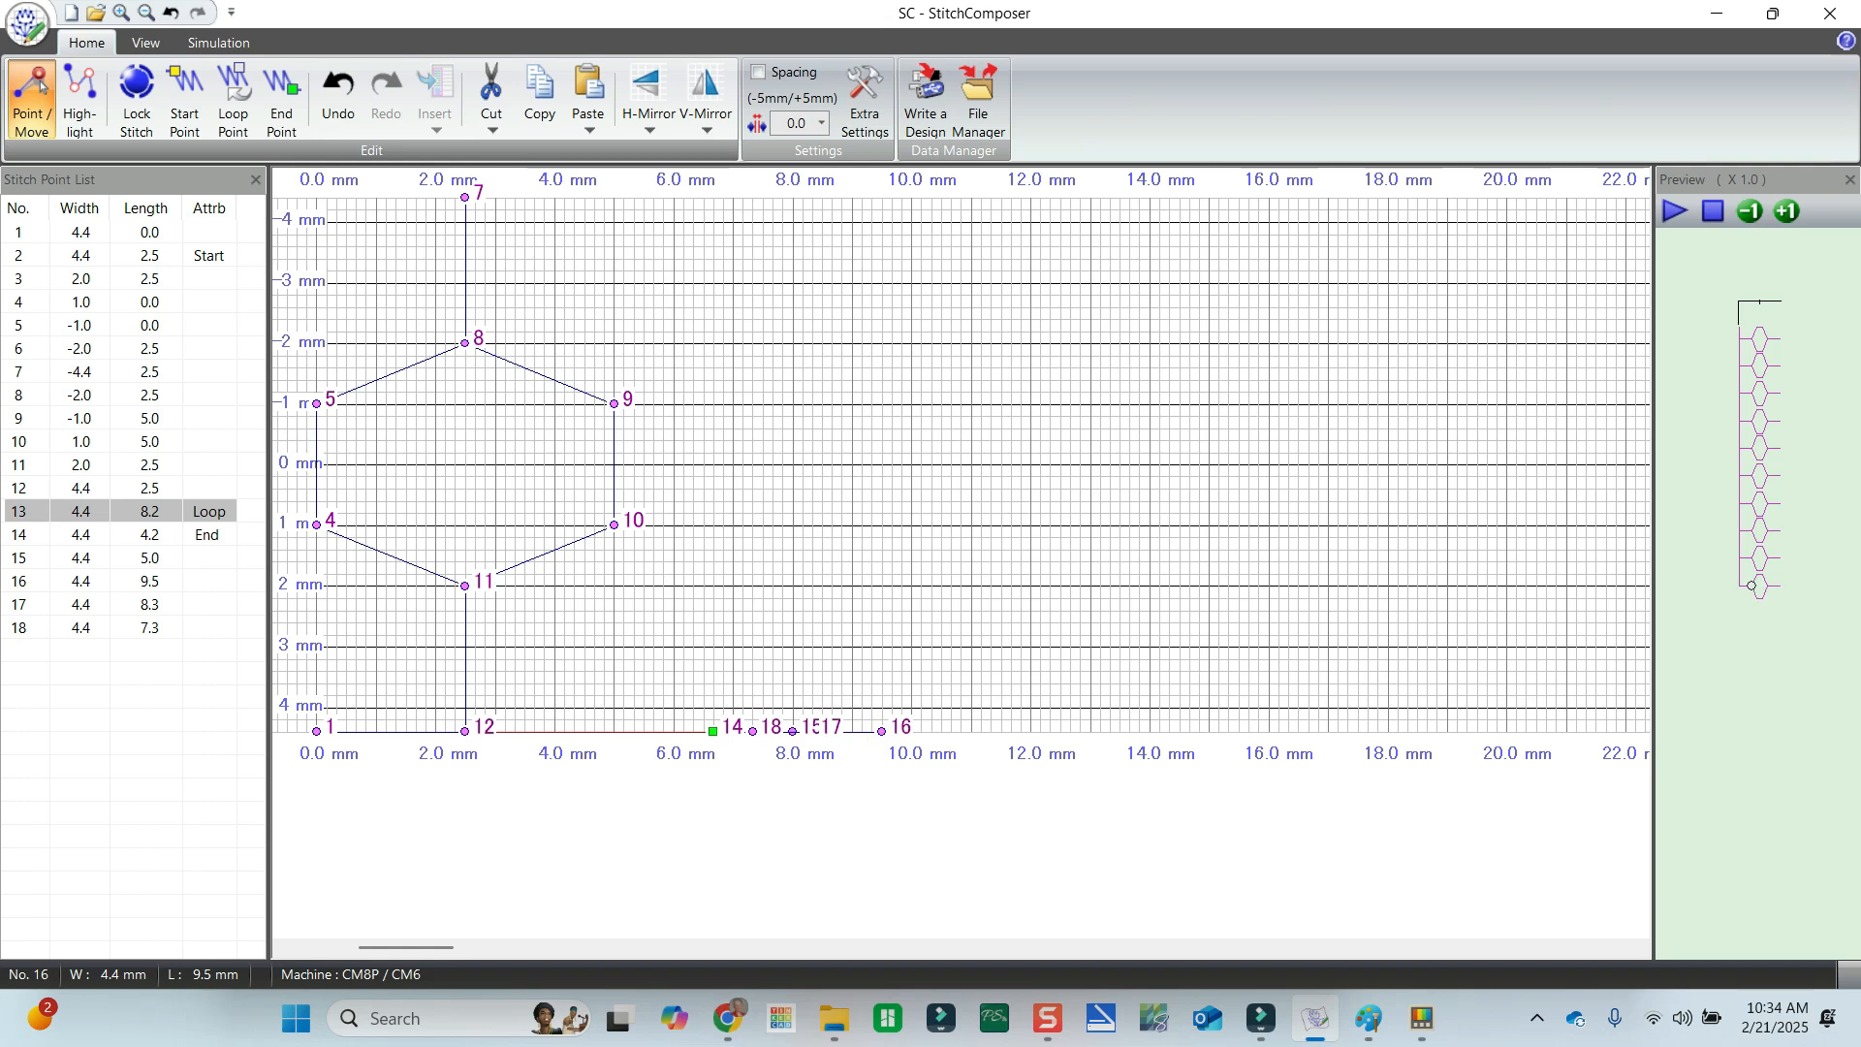
{"action": "left_click", "coordinate": [174, 625]}
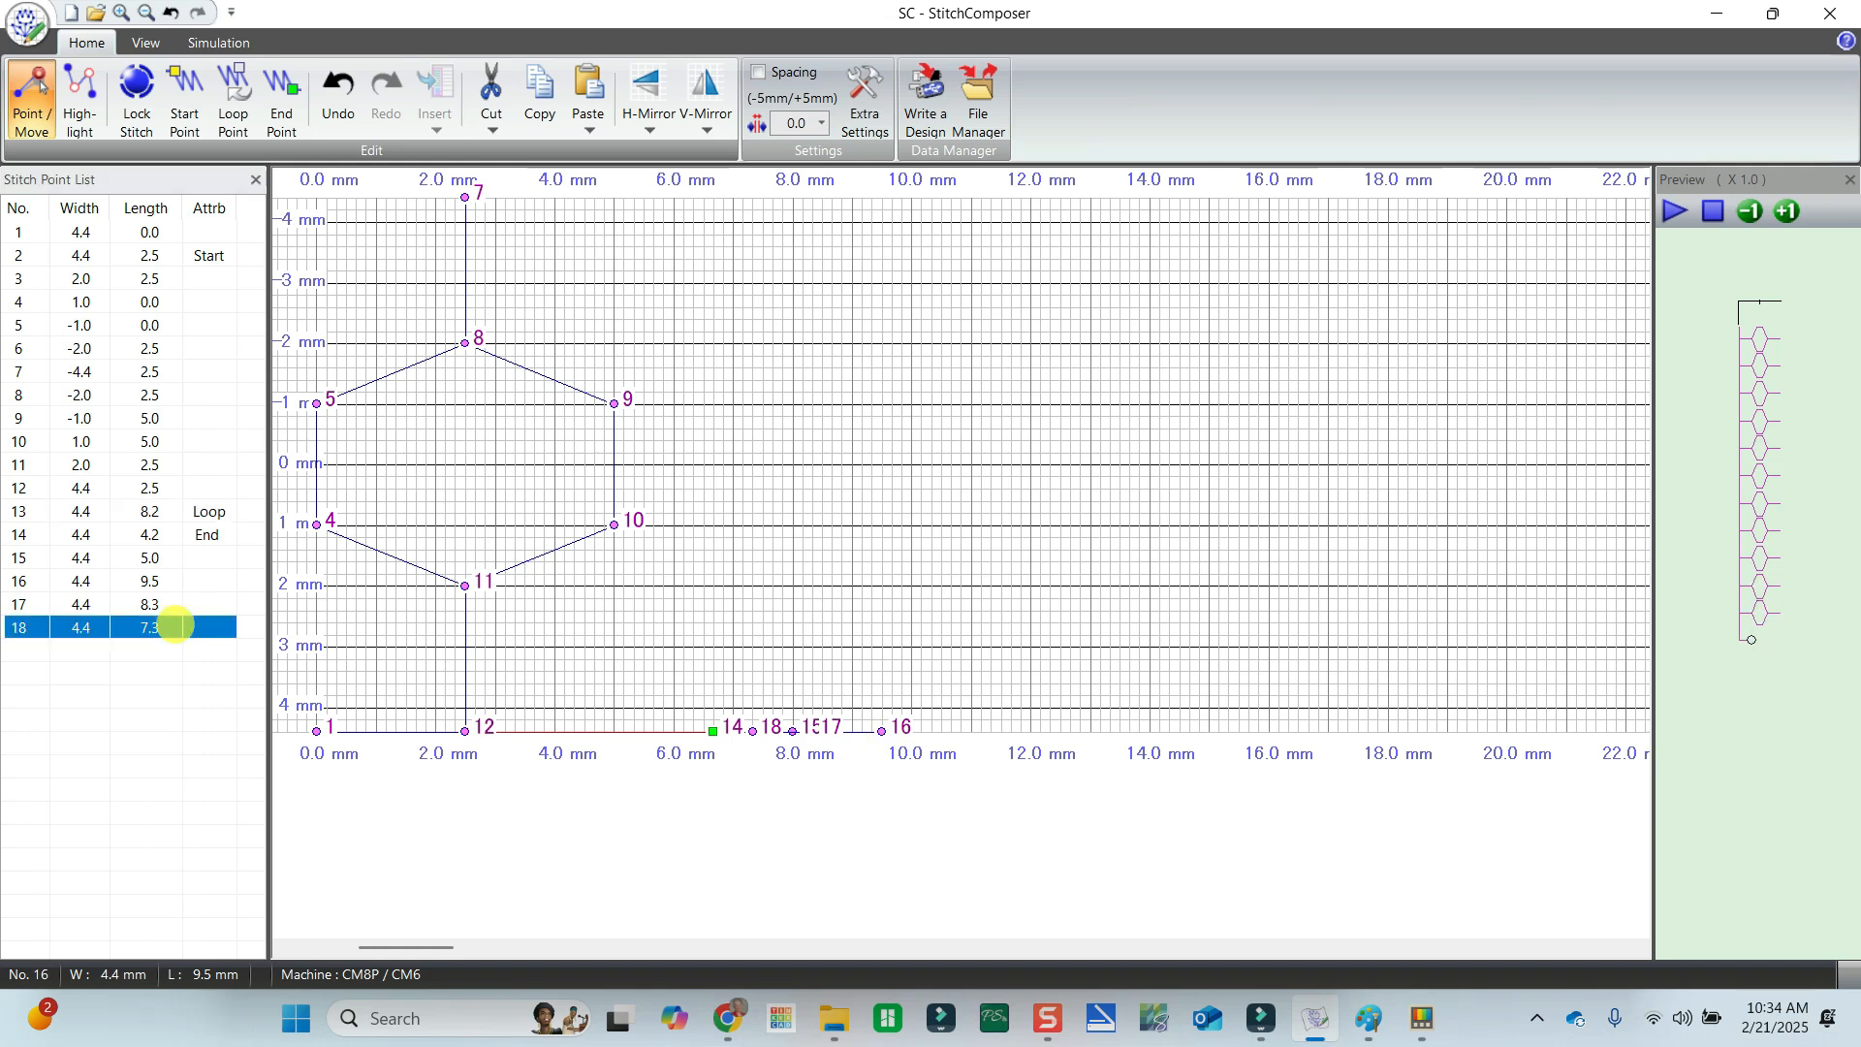
{"action": "left_click", "coordinate": [492, 92]}
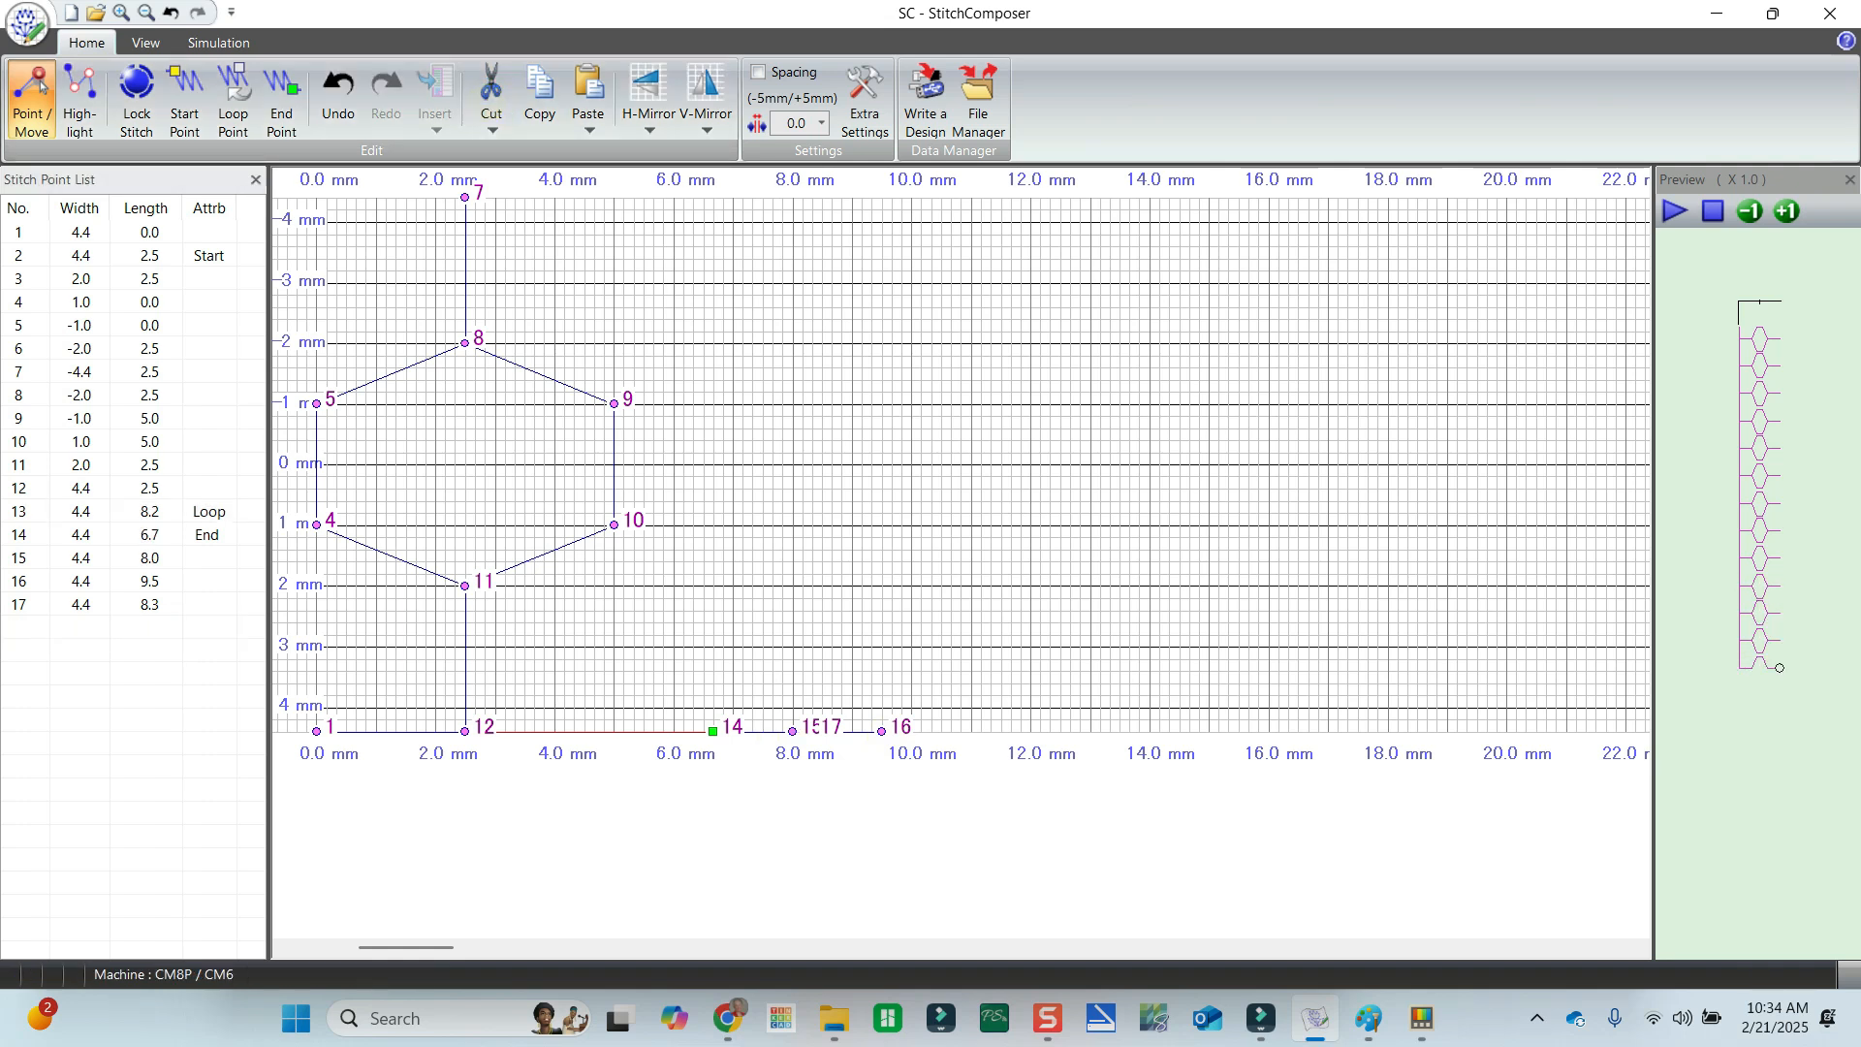
{"action": "left_click", "coordinate": [192, 554]}
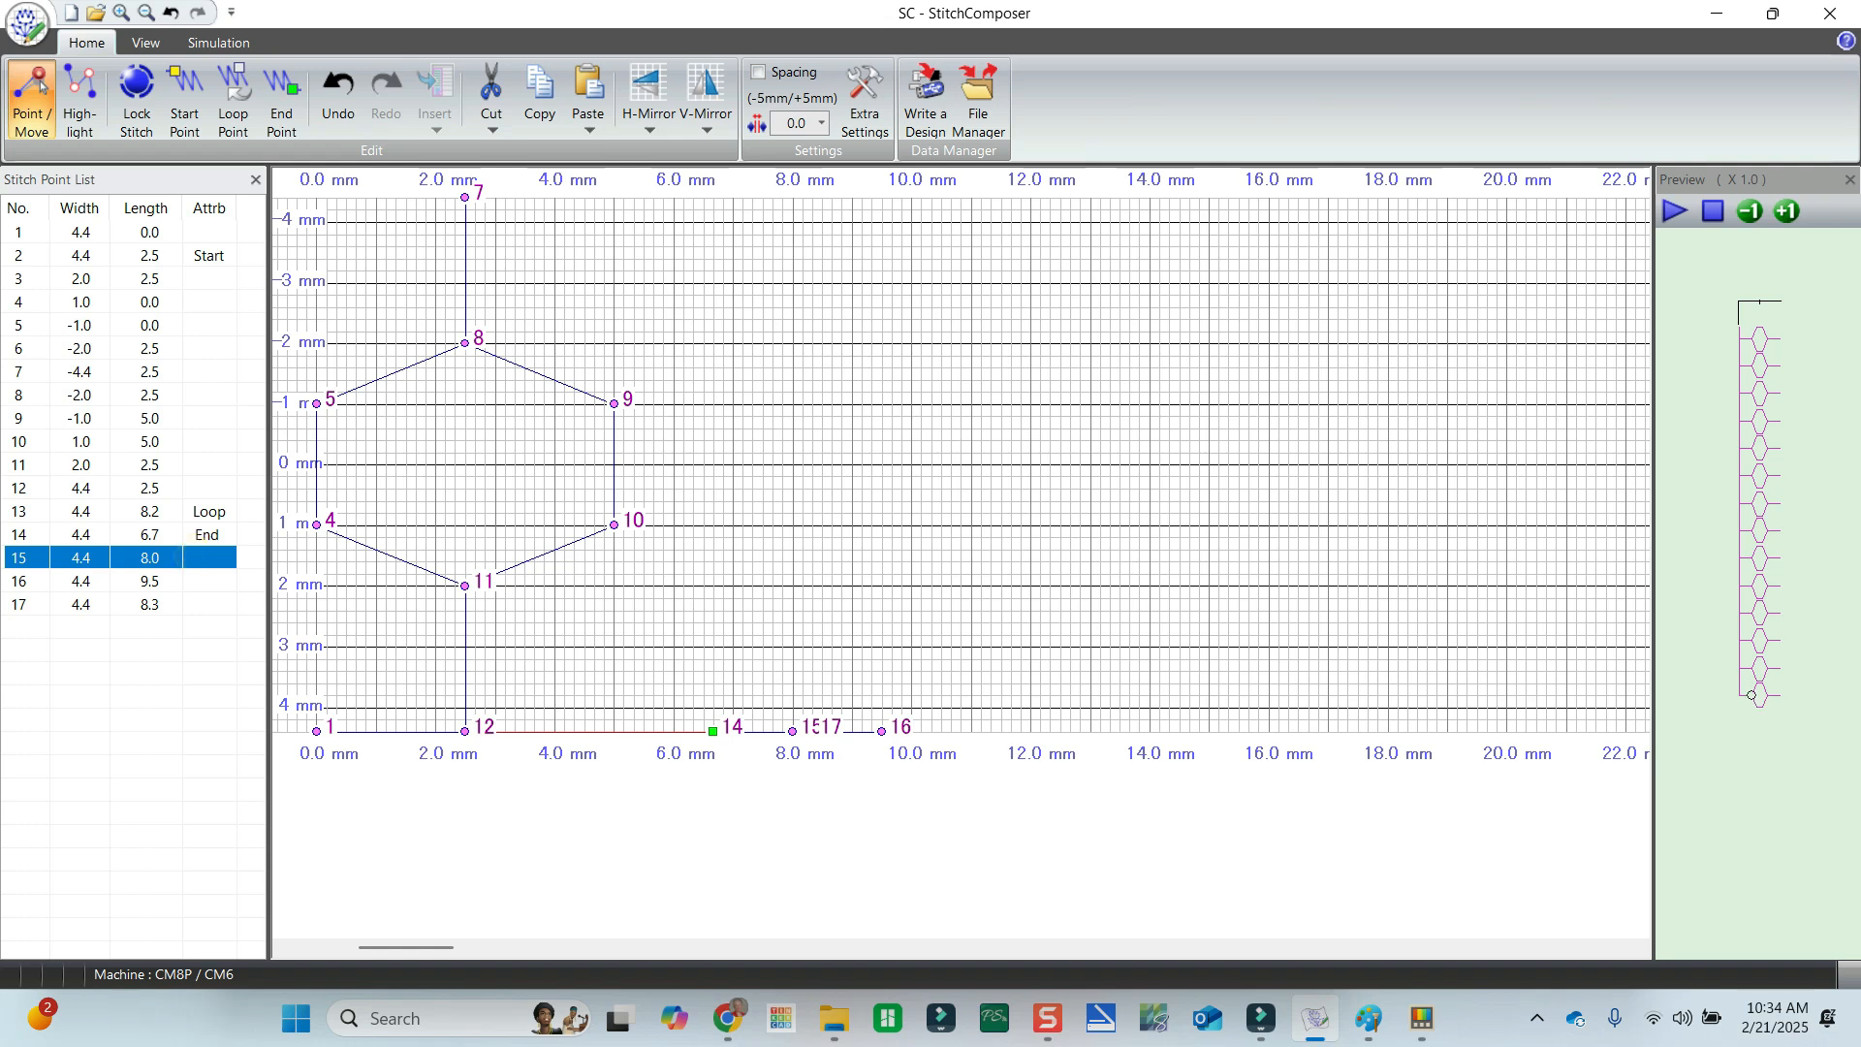
{"action": "left_click", "coordinate": [187, 601], "text": "shift"}
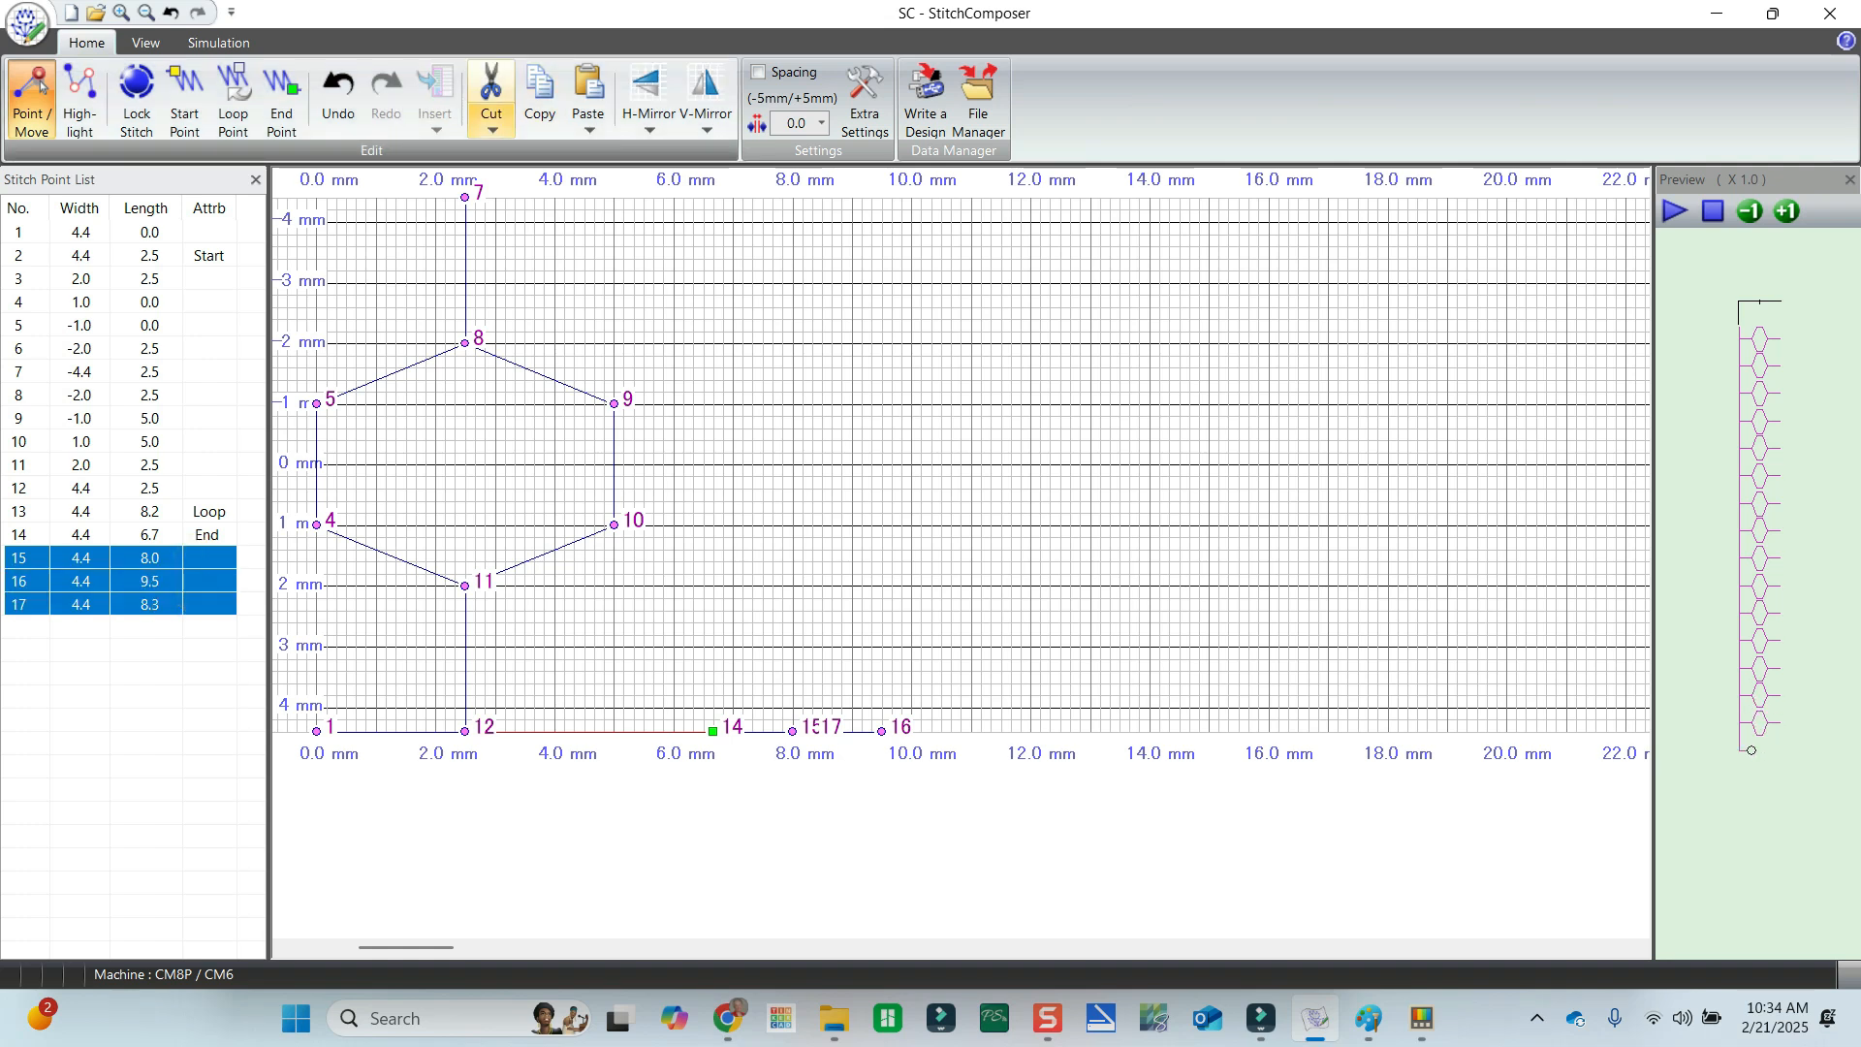
{"action": "left_click", "coordinate": [492, 92]}
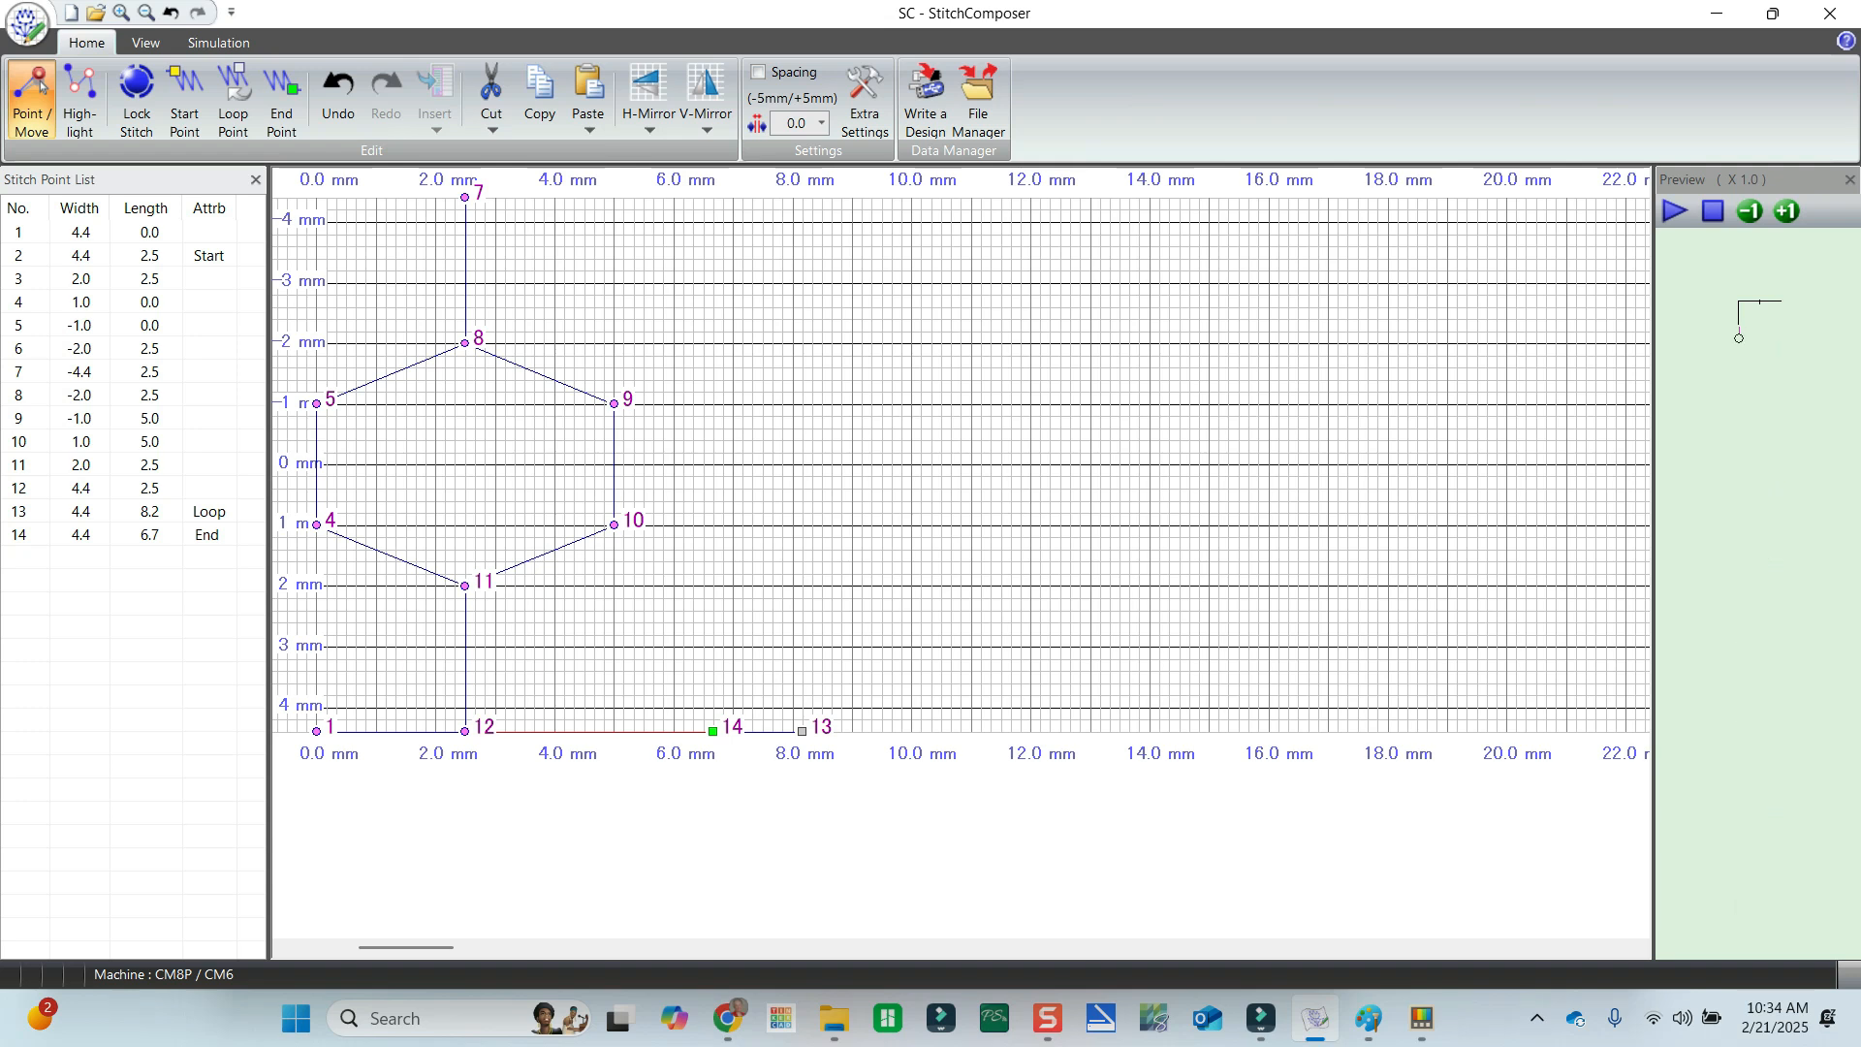
Move point 13 to length 7.5 mm and point 14 to 6.0 mm, then add width-4.4 mm points at lengths 7.0 and 7.5 mm.
{"action": "left_click_drag", "start_coordinate": [801, 730], "coordinate": [673, 731]}
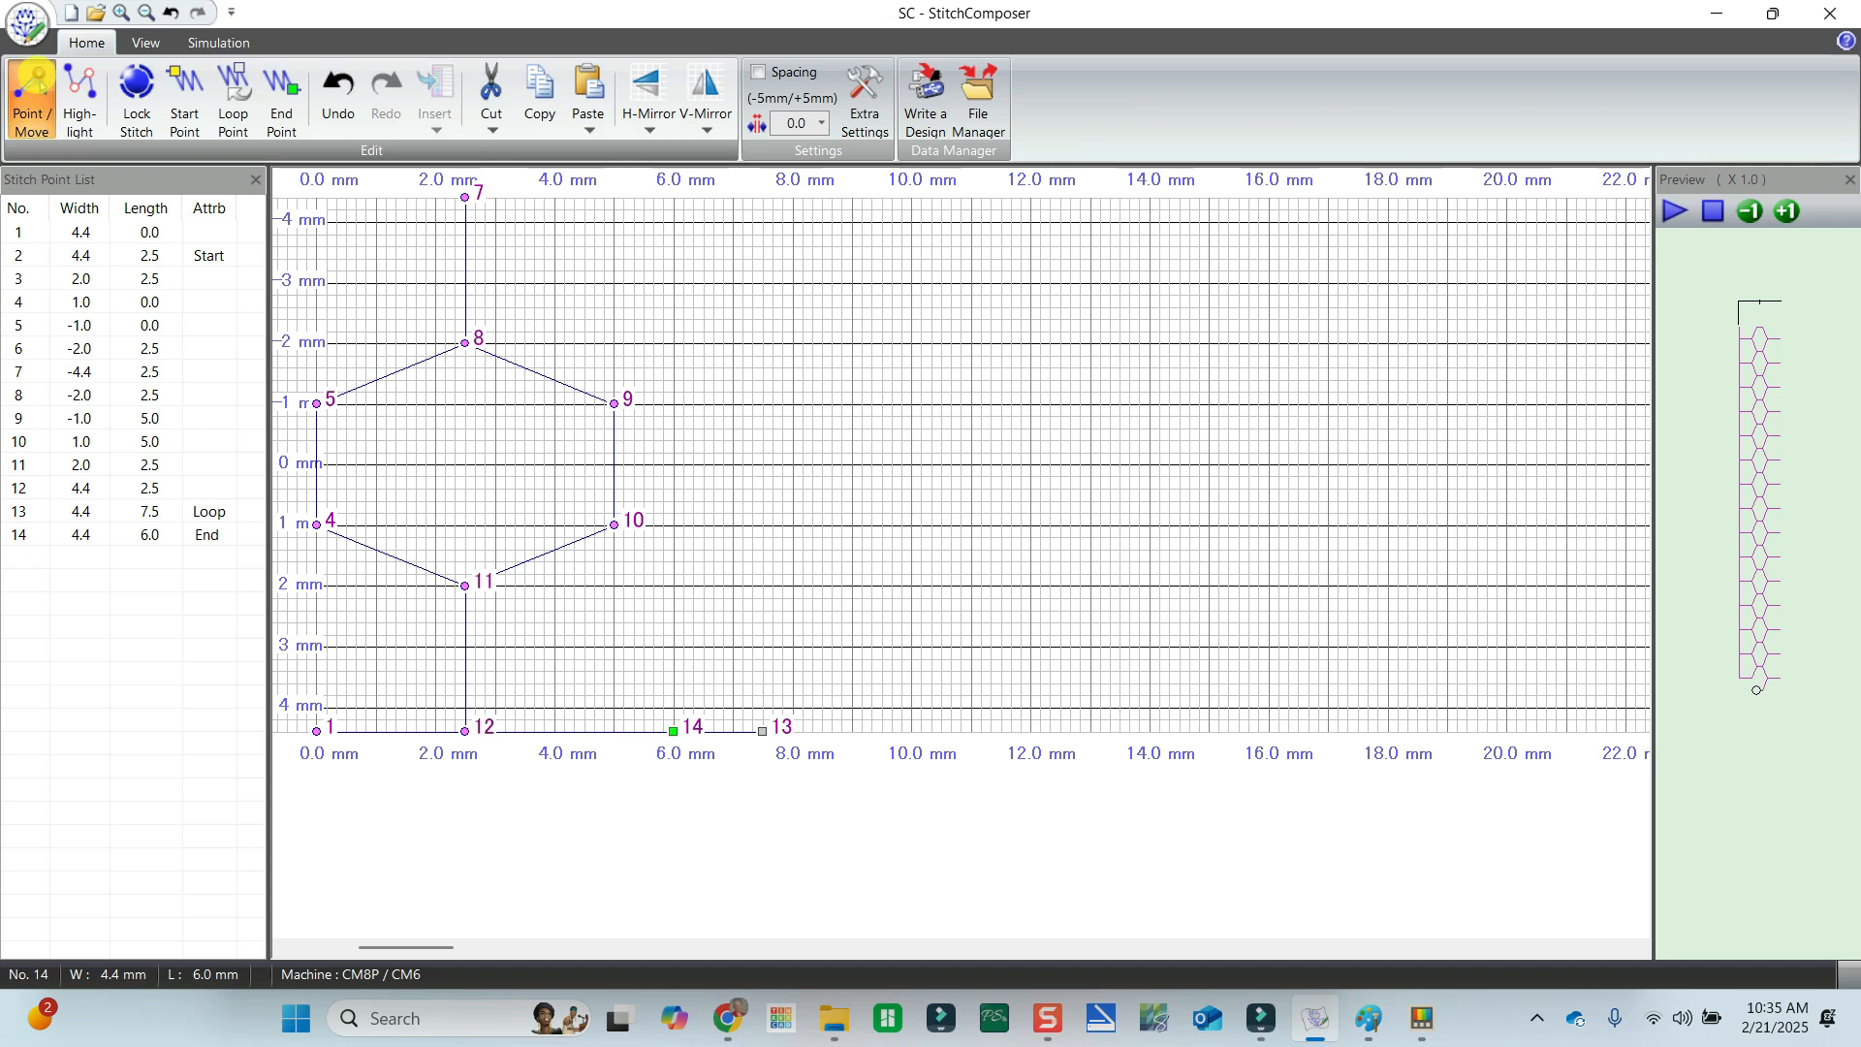
{"action": "left_click", "coordinate": [34, 82]}
{"action": "left_click", "coordinate": [733, 731]}
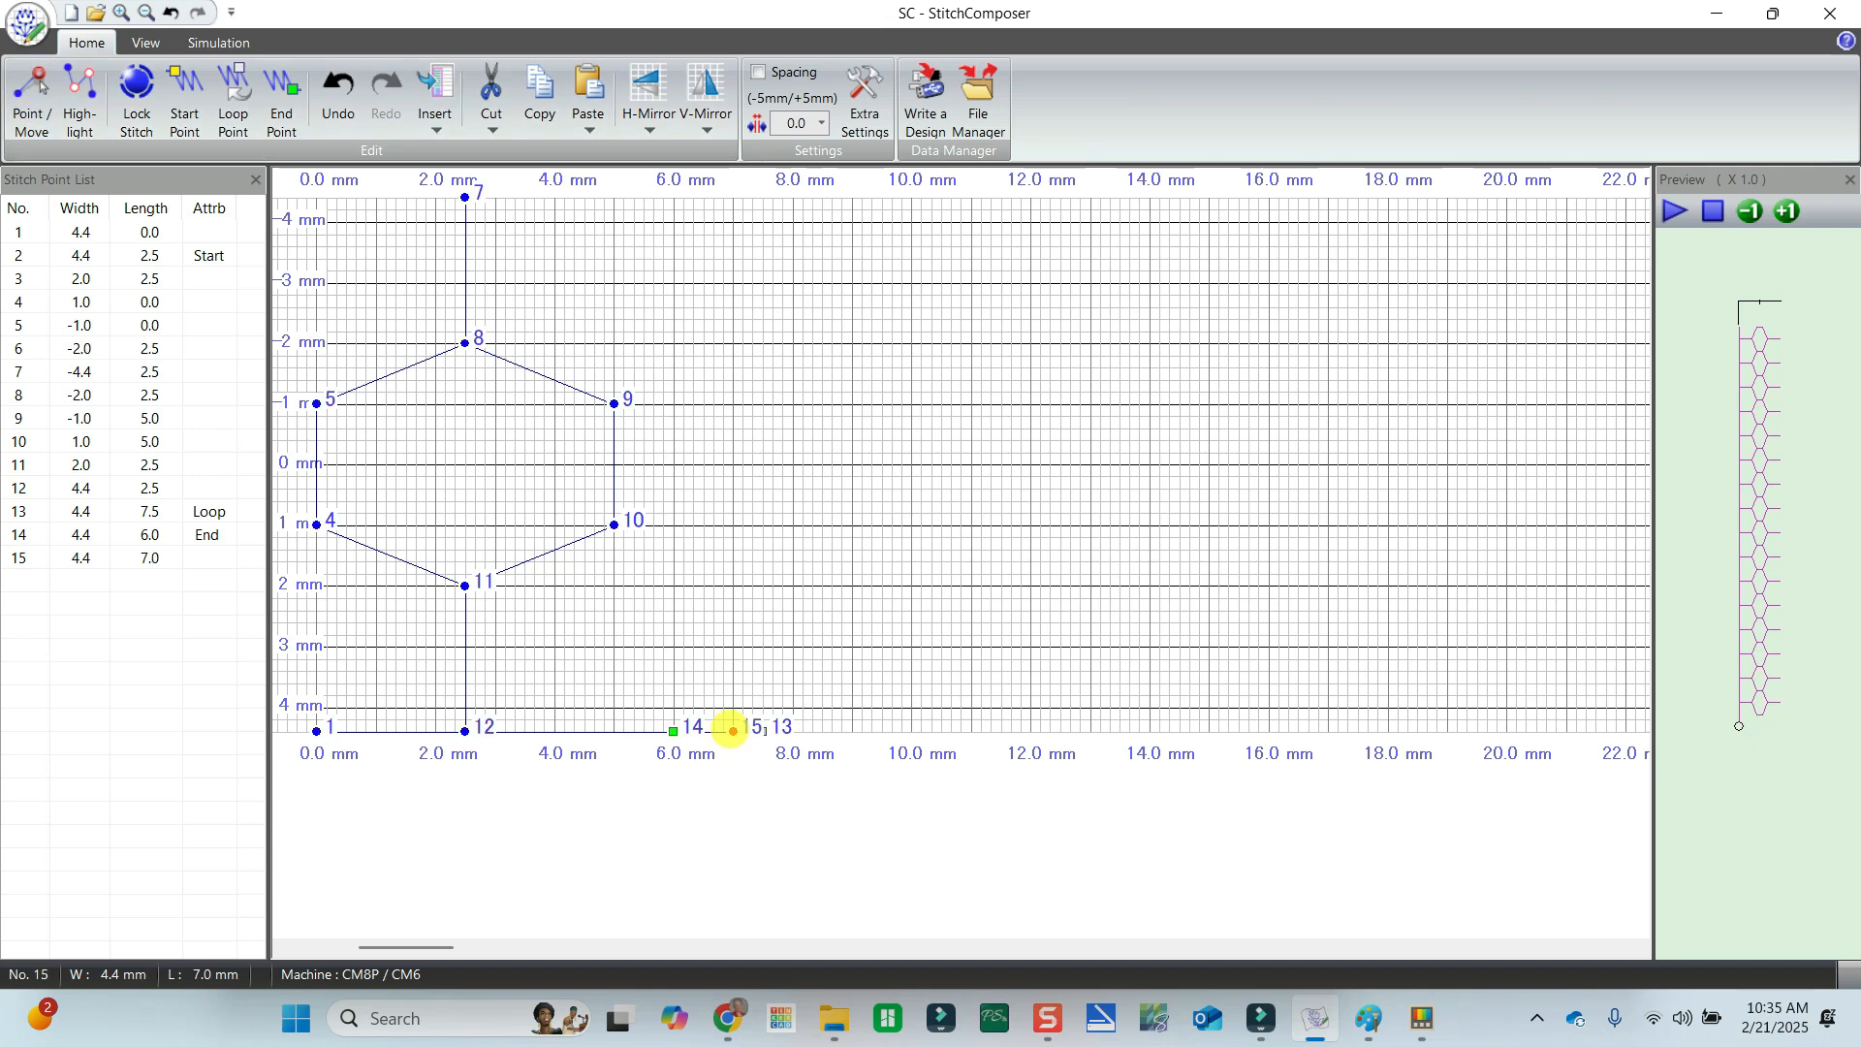
{"action": "left_click", "coordinate": [765, 731]}
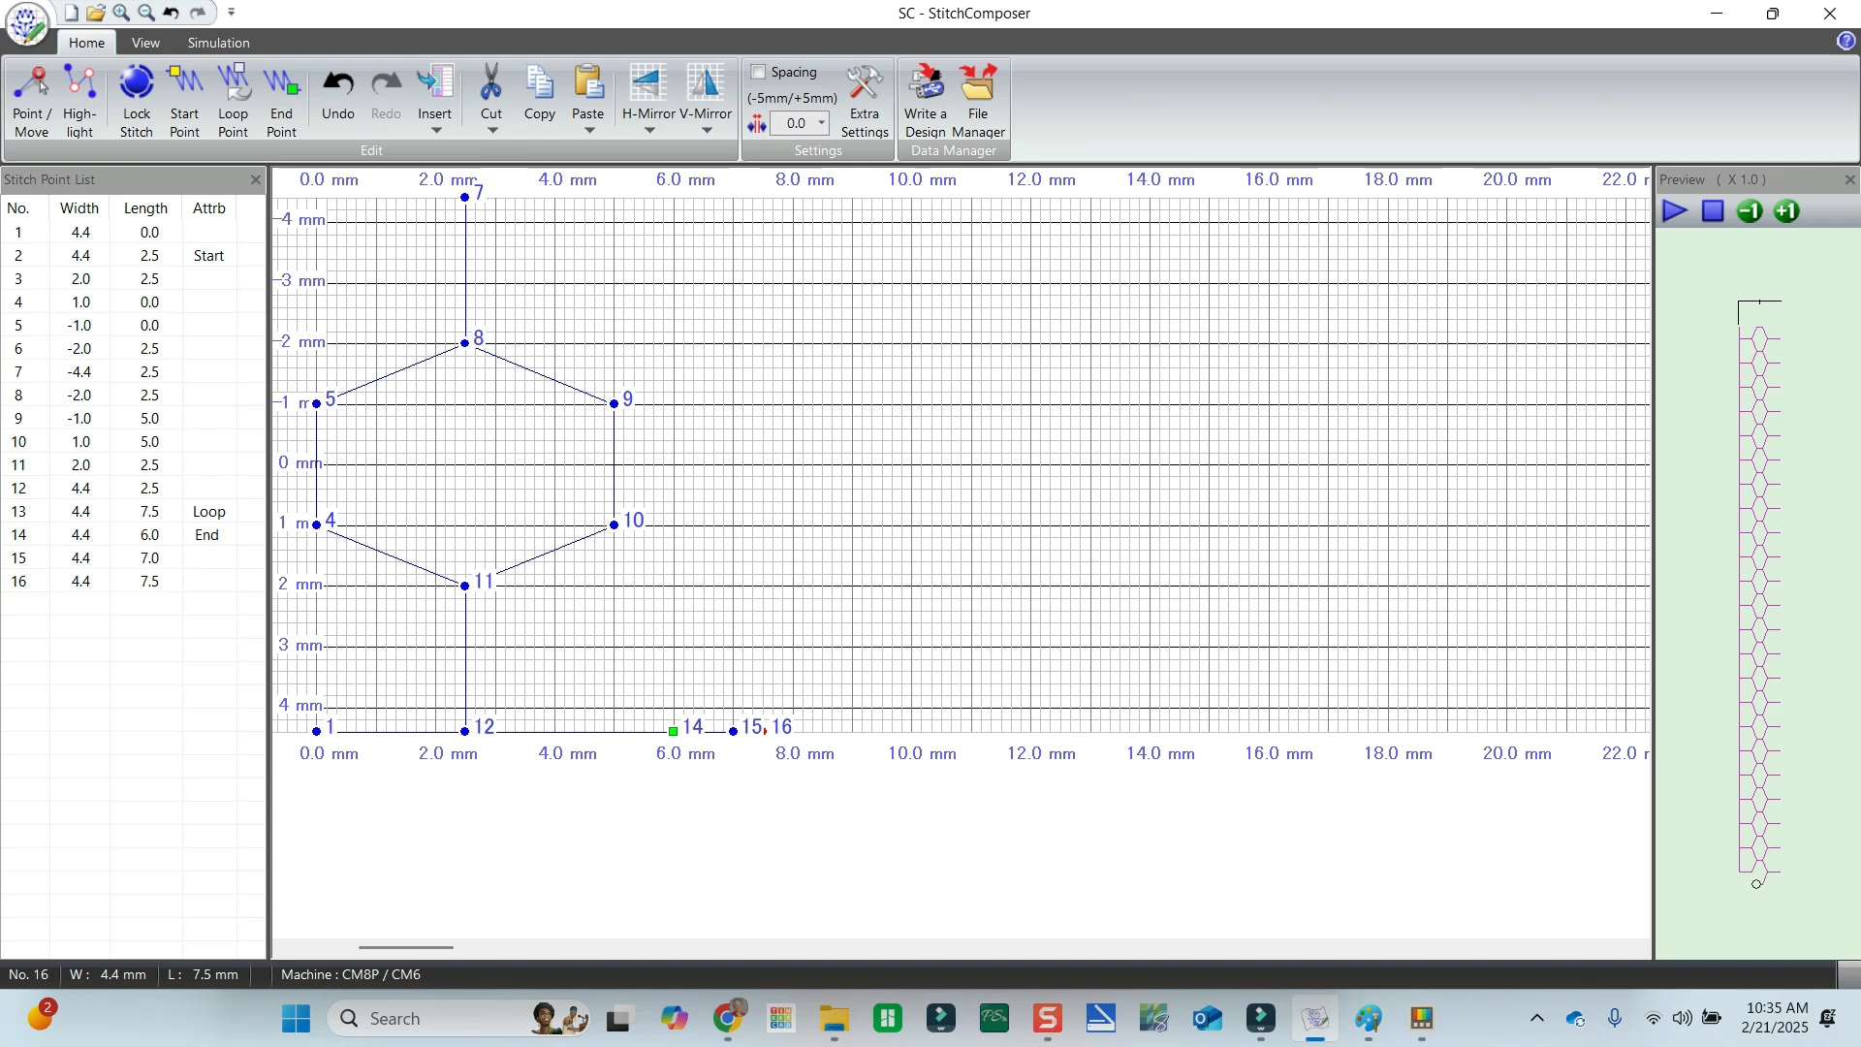
Start a new blank design without saving the current one and load the image shamrock (1) as the backdrop.
{"action": "left_click", "coordinate": [71, 12]}
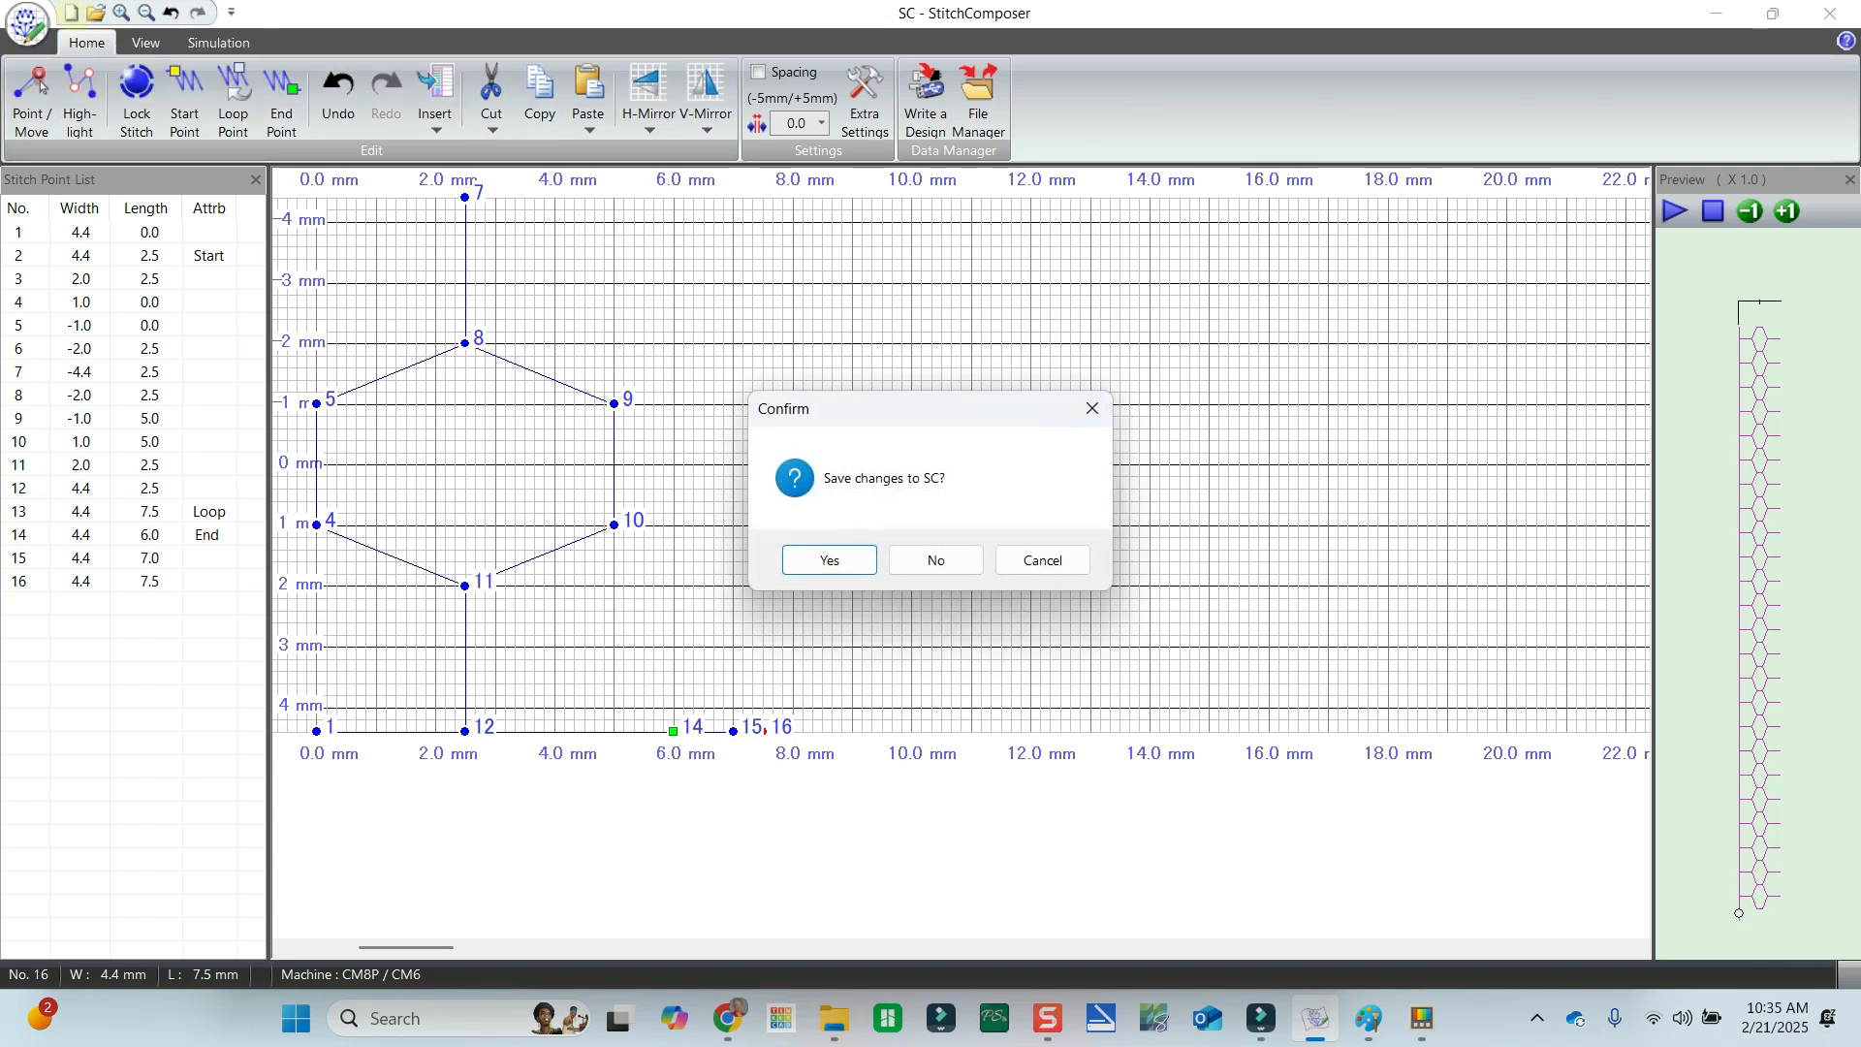
{"action": "left_click", "coordinate": [936, 560]}
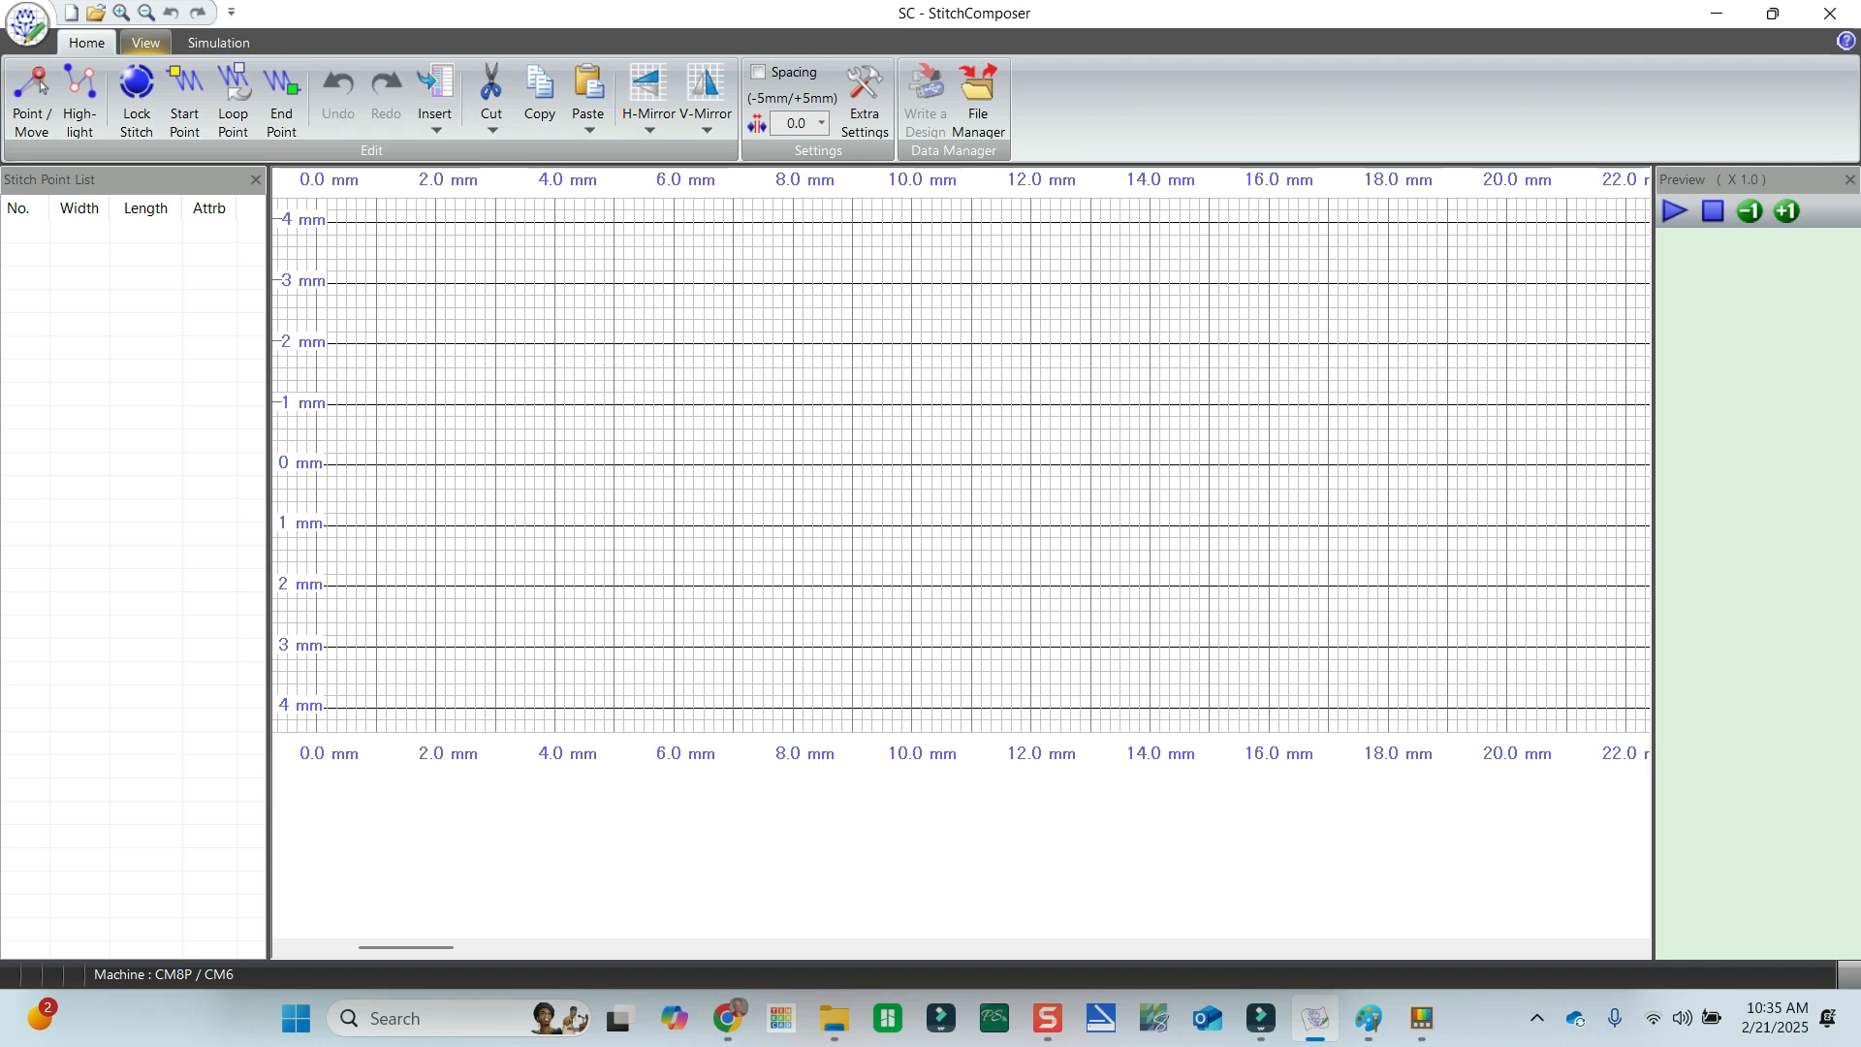
{"action": "left_click", "coordinate": [145, 43]}
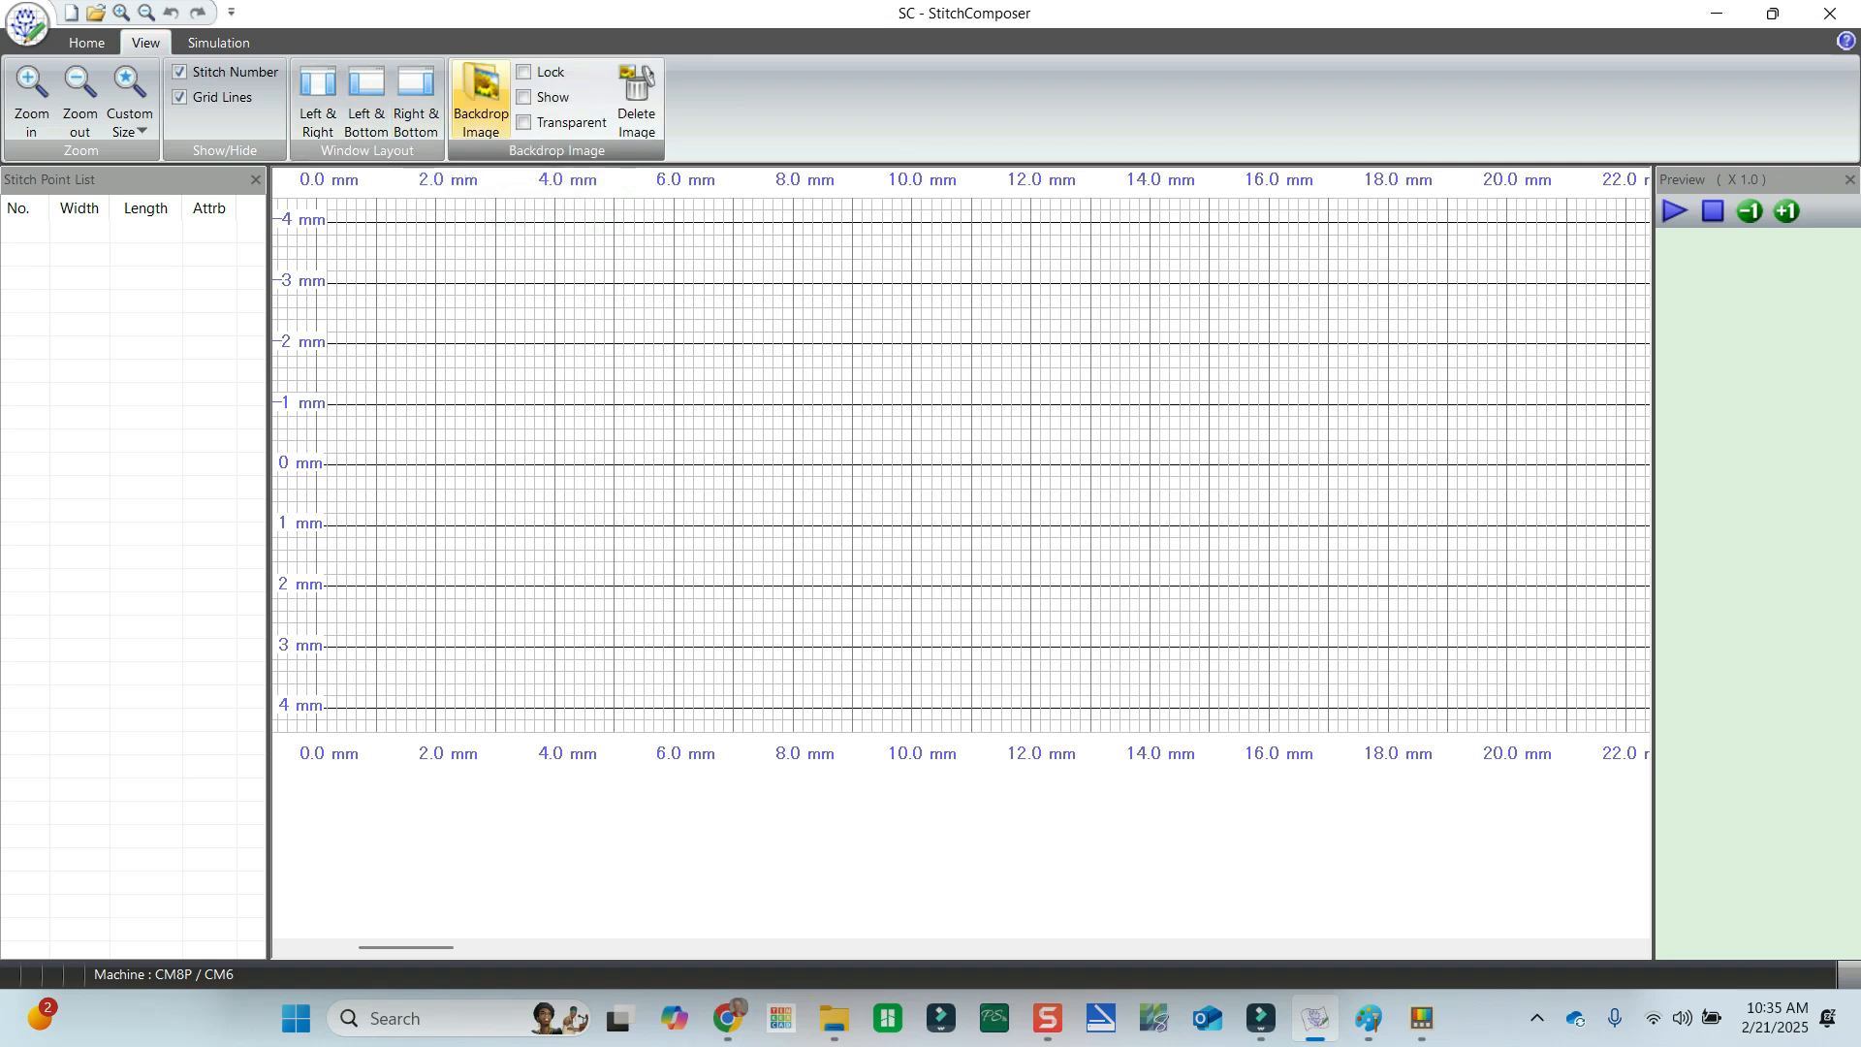
{"action": "left_click", "coordinate": [481, 97]}
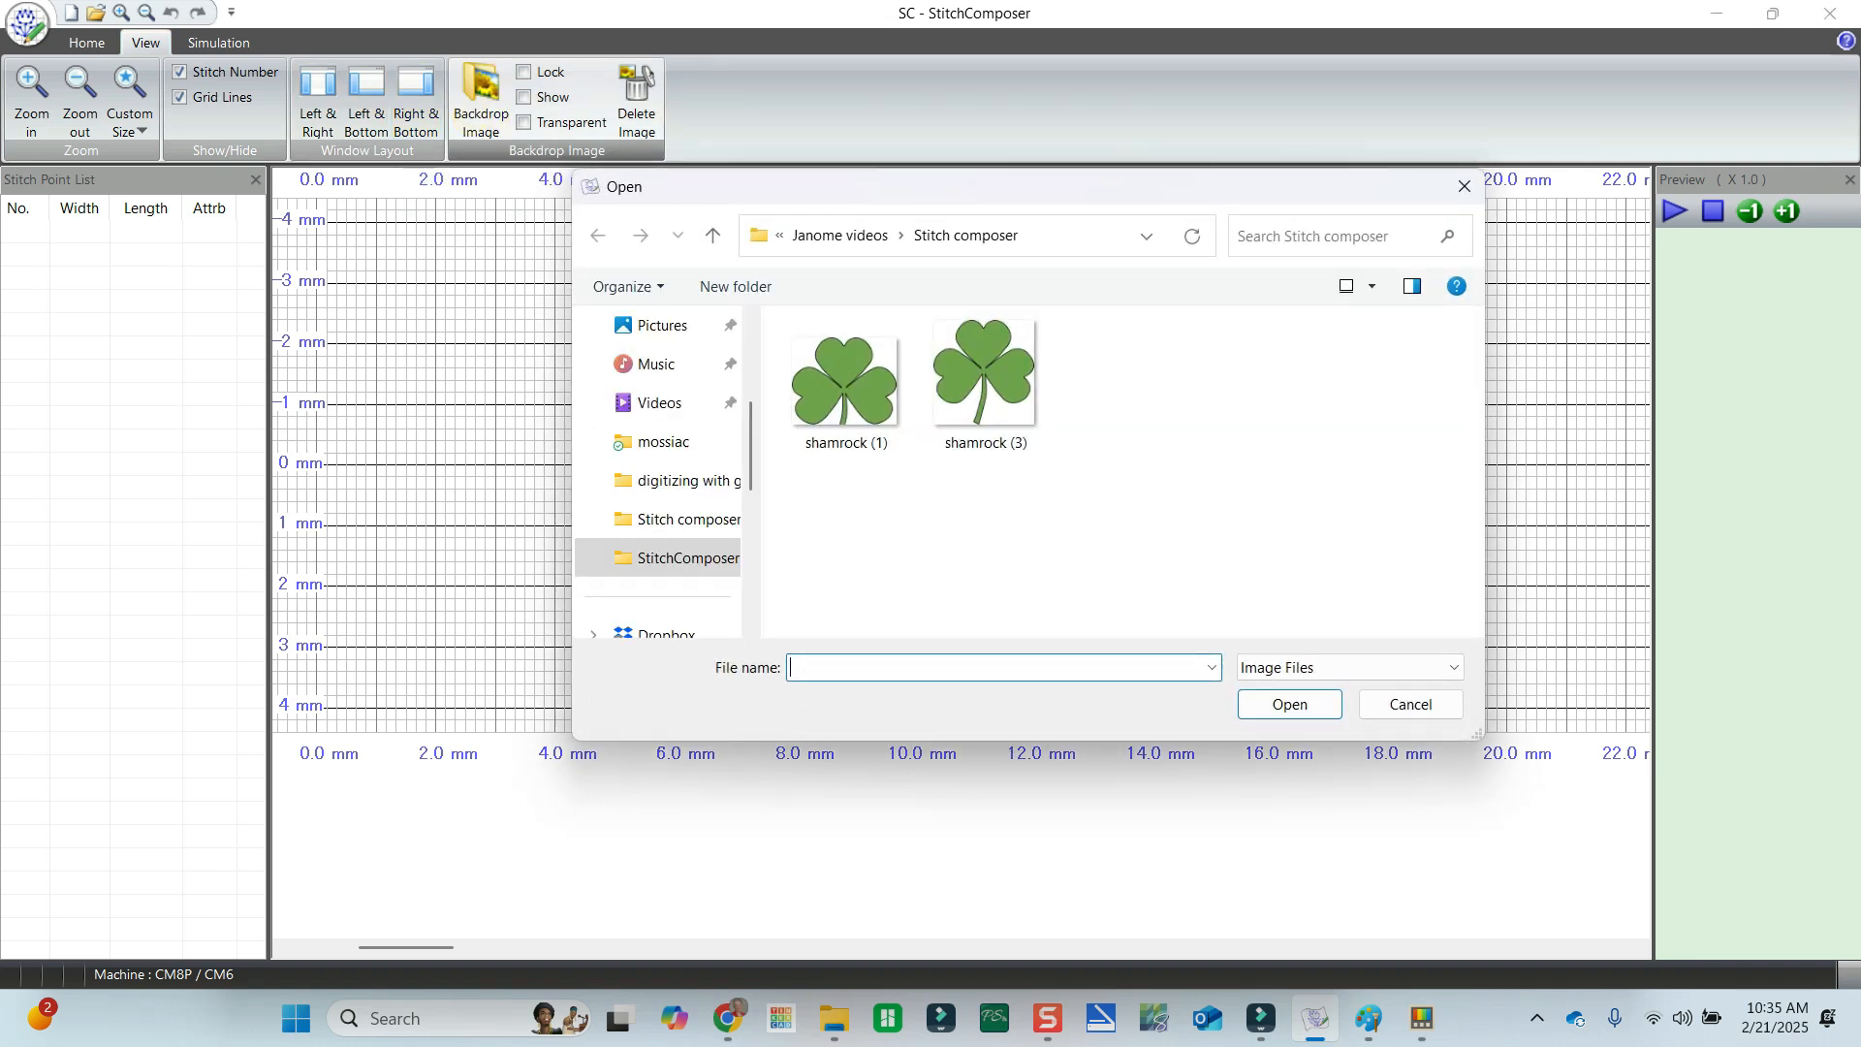
{"action": "left_click", "coordinate": [842, 402]}
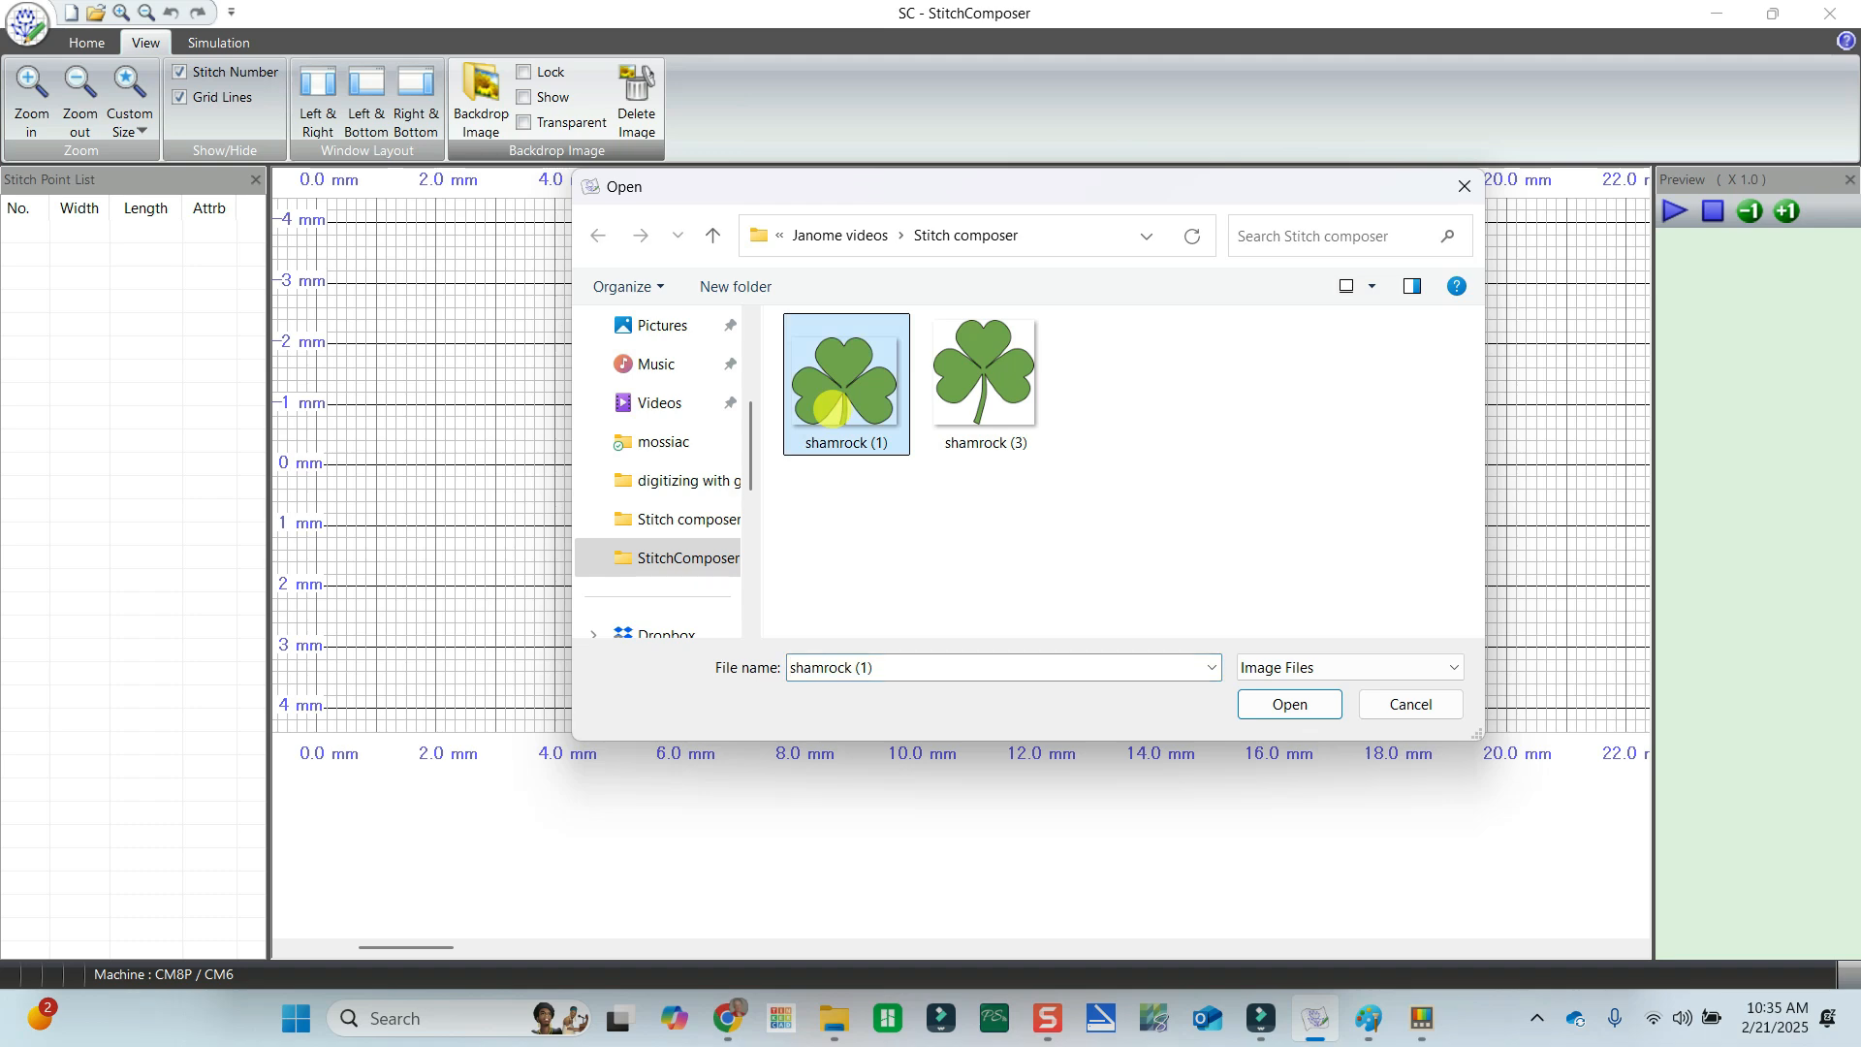
{"action": "left_click", "coordinate": [1289, 703]}
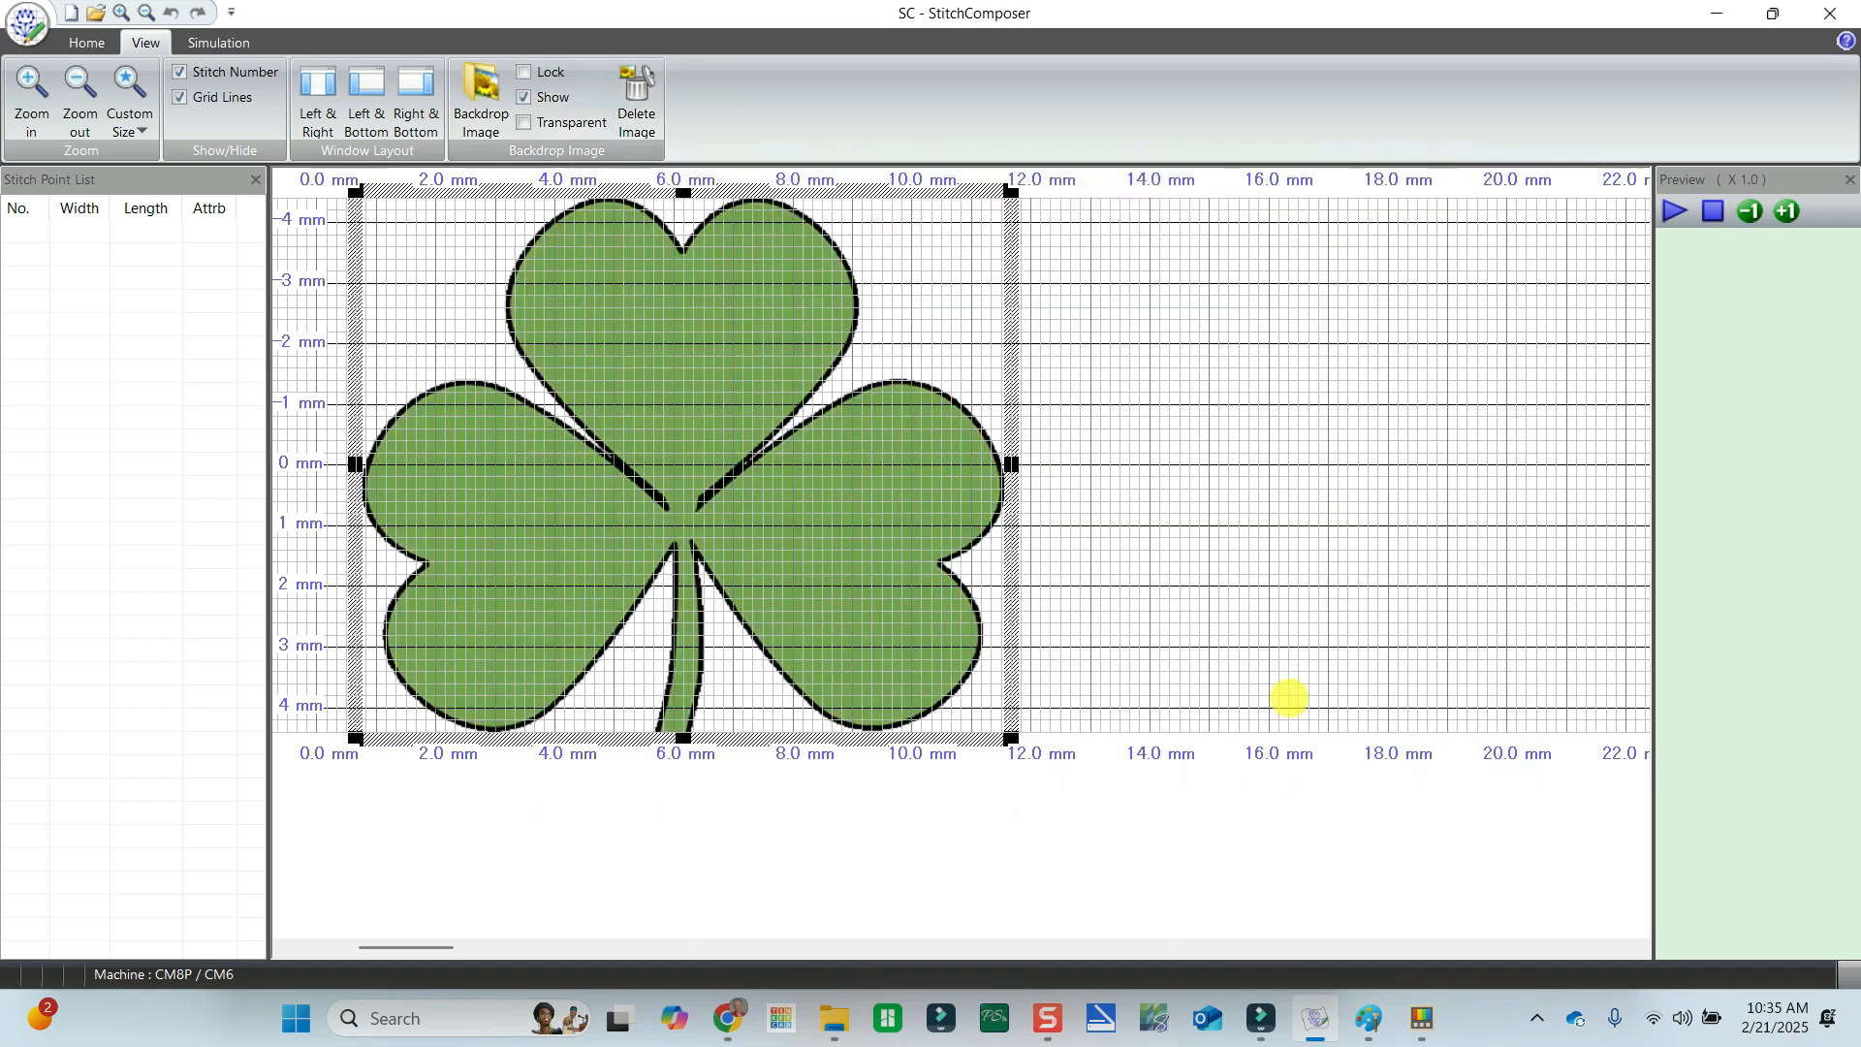
Move the shamrock backdrop so its left leaf starts at the 0.0 mm length line, and lock the image.
{"action": "left_click_drag", "start_coordinate": [794, 589], "coordinate": [756, 592]}
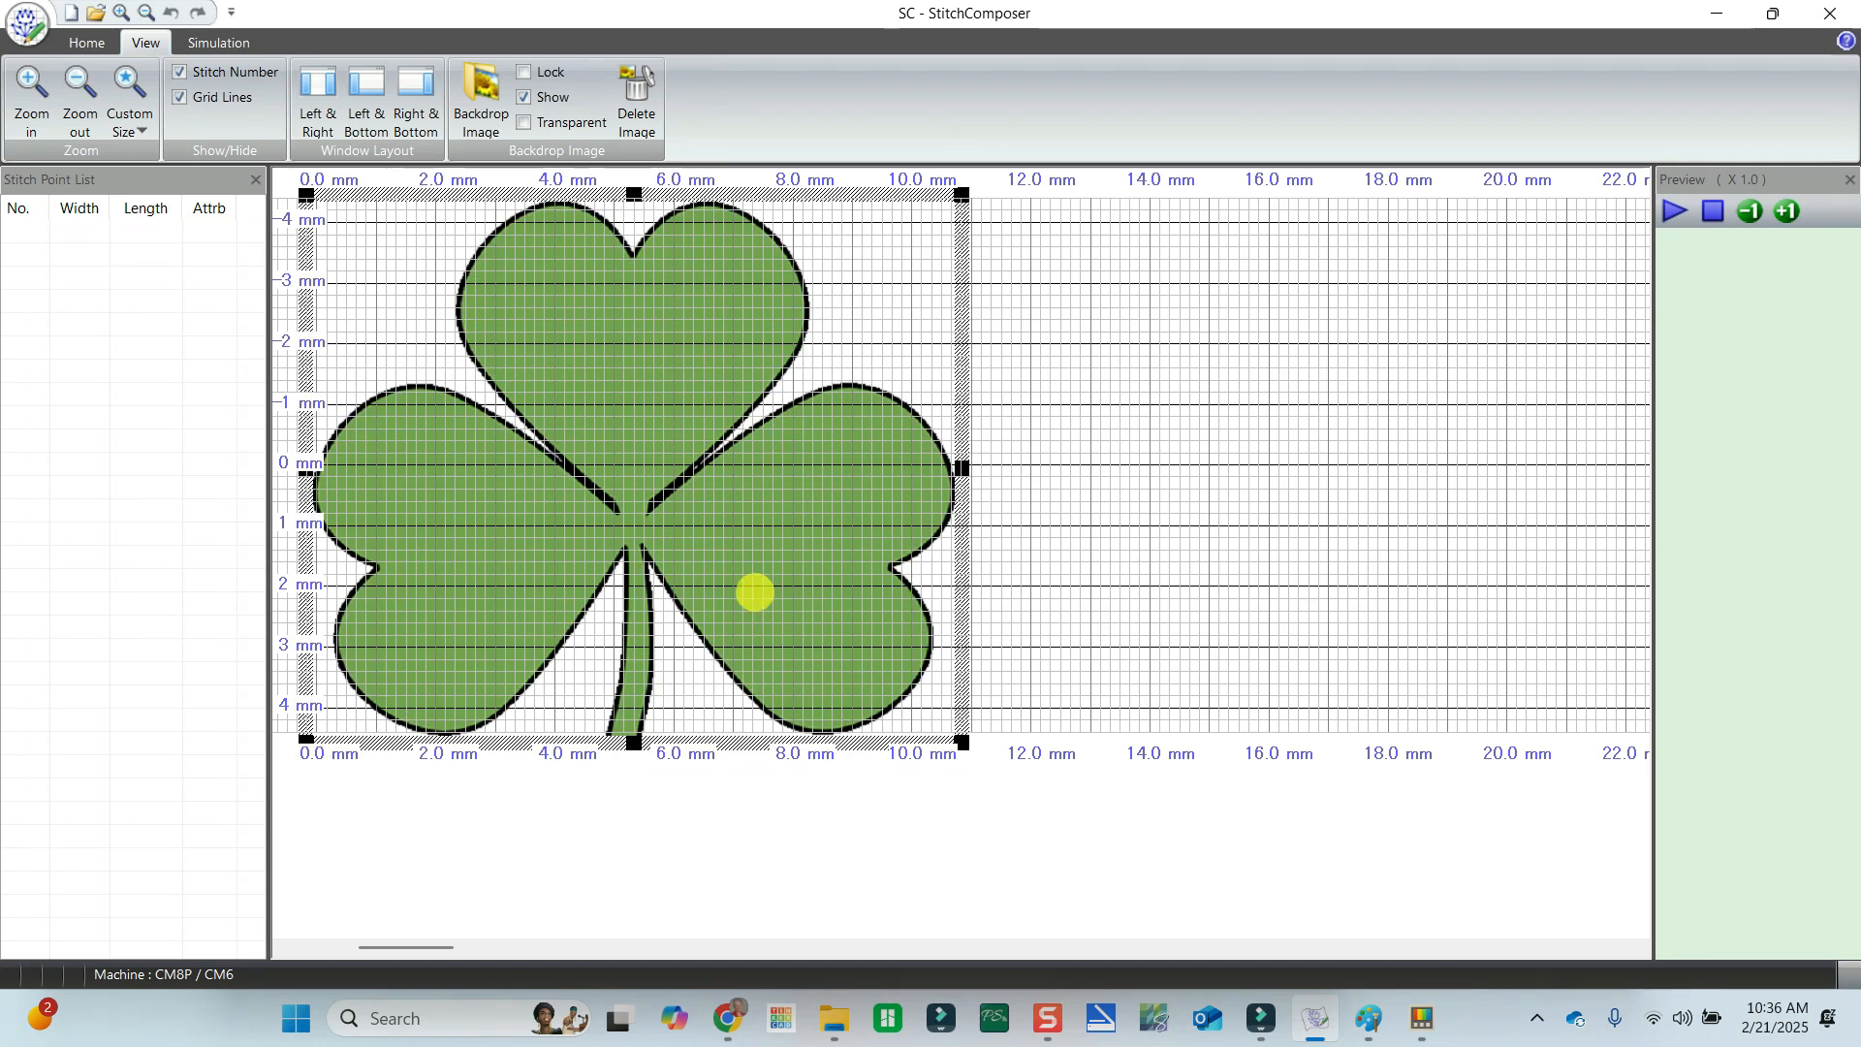
{"action": "left_click_drag", "start_coordinate": [756, 593], "coordinate": [757, 590]}
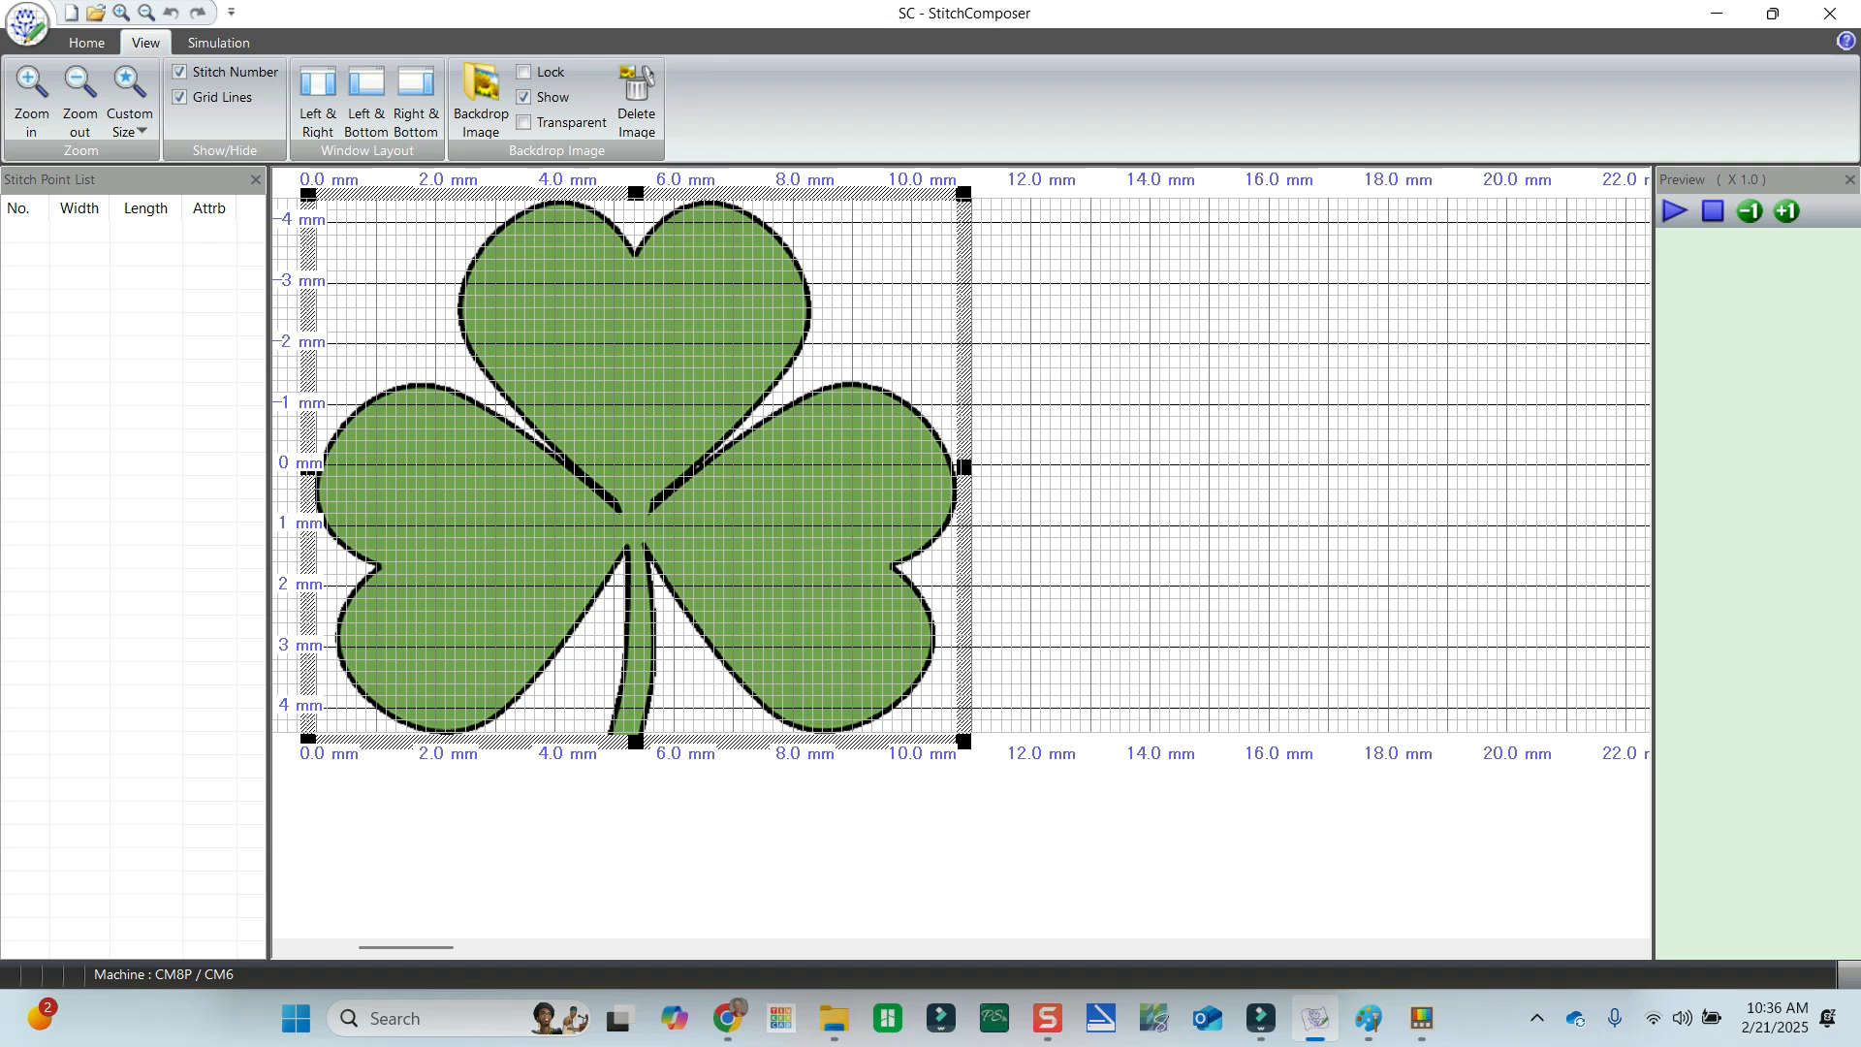
{"action": "left_click", "coordinate": [523, 72]}
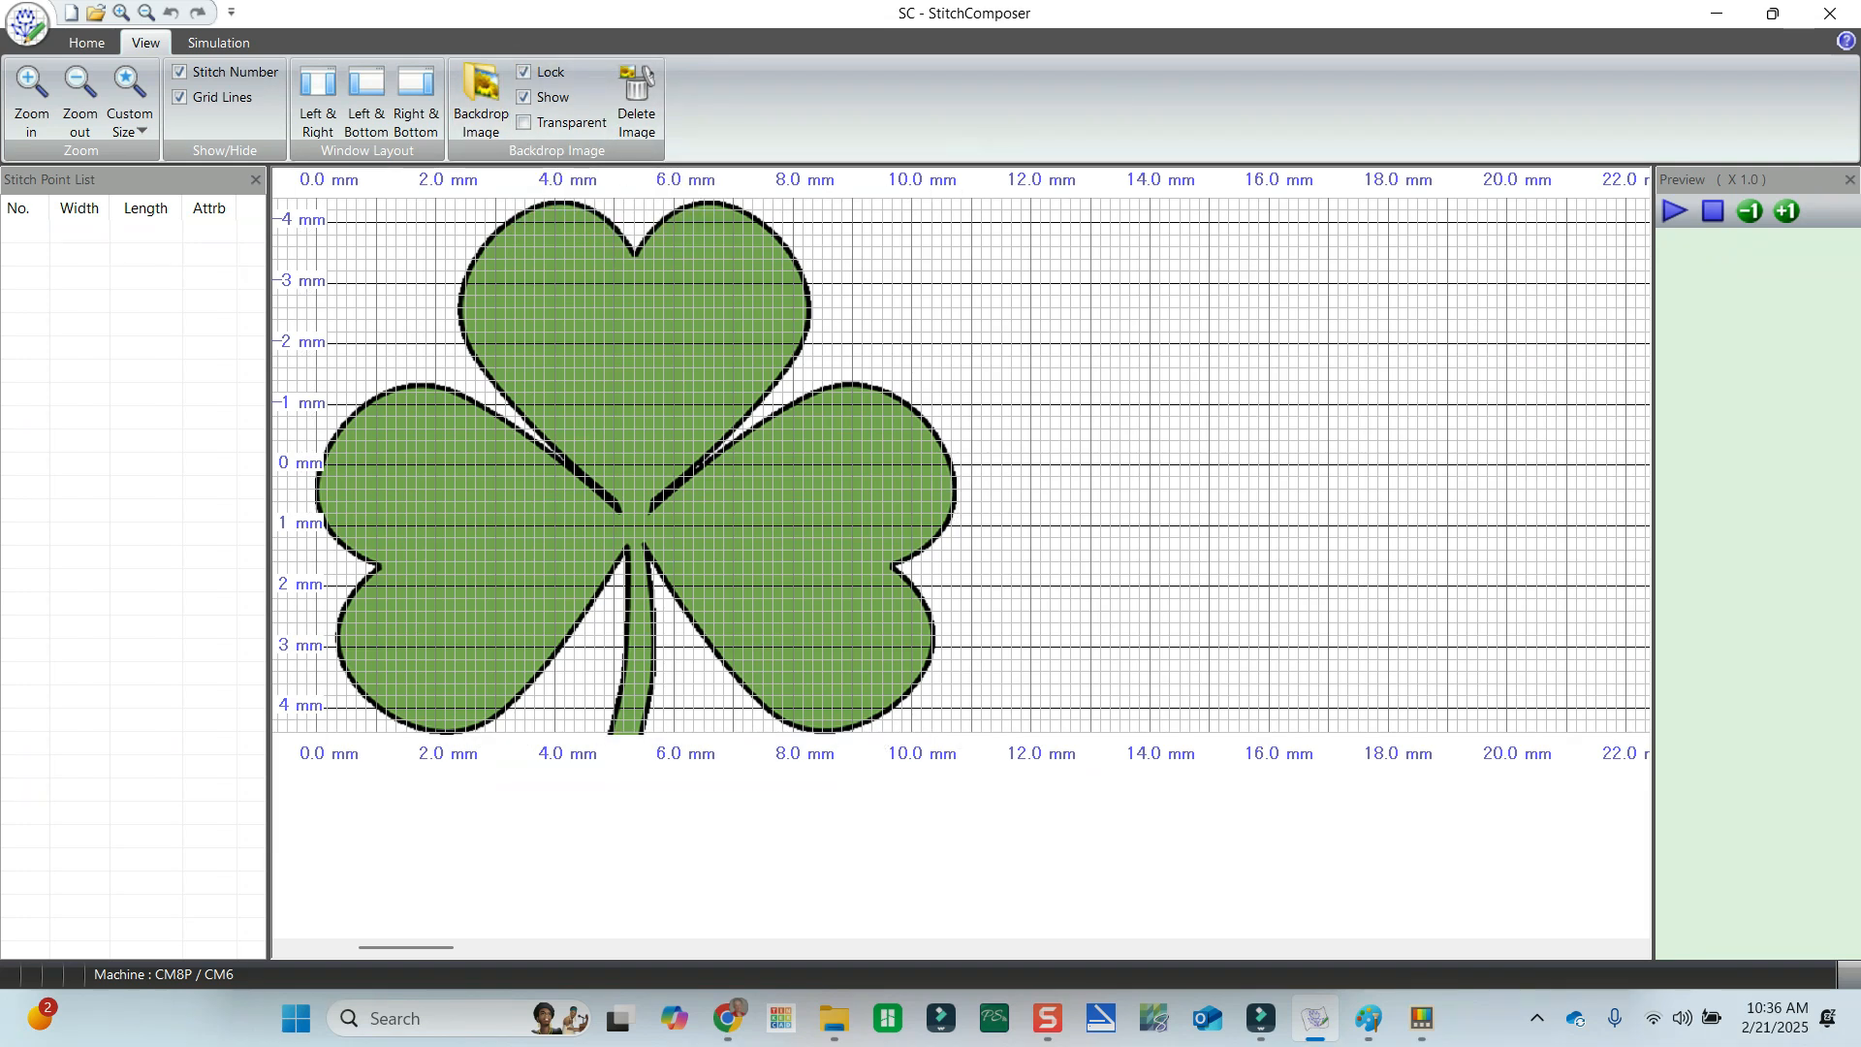
Place six stitch points along the left leaf's upper edge, from width 0.0, length 0.0 mm to width -0.4, length 3.8 mm.
{"action": "left_click", "coordinate": [85, 43]}
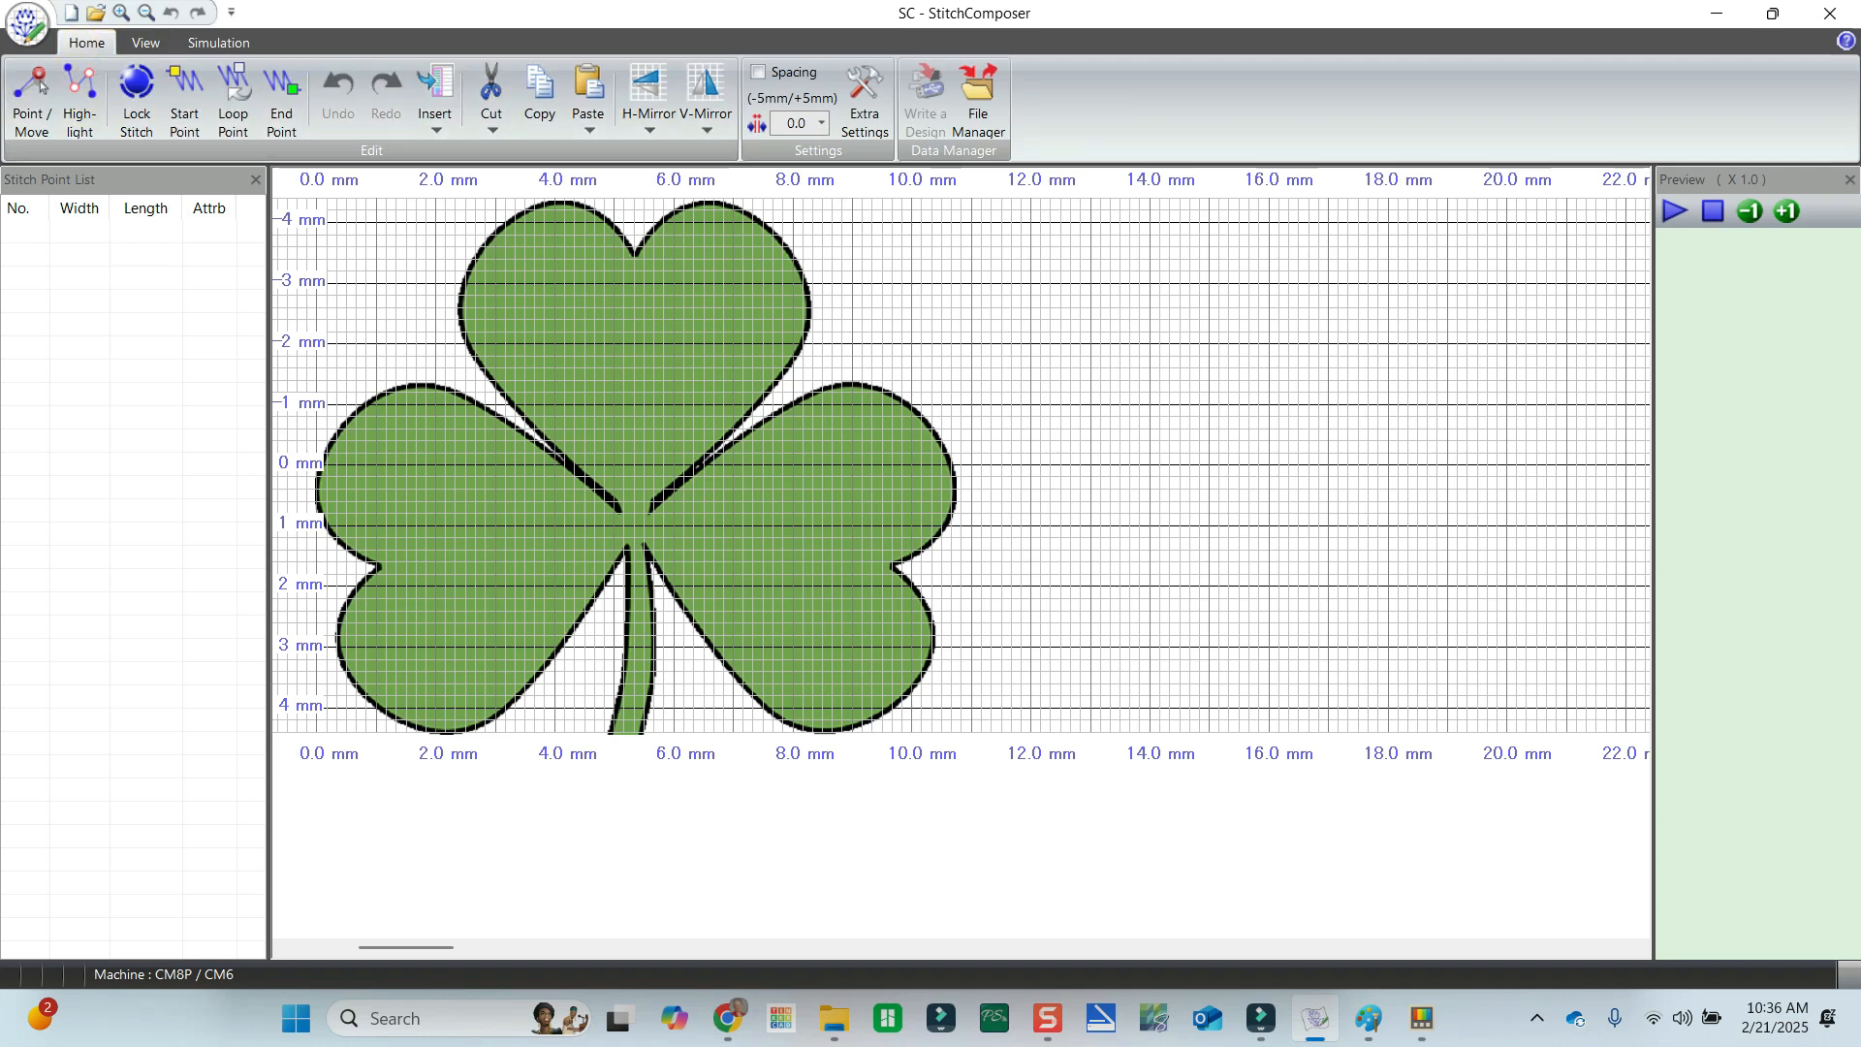
{"action": "left_click", "coordinate": [316, 464]}
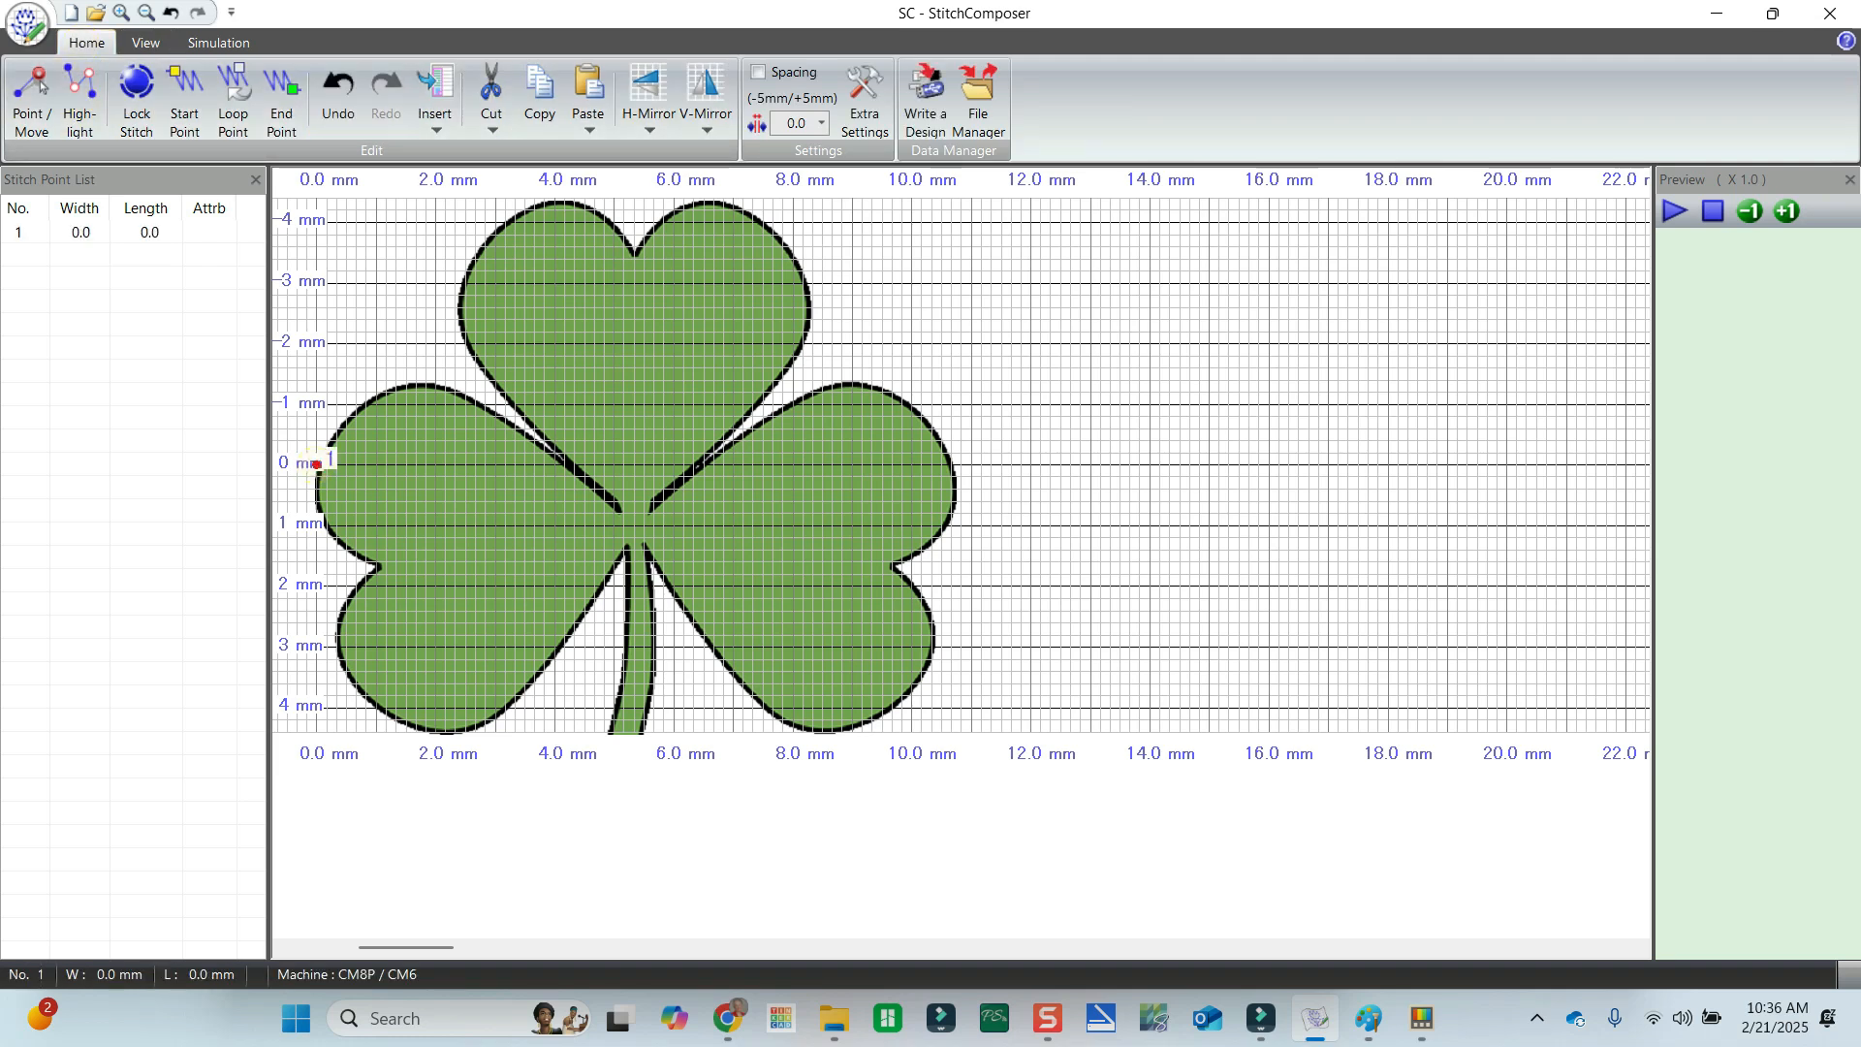
{"action": "left_click", "coordinate": [347, 426]}
{"action": "left_click", "coordinate": [376, 392]}
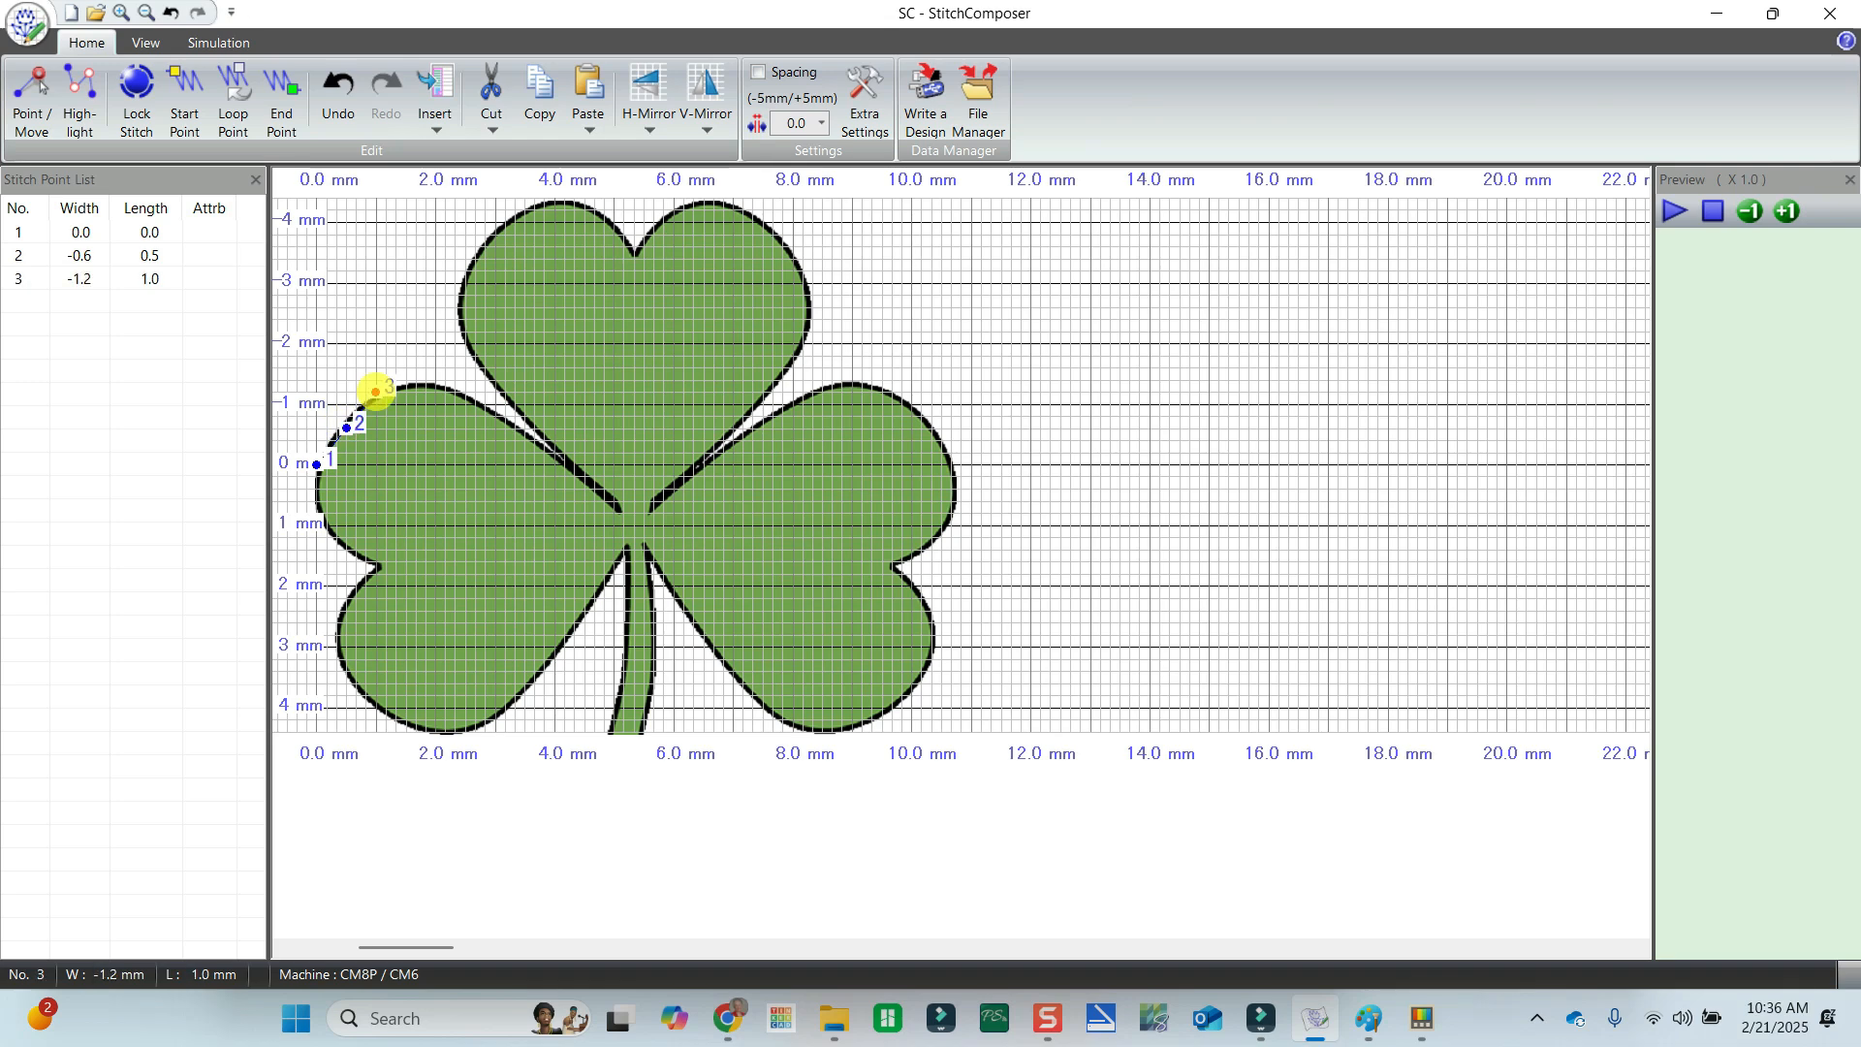
{"action": "left_click", "coordinate": [436, 379]}
{"action": "left_click", "coordinate": [495, 415]}
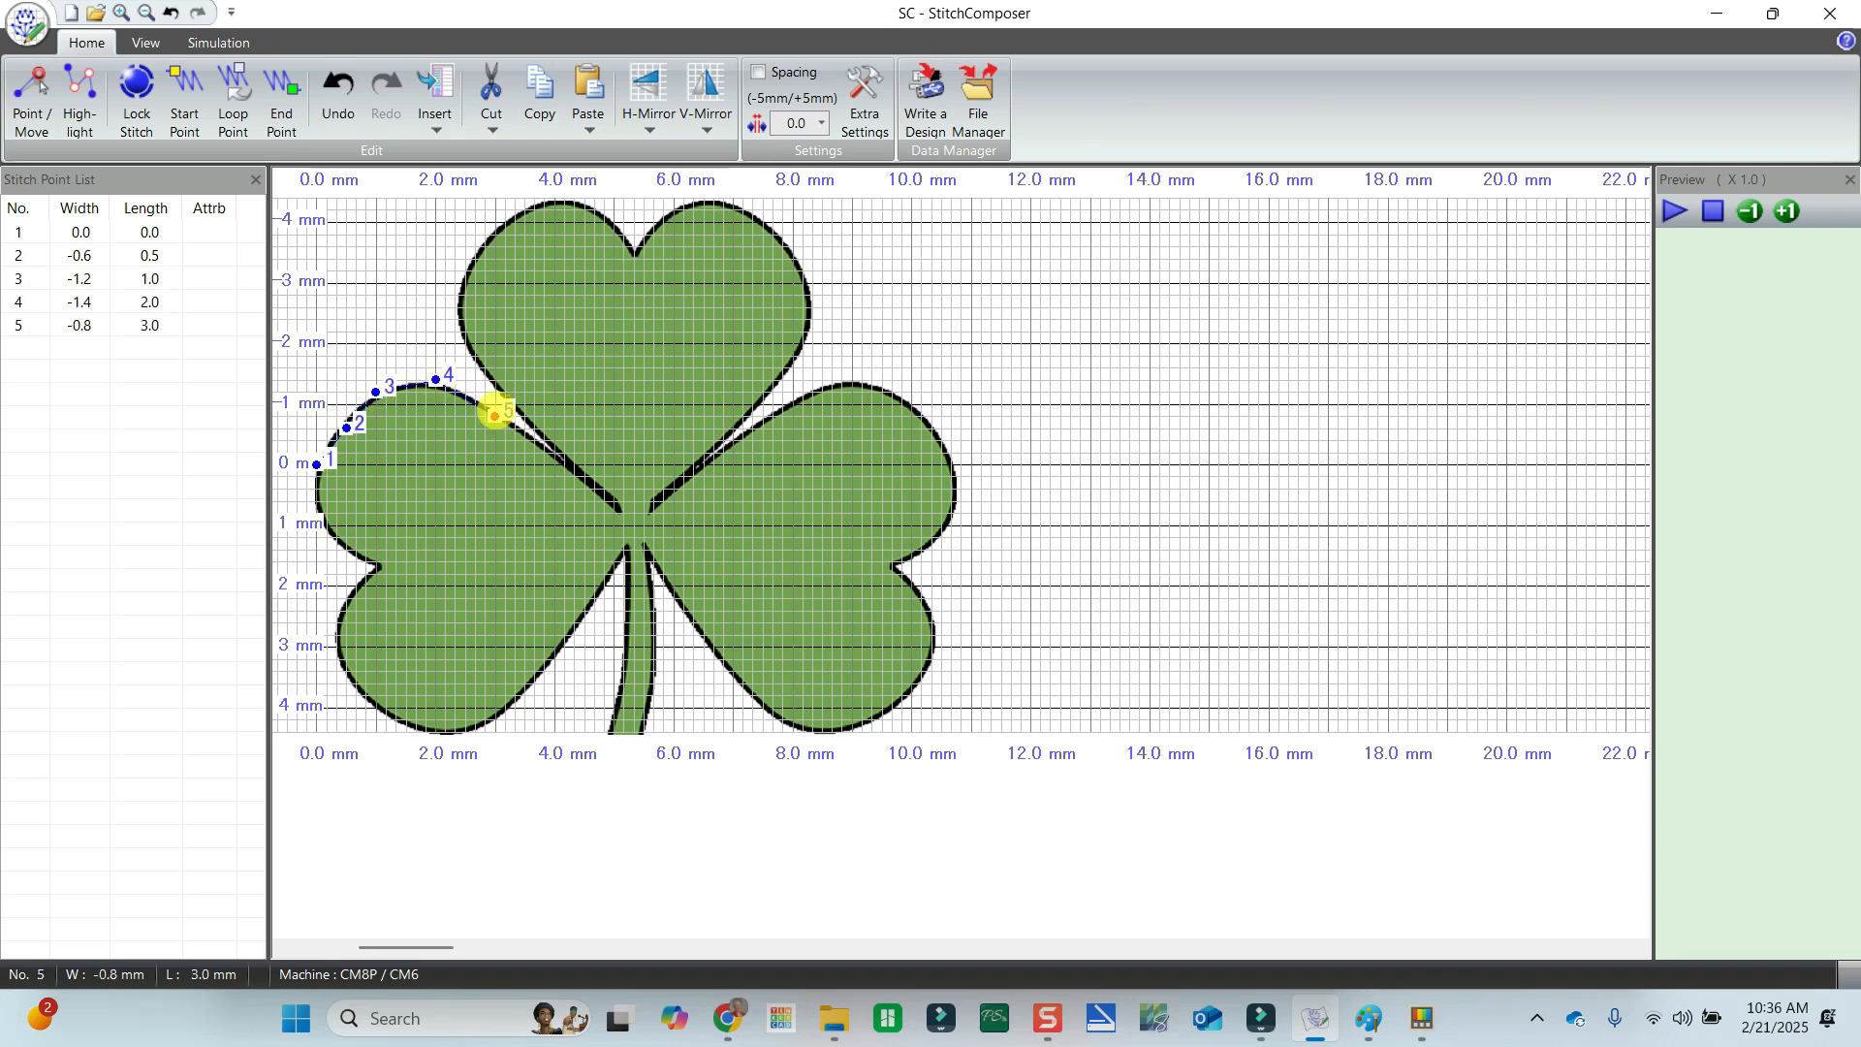
{"action": "left_click", "coordinate": [545, 441]}
Trace the left half of the top leaf with six stitch points, from width -1.6, length 2.8 mm to the notch at width -3.6, length 5.2 mm.
{"action": "left_click", "coordinate": [485, 366]}
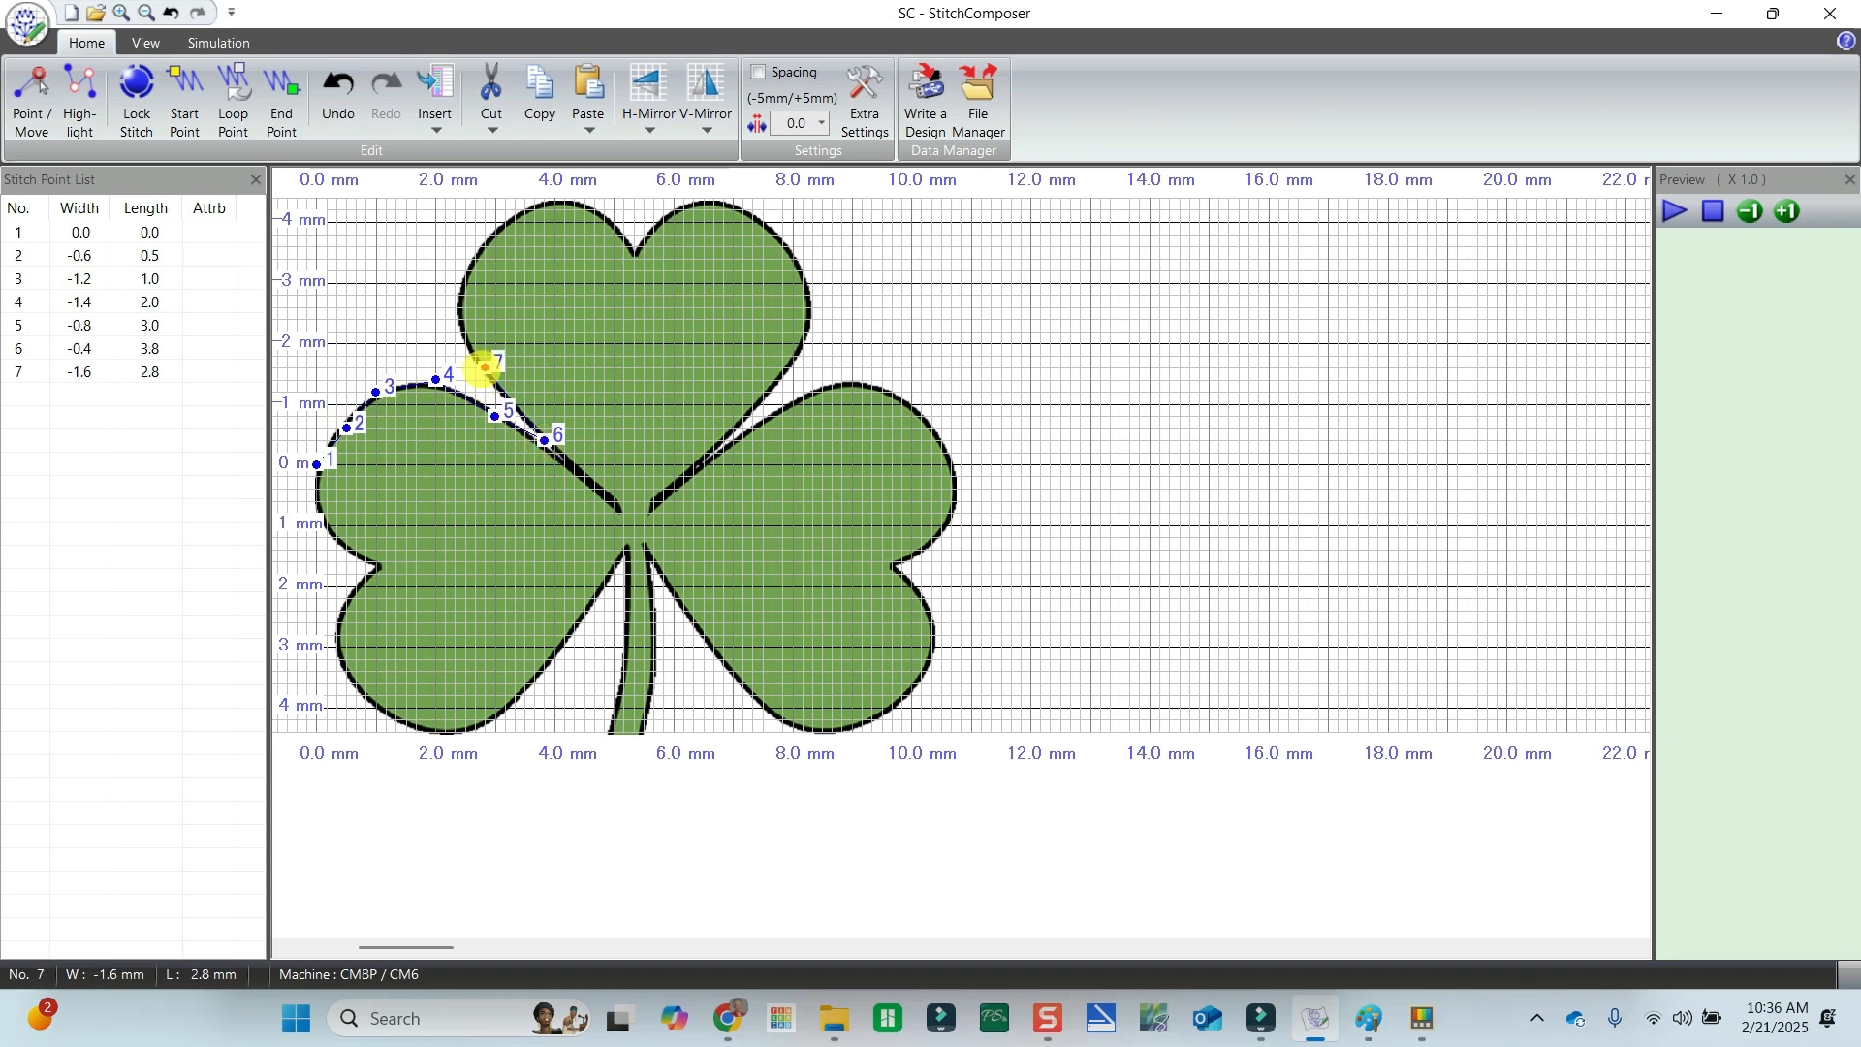
{"action": "left_click", "coordinate": [456, 306]}
{"action": "left_click", "coordinate": [475, 246]}
{"action": "left_click", "coordinate": [513, 209]}
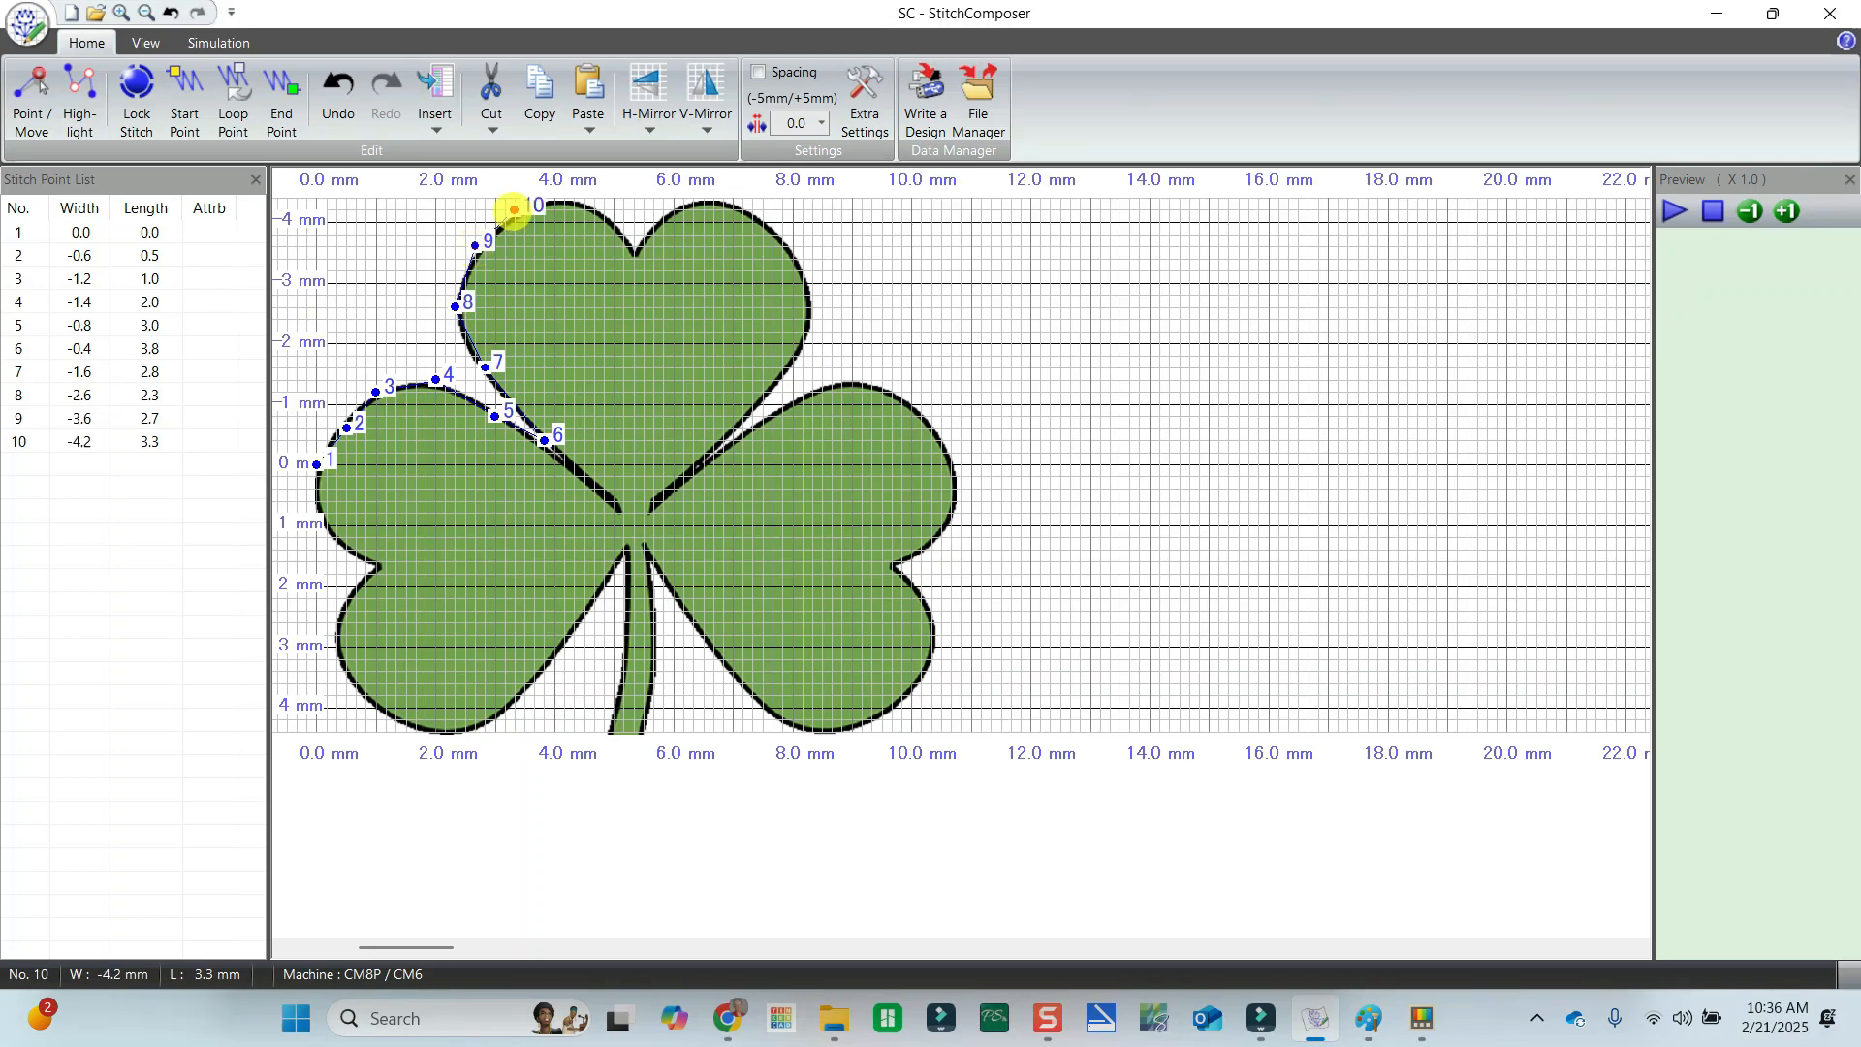
{"action": "left_click", "coordinate": [575, 196]}
{"action": "left_click", "coordinate": [623, 245]}
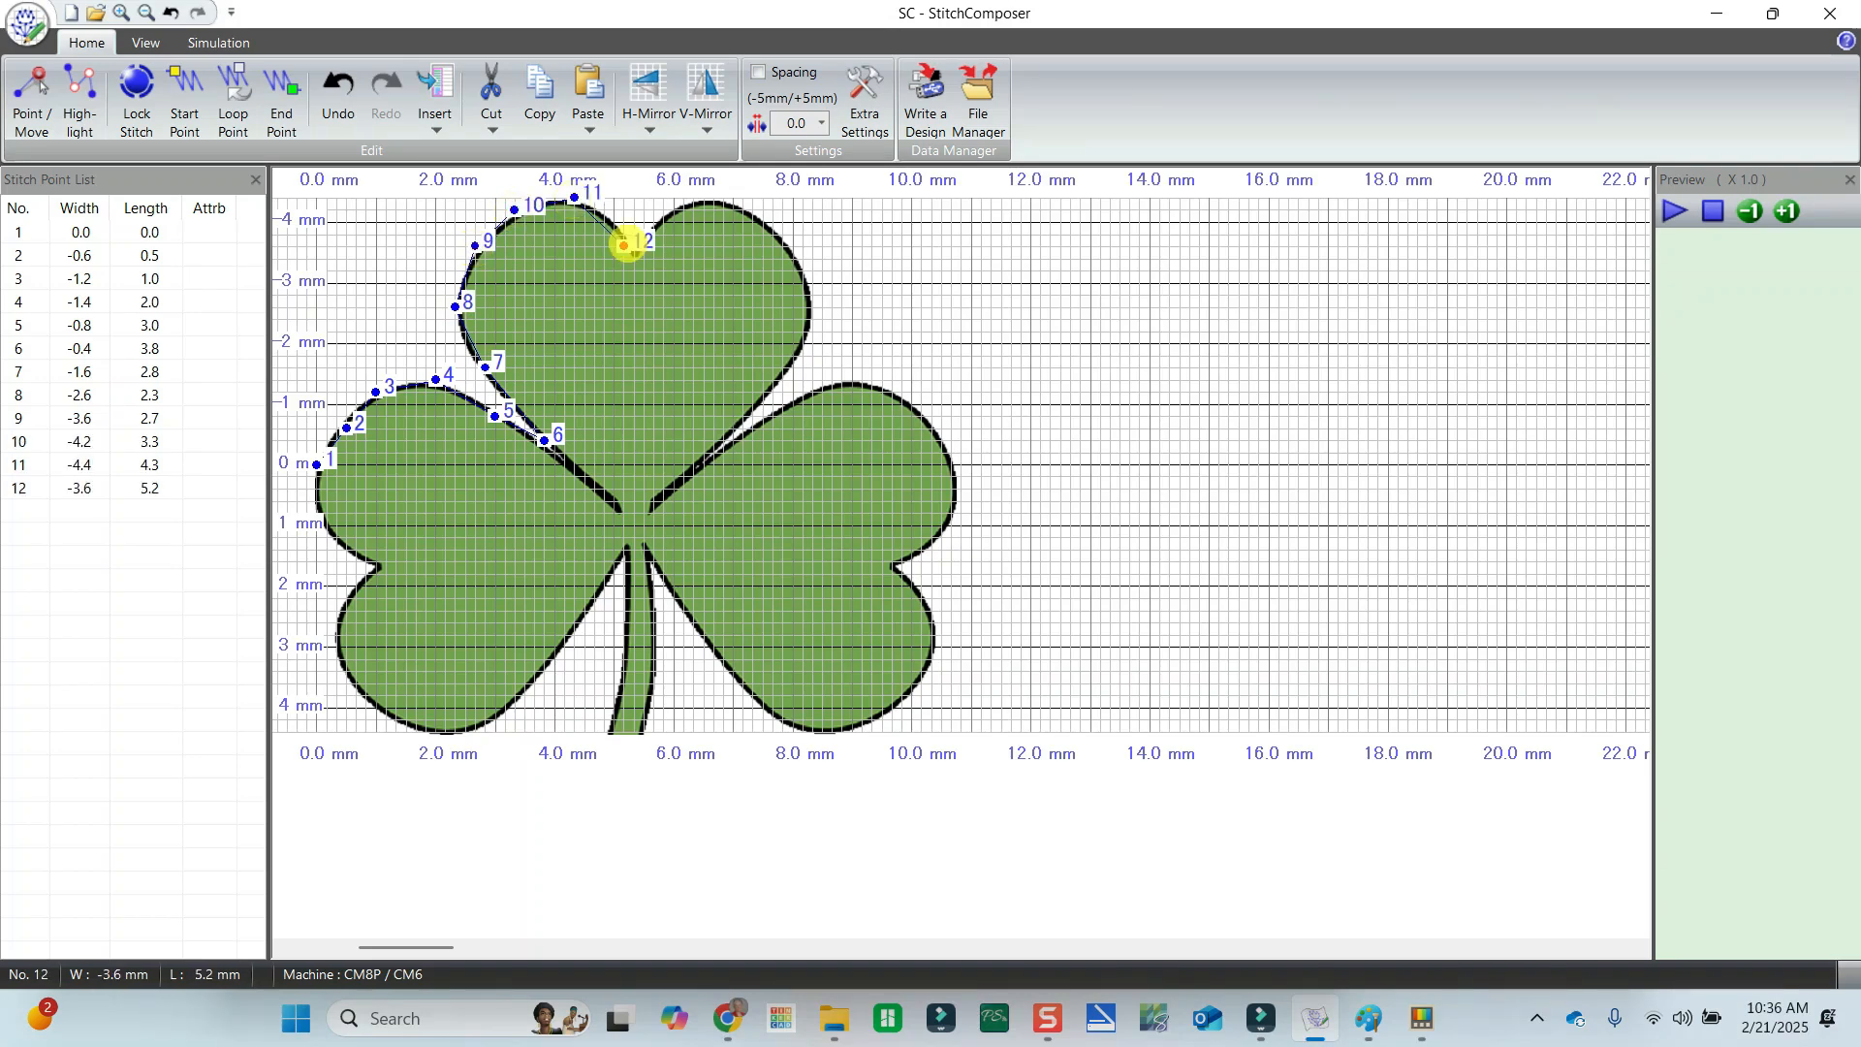
Trace the right half of the top leaf with seven stitch points, from width -4.2, length 5.8 mm to width -0.4, length 6.8 mm.
{"action": "left_click", "coordinate": [663, 209]}
{"action": "left_click", "coordinate": [712, 197]}
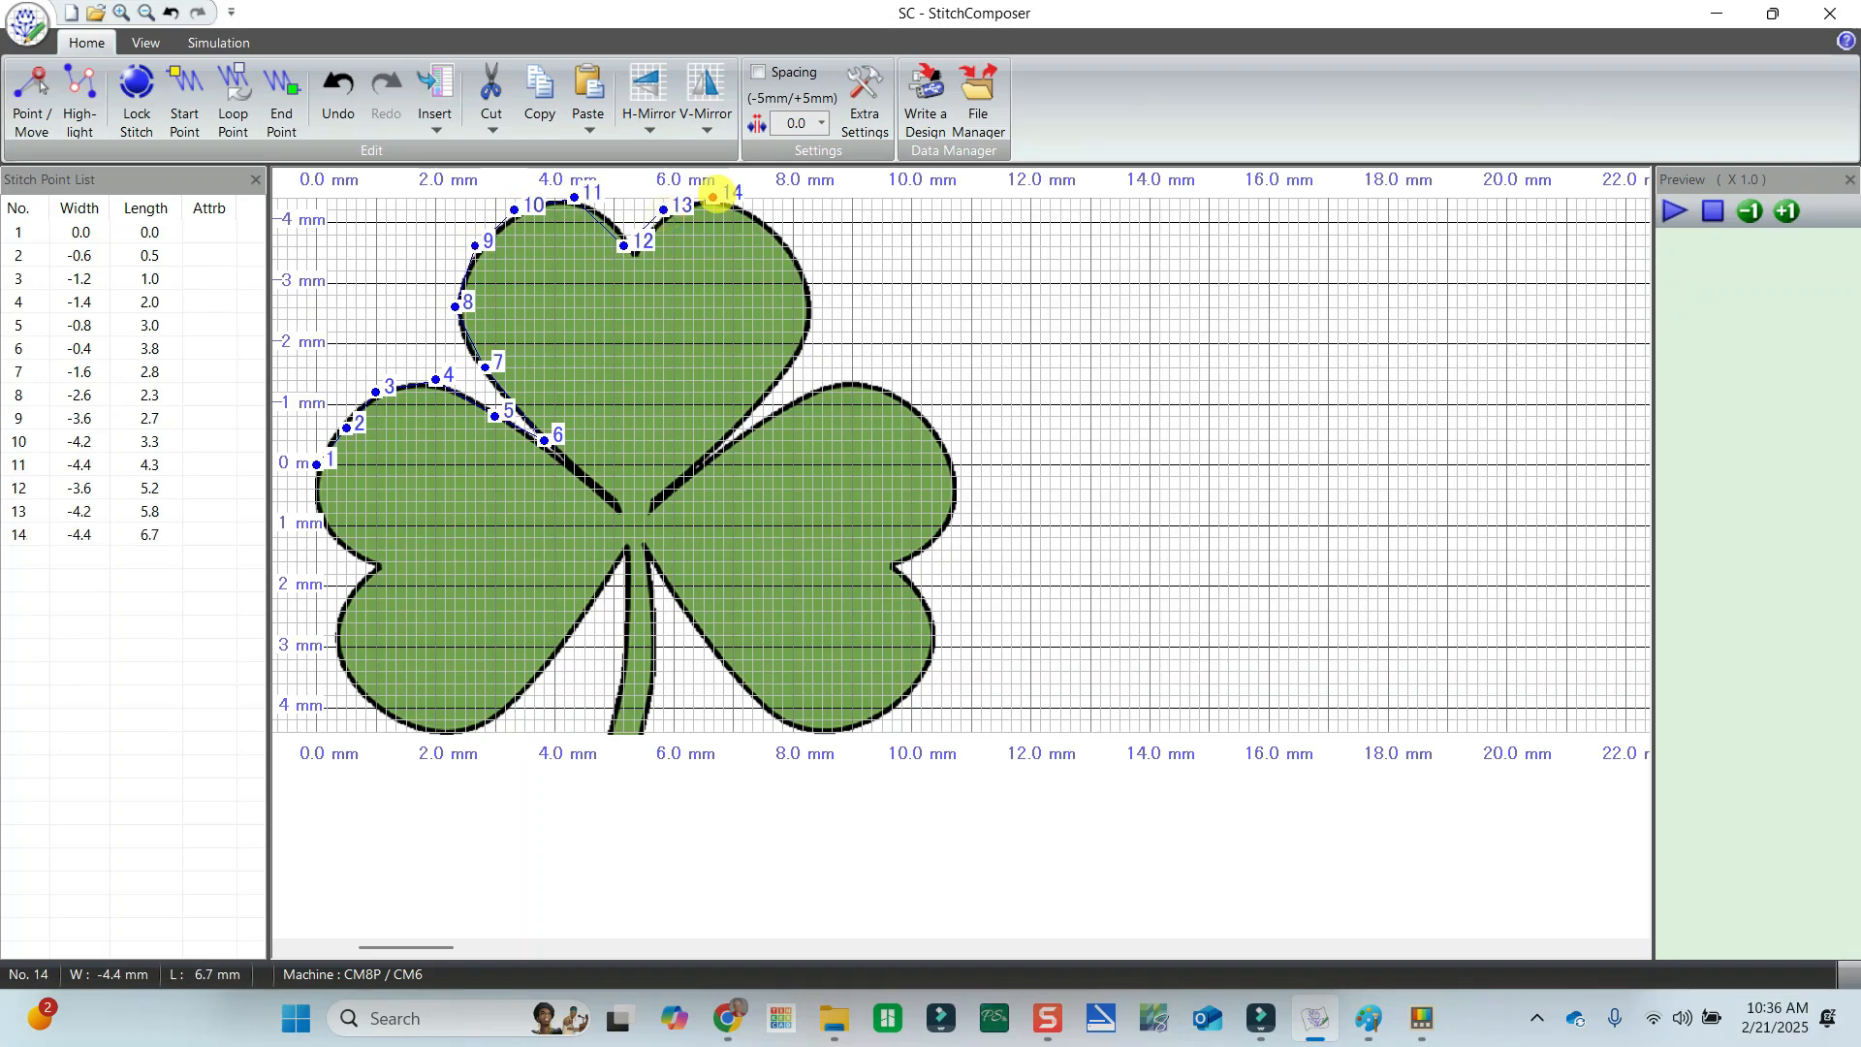
{"action": "left_click", "coordinate": [762, 221]}
{"action": "left_click", "coordinate": [802, 269]}
{"action": "left_click", "coordinate": [812, 319]}
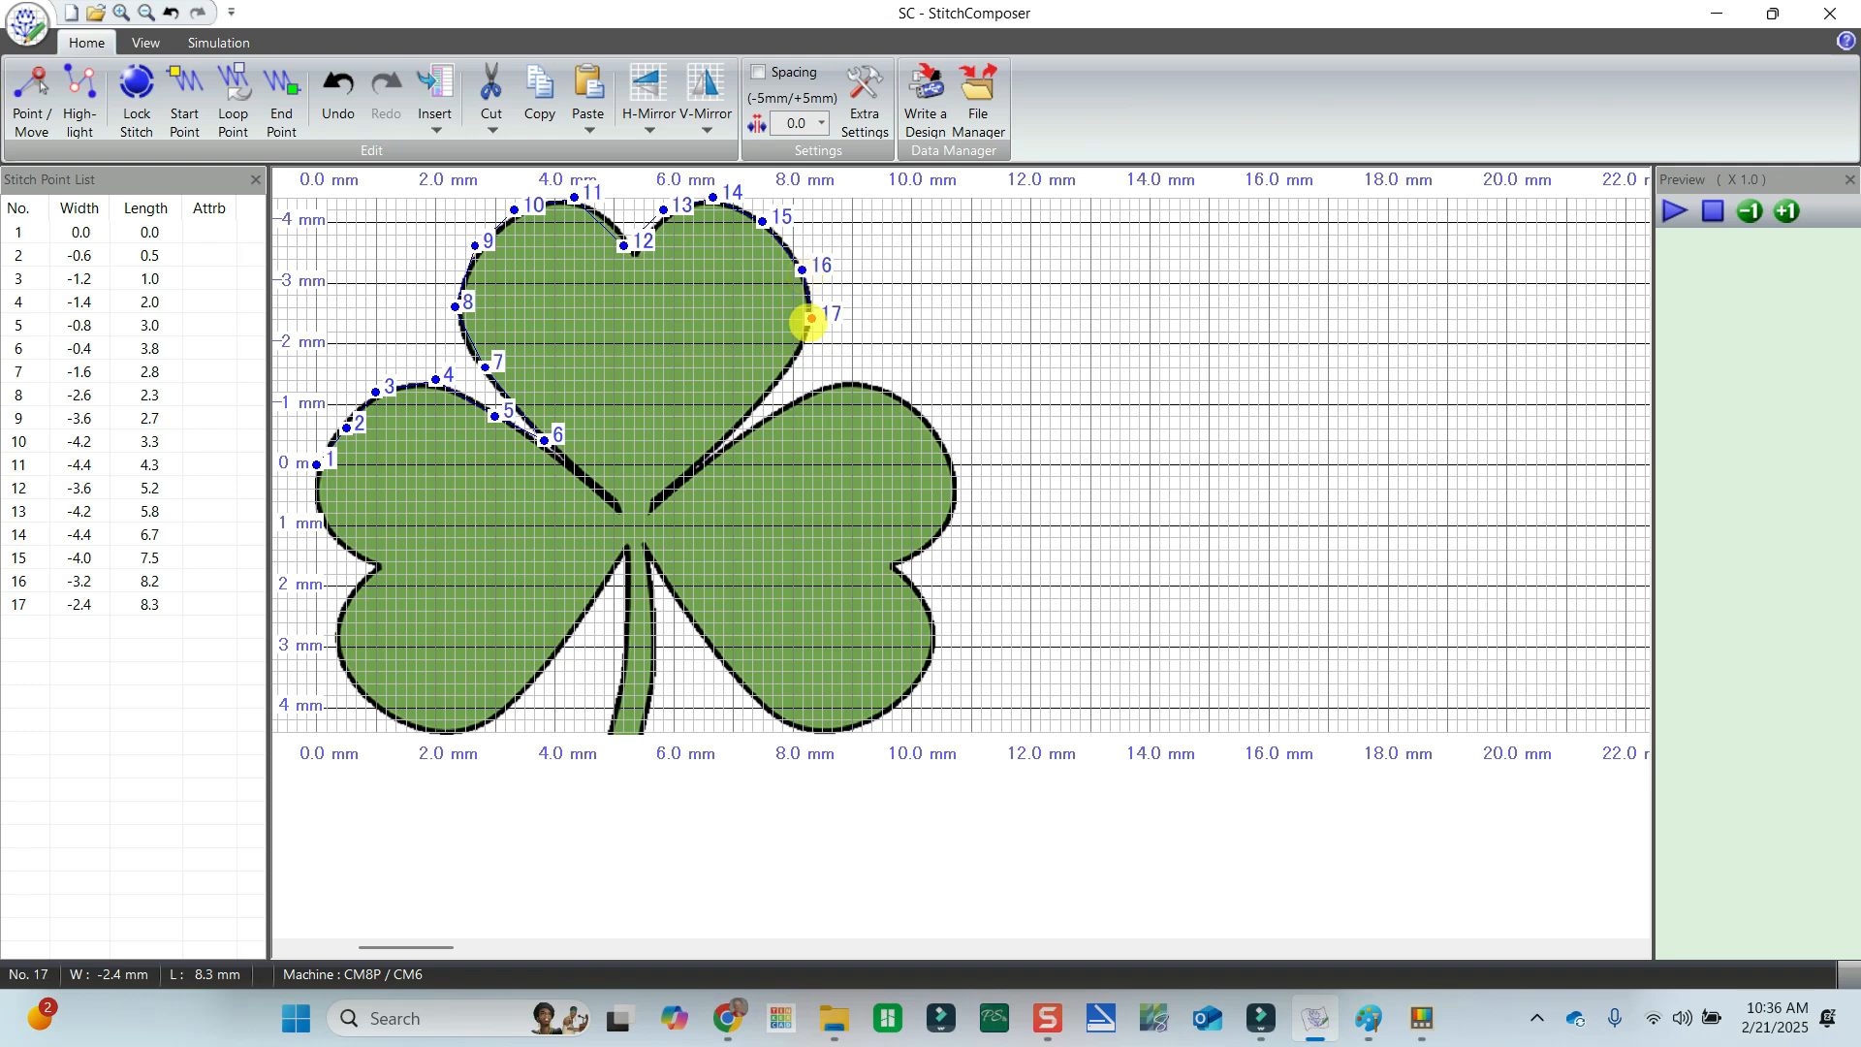
{"action": "left_click", "coordinate": [772, 379]}
{"action": "left_click", "coordinate": [722, 441]}
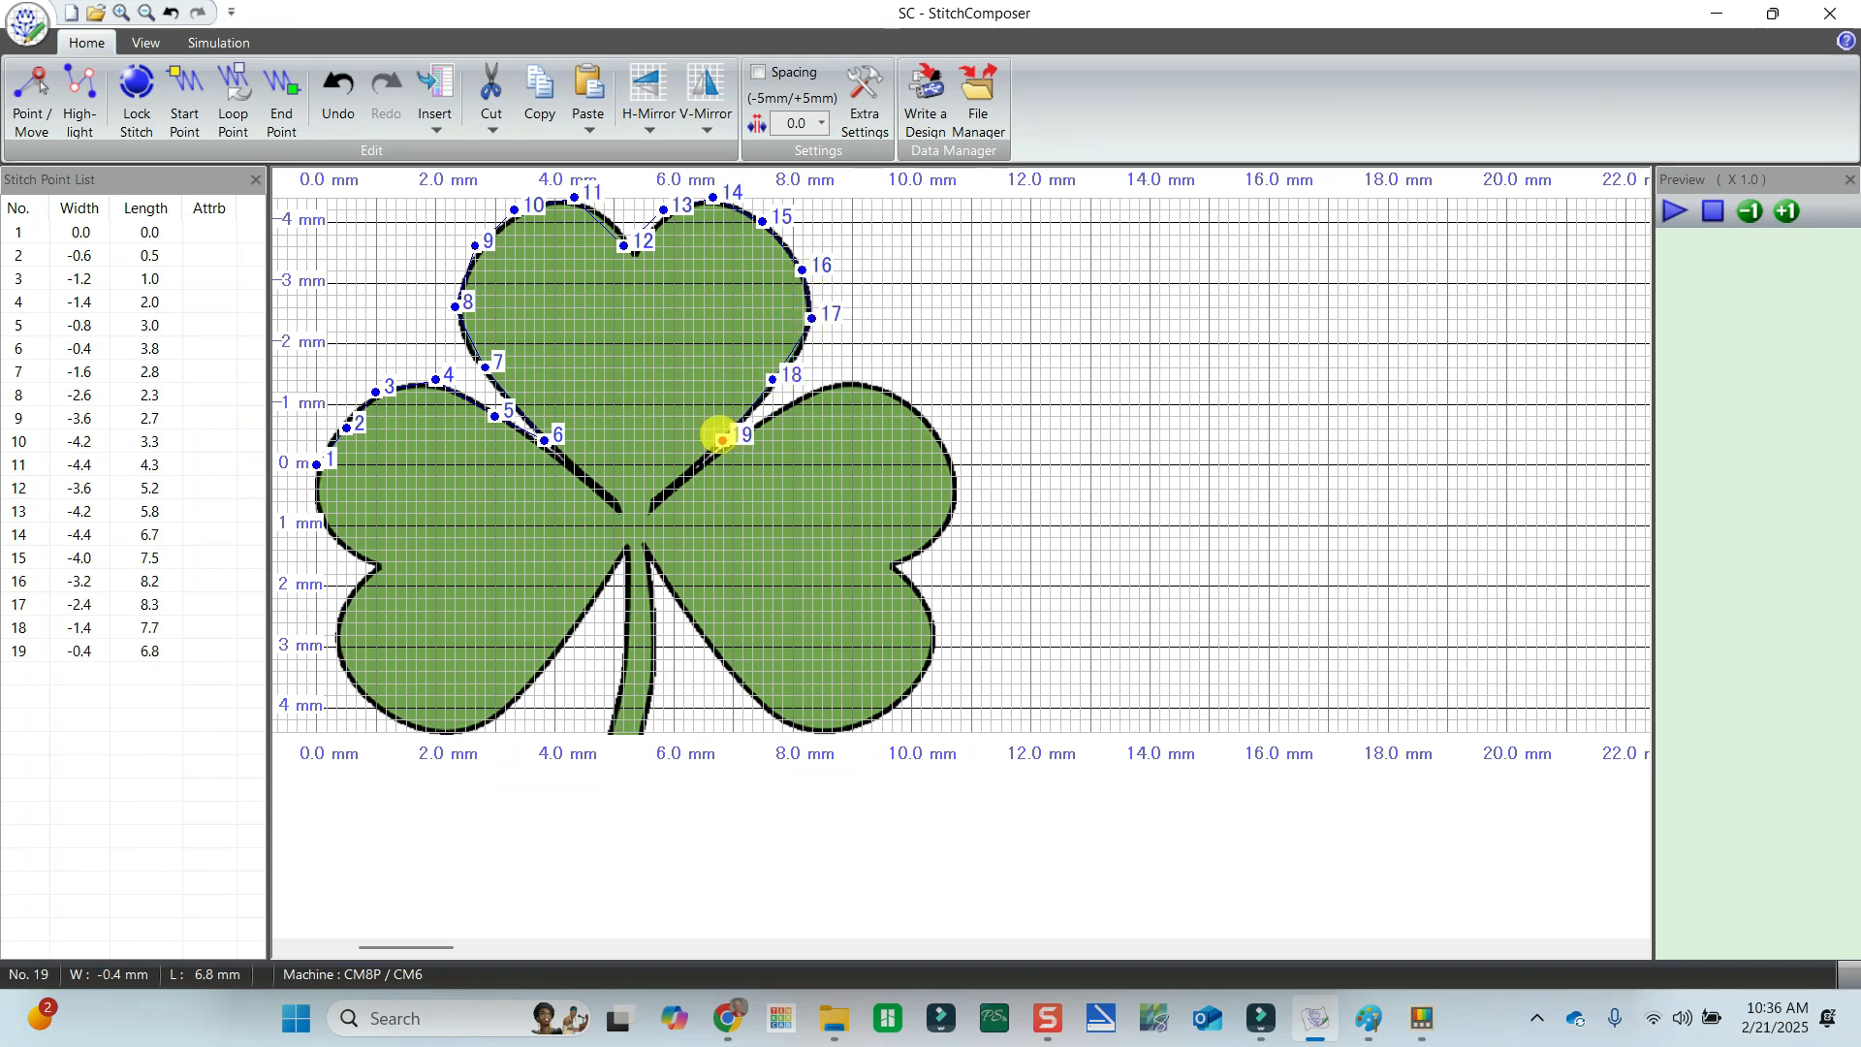
Trace the right leaf's upper lobe with seven stitch points, from width -0.6, length 7.7 mm to the notch at width 1.6, length 9.7 mm.
{"action": "left_click", "coordinate": [772, 428]}
{"action": "left_click", "coordinate": [823, 392]}
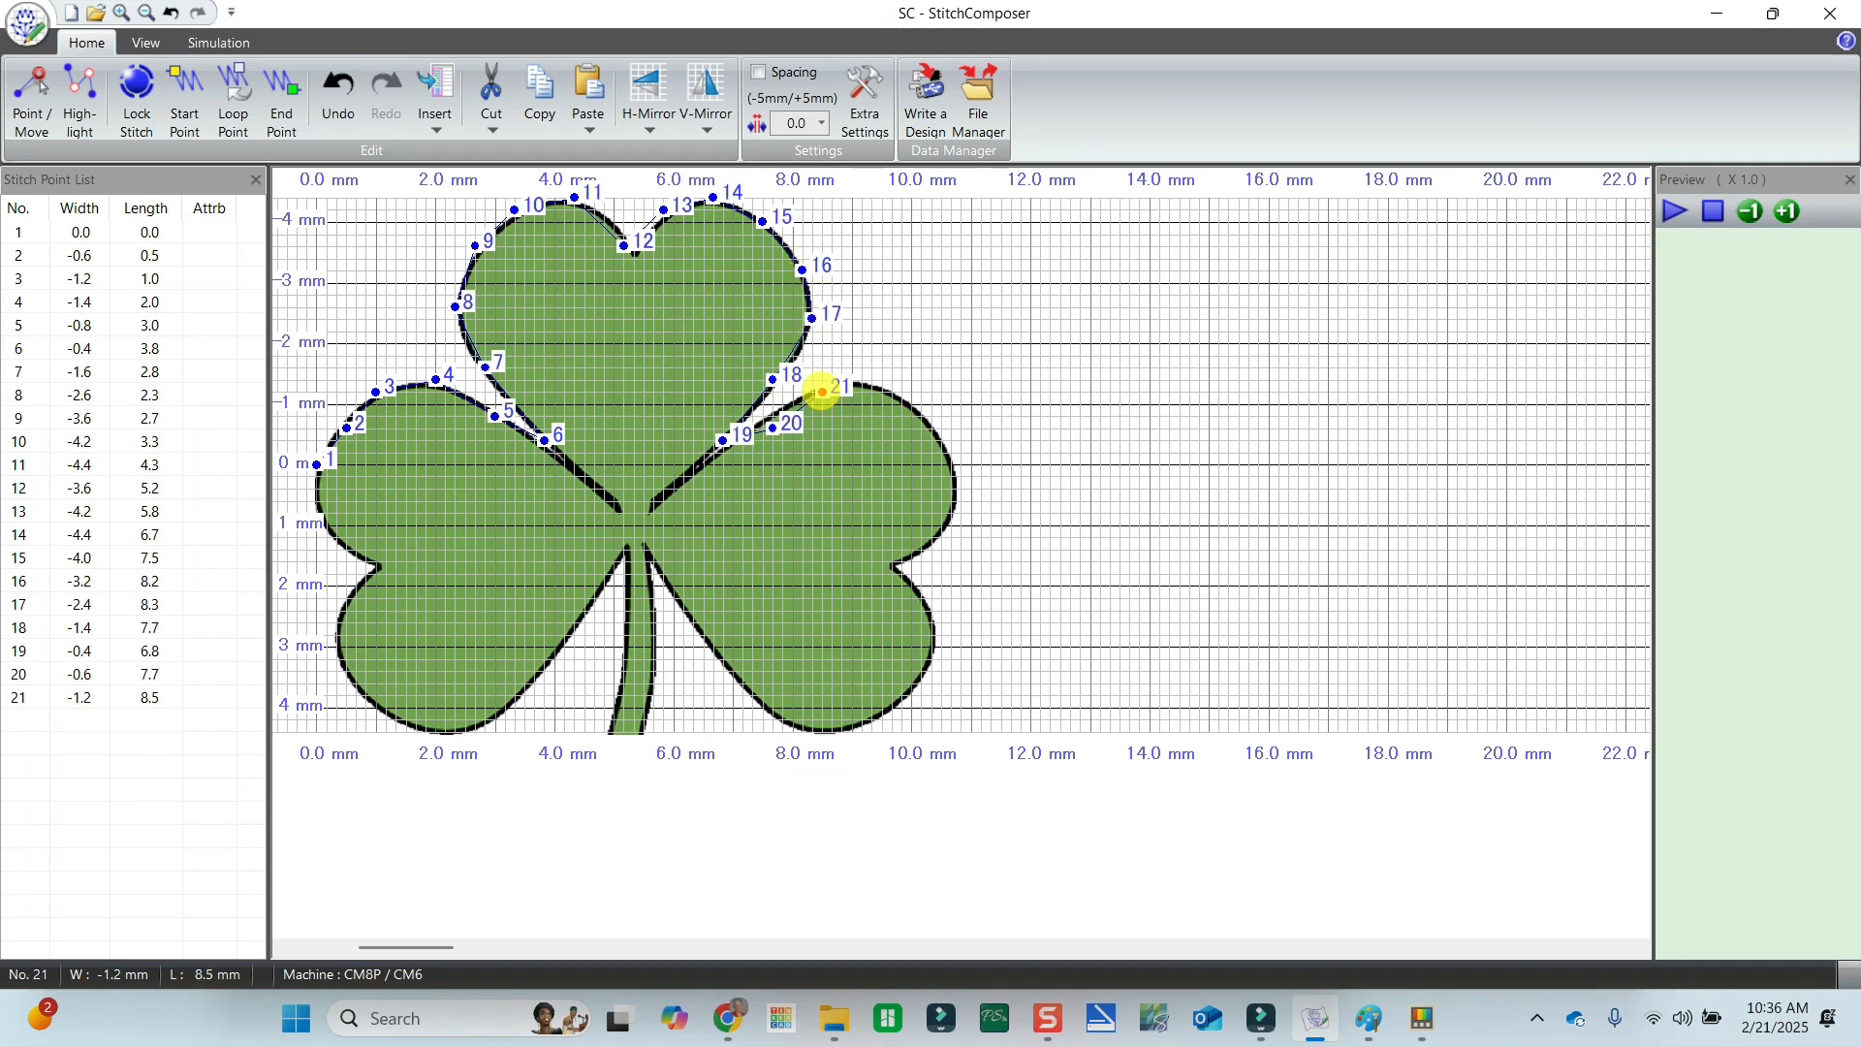
{"action": "left_click", "coordinate": [881, 392]}
{"action": "left_click", "coordinate": [942, 428]}
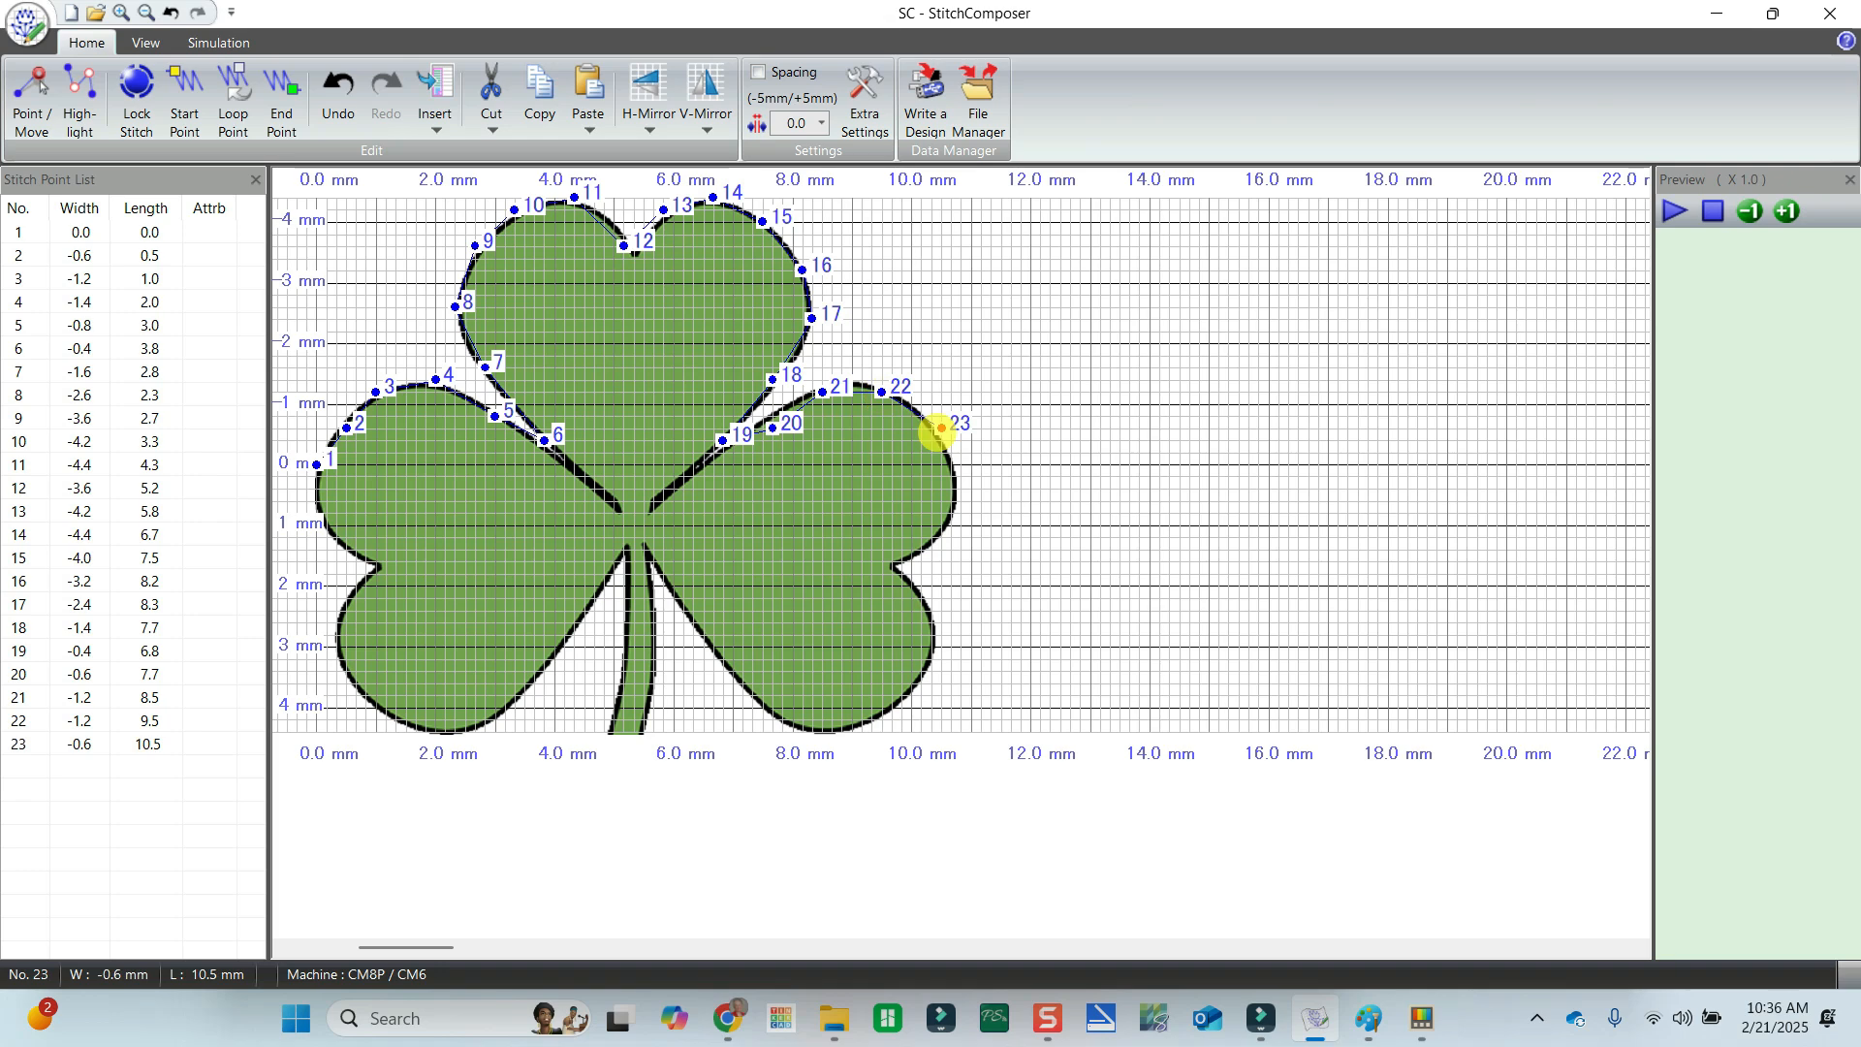
{"action": "left_click", "coordinate": [951, 489]}
{"action": "left_click", "coordinate": [941, 524]}
{"action": "left_click", "coordinate": [891, 561]}
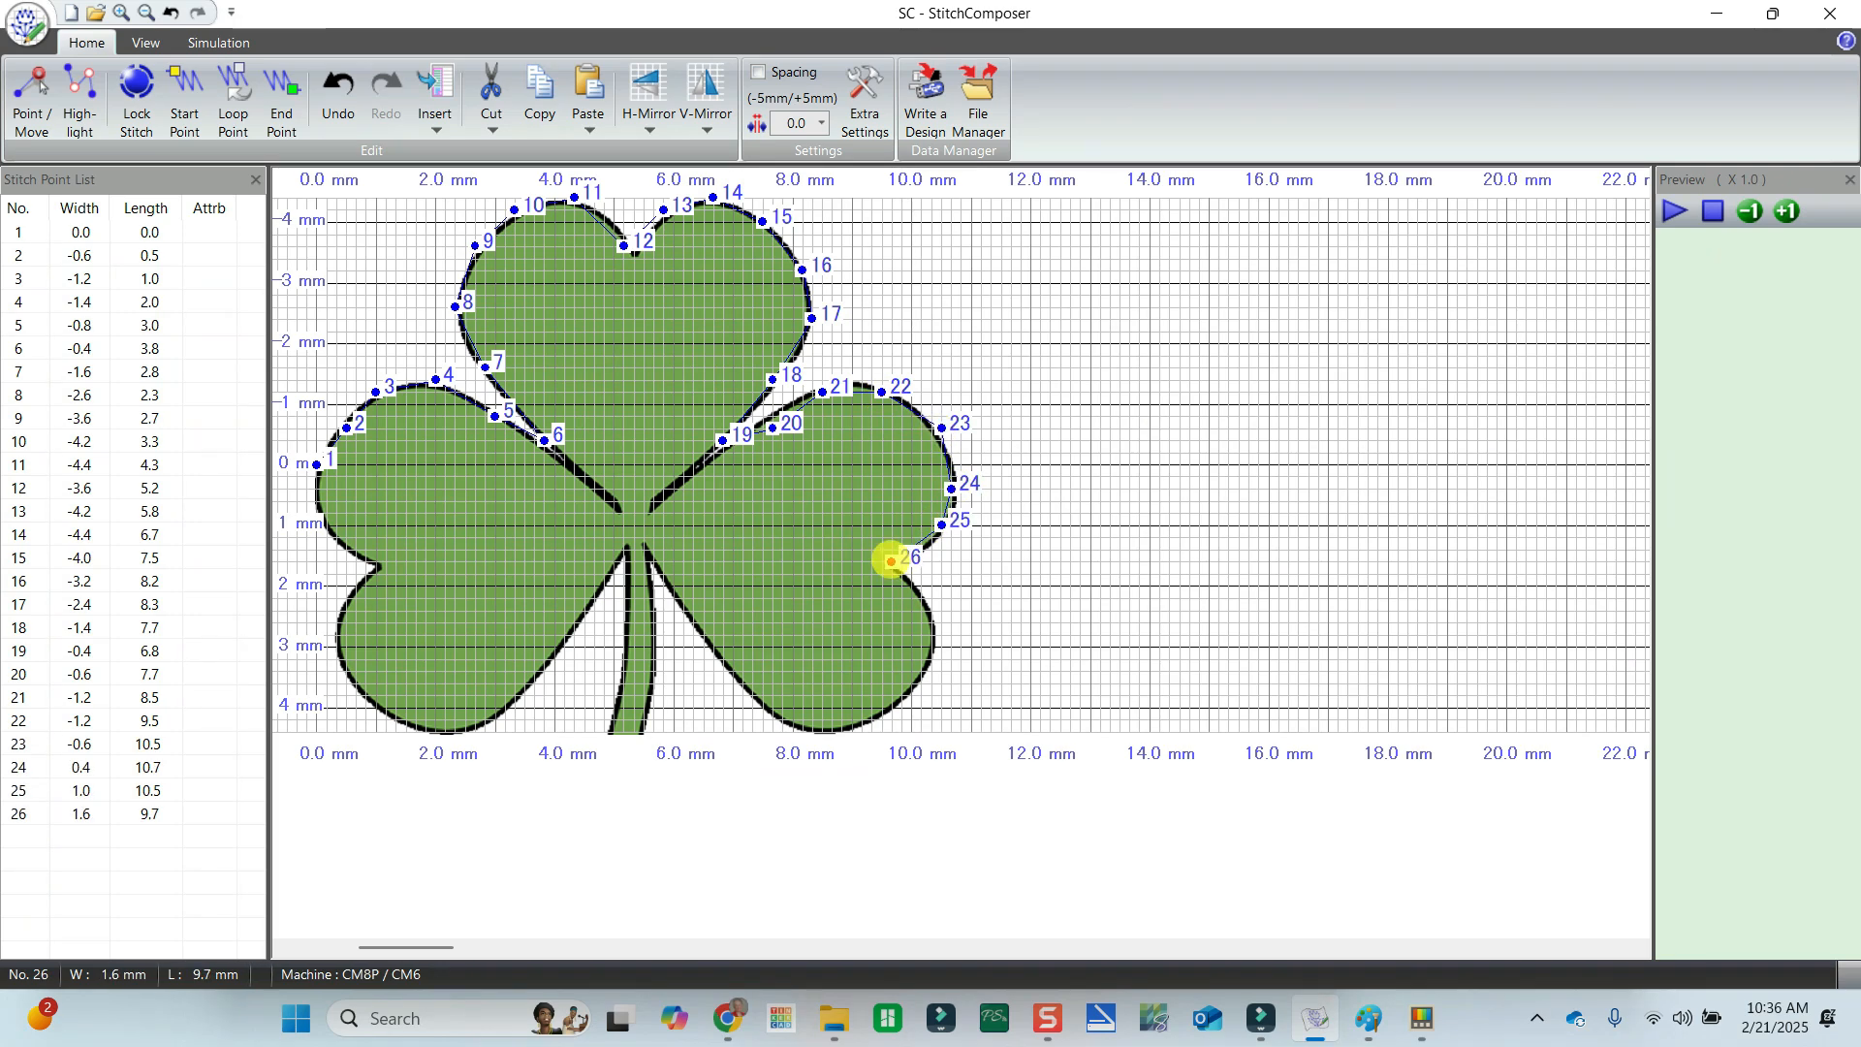
Trace the right leaf's lower lobe with seven stitch points, from width 2.6, length 10.3 mm to the center at width 1.2, length 5.3 mm.
{"action": "left_click", "coordinate": [931, 621]}
{"action": "left_click", "coordinate": [912, 670]}
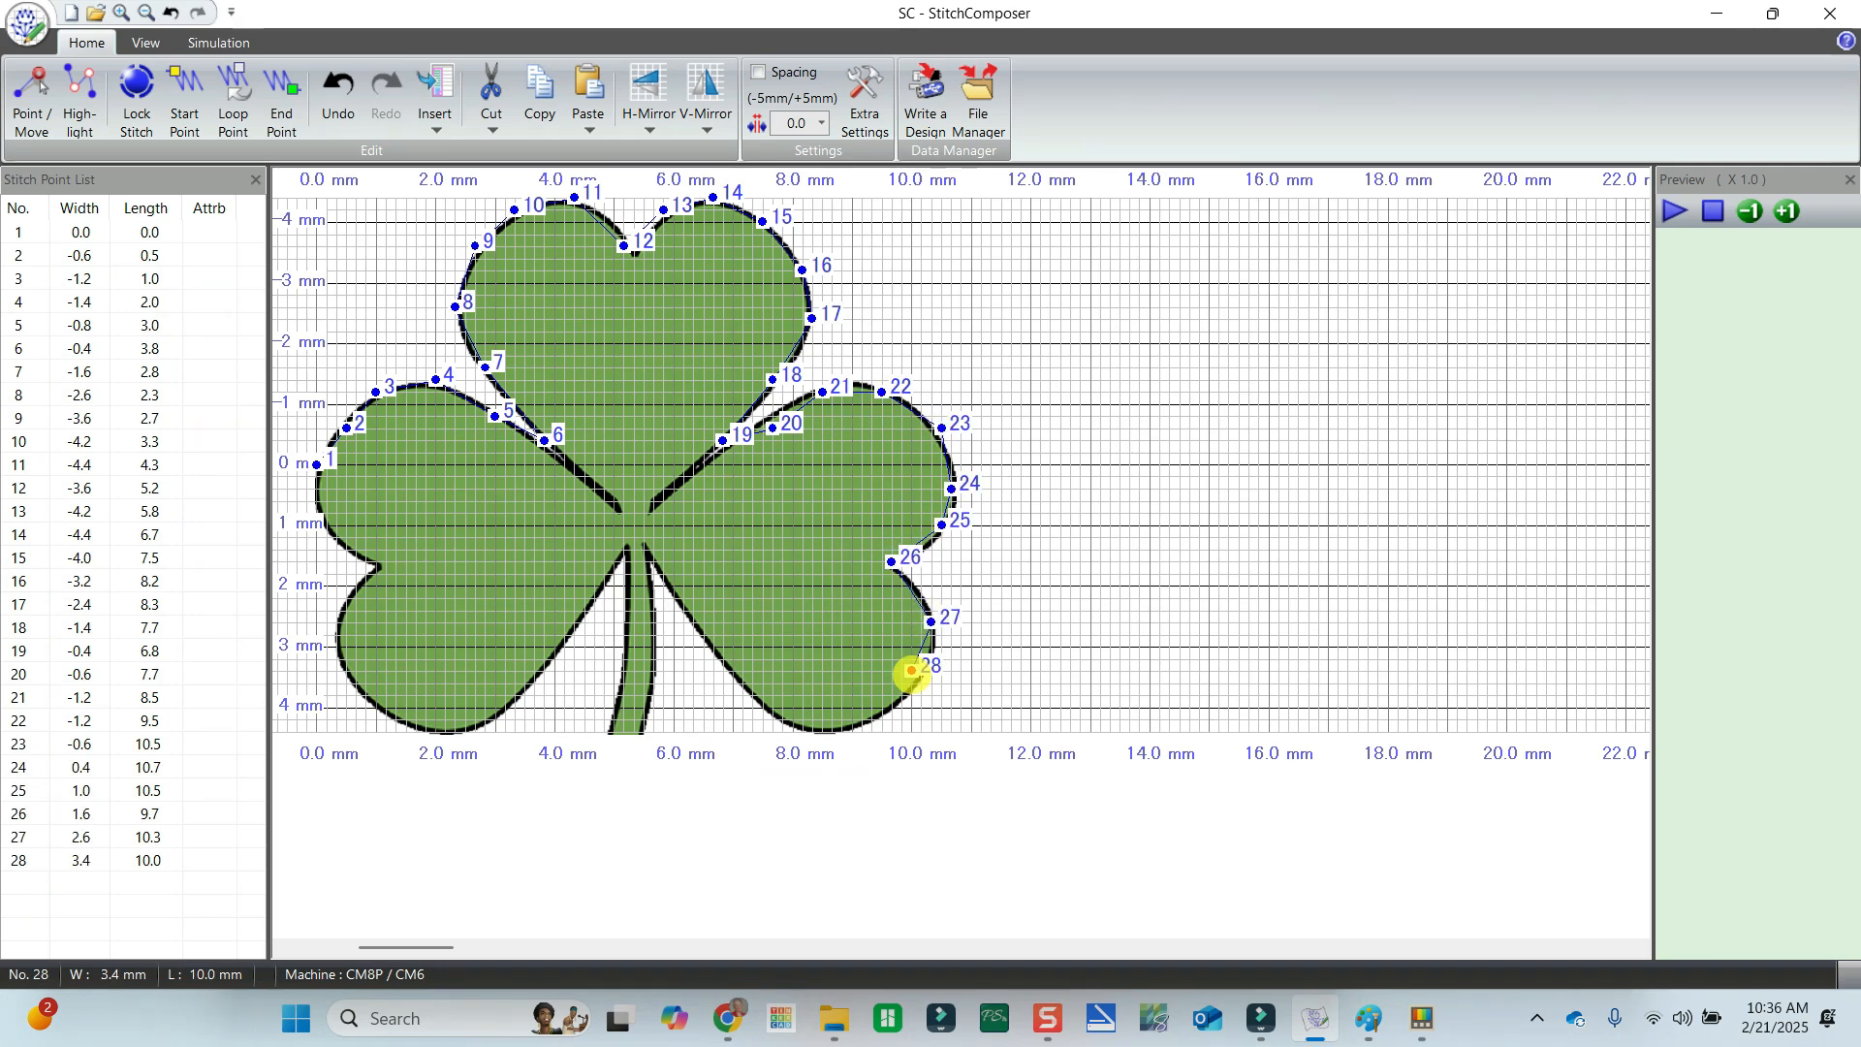
{"action": "left_click", "coordinate": [862, 731]}
{"action": "left_click", "coordinate": [793, 719]}
{"action": "left_click", "coordinate": [723, 658]}
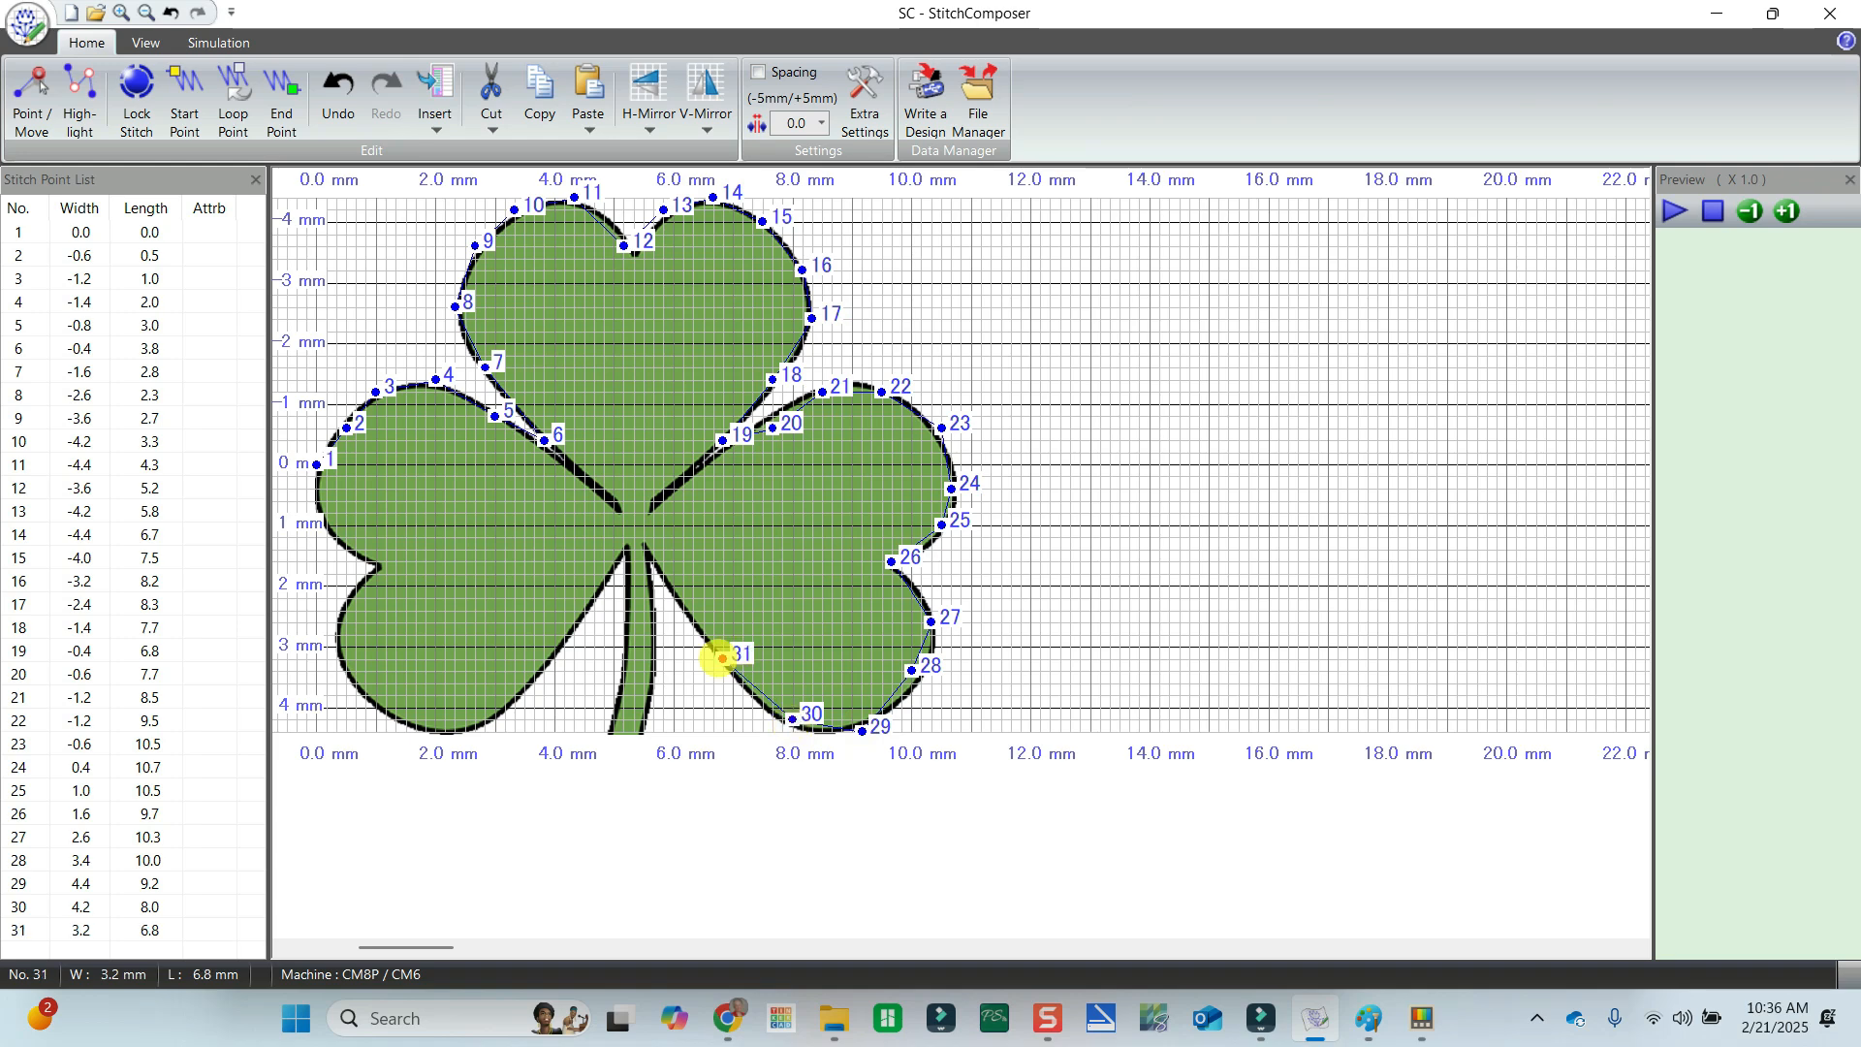
{"action": "left_click", "coordinate": [662, 573]}
{"action": "left_click", "coordinate": [633, 537]}
Trace the left leaf's lower lobe with seven stitch points, from width 2.2, length 4.7 mm to the notch at width 1.6, length 1.0 mm.
{"action": "left_click", "coordinate": [595, 597]}
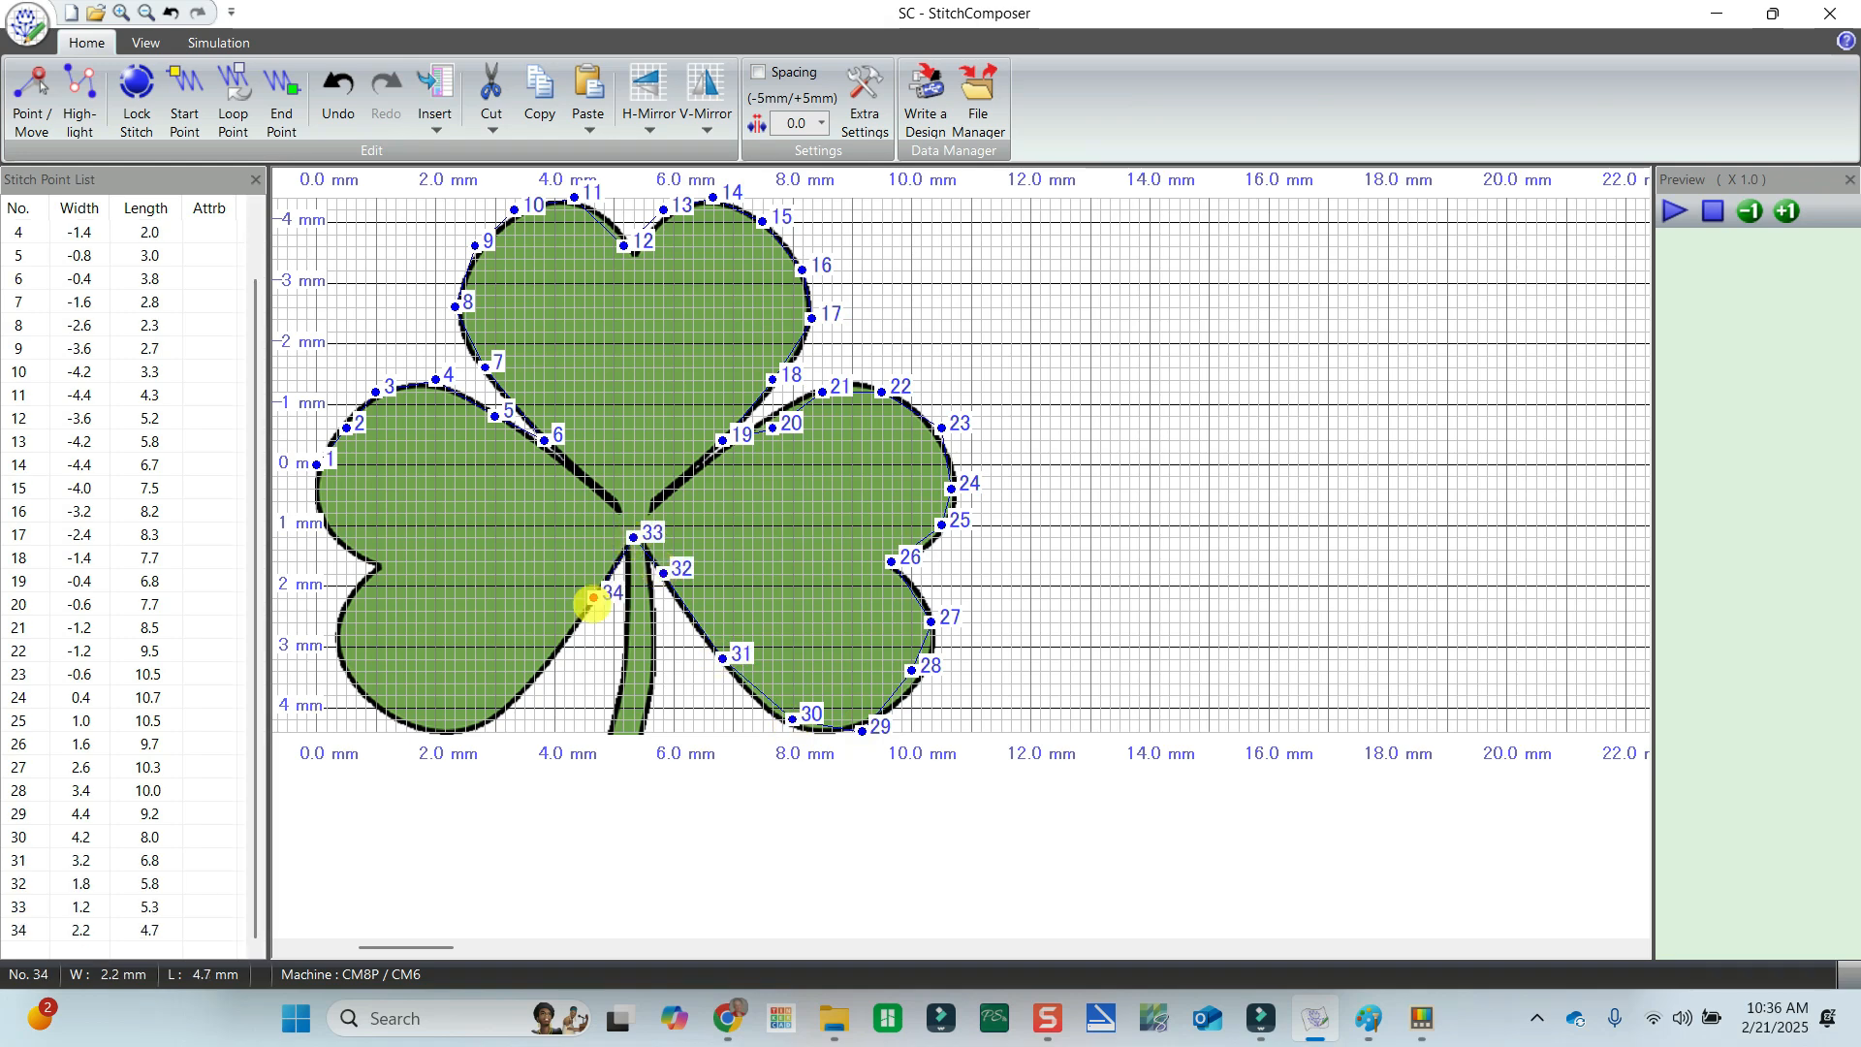
{"action": "left_click", "coordinate": [534, 670]}
{"action": "left_click", "coordinate": [475, 719]}
{"action": "left_click", "coordinate": [415, 720]}
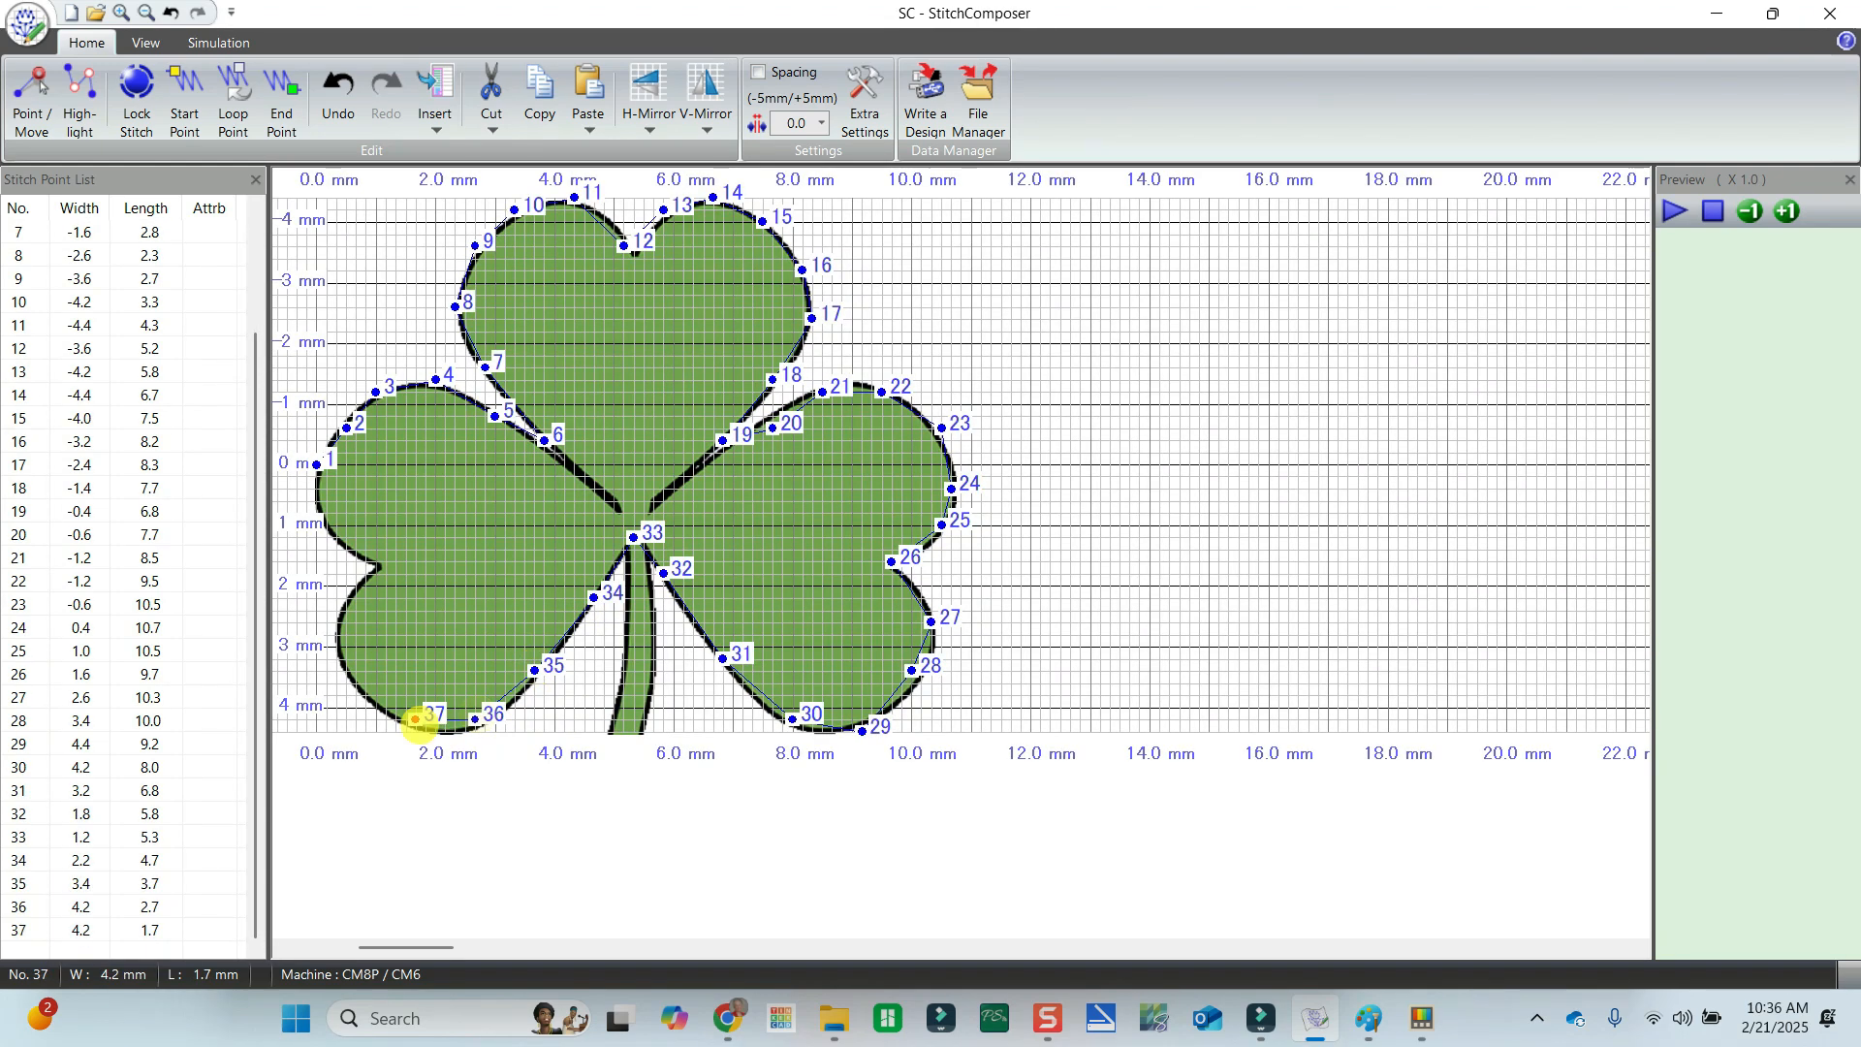
{"action": "left_click", "coordinate": [347, 682]}
{"action": "left_click", "coordinate": [327, 623]}
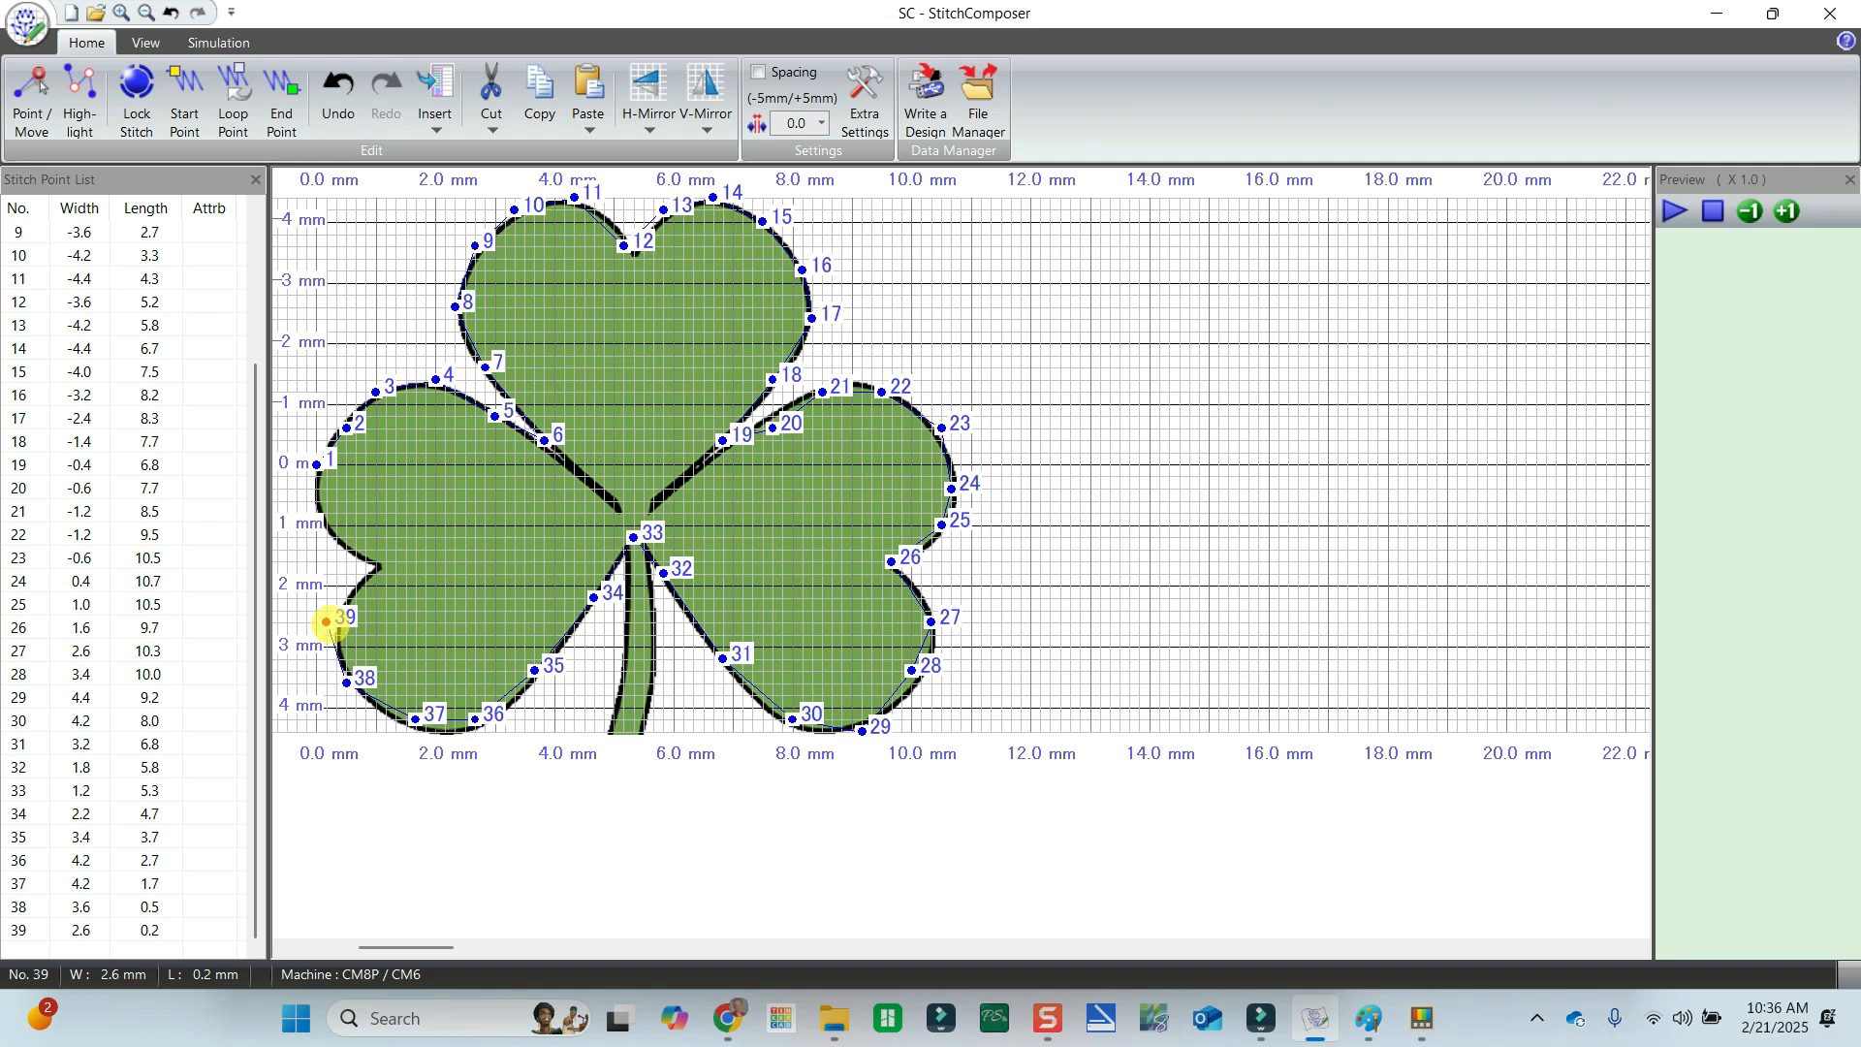
{"action": "left_click", "coordinate": [375, 561]}
Finish the left leaf's outline with points at width 1.0, length 0.2 mm and width 0.6, length 0.0 mm, and play the stitch preview.
{"action": "left_click", "coordinate": [327, 524]}
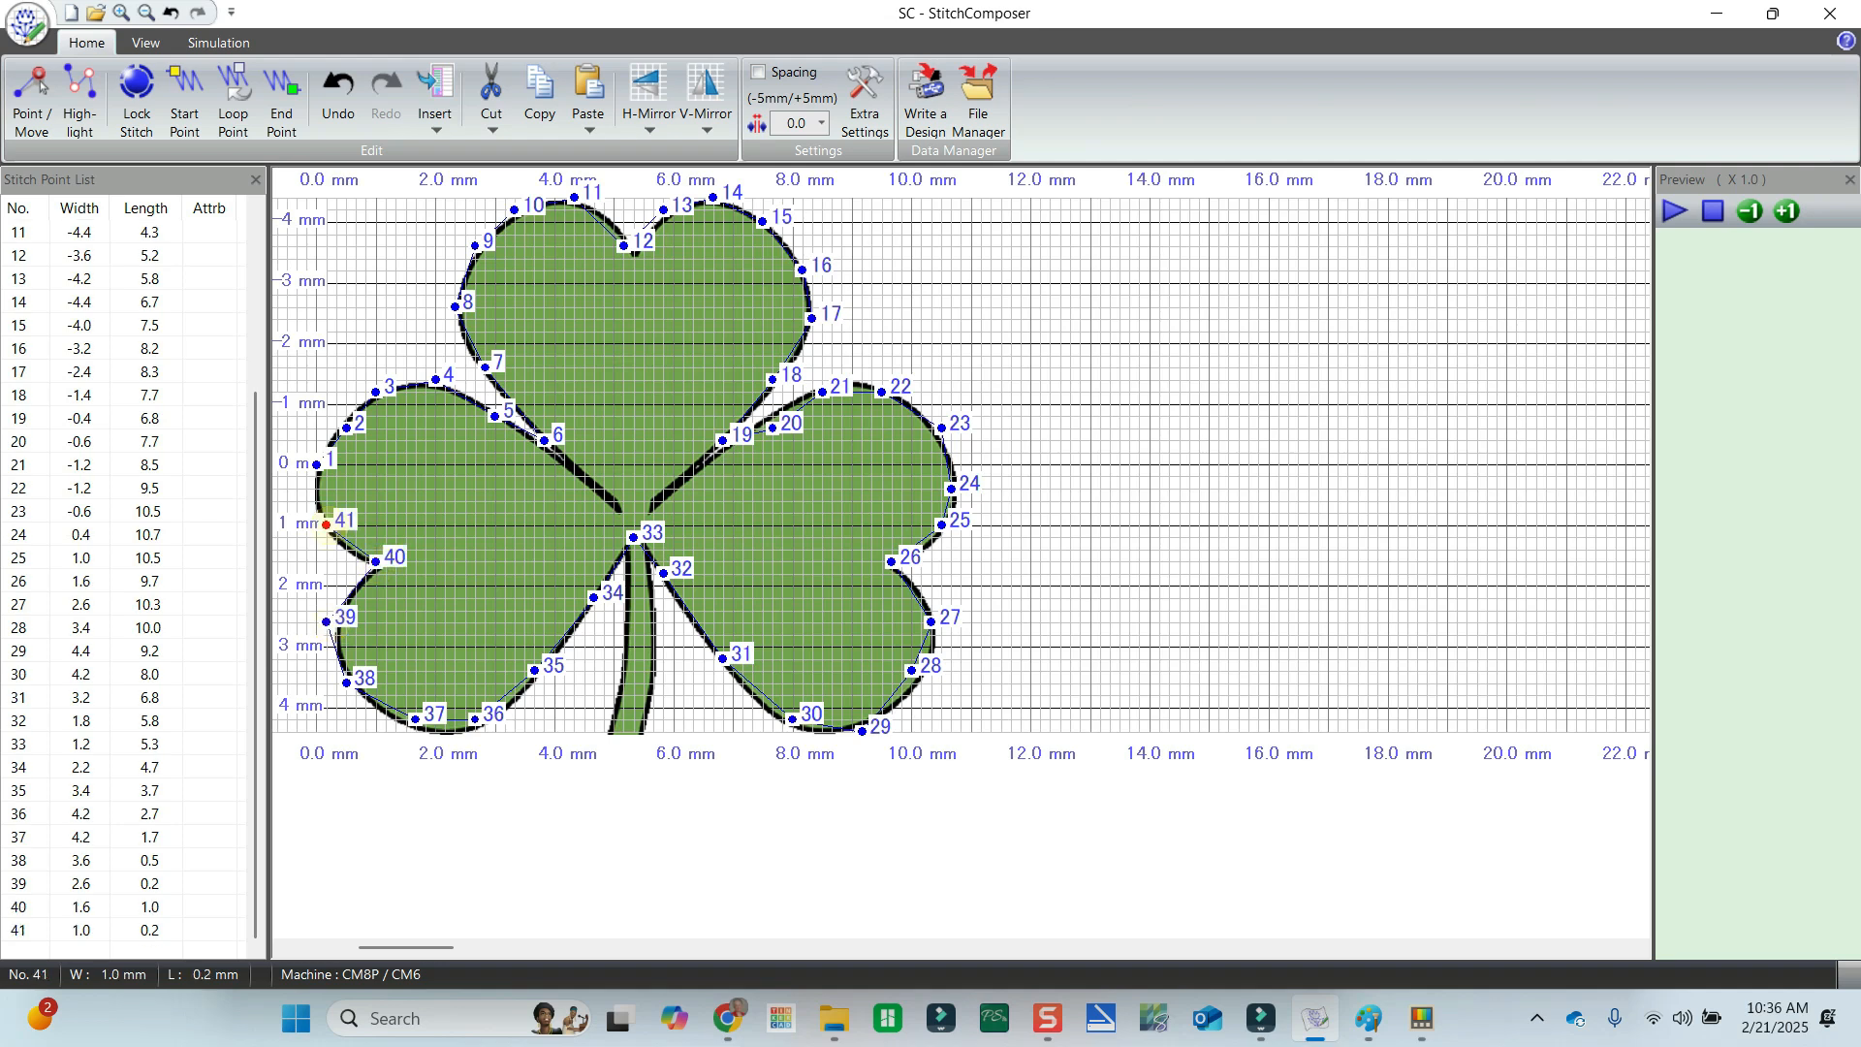
{"action": "left_click", "coordinate": [316, 500]}
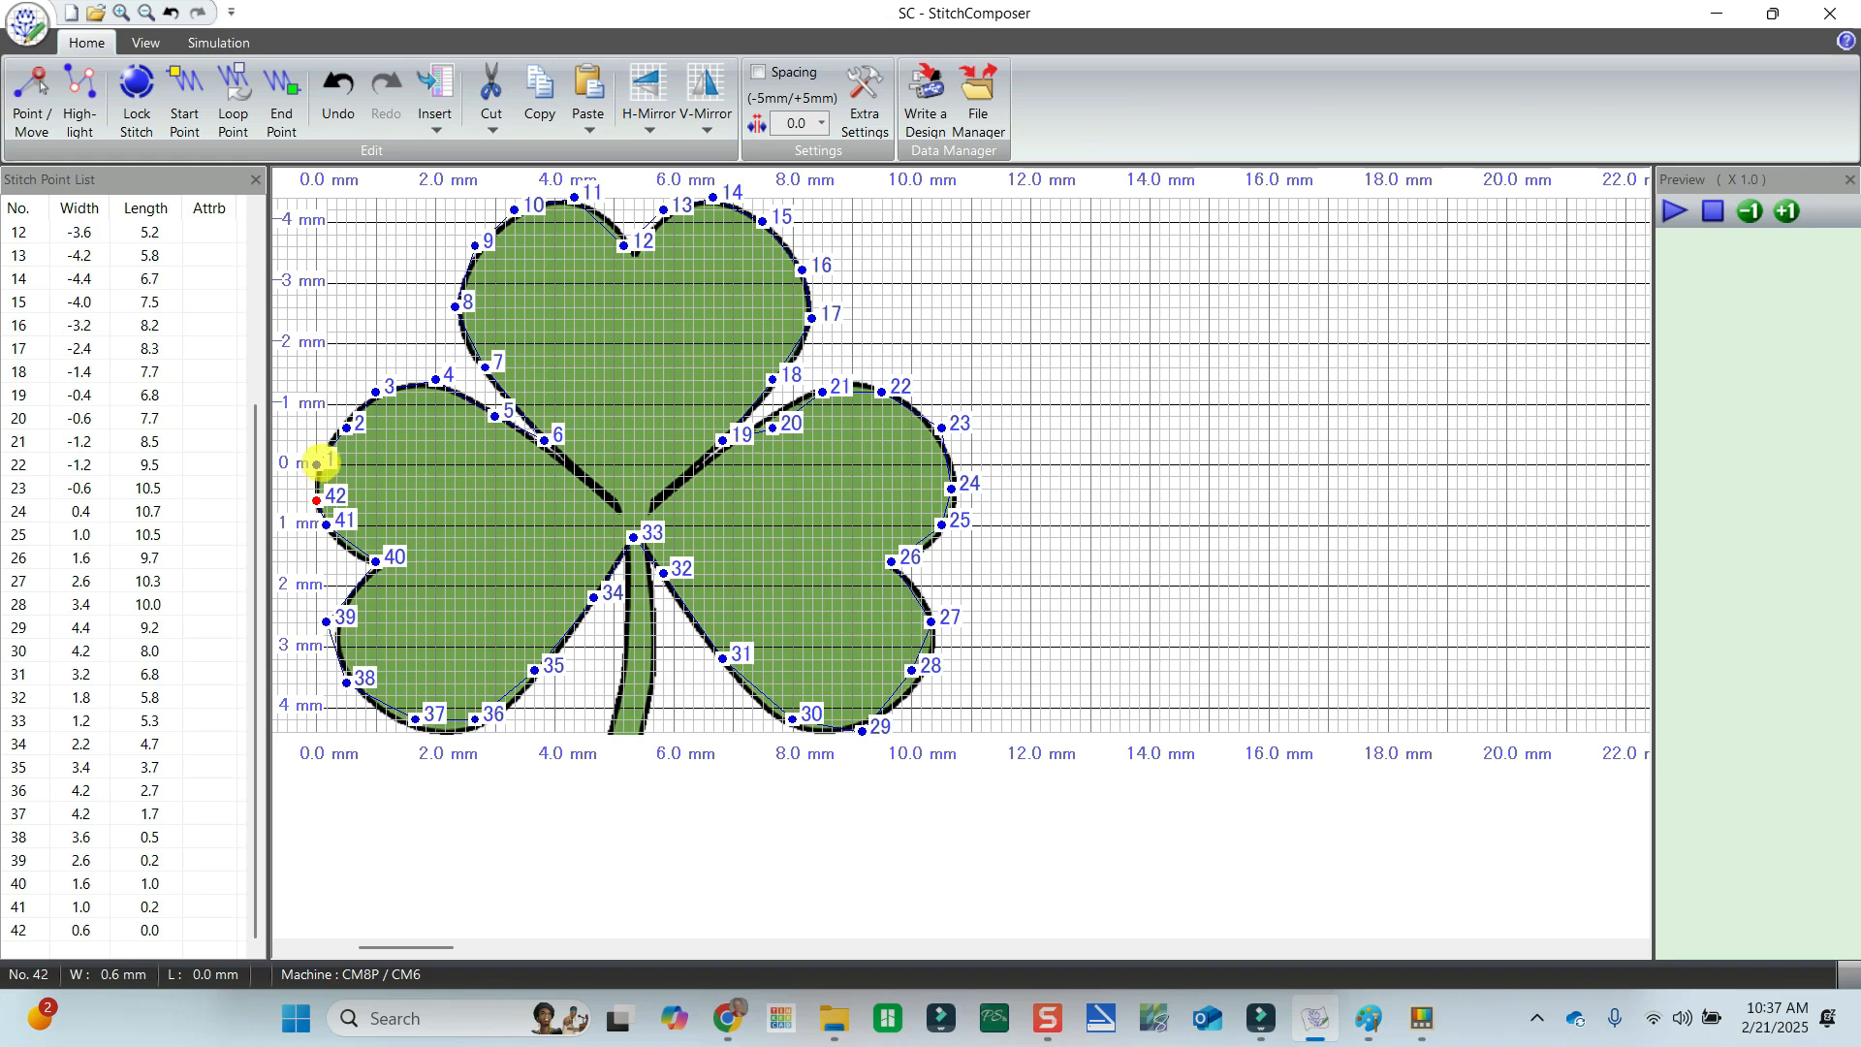
{"action": "left_click", "coordinate": [1673, 211]}
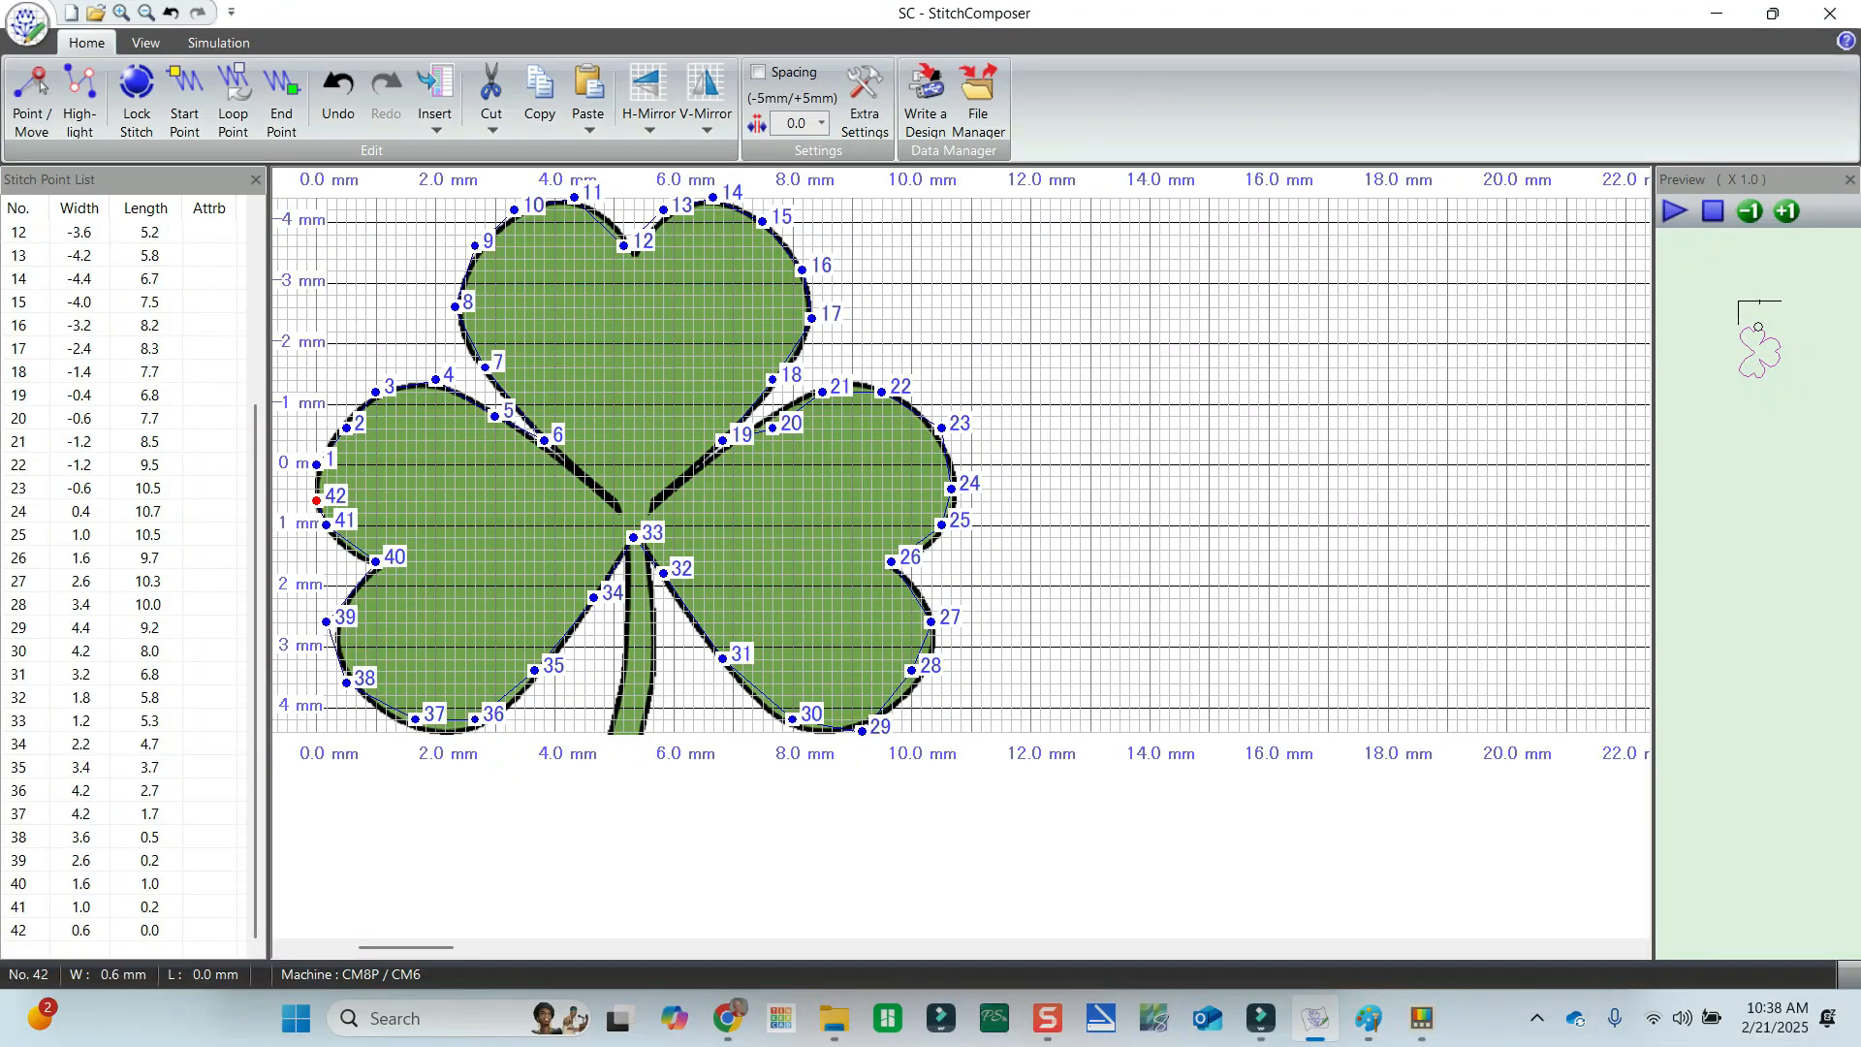
Move stitch point 24 to width 0.0, length 10.7 mm and point 25 to width 1.0, length 10.7 mm.
{"action": "left_click", "coordinate": [24, 97]}
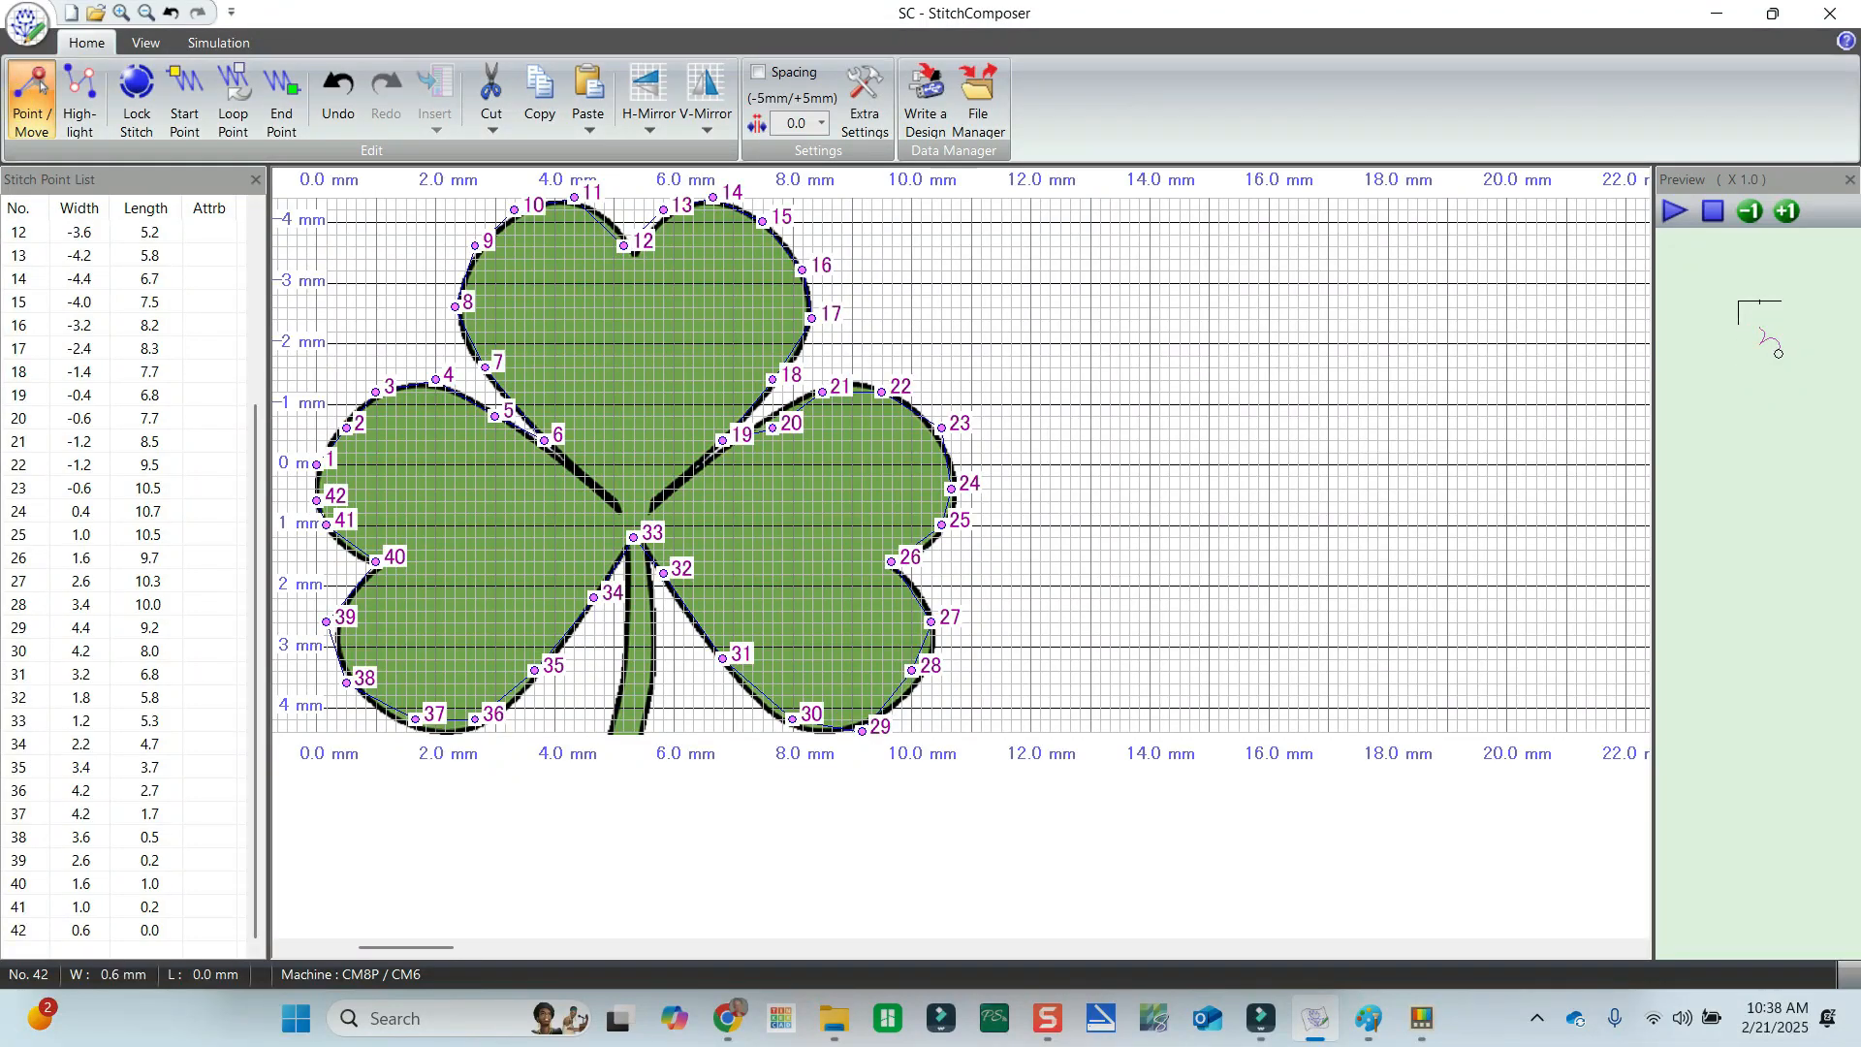
{"action": "left_click_drag", "start_coordinate": [951, 487], "coordinate": [951, 465]}
{"action": "left_click", "coordinate": [941, 524]}
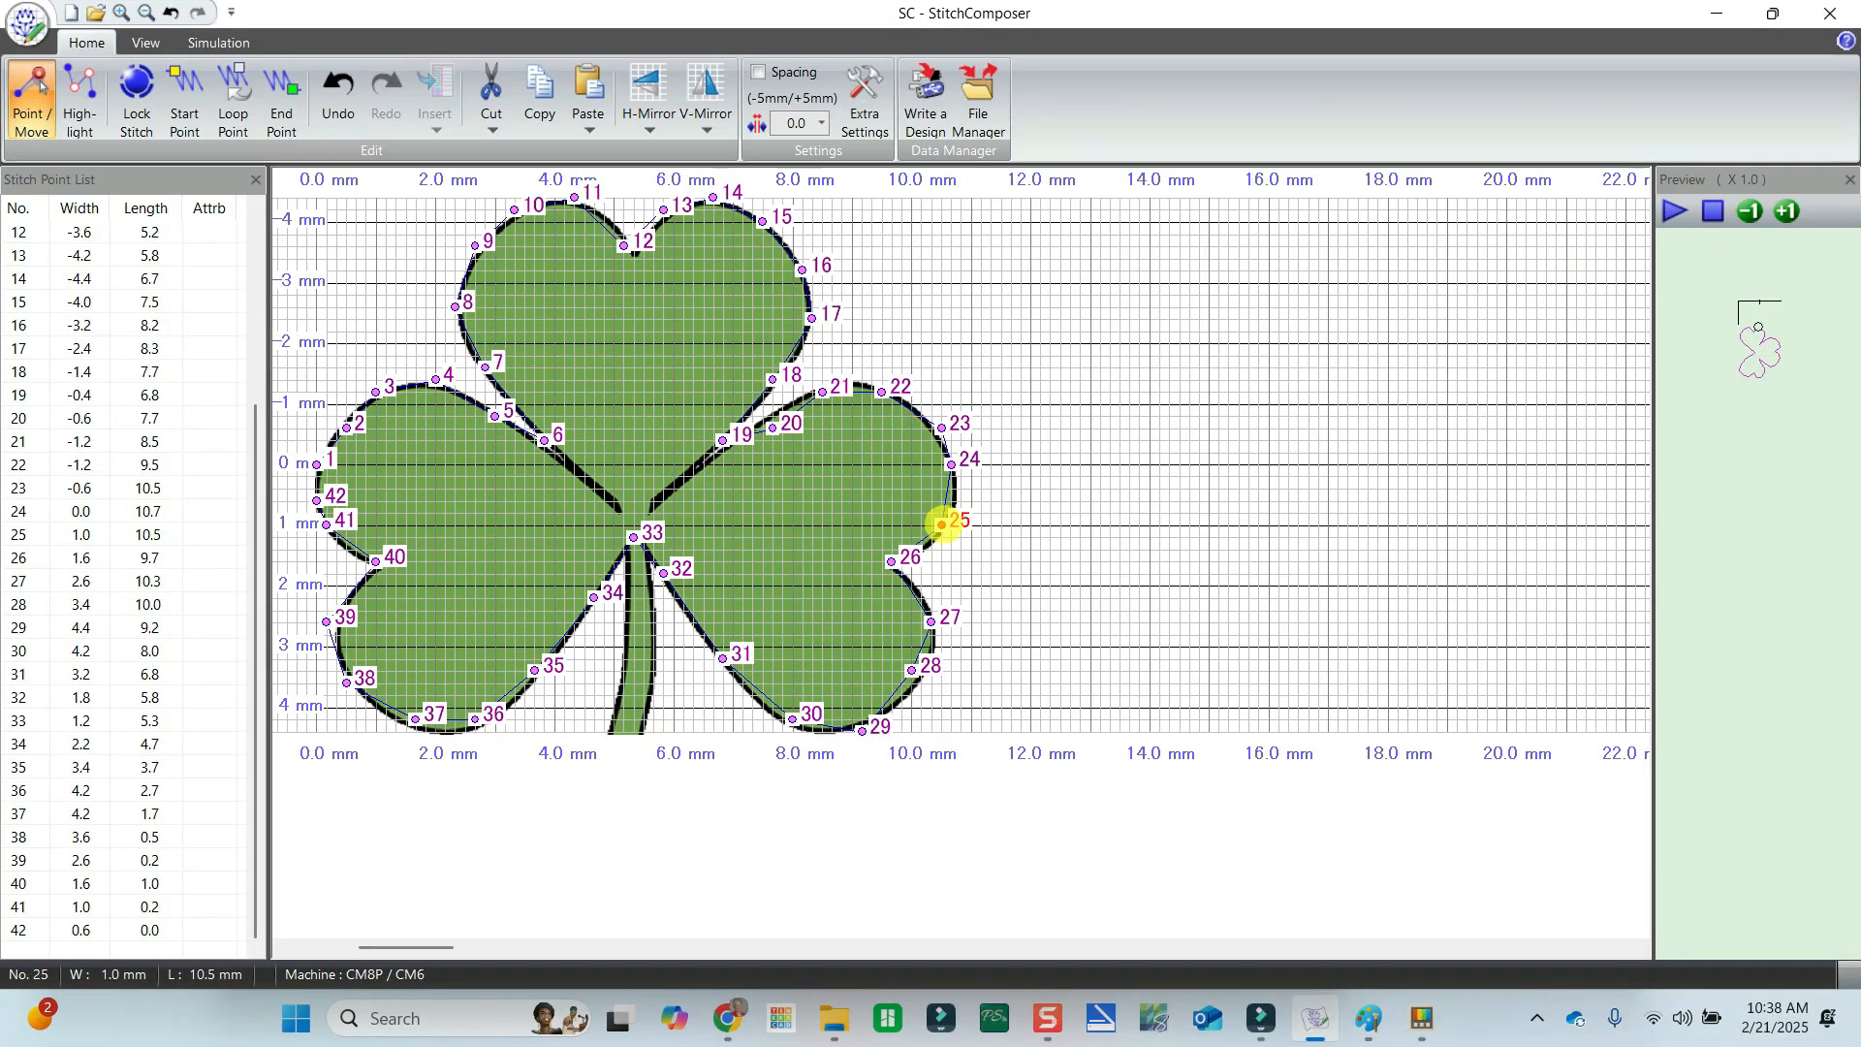
{"action": "left_click_drag", "start_coordinate": [941, 524], "coordinate": [951, 524]}
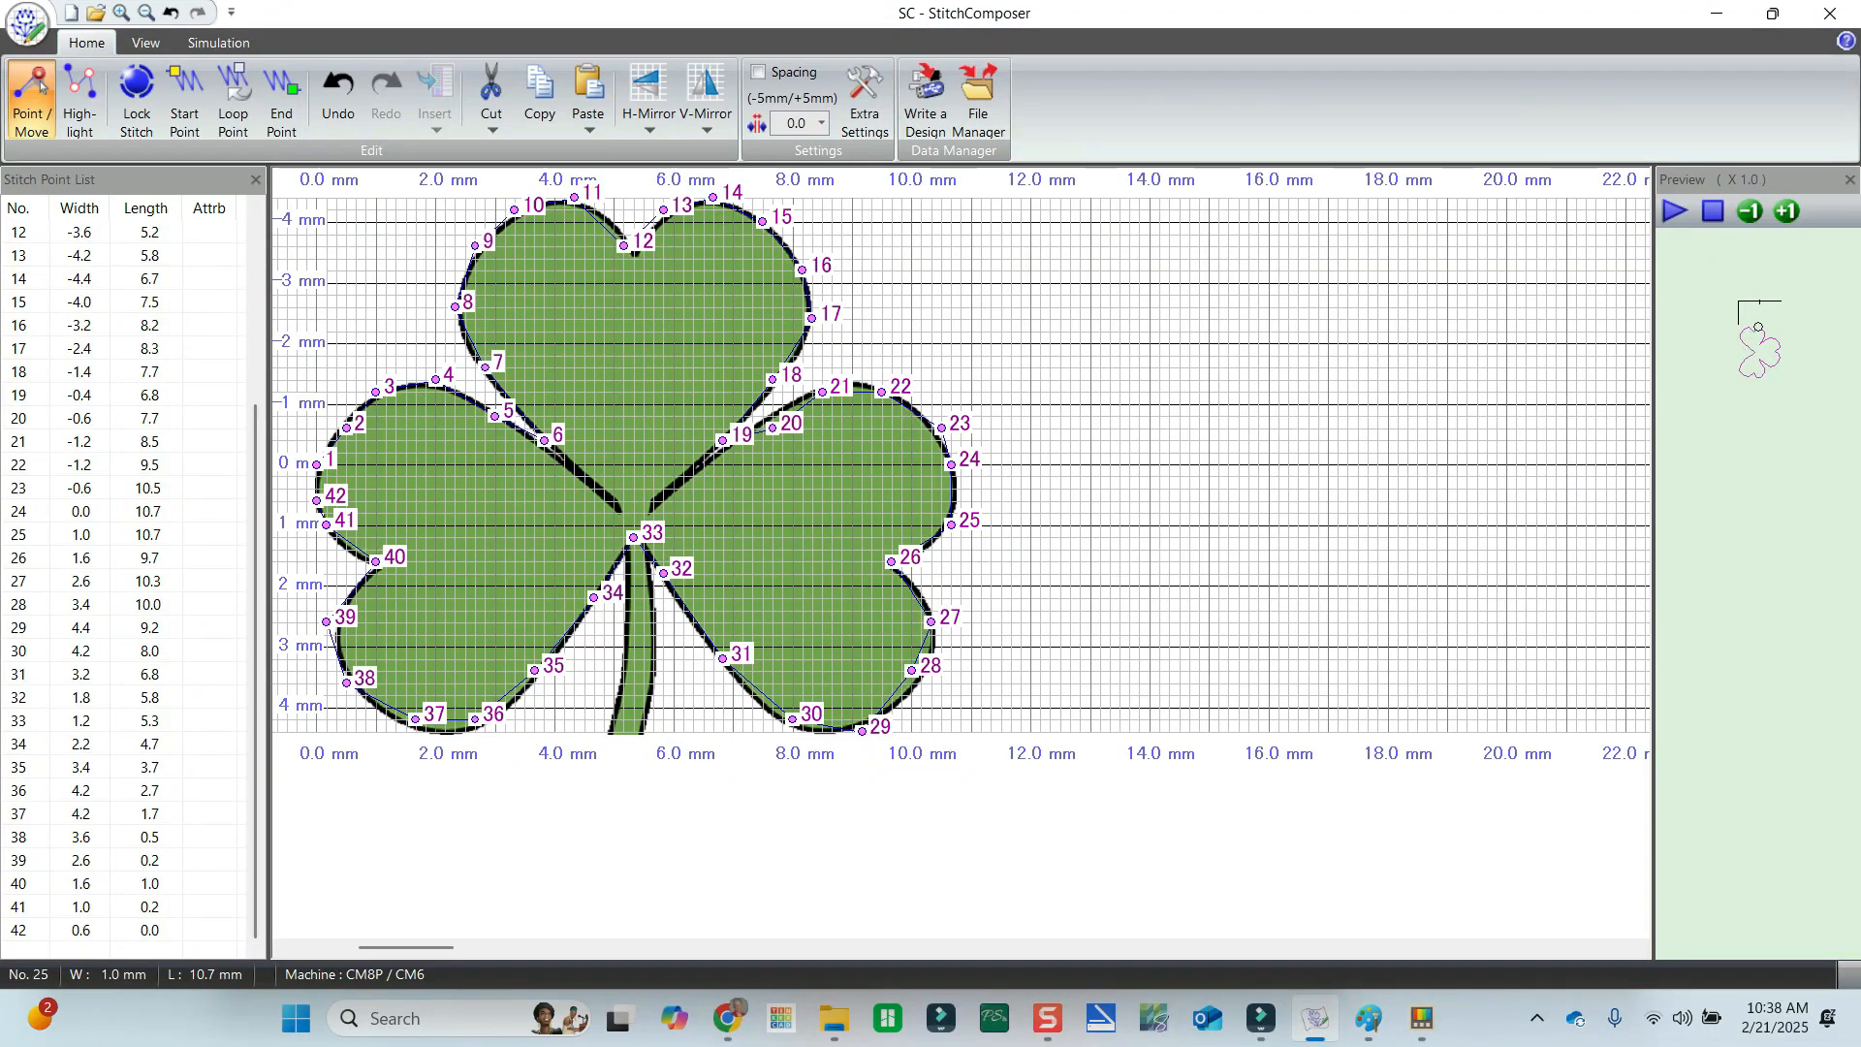
Copy stitch points 1 to 24 and paste them after point 42.
{"action": "left_click_drag", "start_coordinate": [254, 456], "coordinate": [252, 227]}
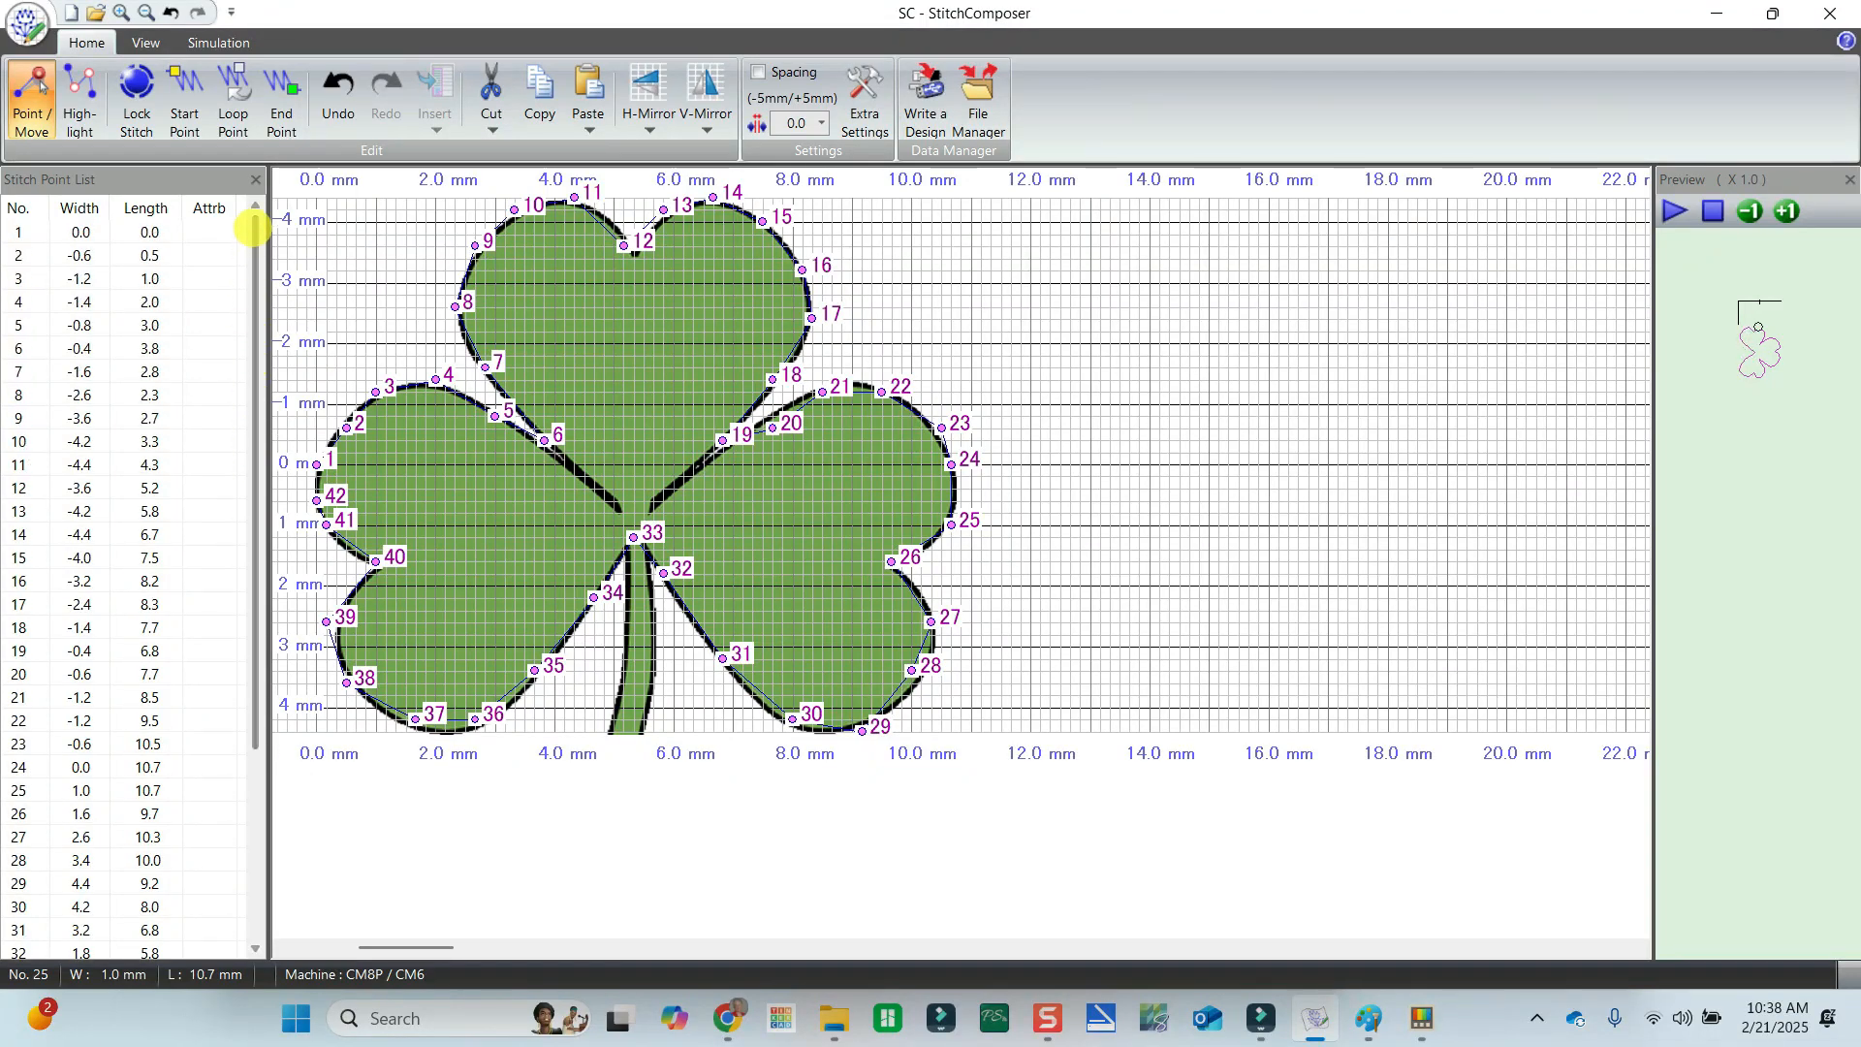
{"action": "left_click", "coordinate": [199, 232]}
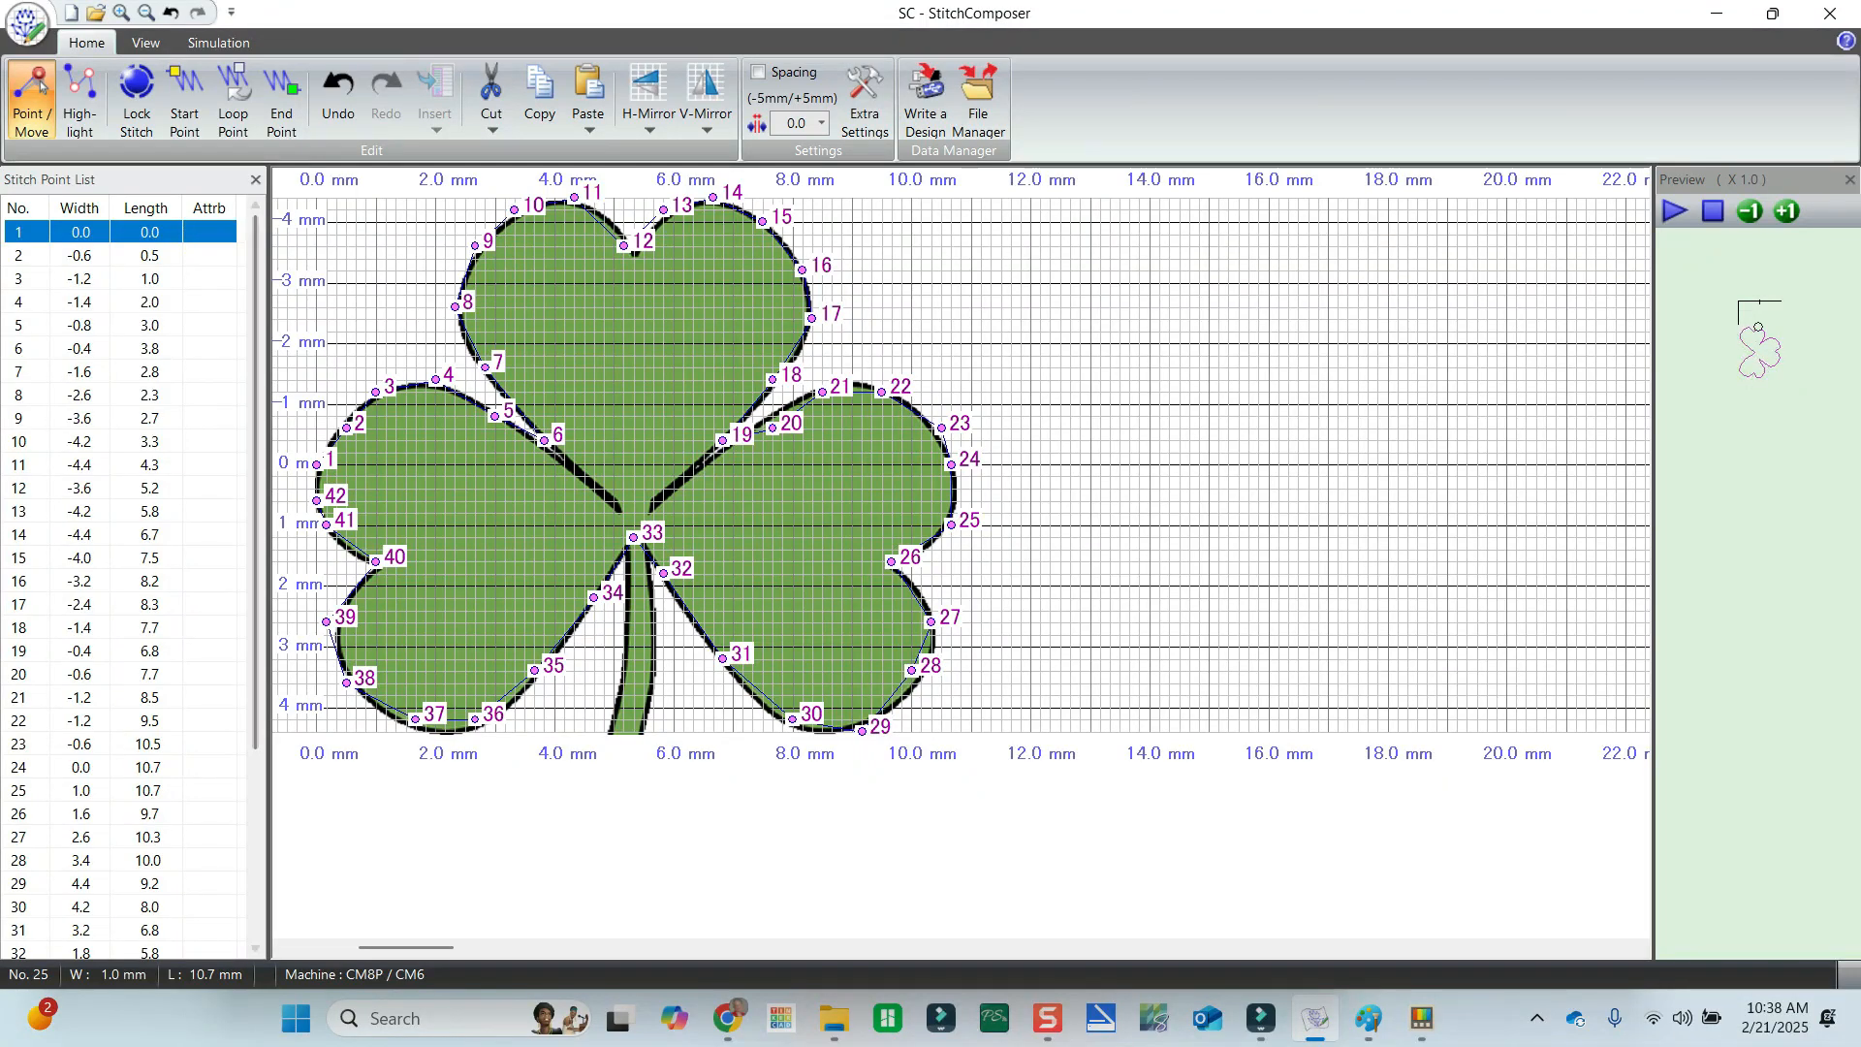
{"action": "left_click", "coordinate": [187, 767], "text": "shift"}
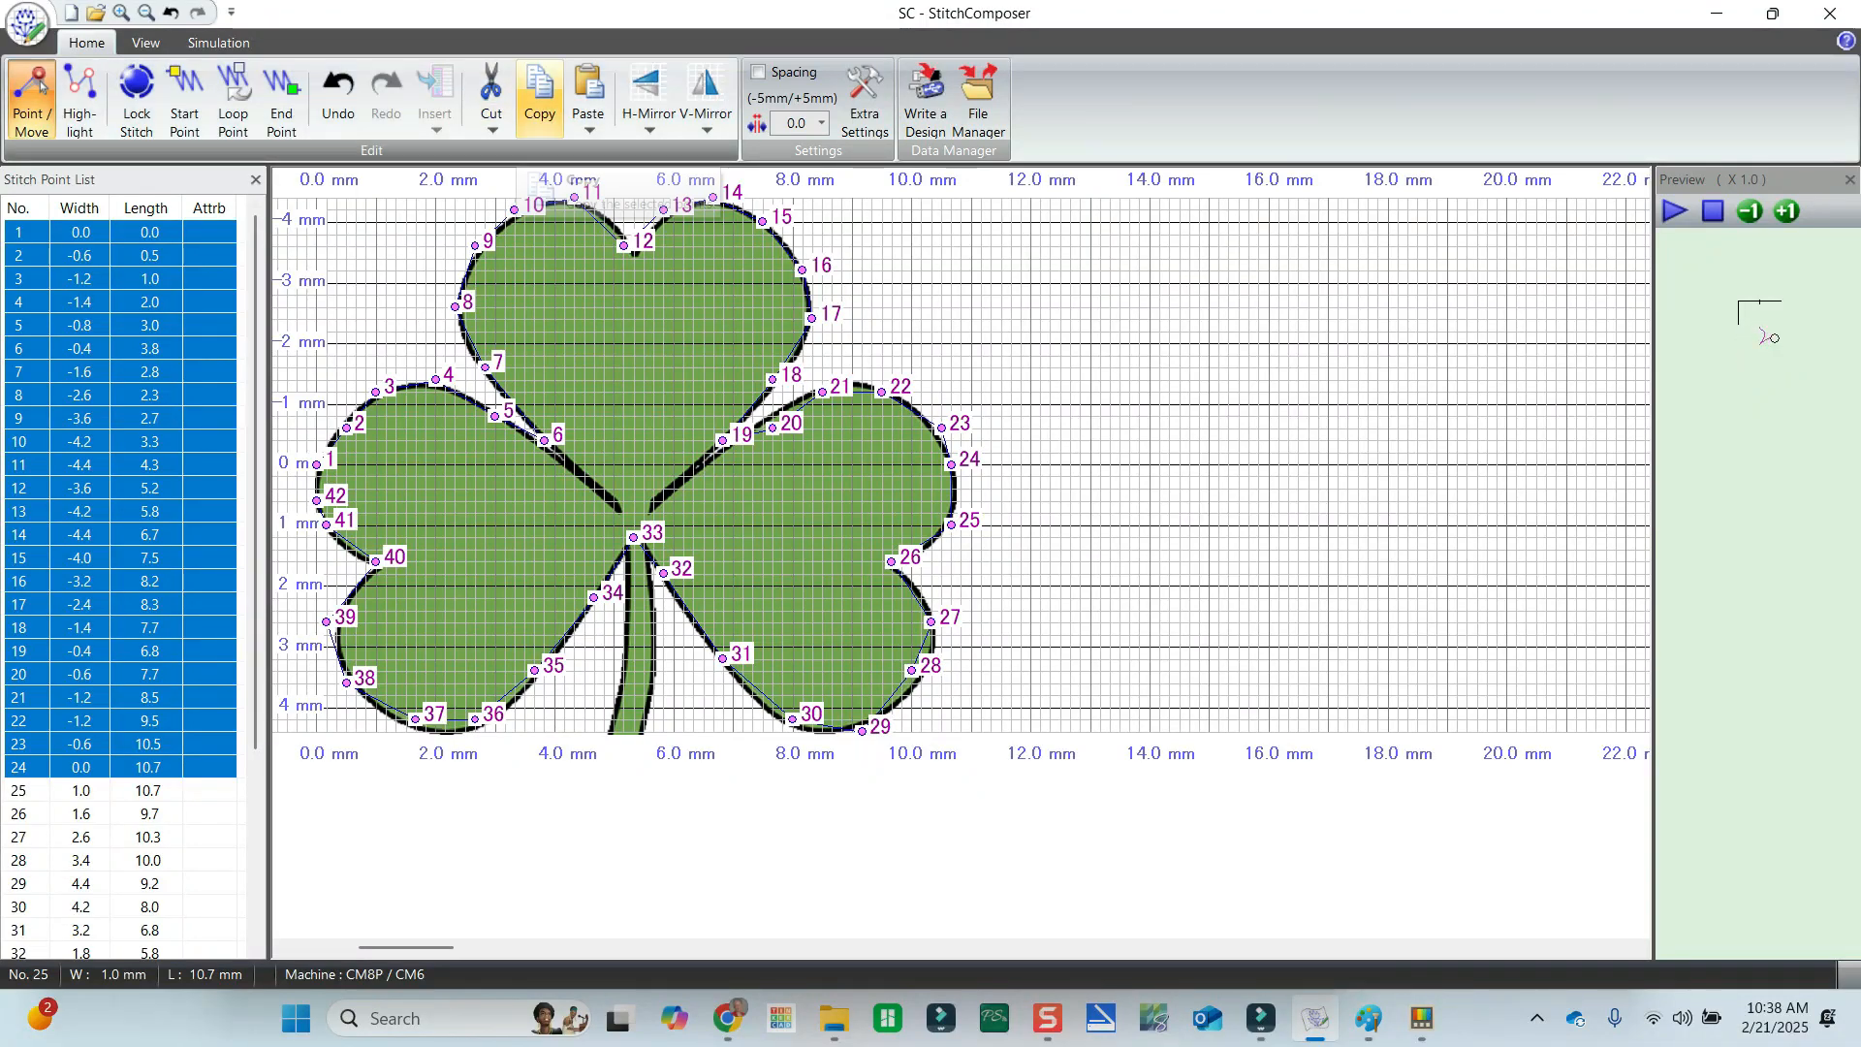
{"action": "left_click", "coordinate": [533, 93]}
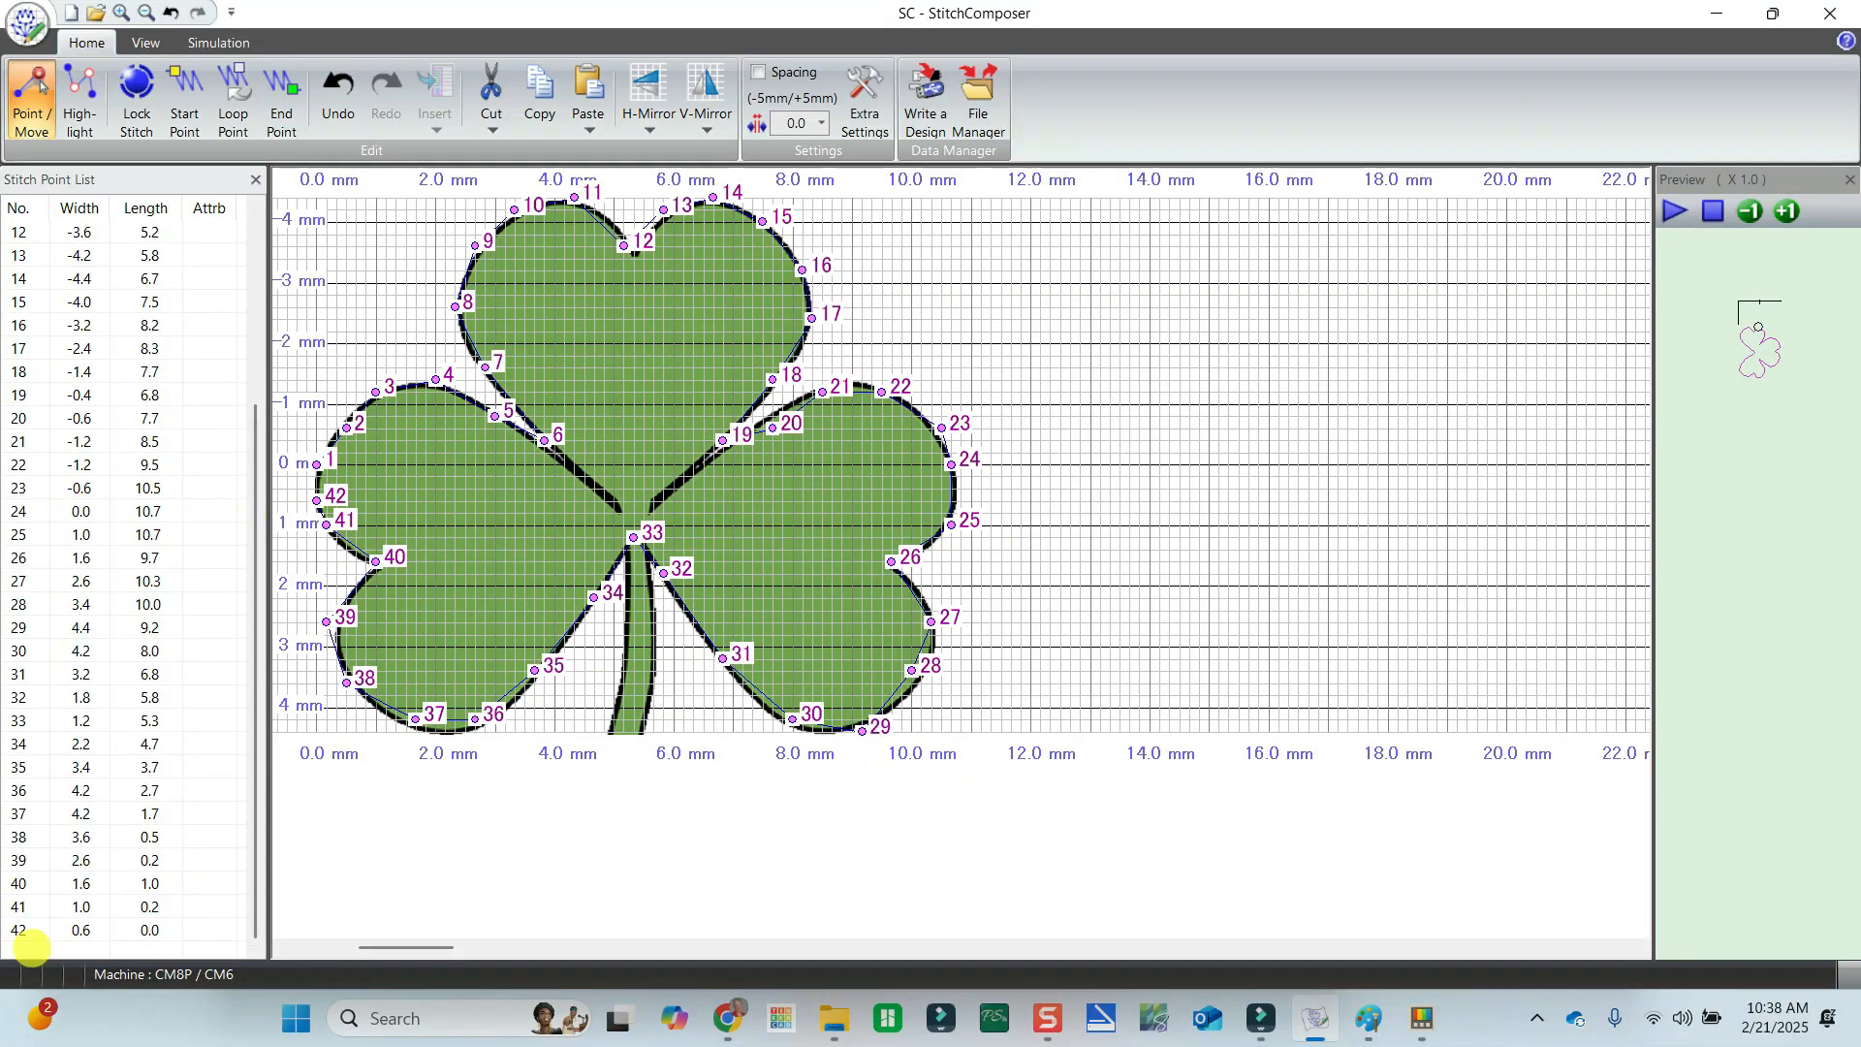
{"action": "left_click", "coordinate": [42, 930]}
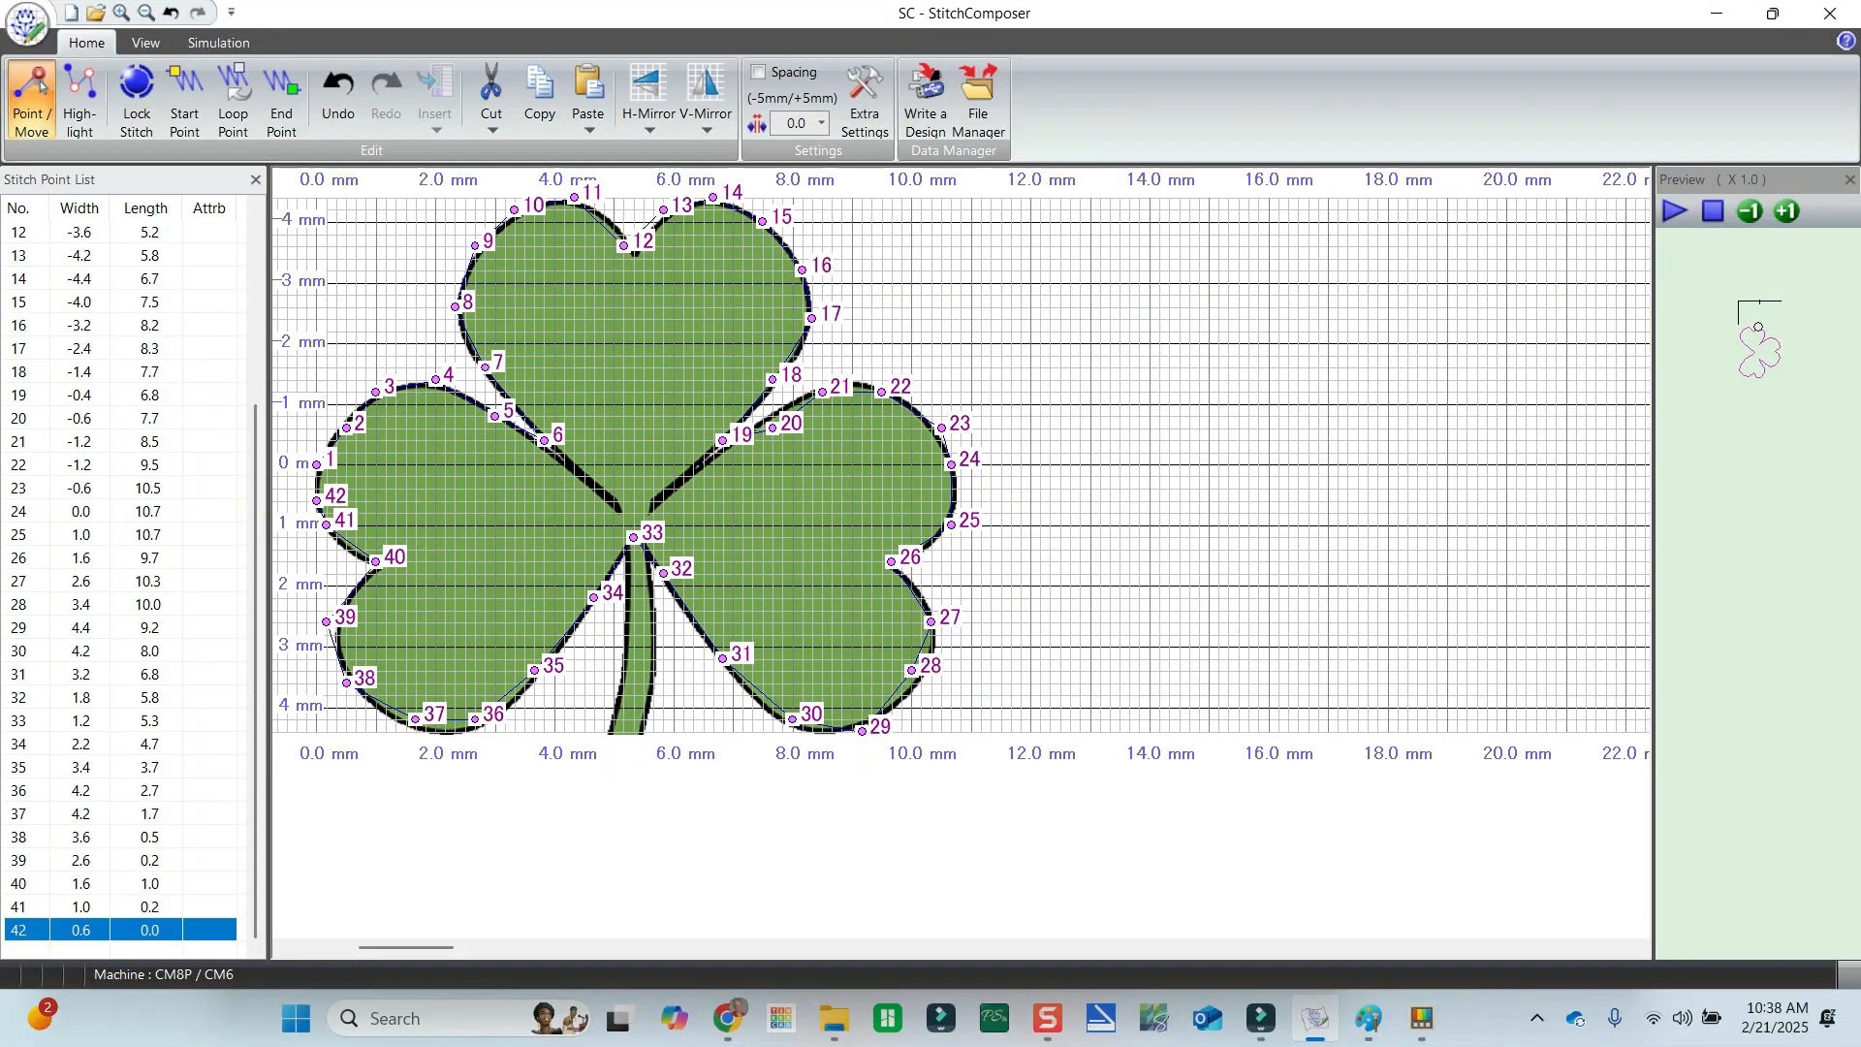
{"action": "left_click", "coordinate": [585, 86]}
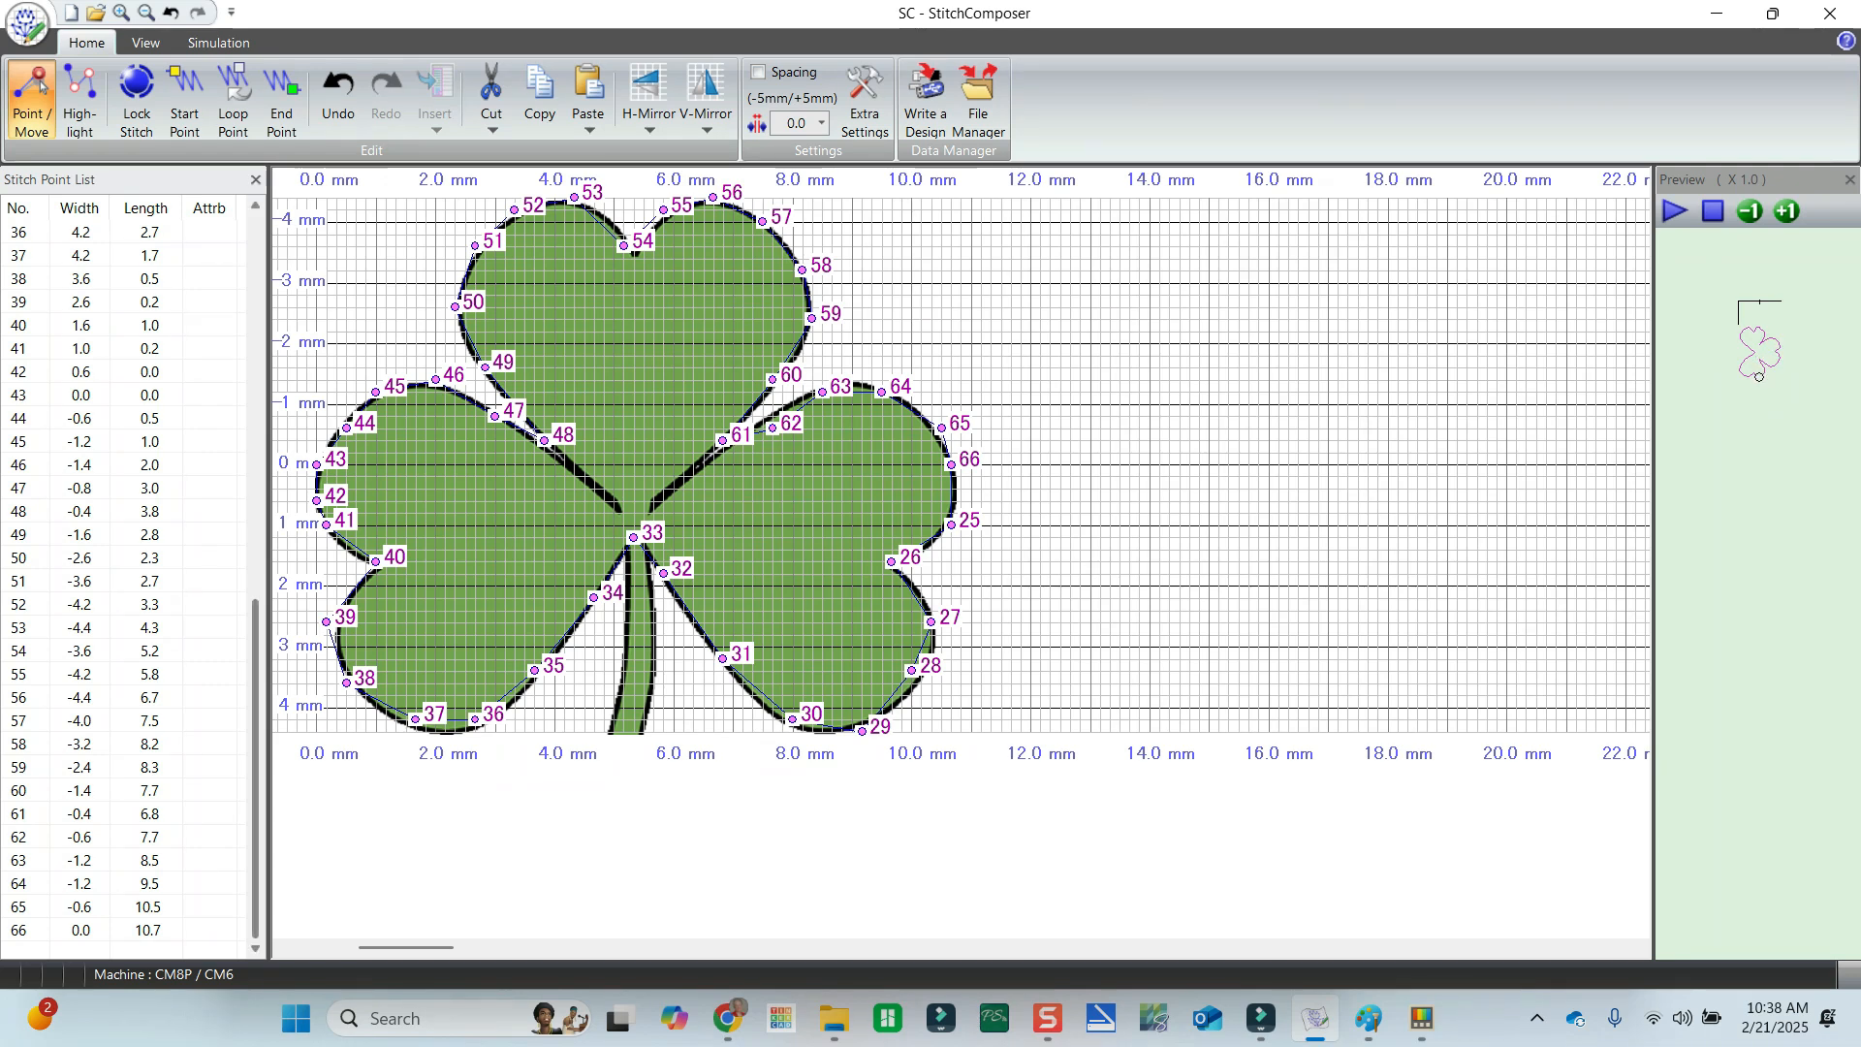
Set stitch point 2 as the start point.
{"action": "left_click_drag", "start_coordinate": [254, 678], "coordinate": [259, 193]}
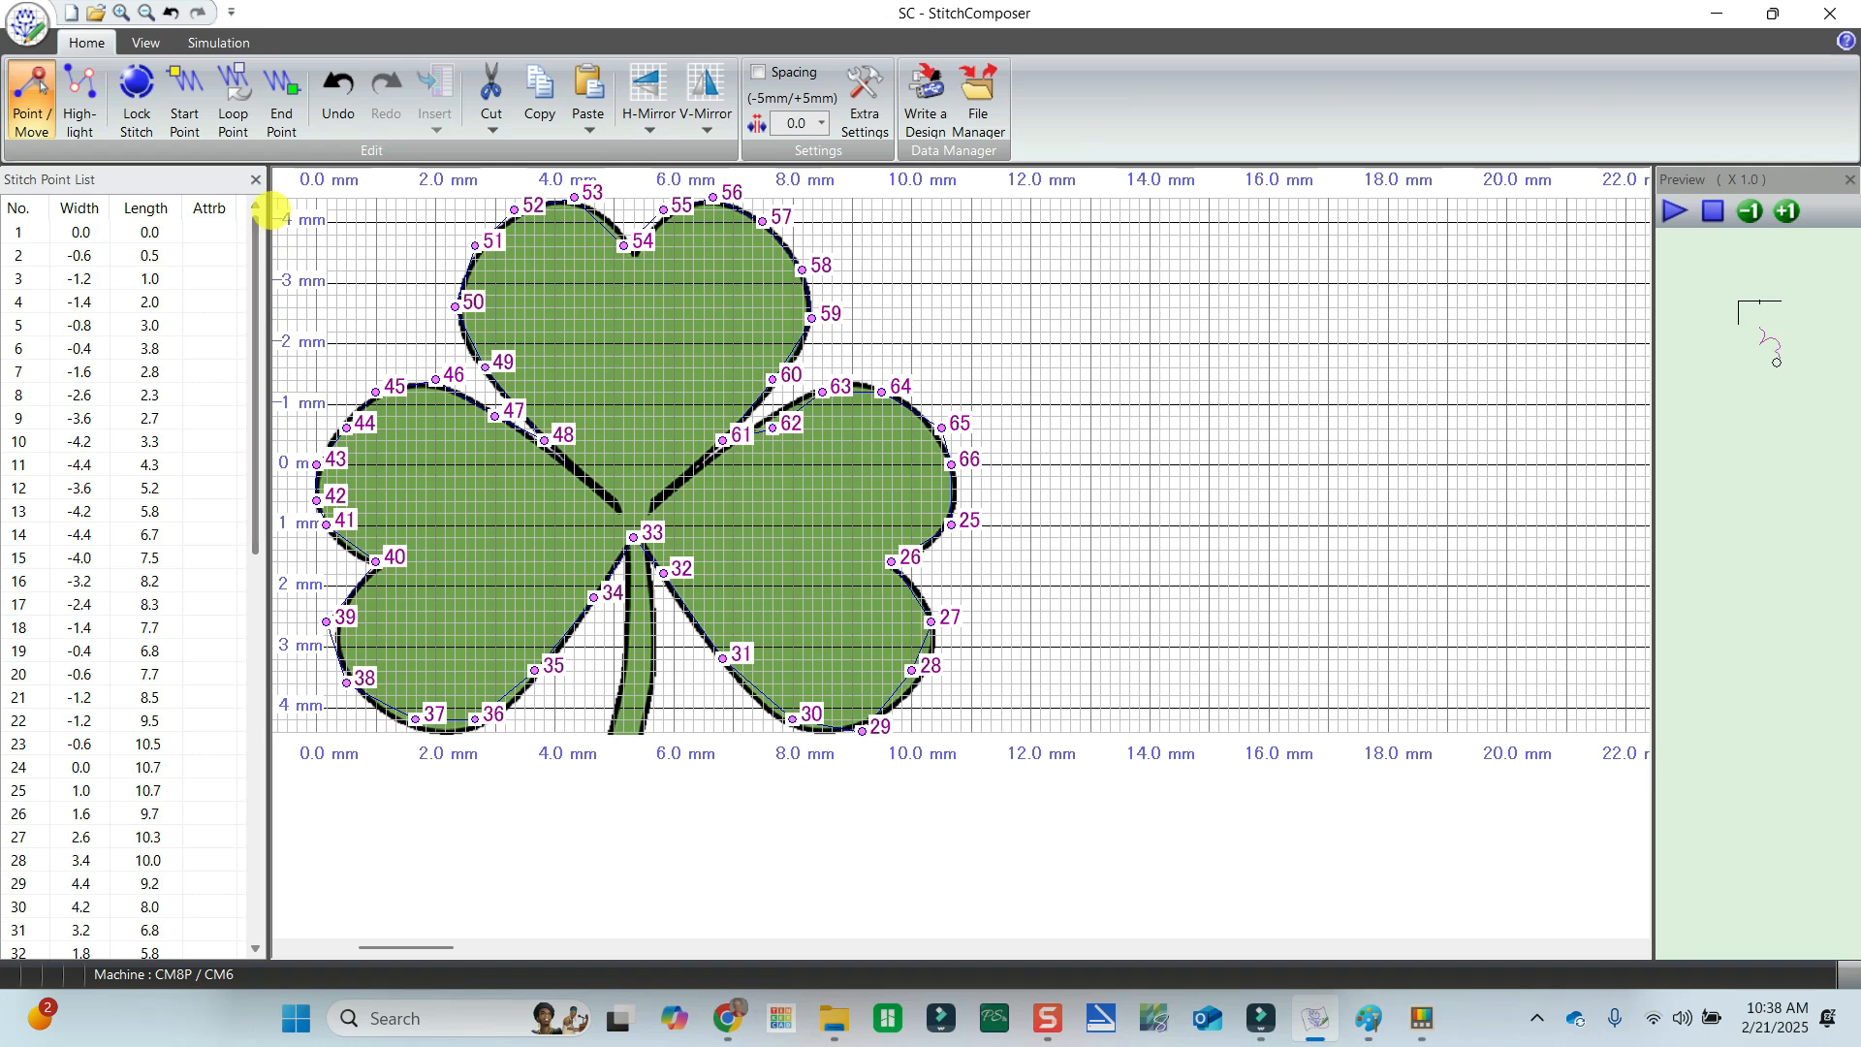
{"action": "left_click", "coordinate": [207, 254]}
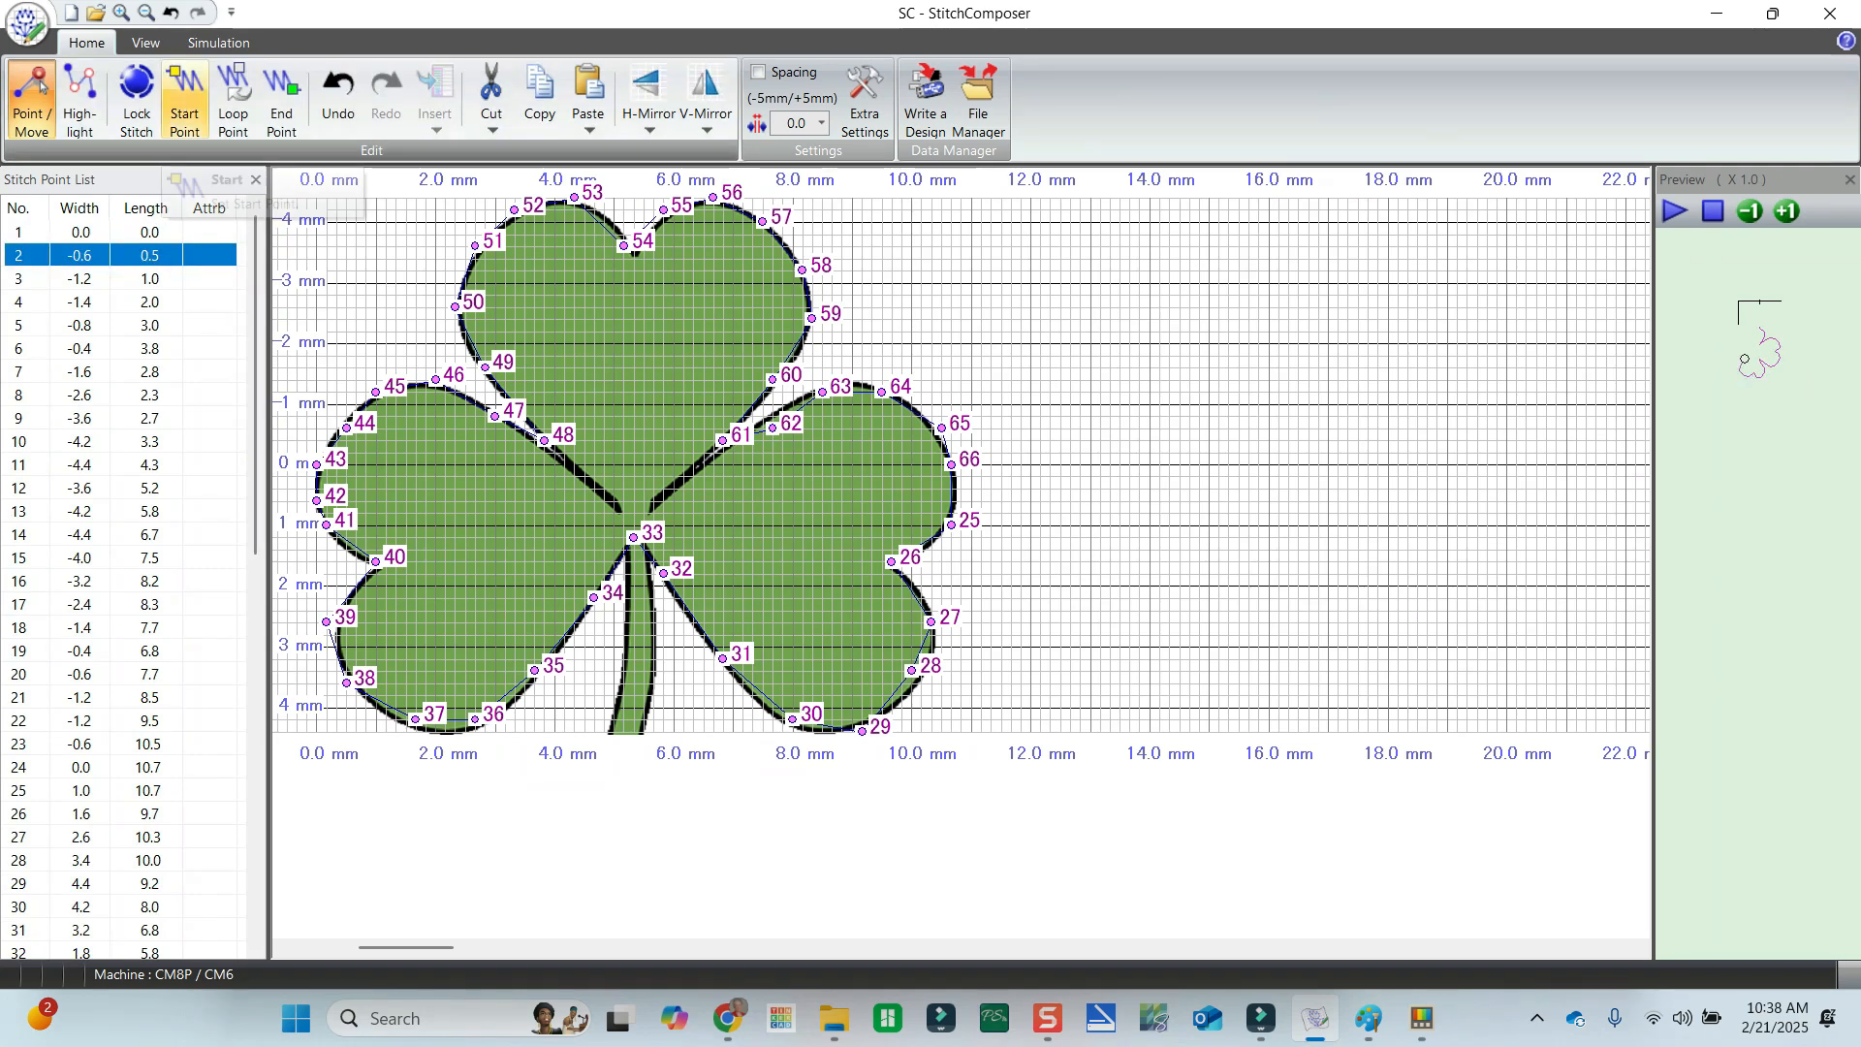
{"action": "left_click", "coordinate": [184, 118]}
Set the last stitch point, number 66, as the loop point.
{"action": "left_click_drag", "start_coordinate": [254, 291], "coordinate": [253, 838]}
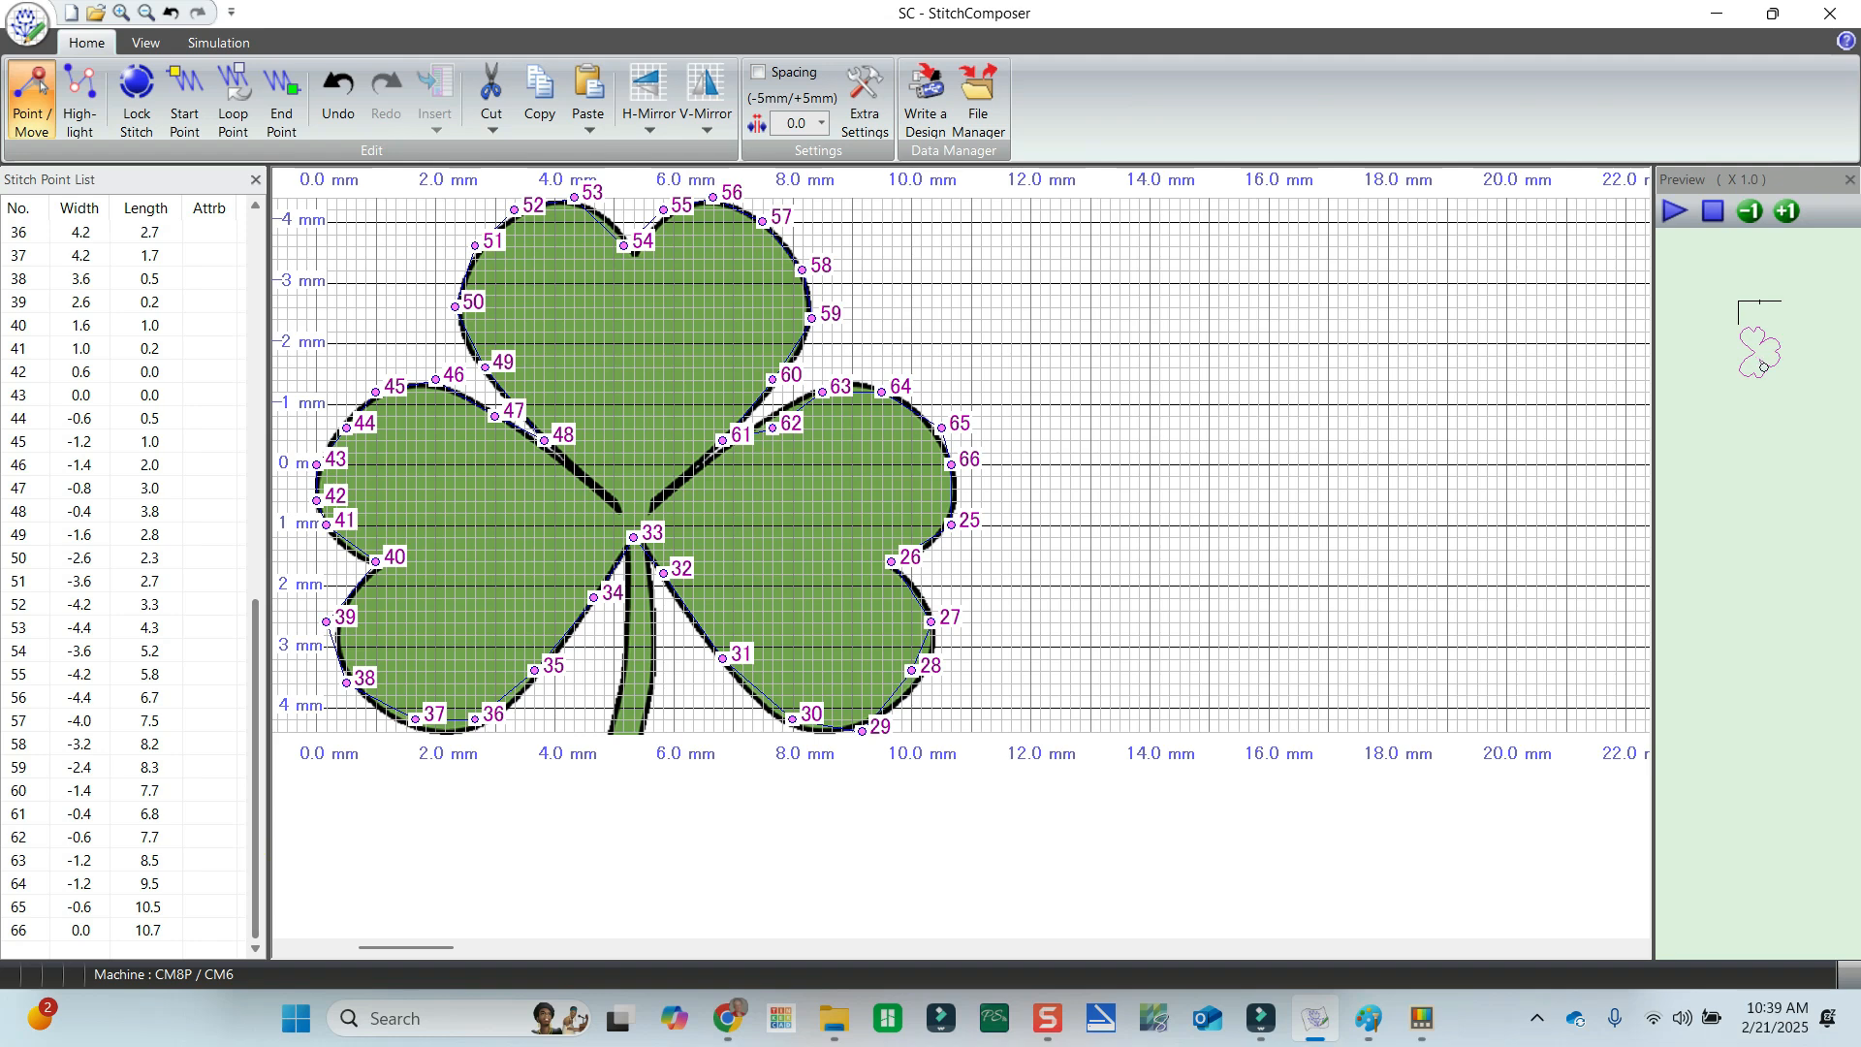
{"action": "left_click", "coordinate": [191, 930]}
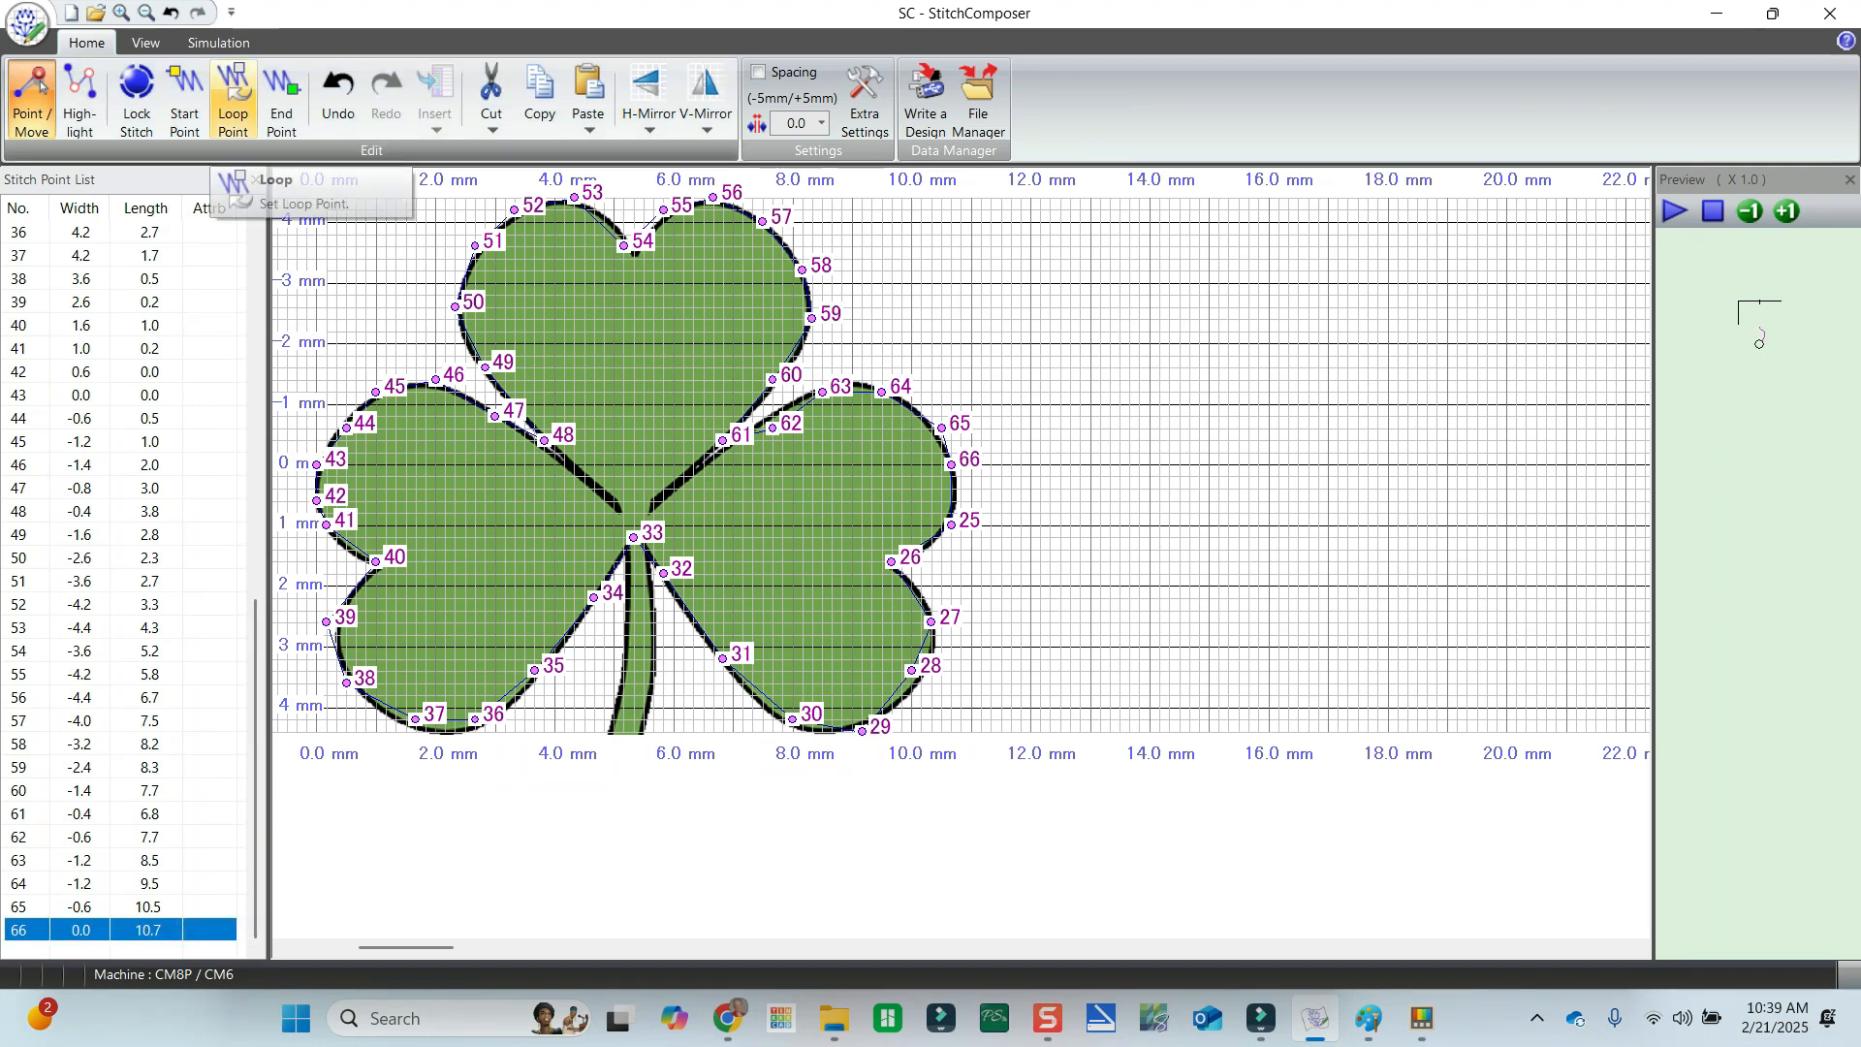
{"action": "left_click", "coordinate": [233, 92]}
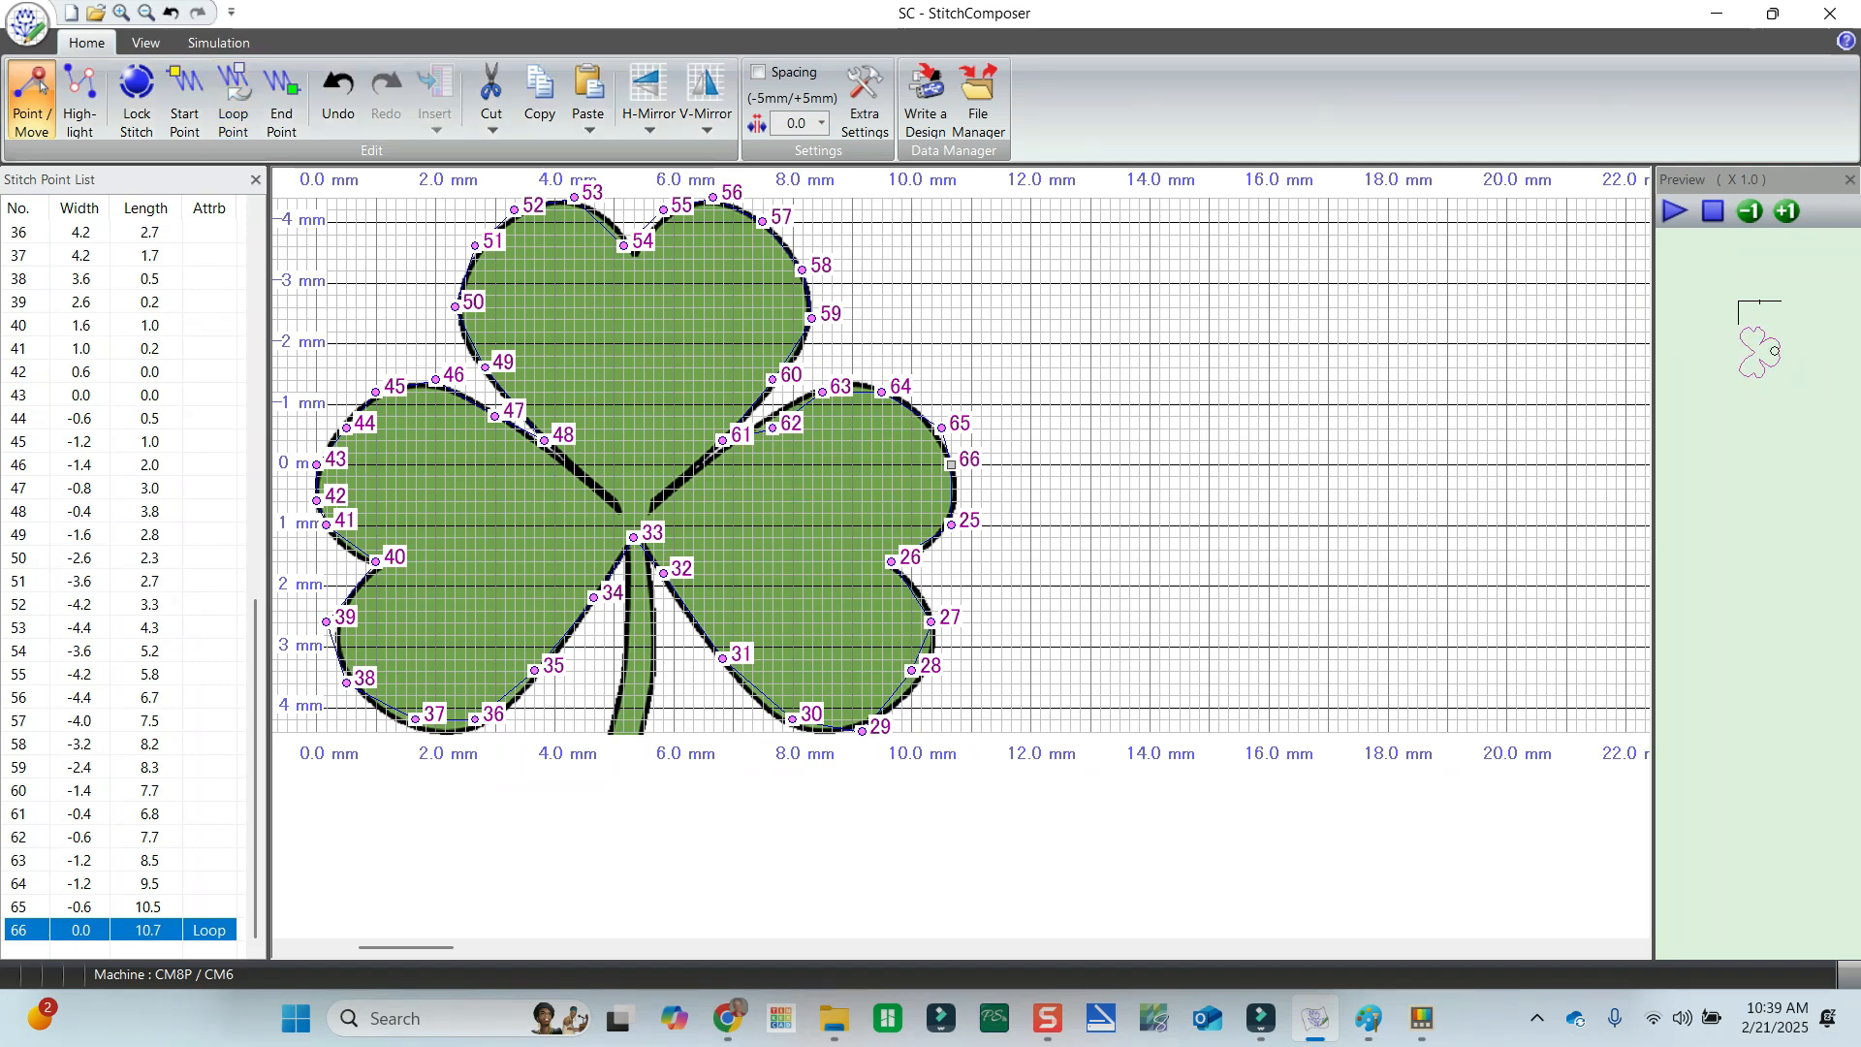
{"action": "left_click", "coordinate": [1779, 448]}
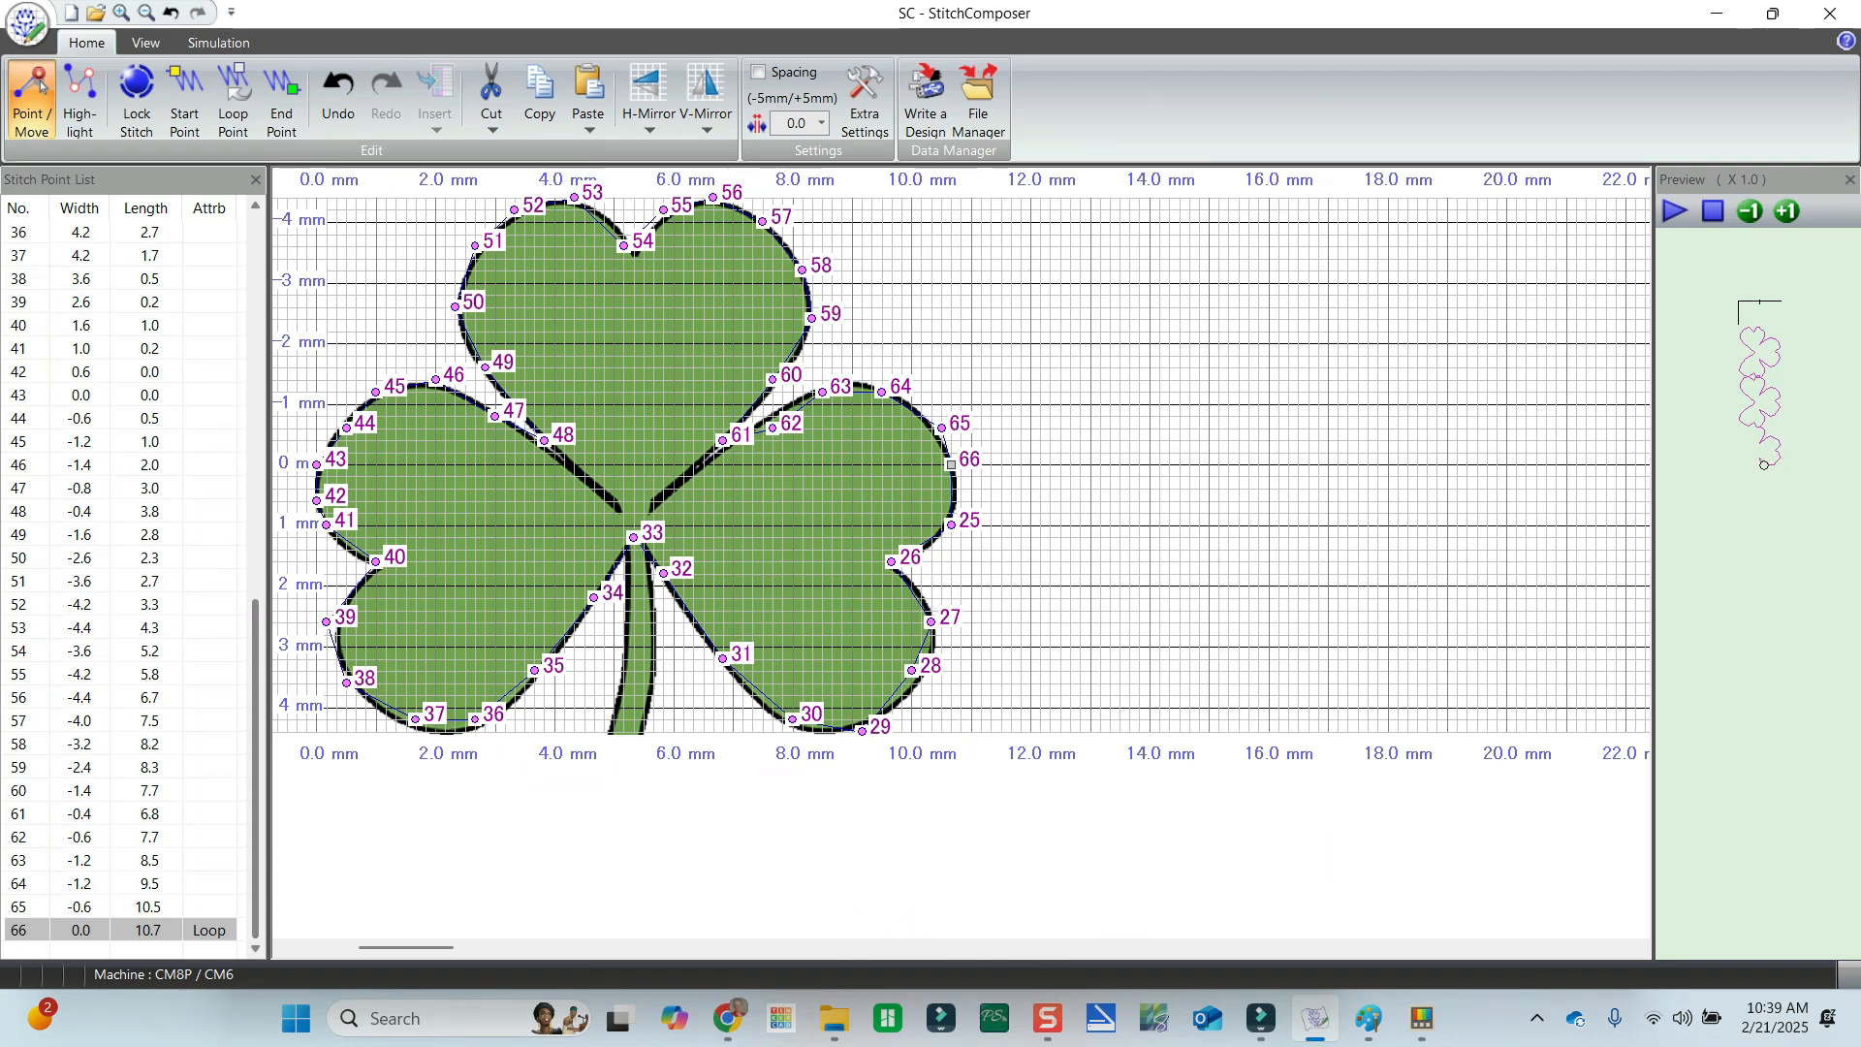
Add four finishing points (width/length -0.6/10.5, 0.0/10.7, 0.4/10.7, 0.0/10.7 mm) and set the first of them as the end point.
{"action": "left_click", "coordinate": [41, 85]}
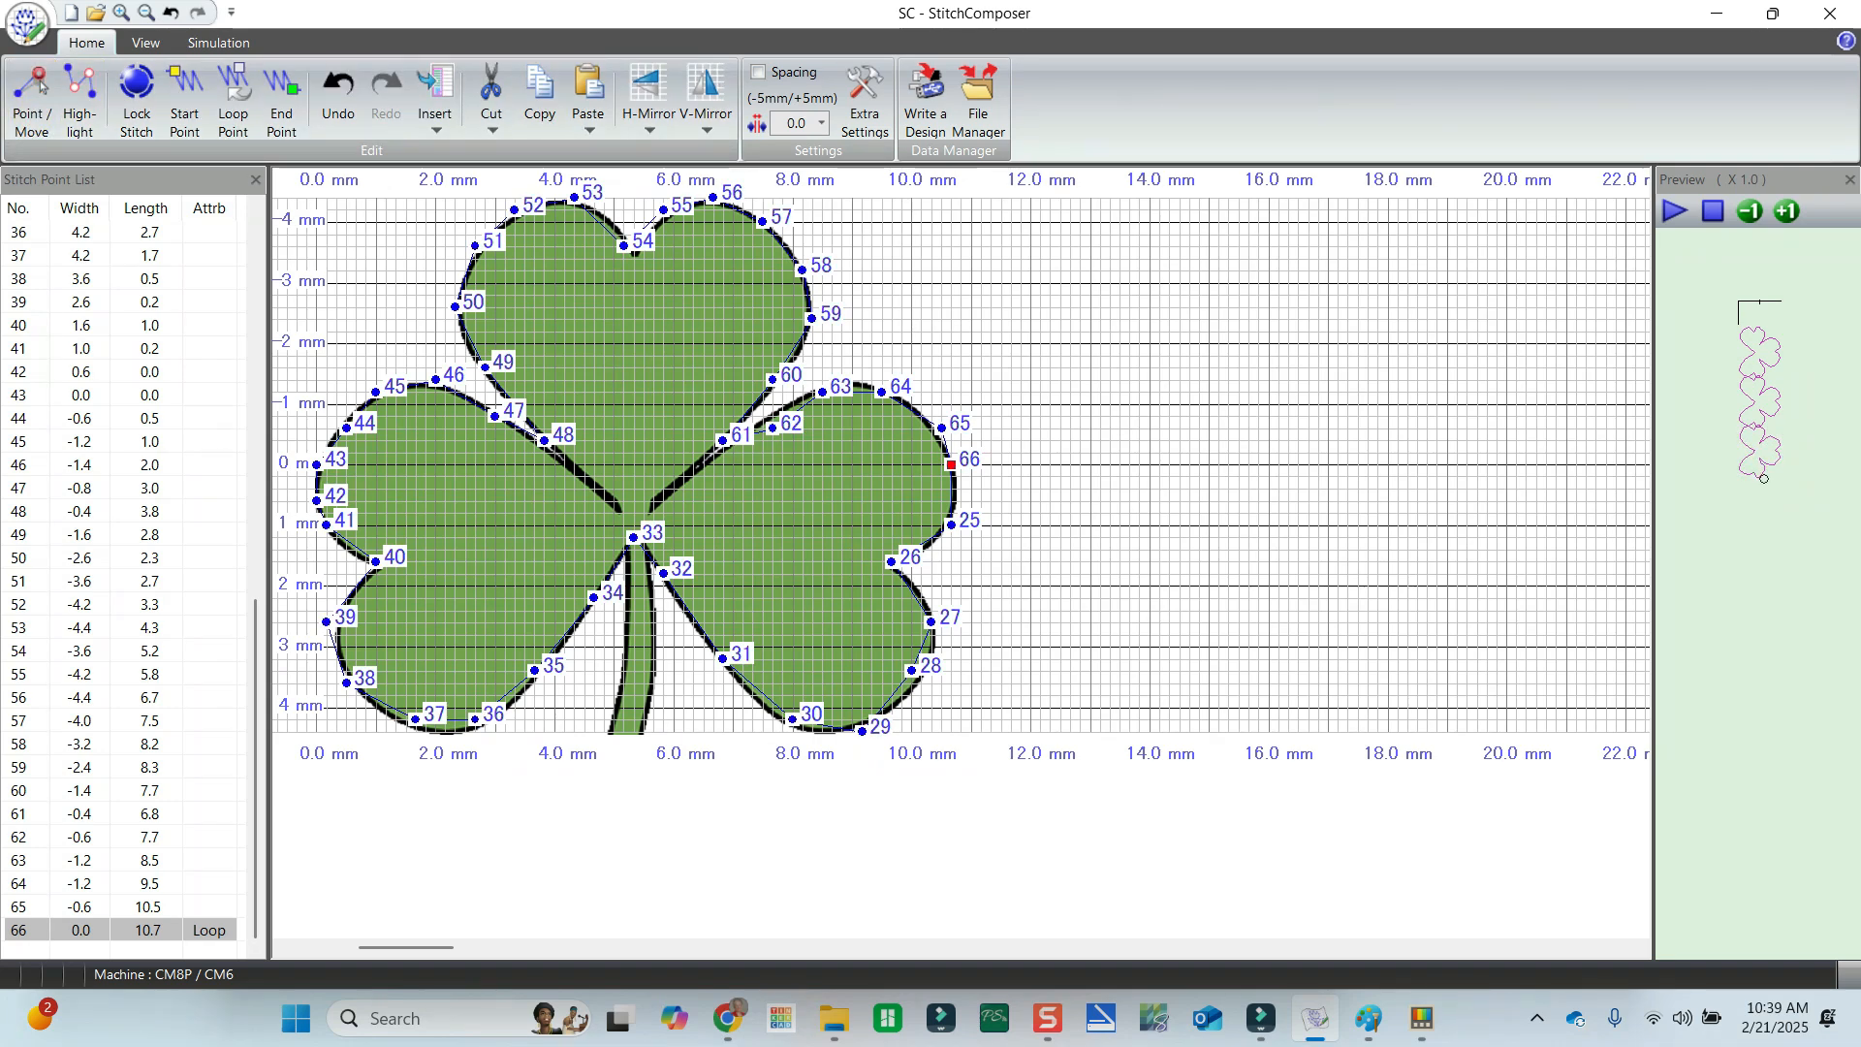
{"action": "left_click", "coordinate": [941, 427]}
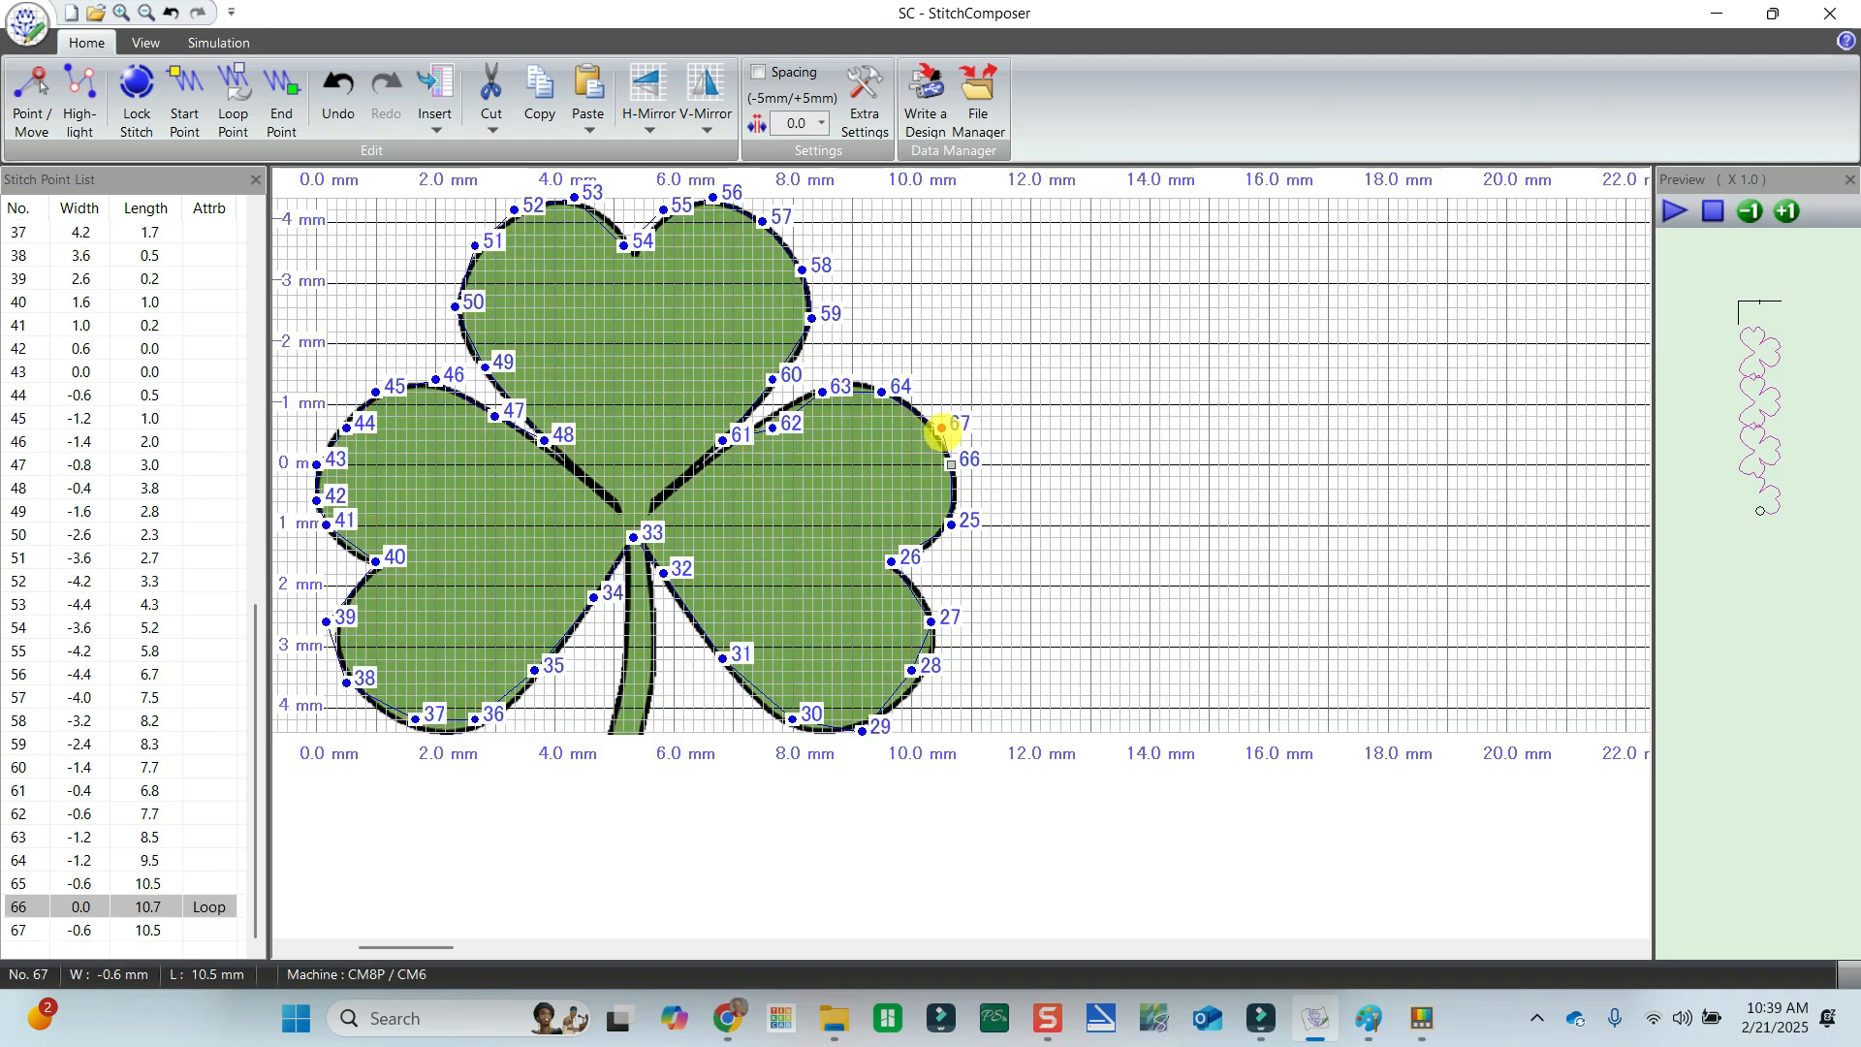
{"action": "left_click", "coordinate": [951, 464]}
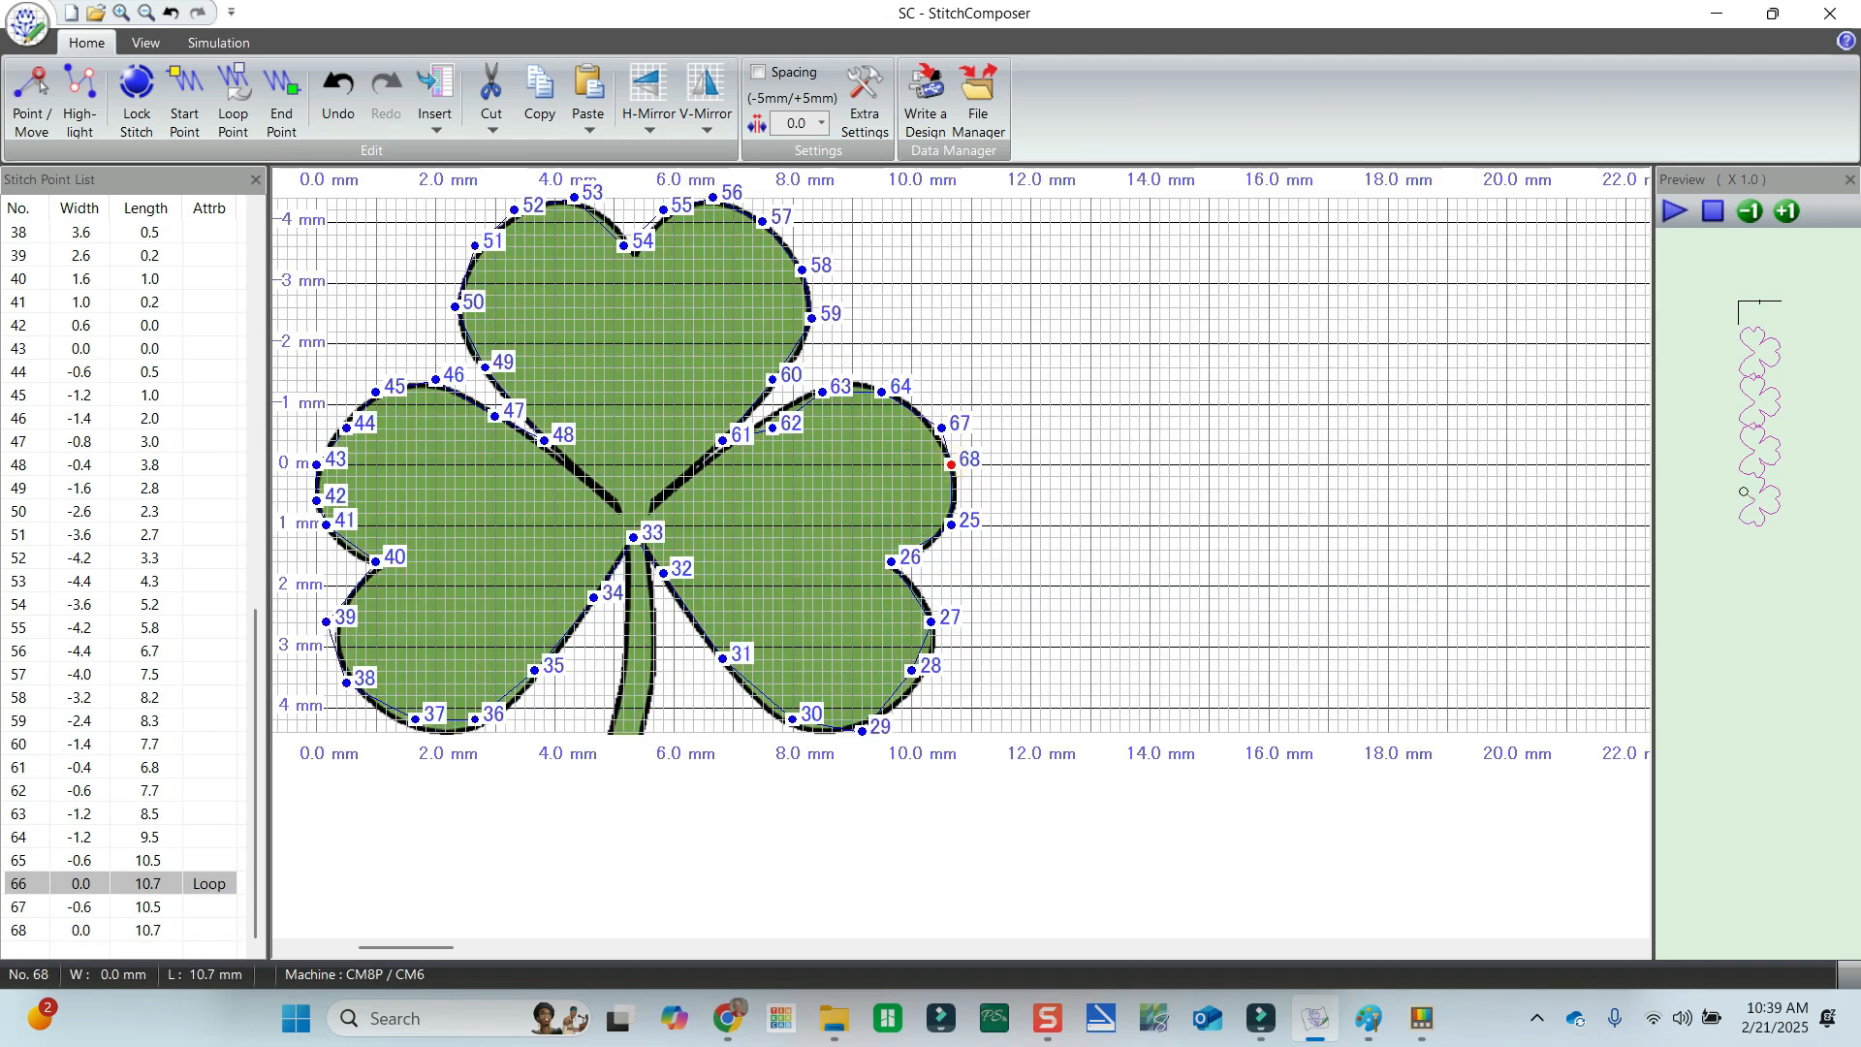
{"action": "left_click", "coordinate": [951, 487]}
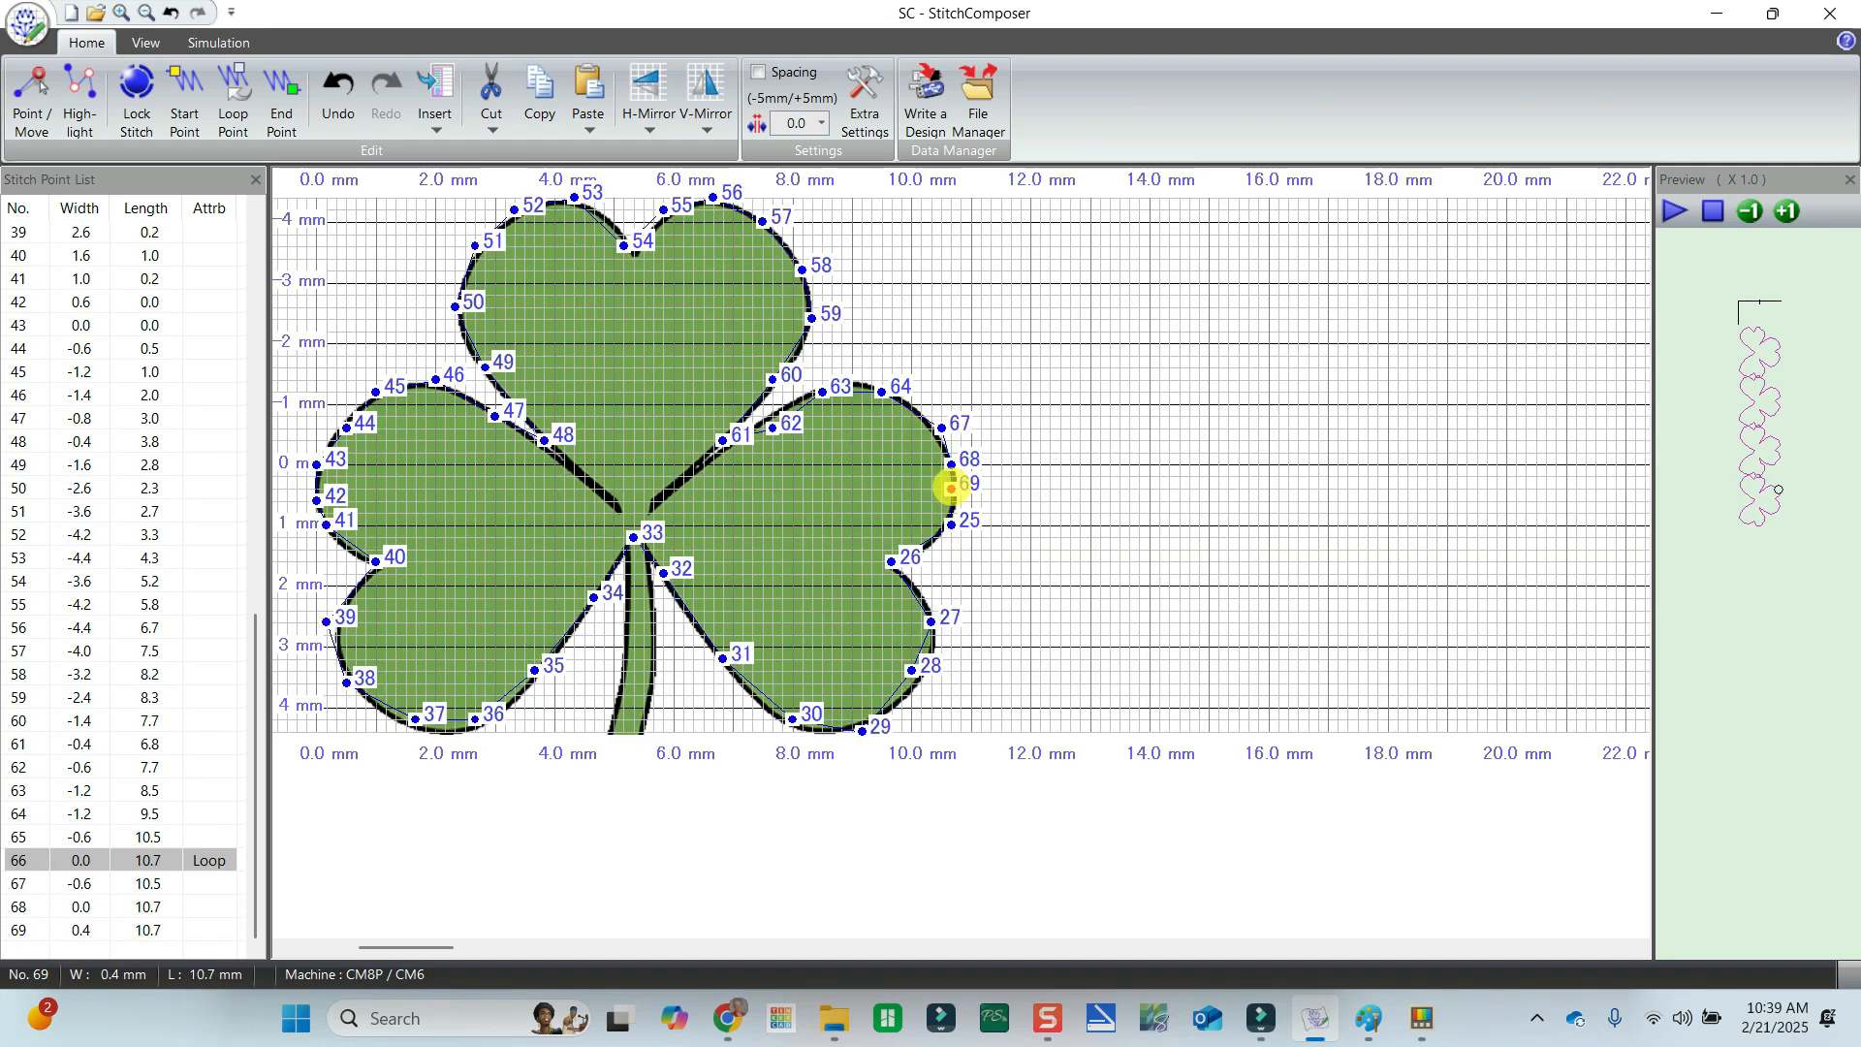
{"action": "left_click", "coordinate": [951, 465]}
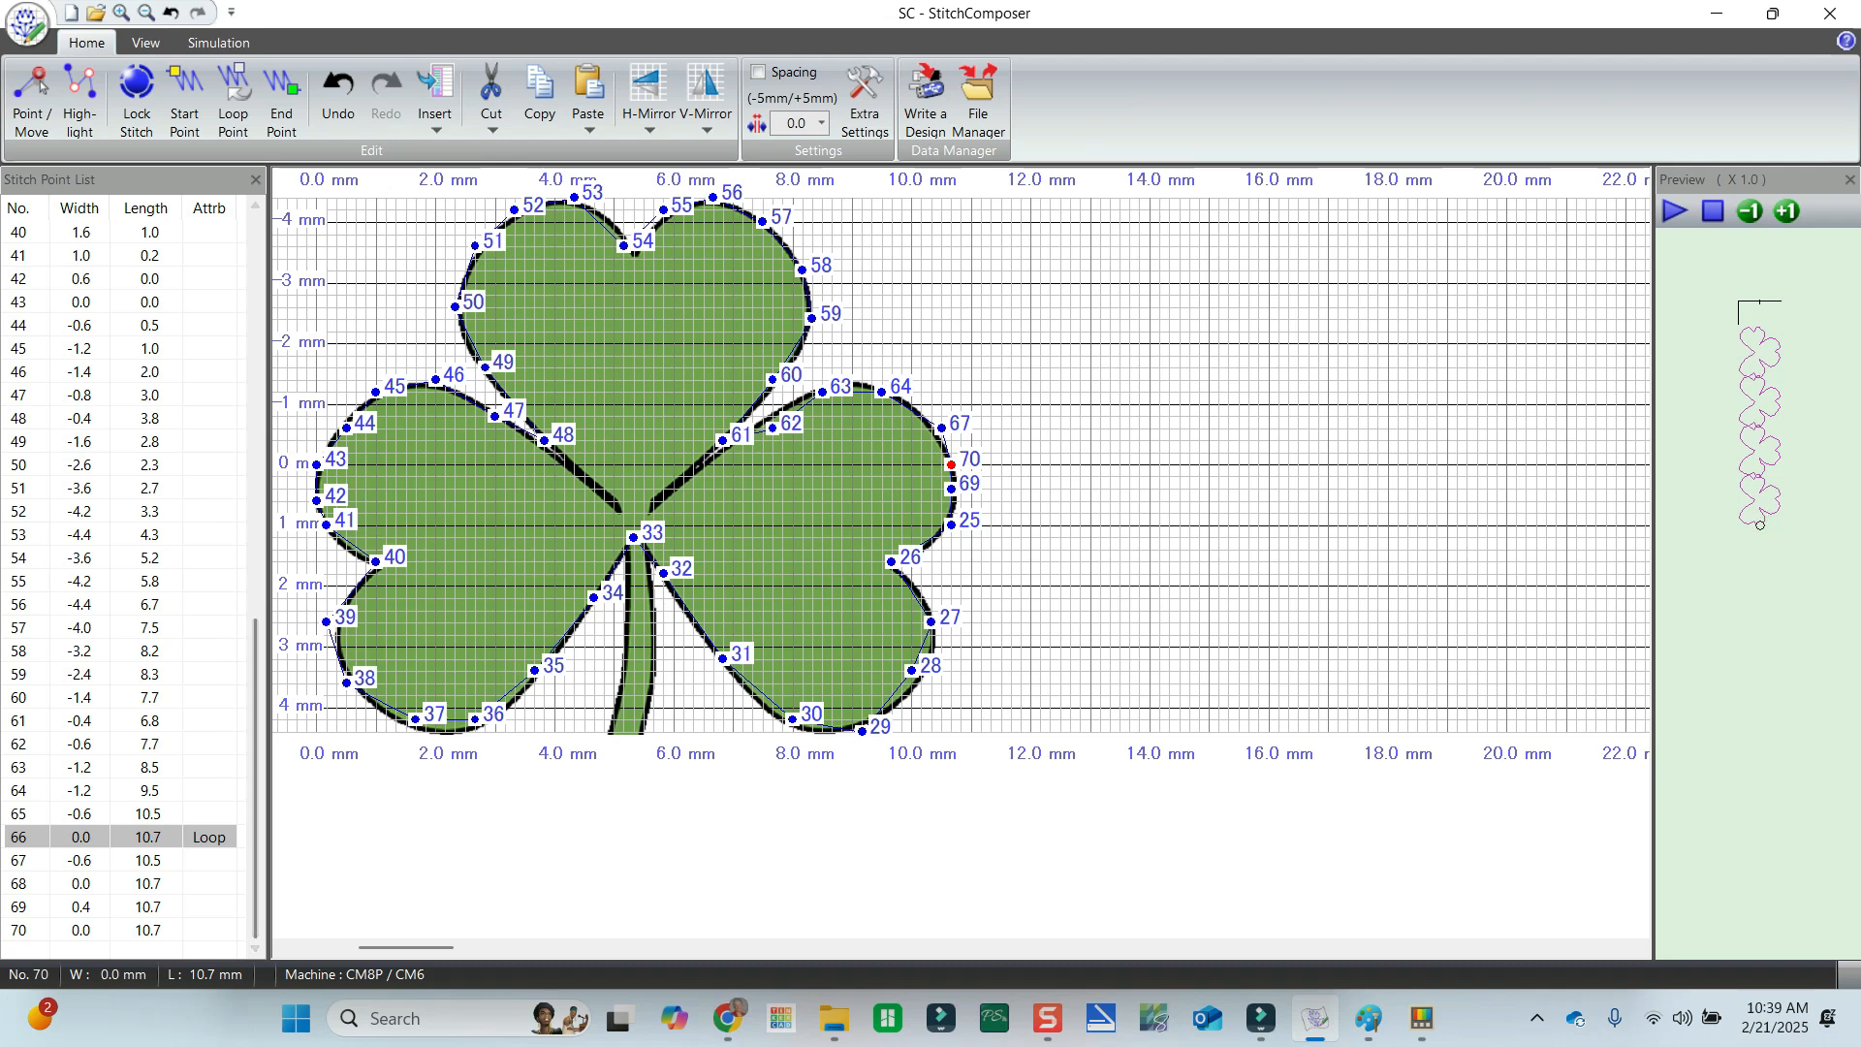
{"action": "left_click", "coordinate": [194, 861]}
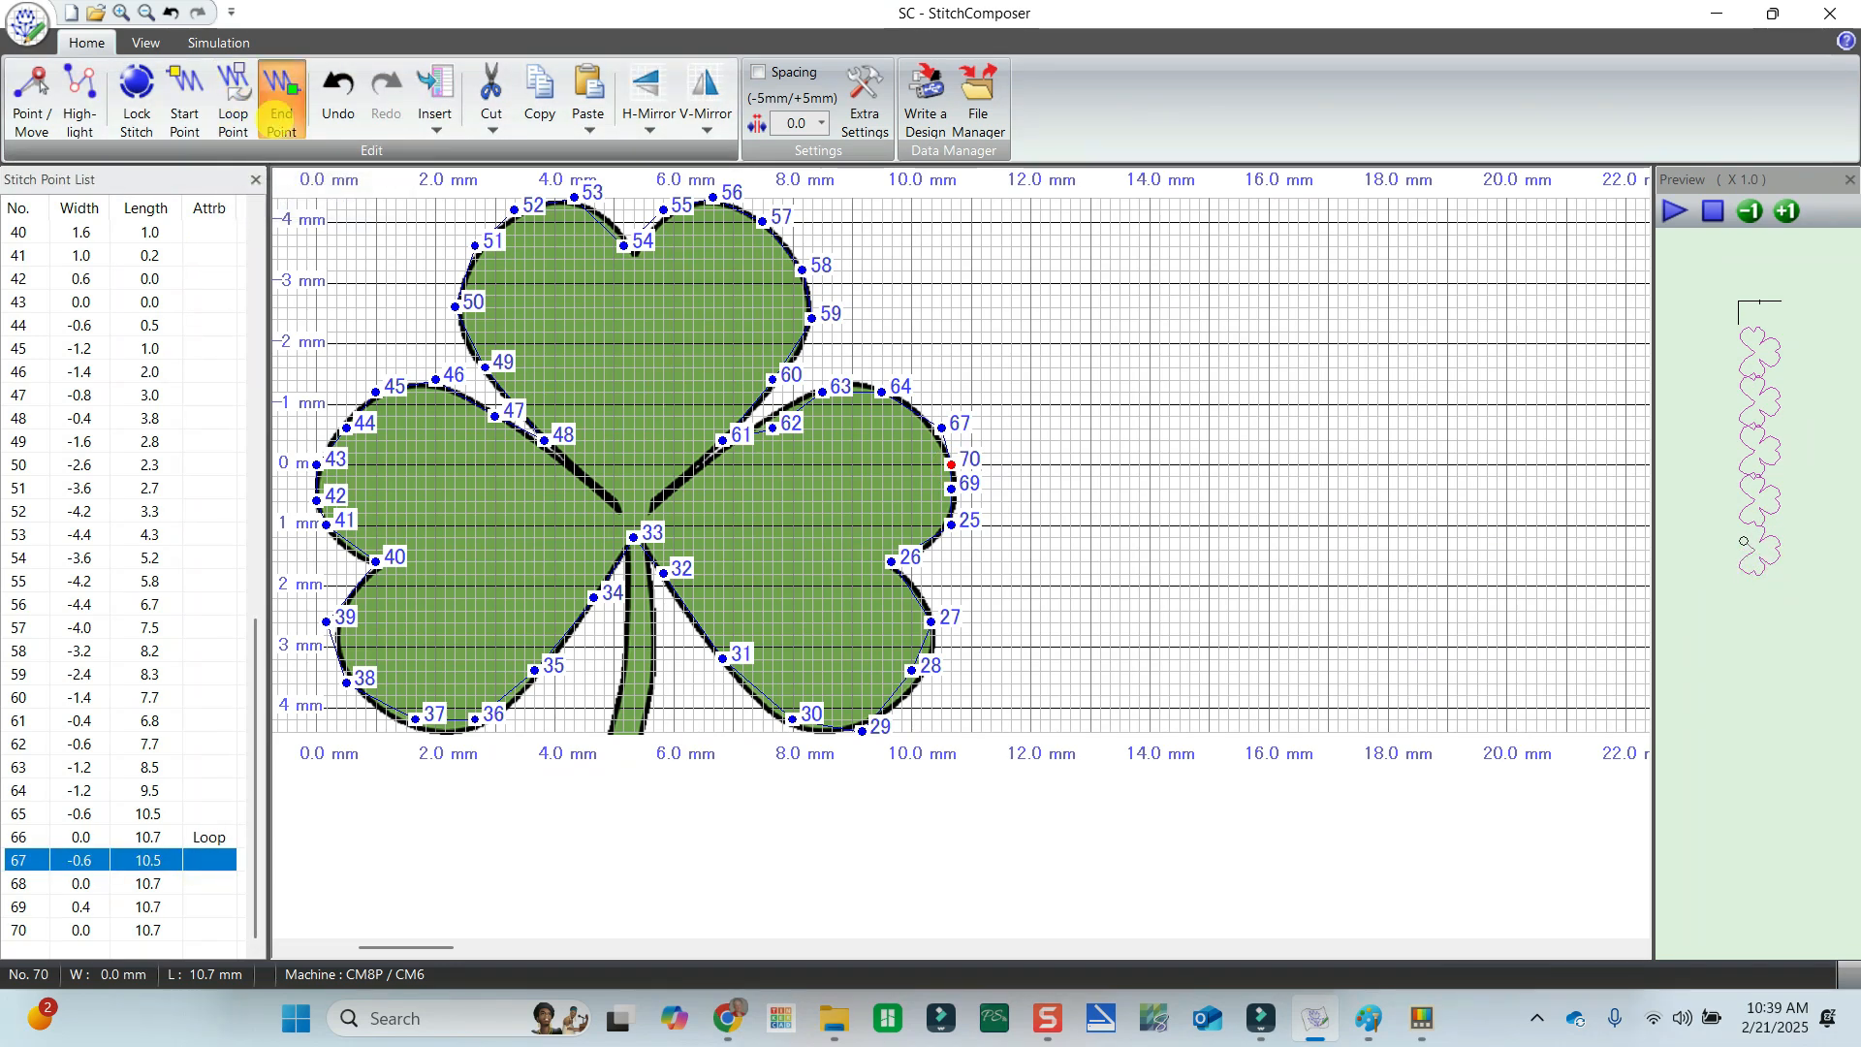
{"action": "left_click", "coordinate": [281, 97]}
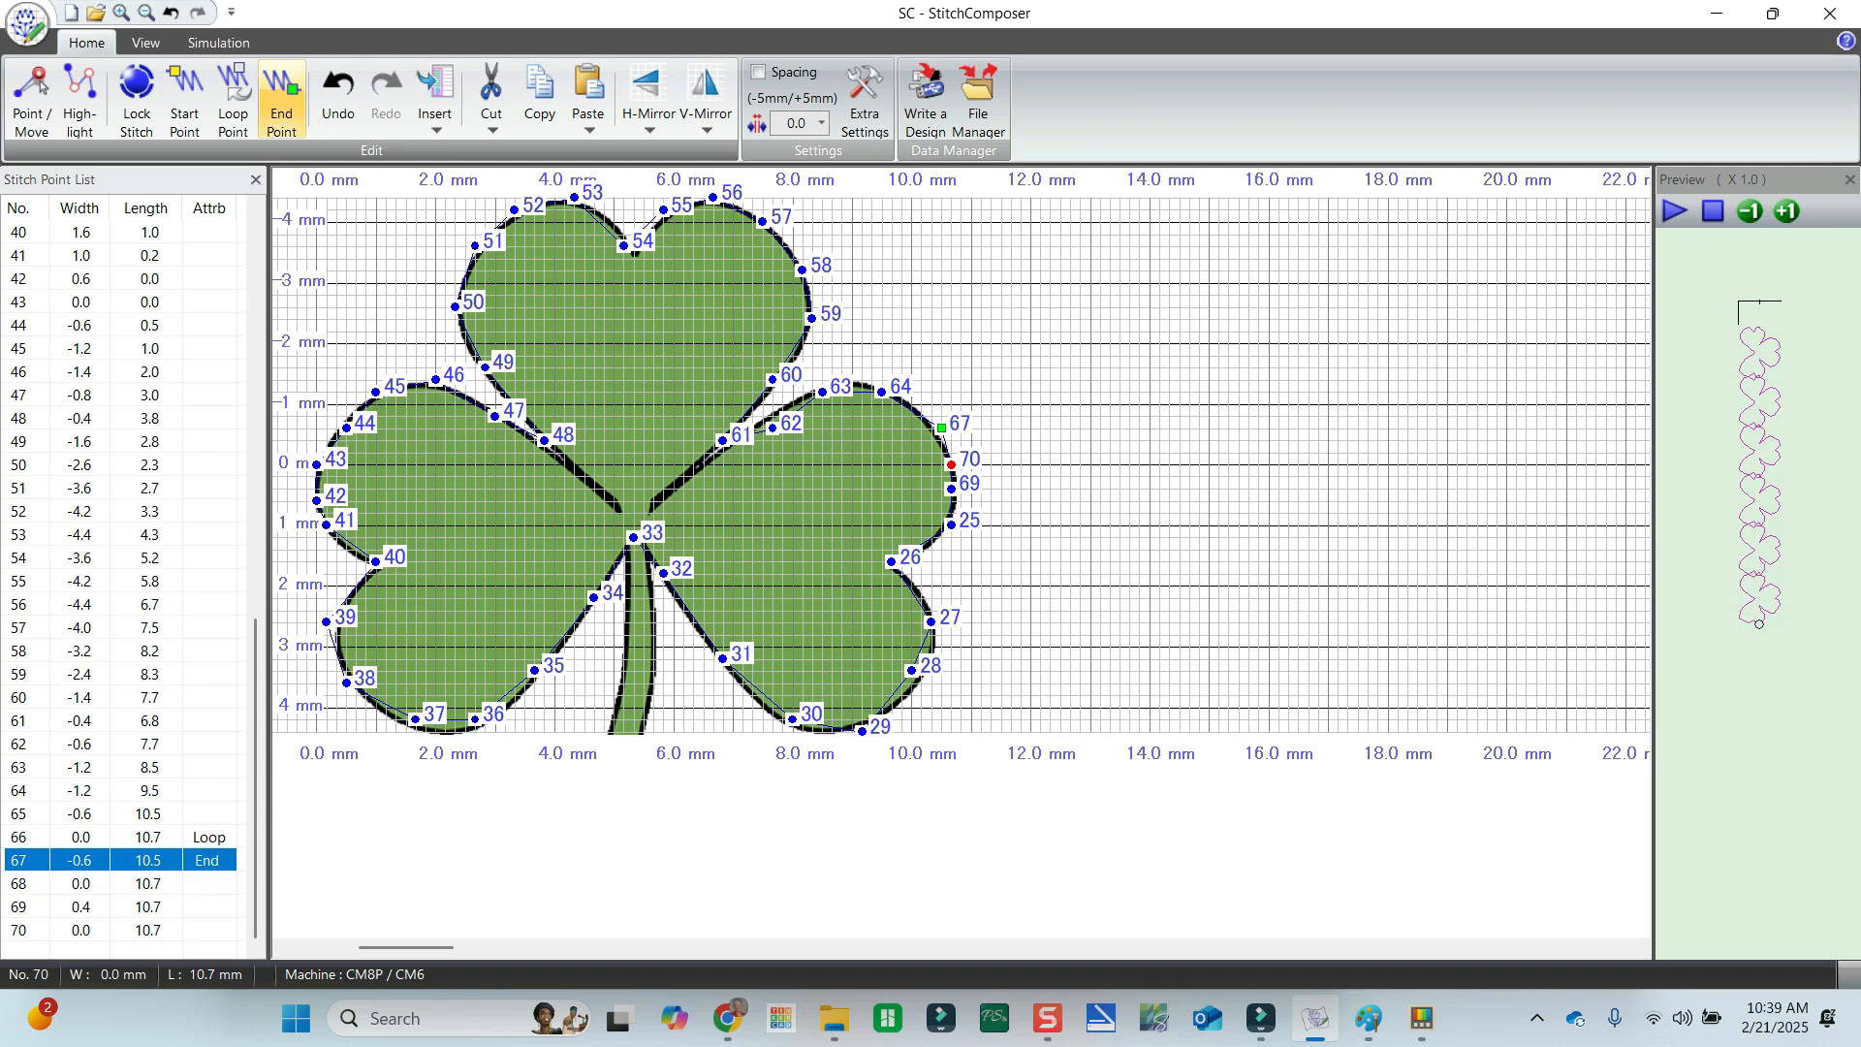
Start a new blank design without saving the shamrock stitch.
{"action": "left_click", "coordinate": [70, 13]}
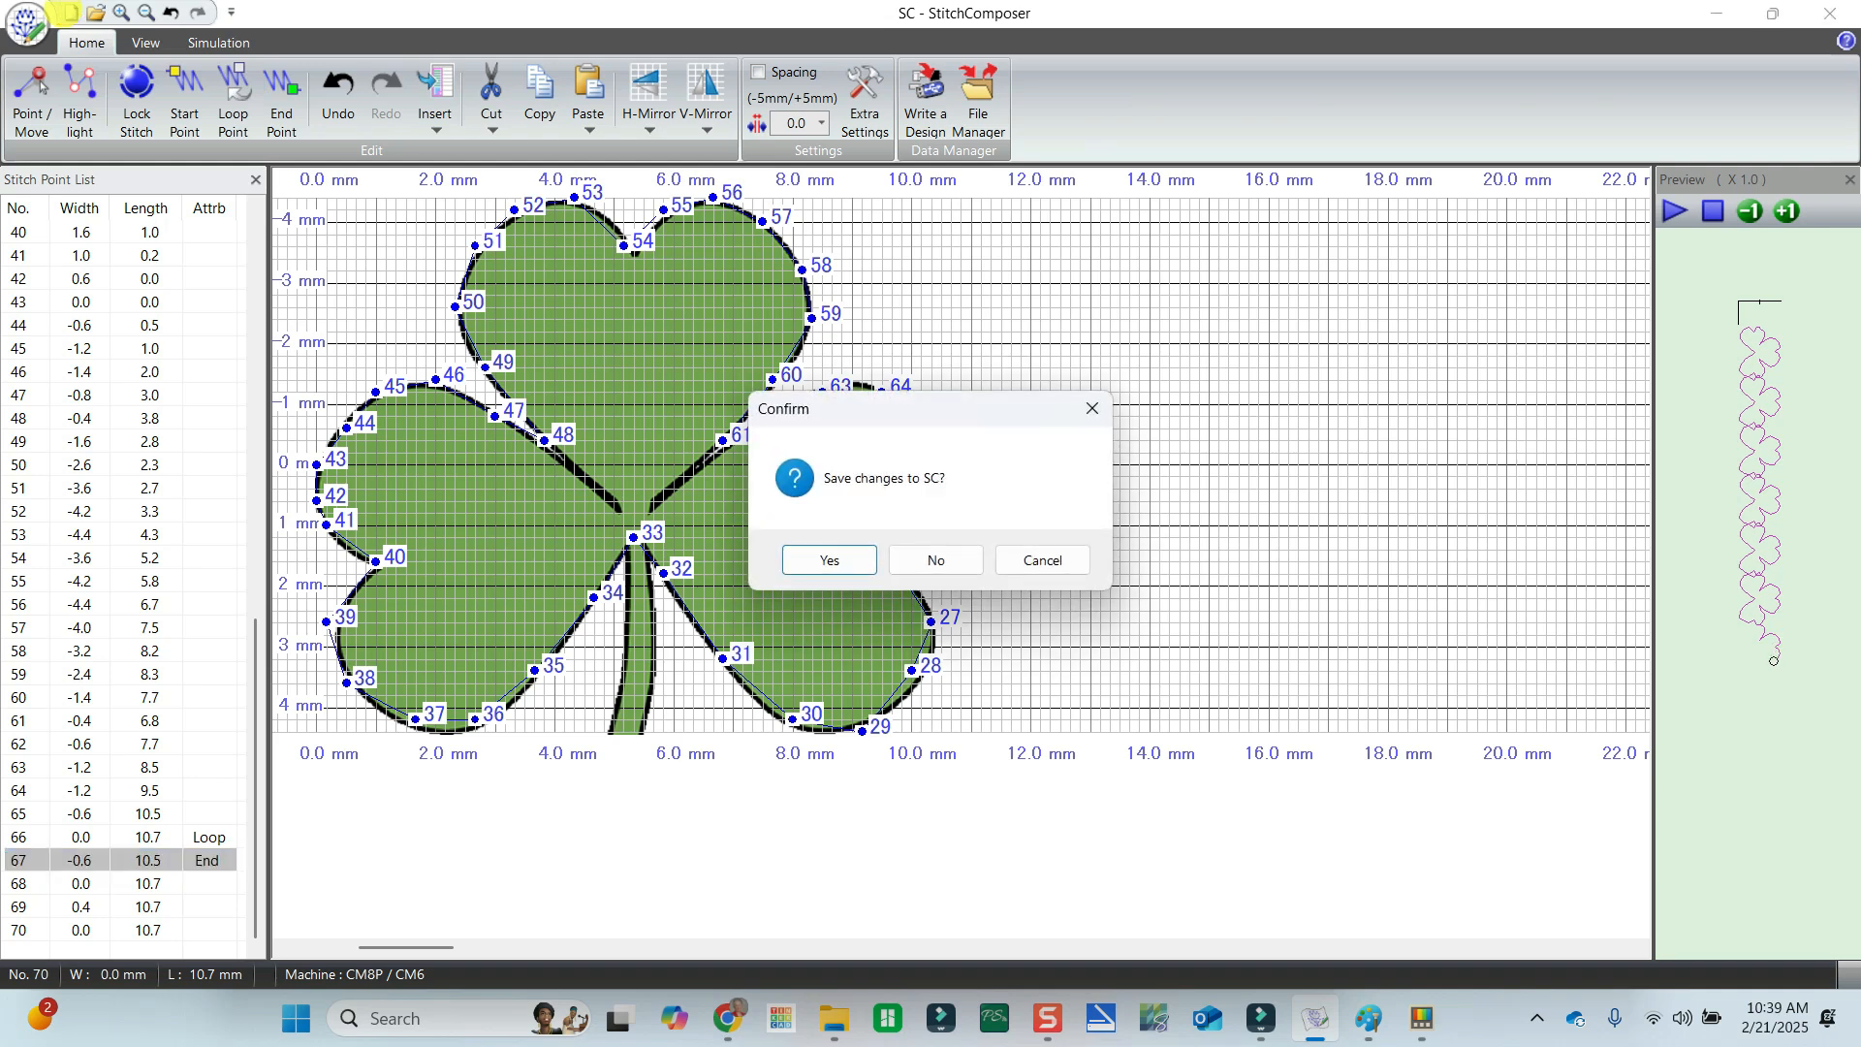
{"action": "left_click", "coordinate": [919, 553]}
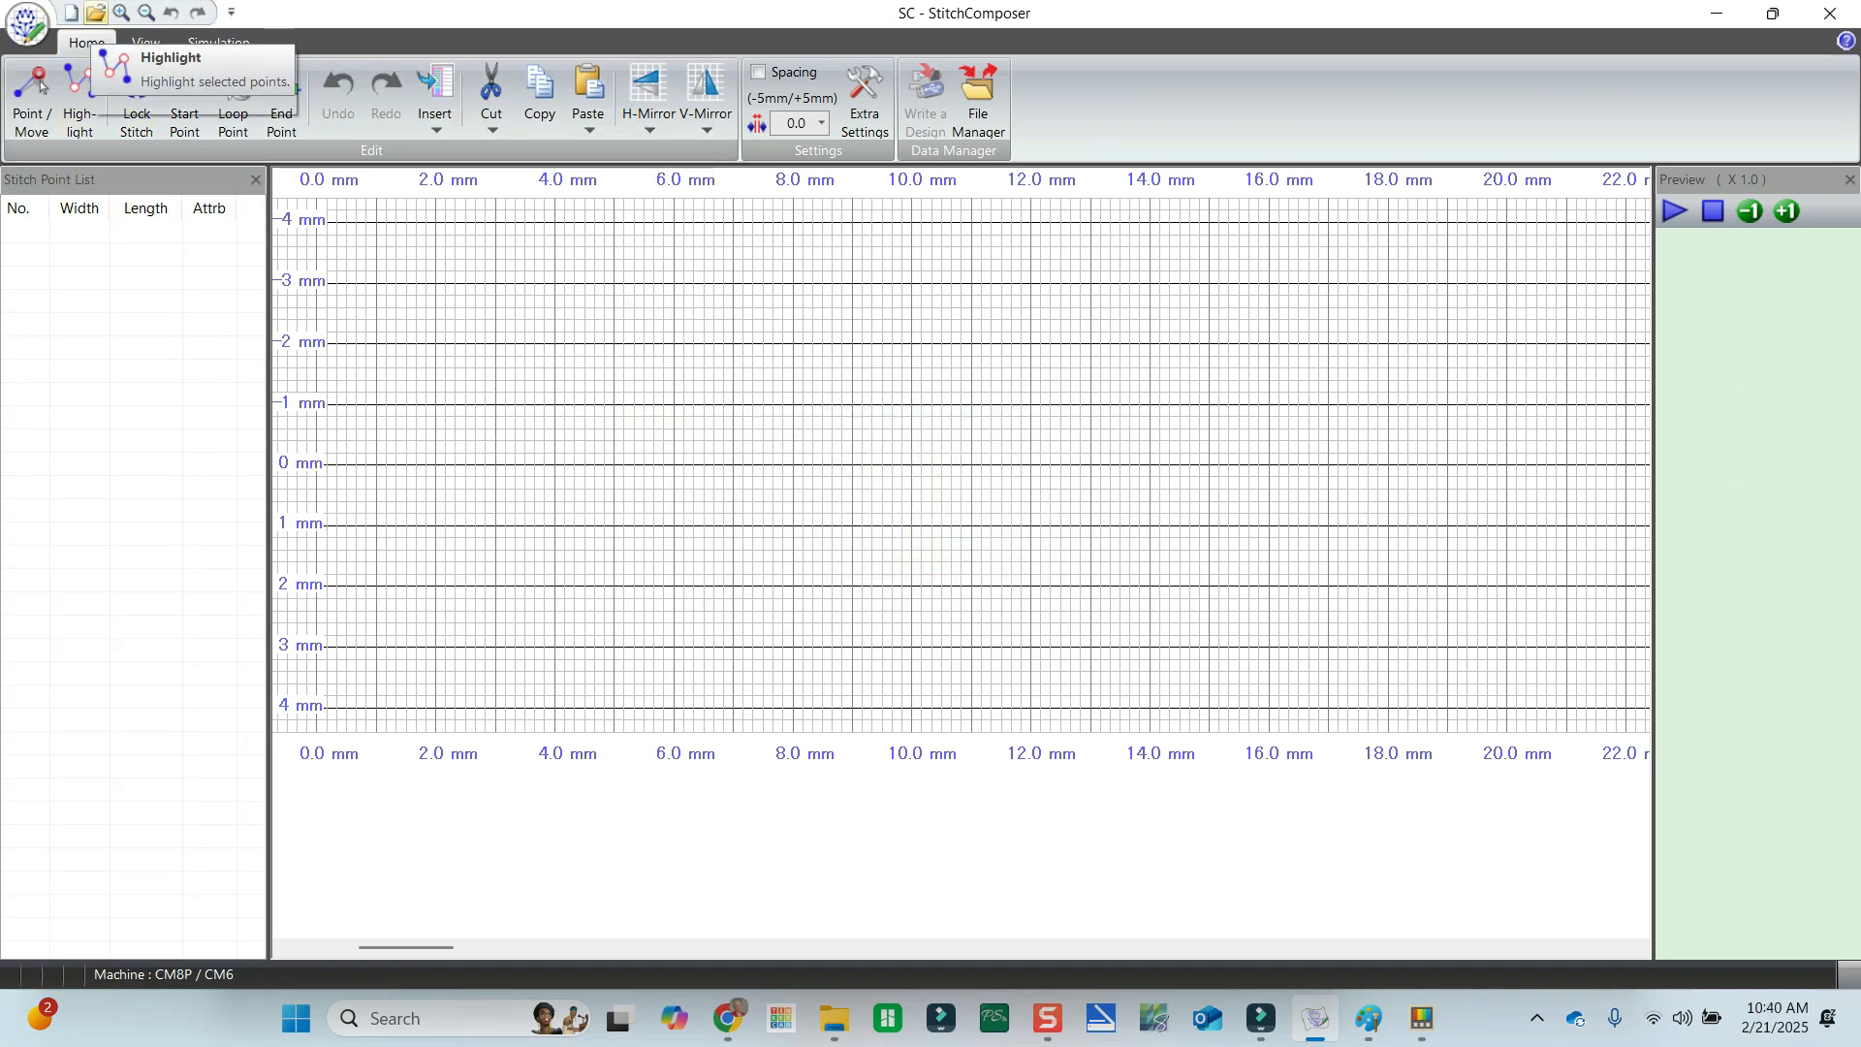
Open the stitch reference chart to browse the built-in stitch patterns.
{"action": "left_click", "coordinate": [27, 21]}
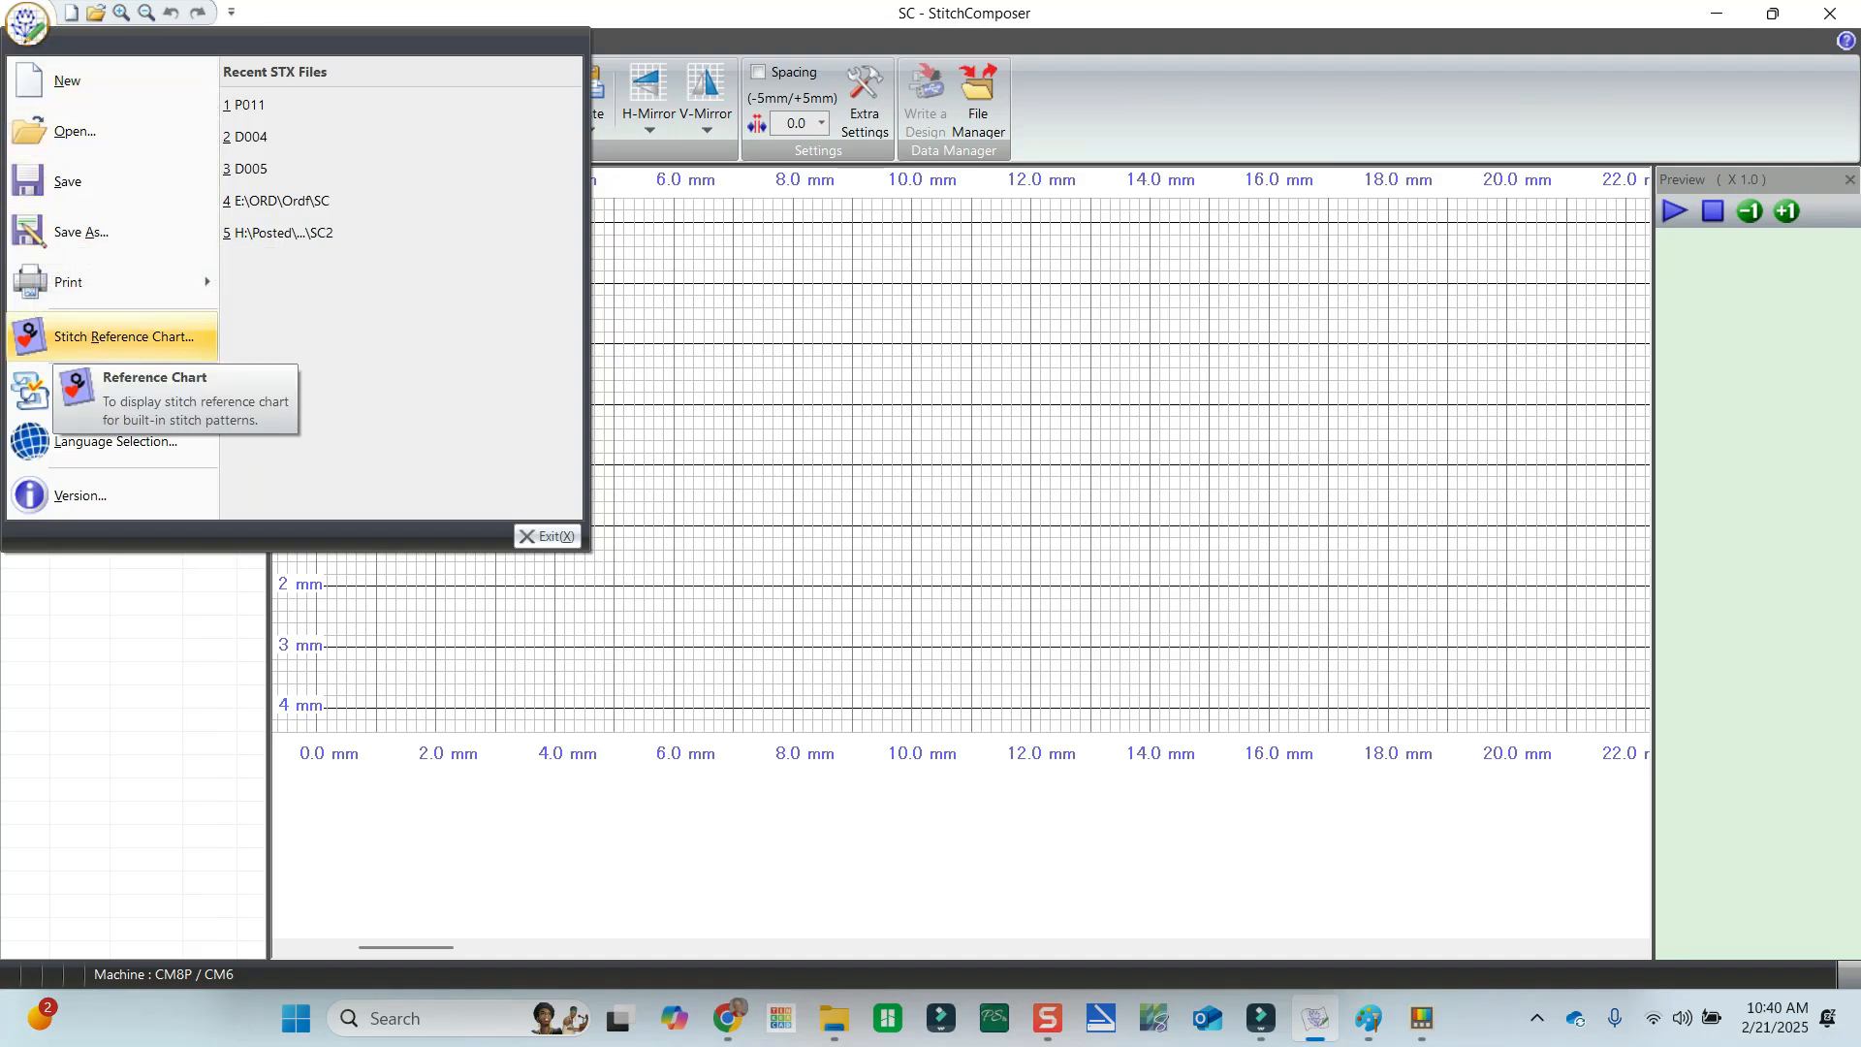
{"action": "left_click", "coordinate": [58, 341]}
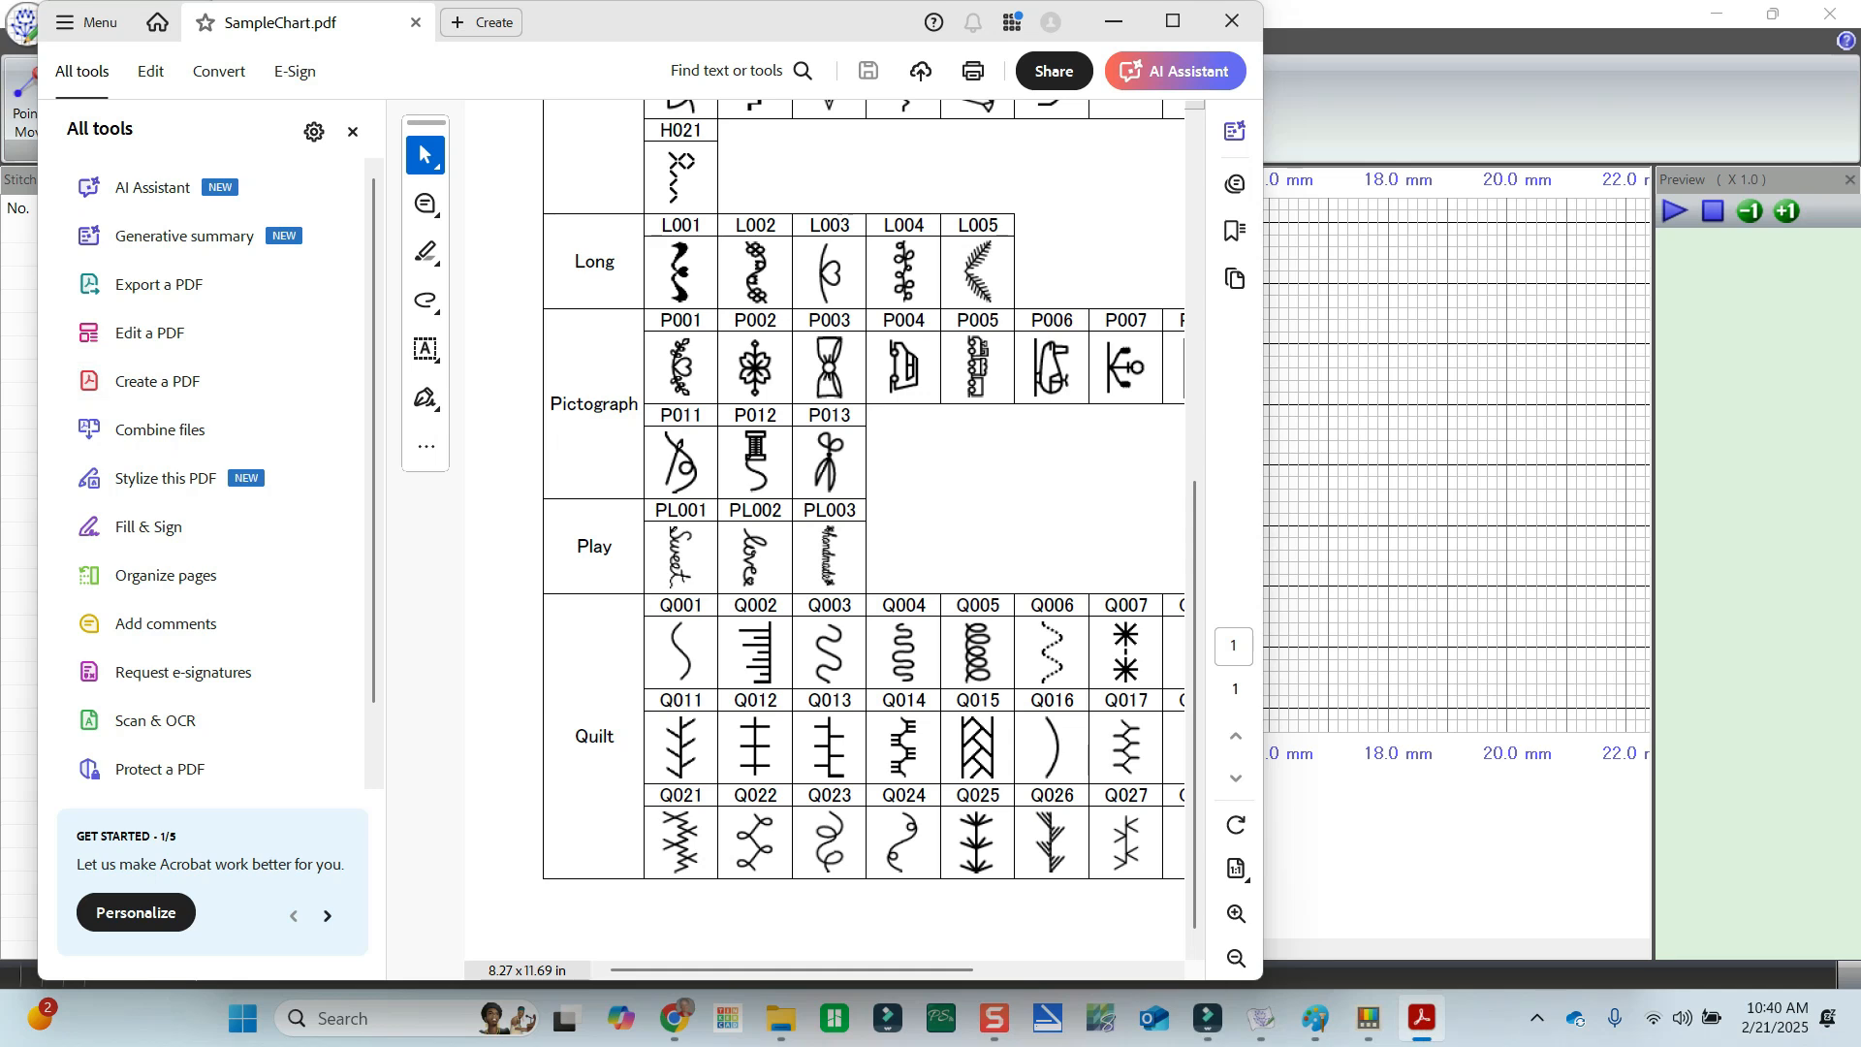
{"action": "left_click_drag", "start_coordinate": [1004, 495], "coordinate": [1060, 479]}
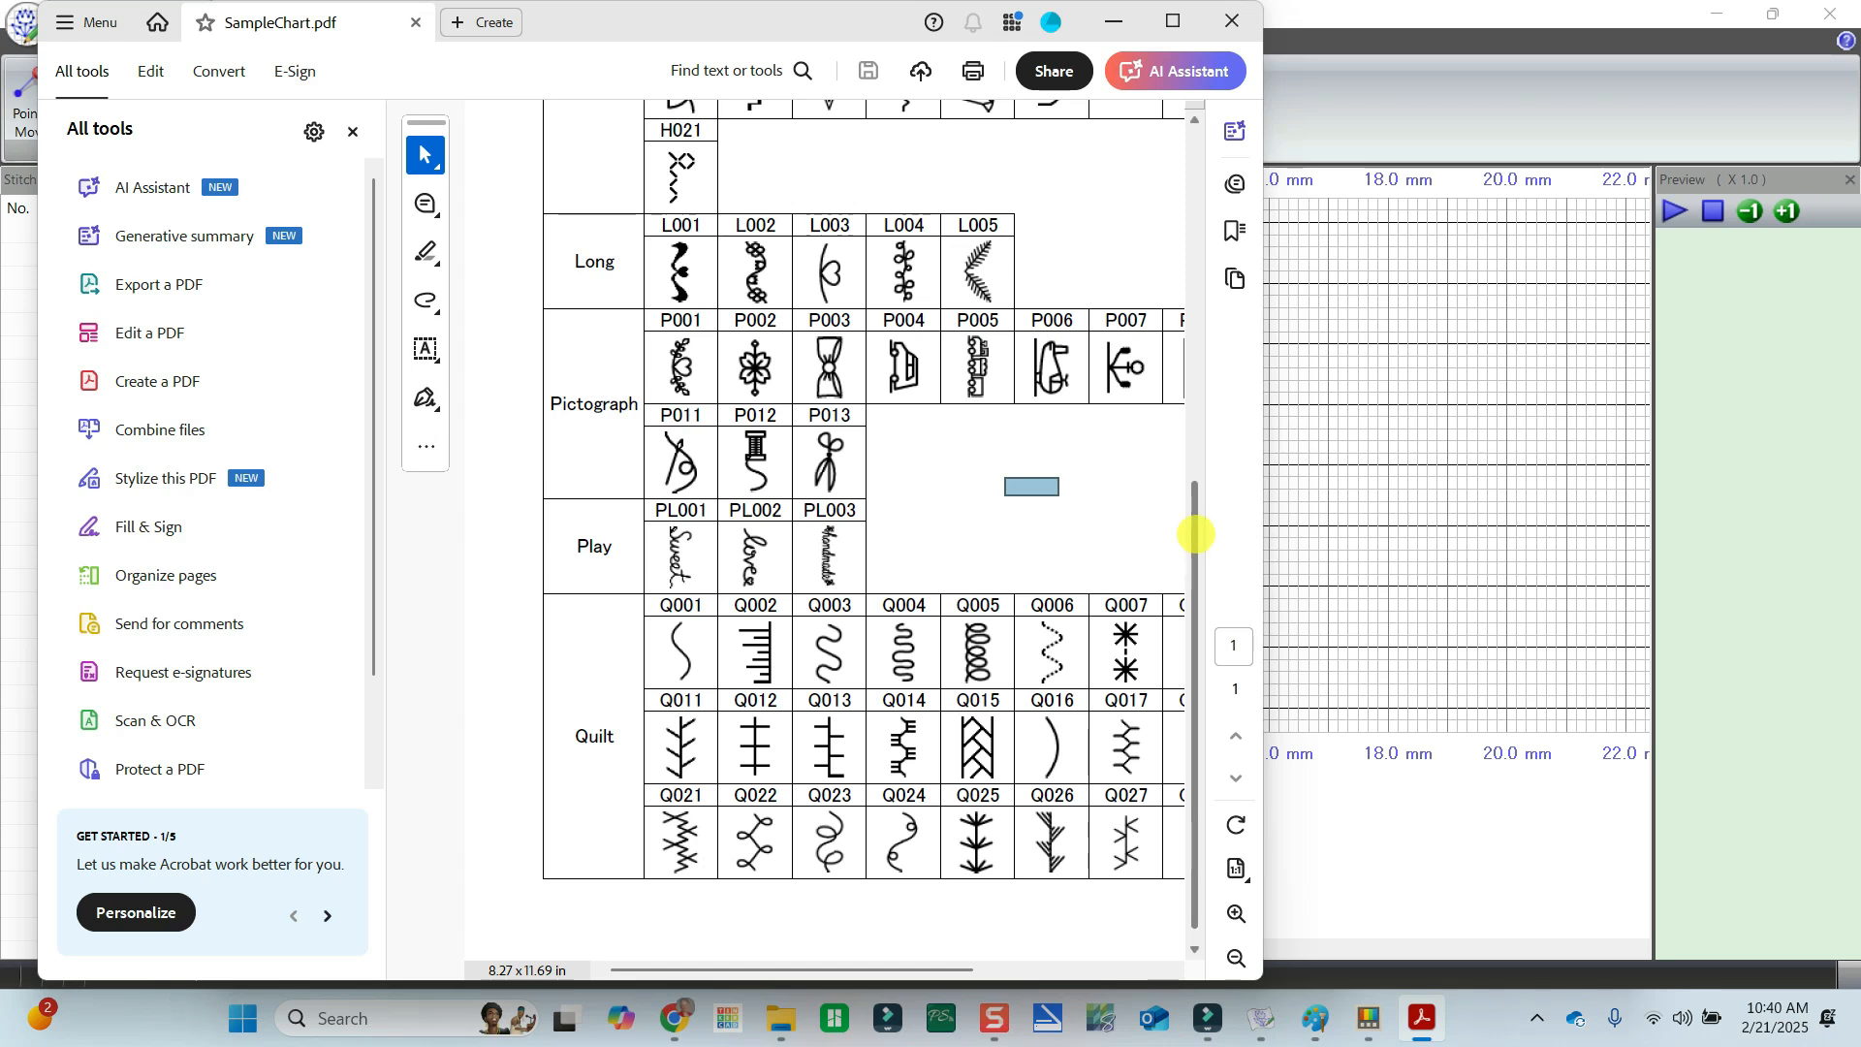
Look over the Heirloom, Long, Pictograph and Play stitches in the reference chart and close it.
{"action": "left_click_drag", "start_coordinate": [1195, 534], "coordinate": [1187, 374]}
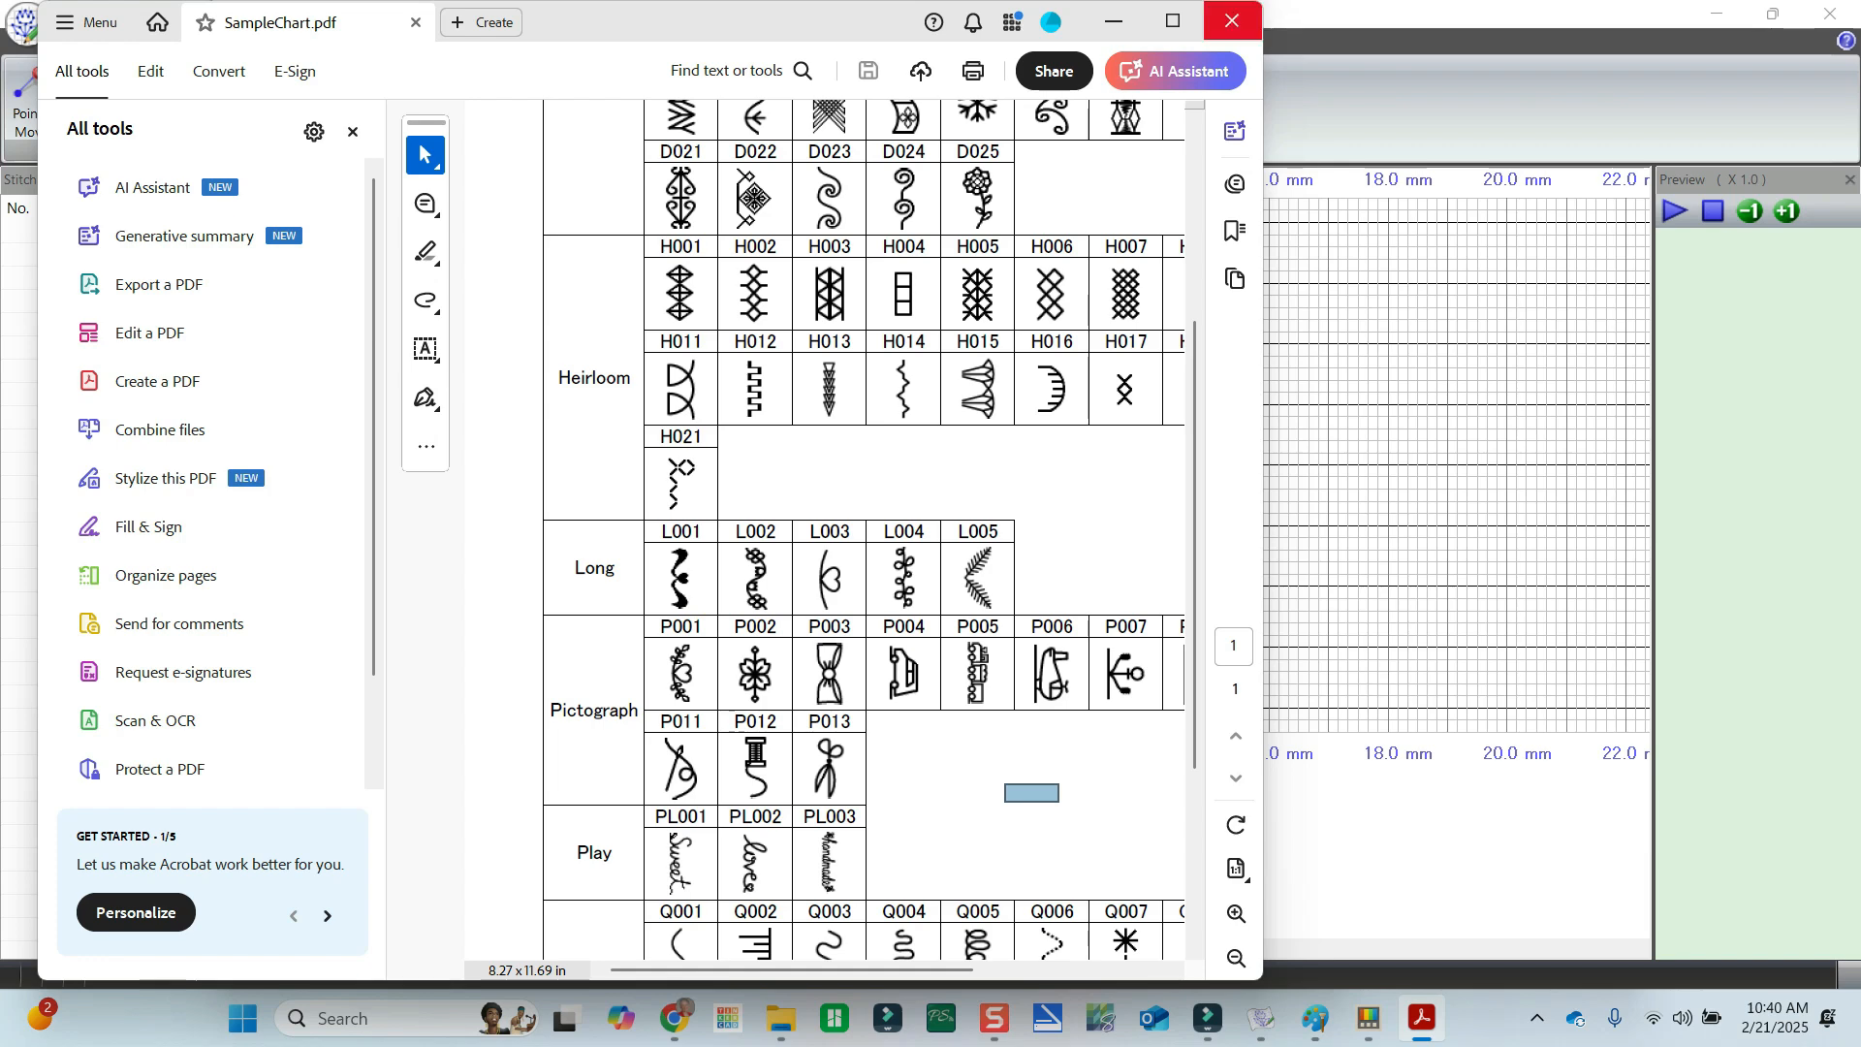
{"action": "left_click", "coordinate": [1231, 20]}
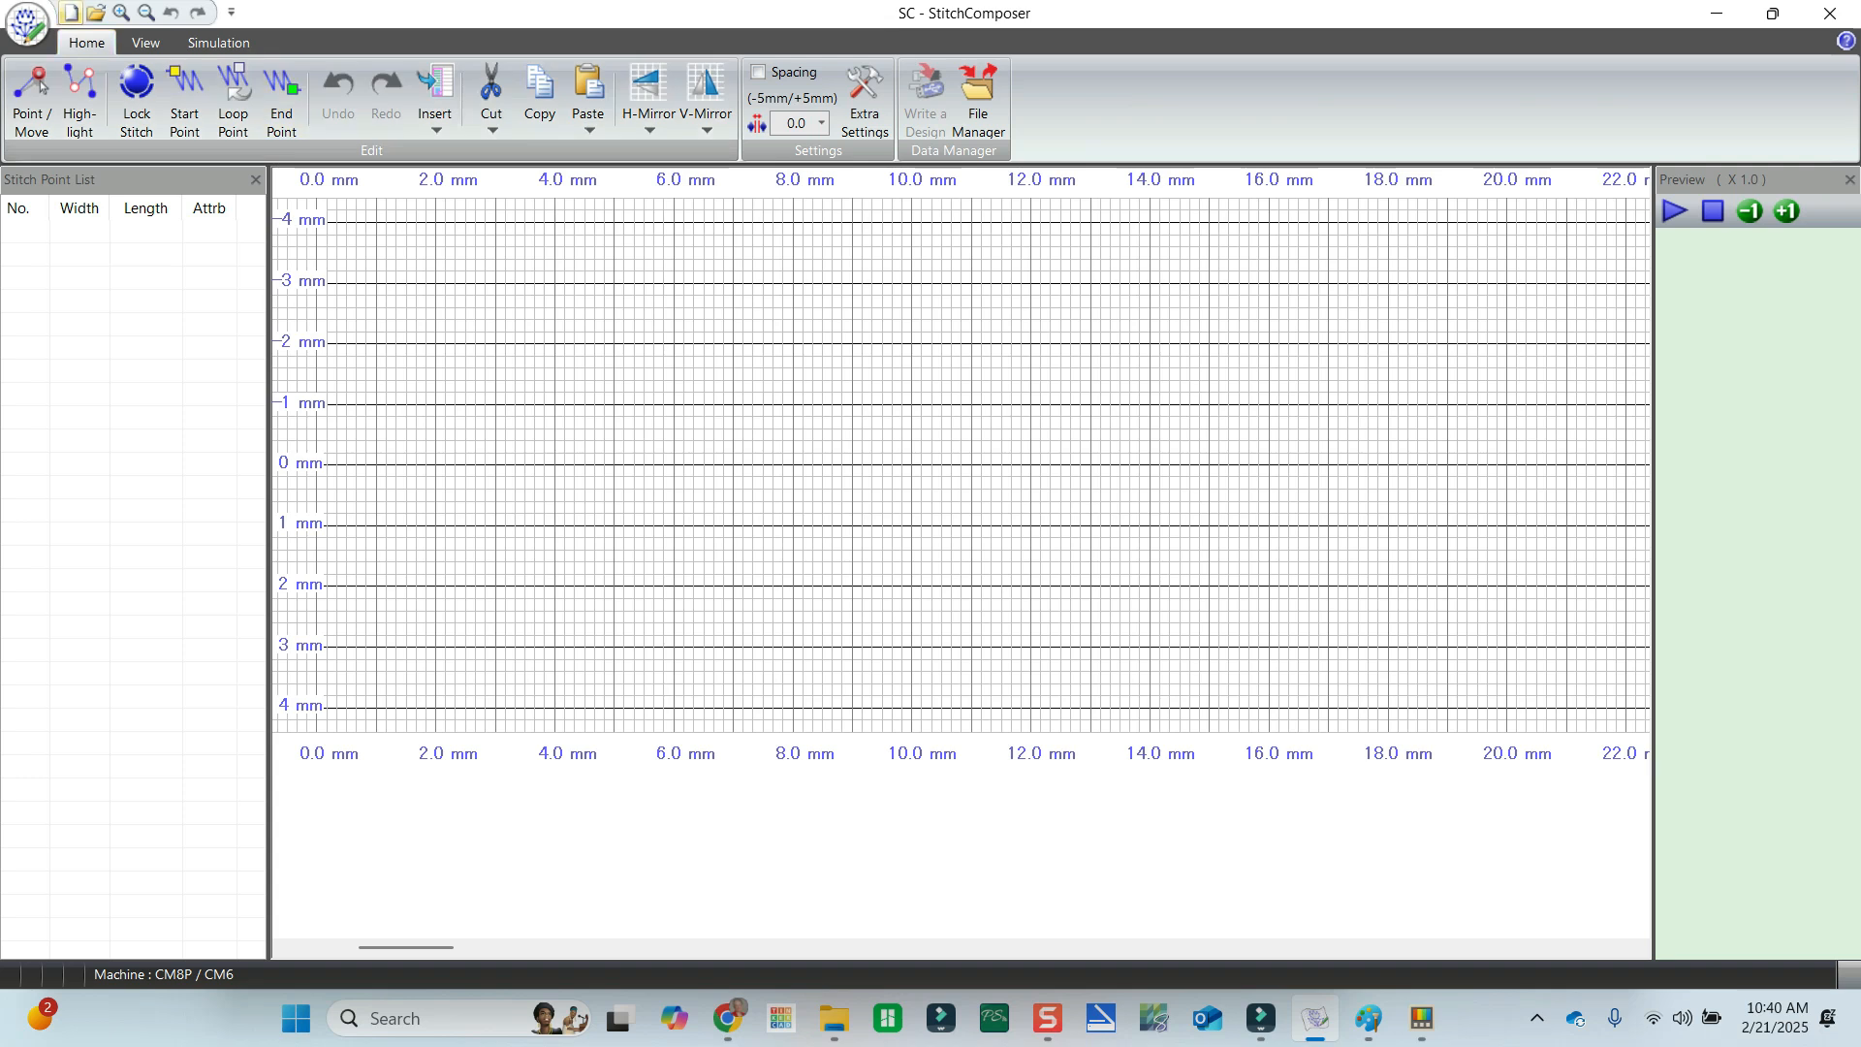
Preview several built-in heirloom stitches, including H005 and H007 to H009, and open H011.
{"action": "left_click", "coordinate": [95, 12]}
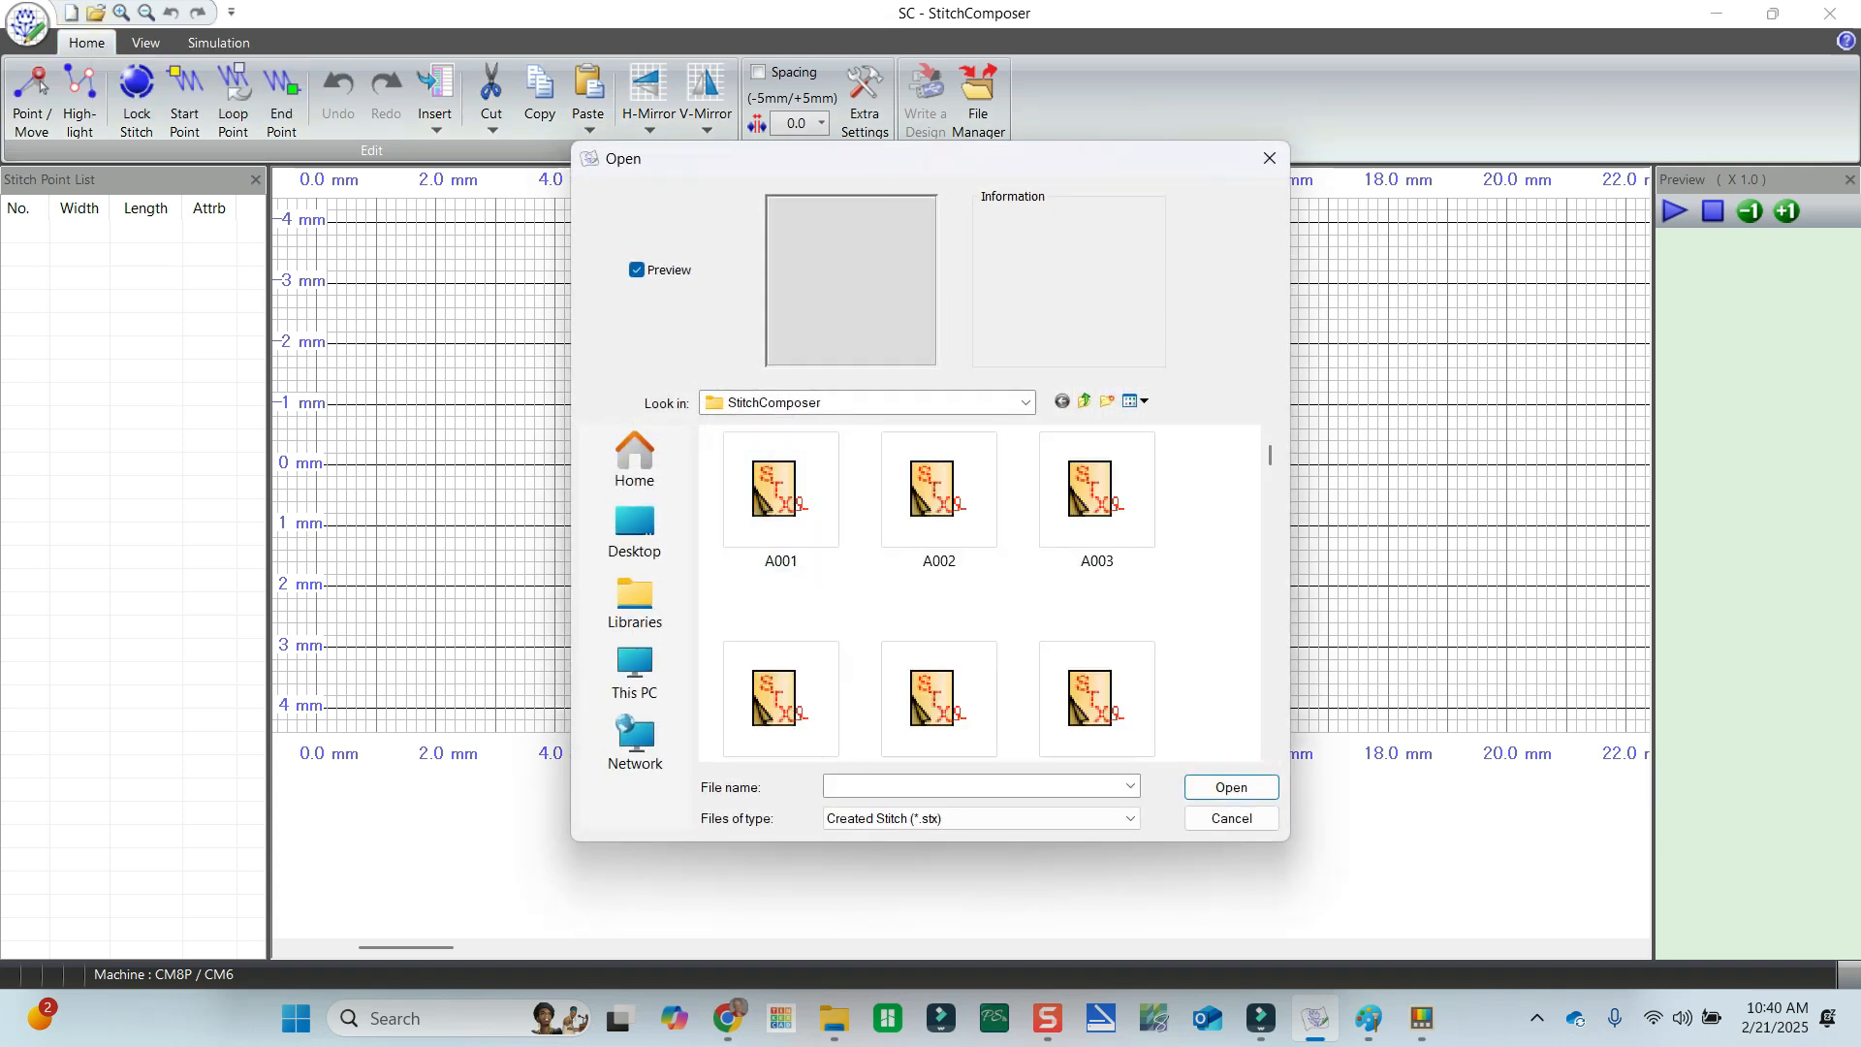
{"action": "left_click_drag", "start_coordinate": [1270, 454], "coordinate": [1270, 548]}
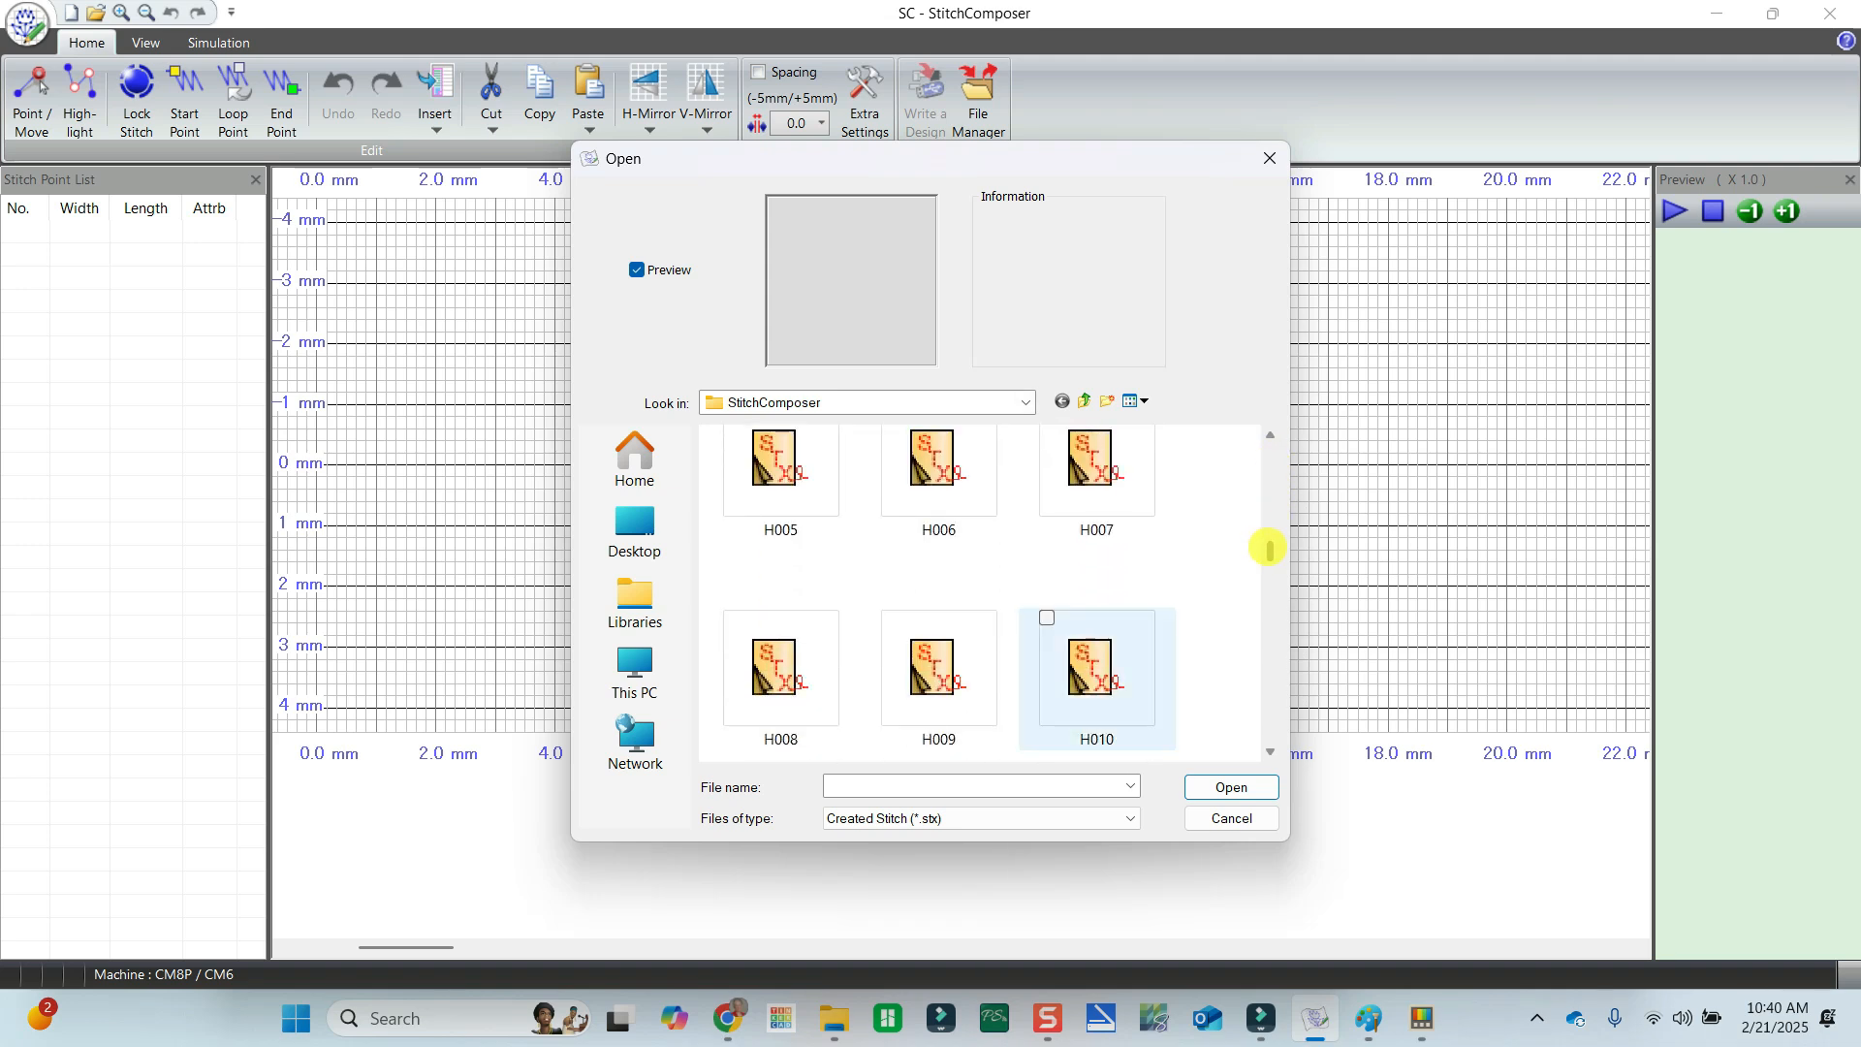
{"action": "left_click", "coordinate": [1090, 669]}
{"action": "left_click", "coordinate": [933, 678]}
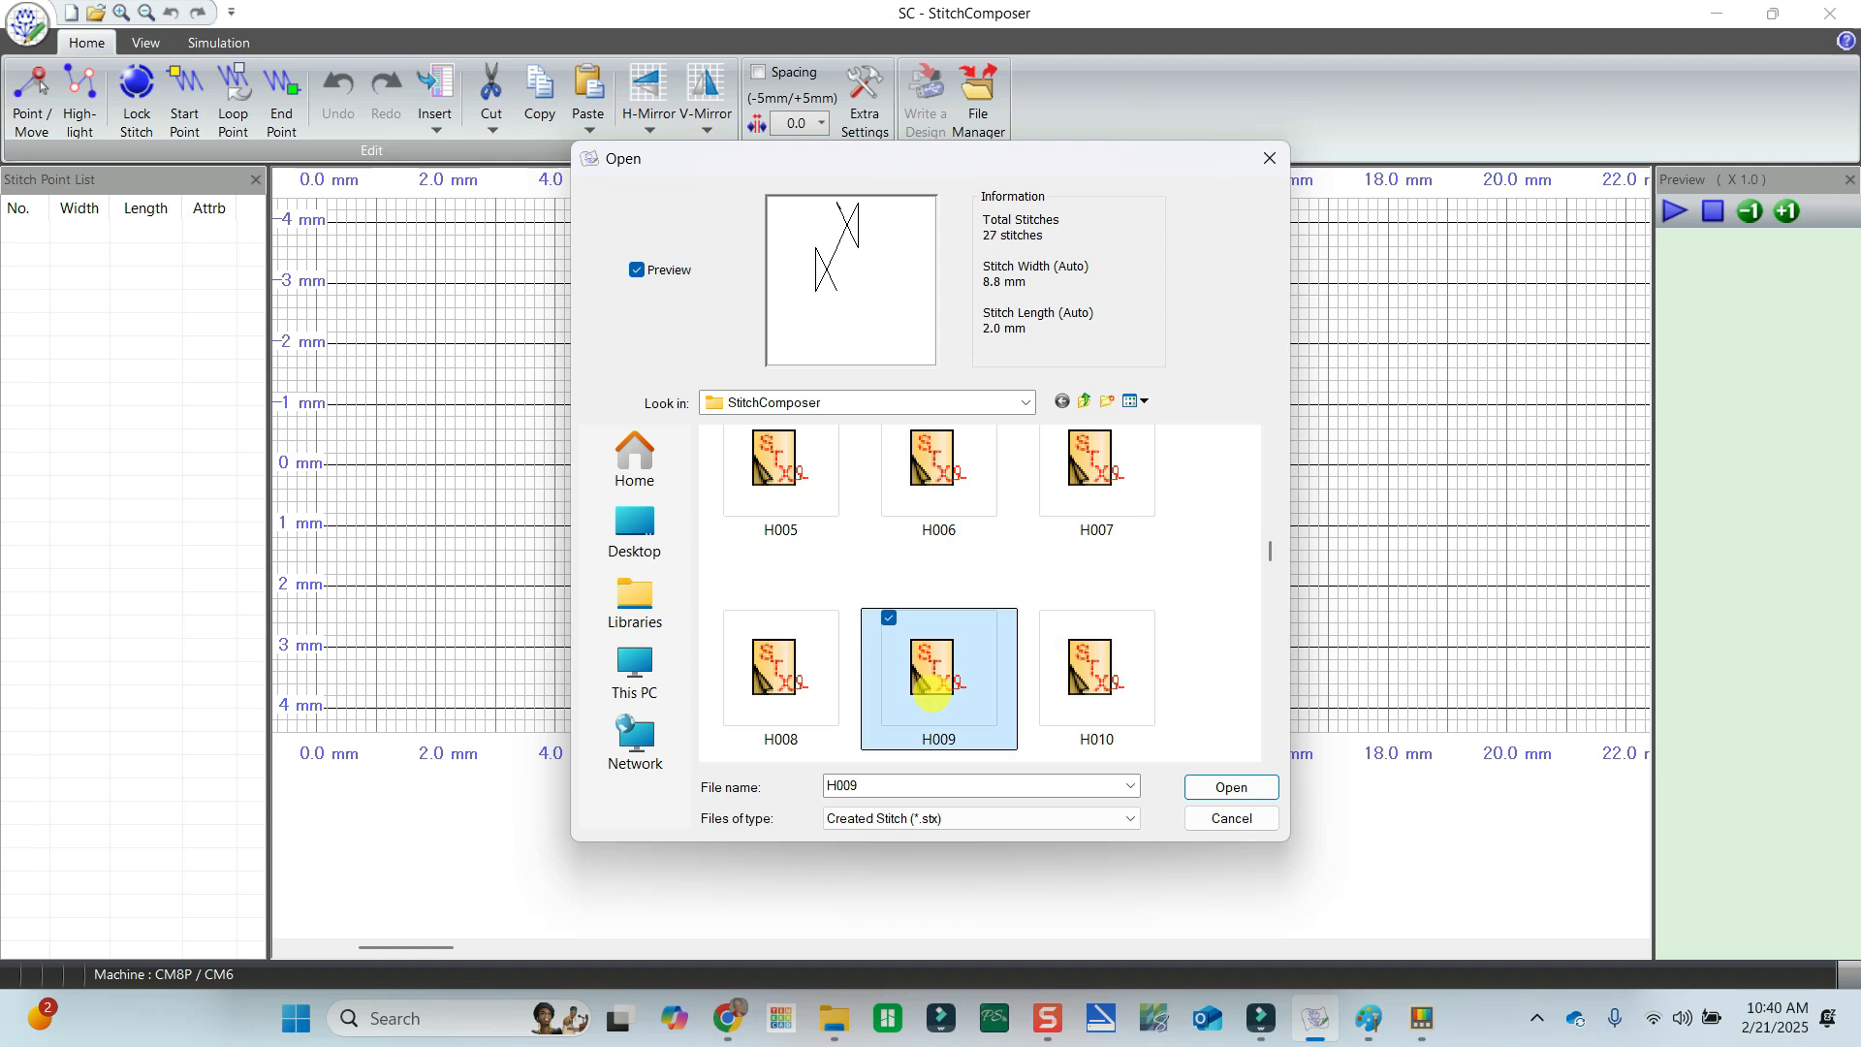
{"action": "left_click", "coordinate": [744, 709]}
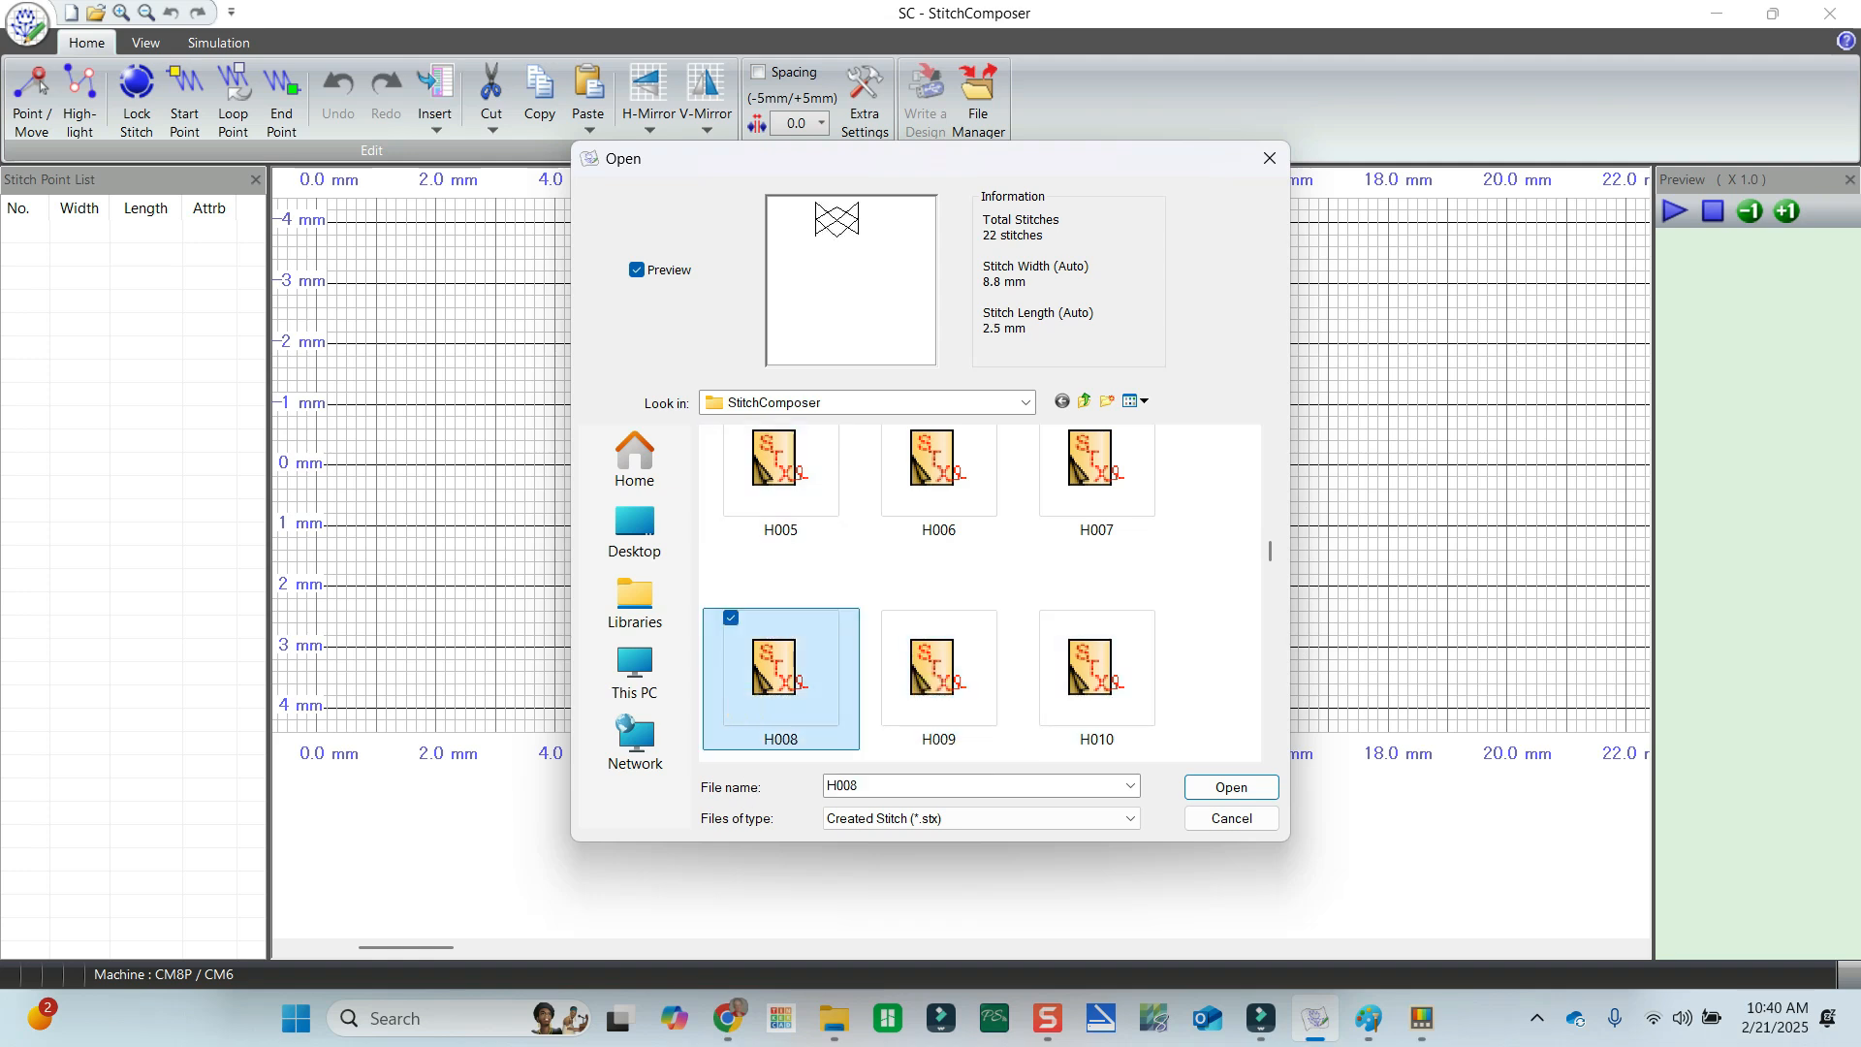
{"action": "left_click", "coordinate": [772, 484]}
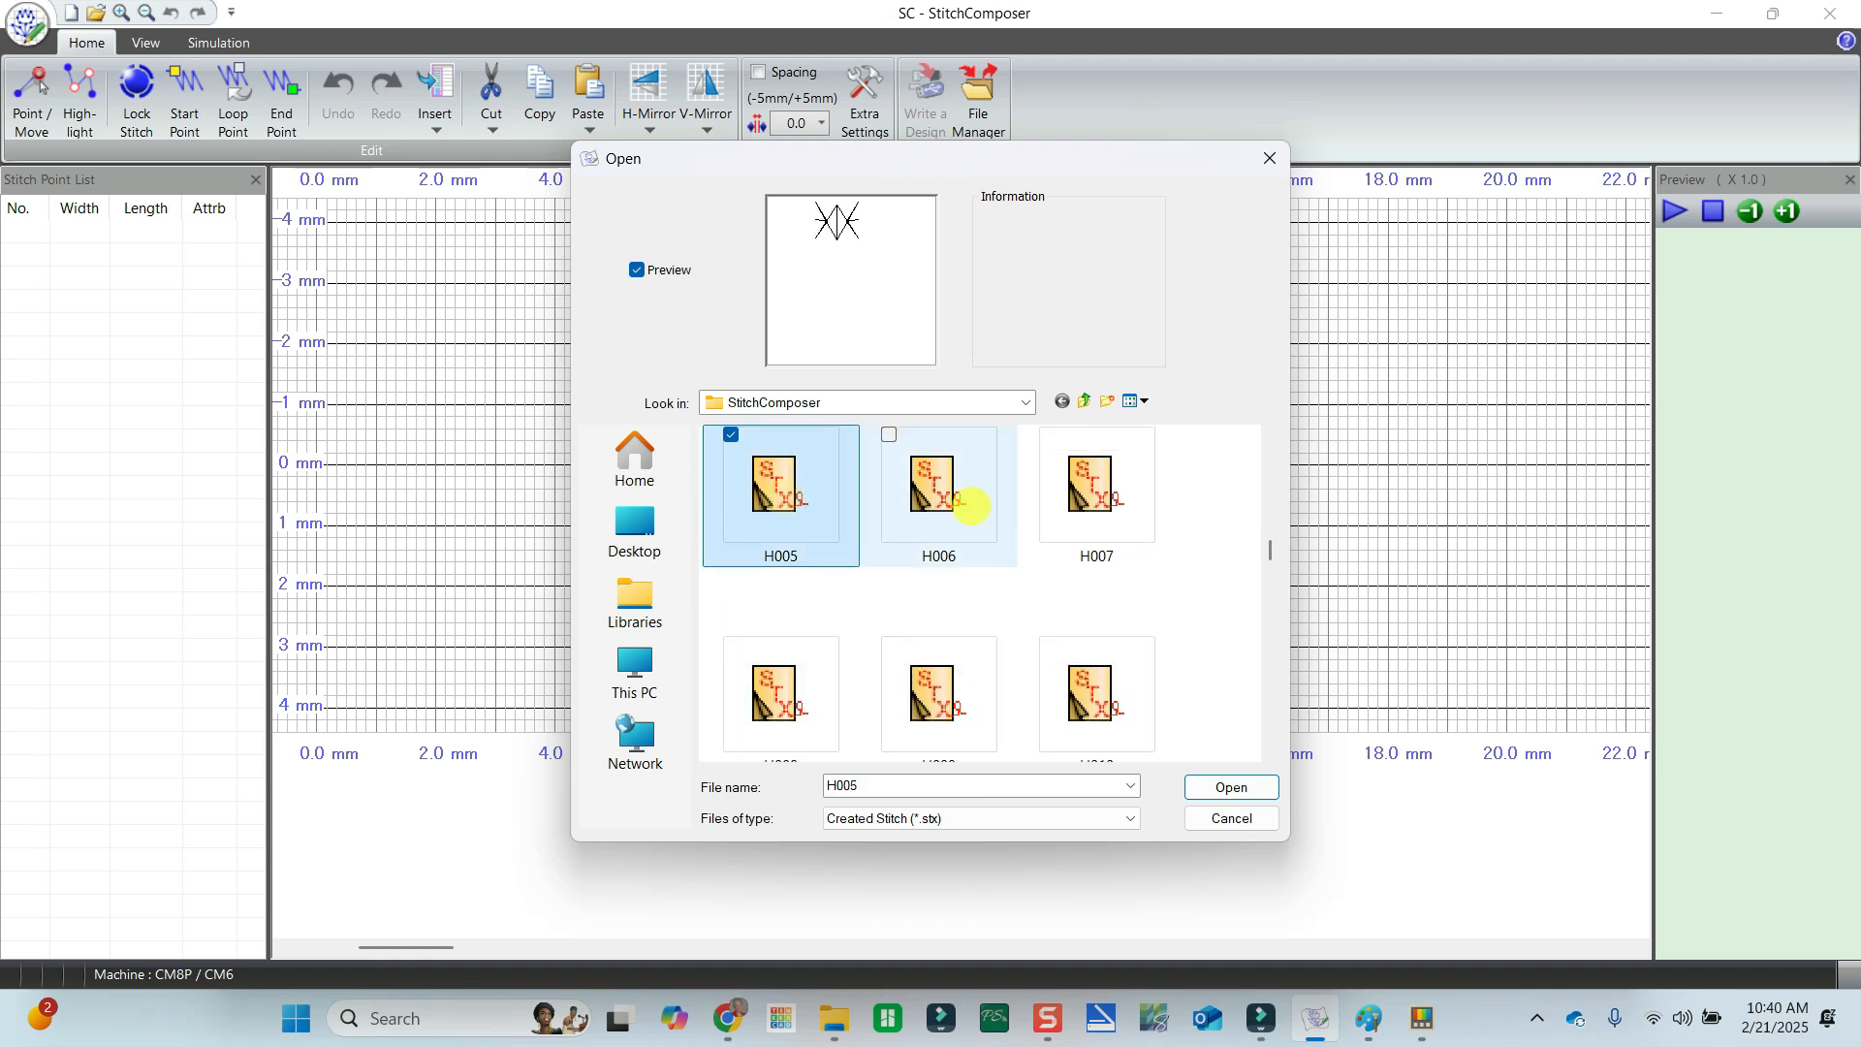
{"action": "left_click", "coordinate": [969, 504]}
{"action": "left_click", "coordinate": [1090, 489]}
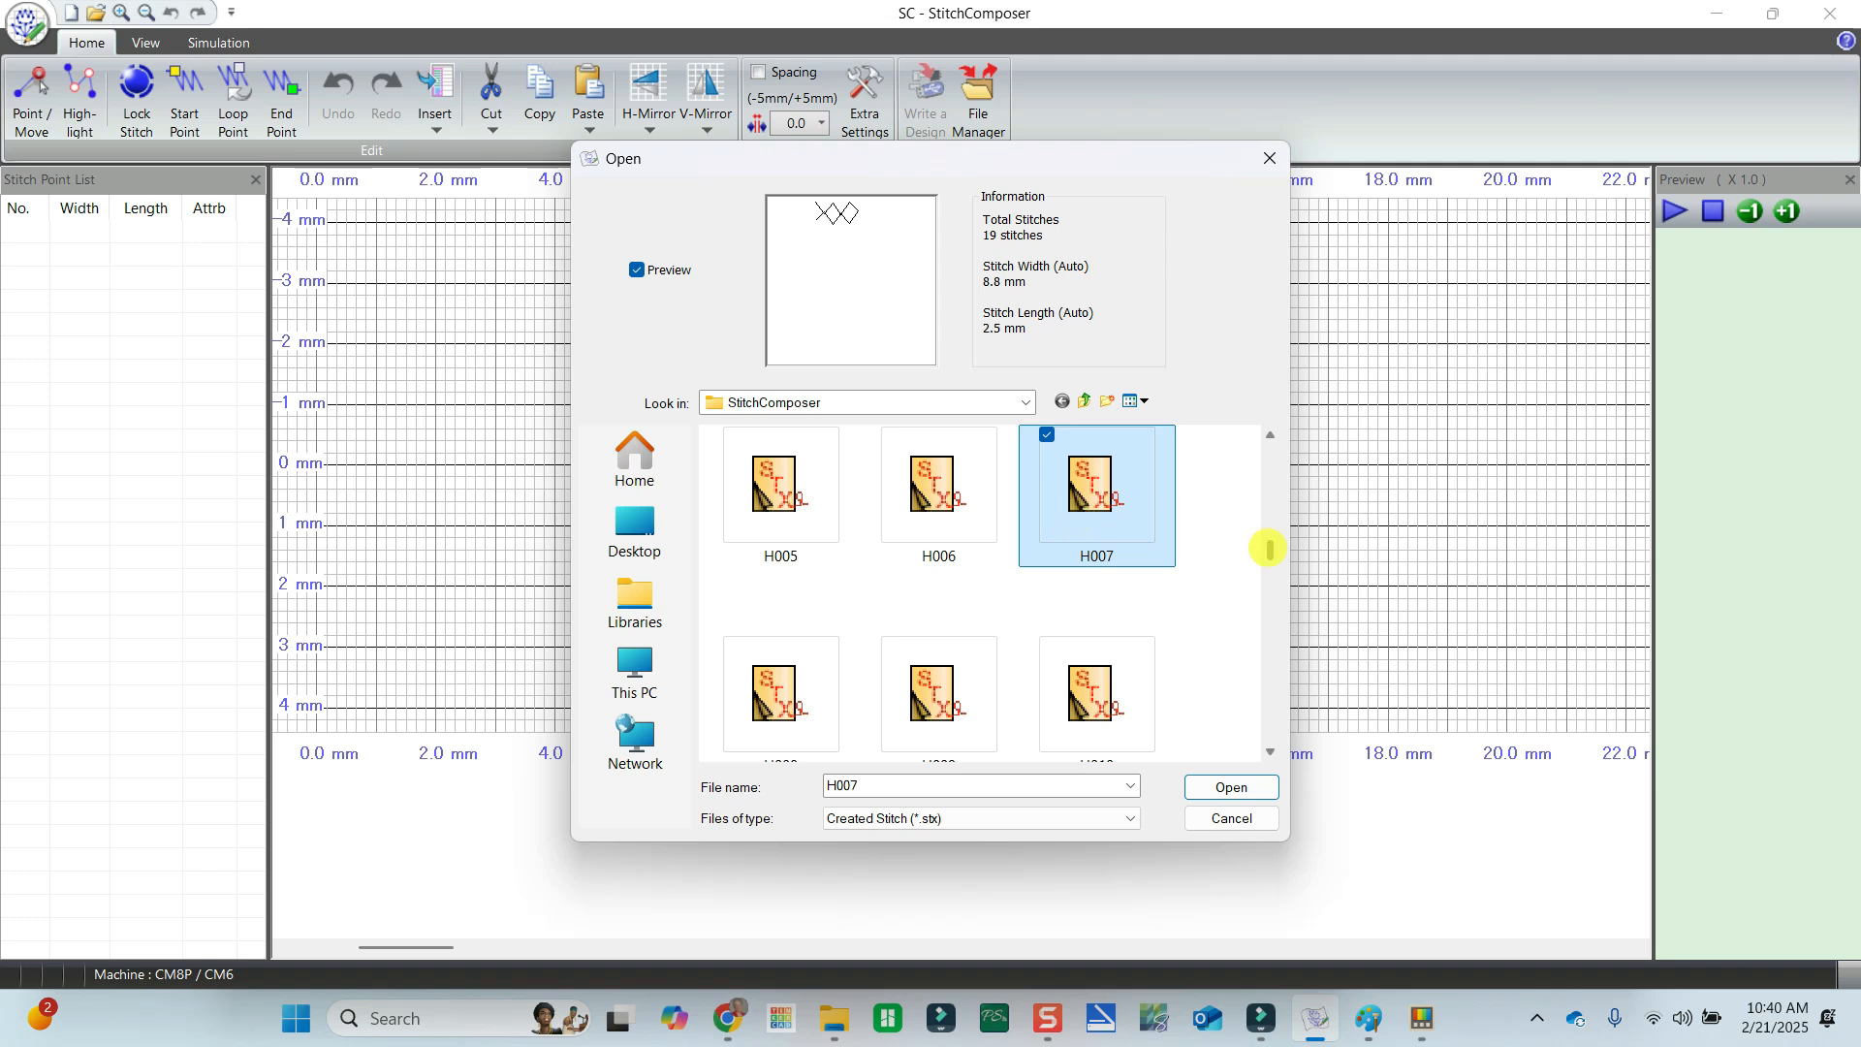
{"action": "scroll", "coordinate": [1268, 553], "scroll_direction": "down", "scroll_amount": 2}
{"action": "left_click_drag", "start_coordinate": [1268, 552], "coordinate": [1268, 562]}
{"action": "left_click", "coordinate": [789, 599]}
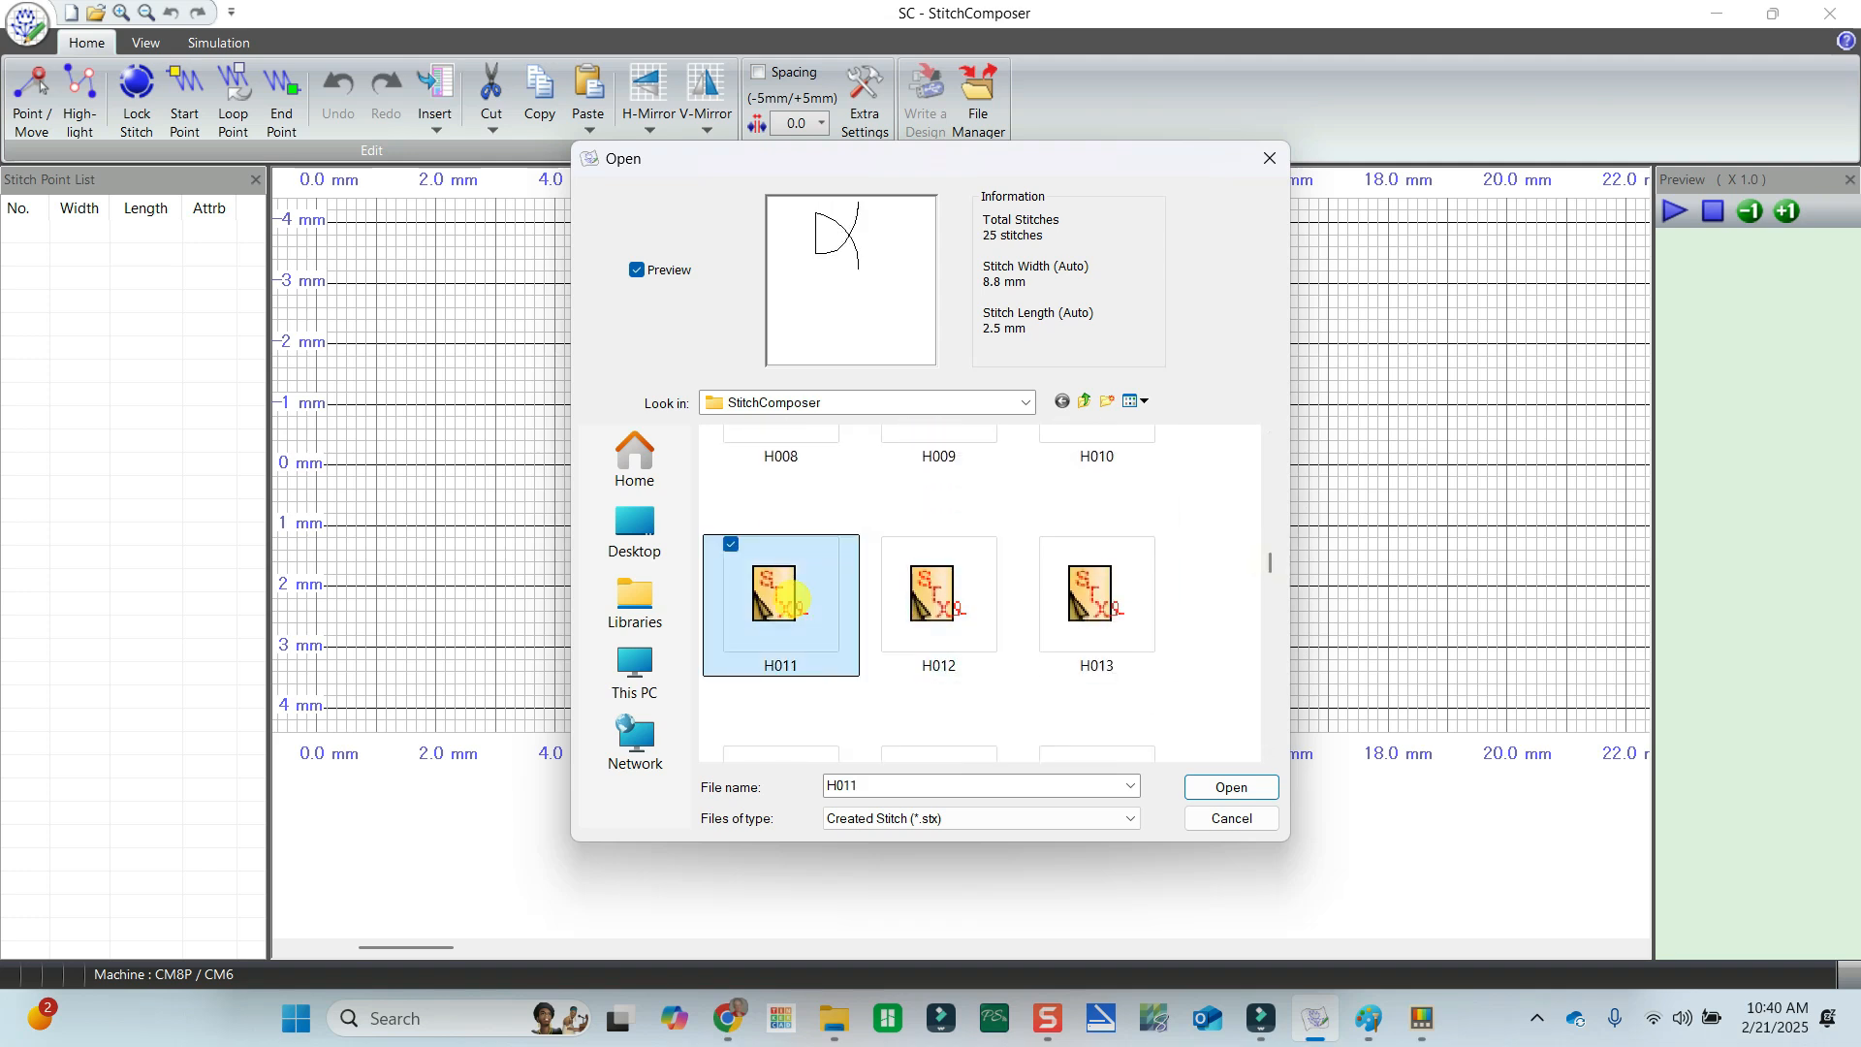
{"action": "left_click", "coordinate": [1229, 786]}
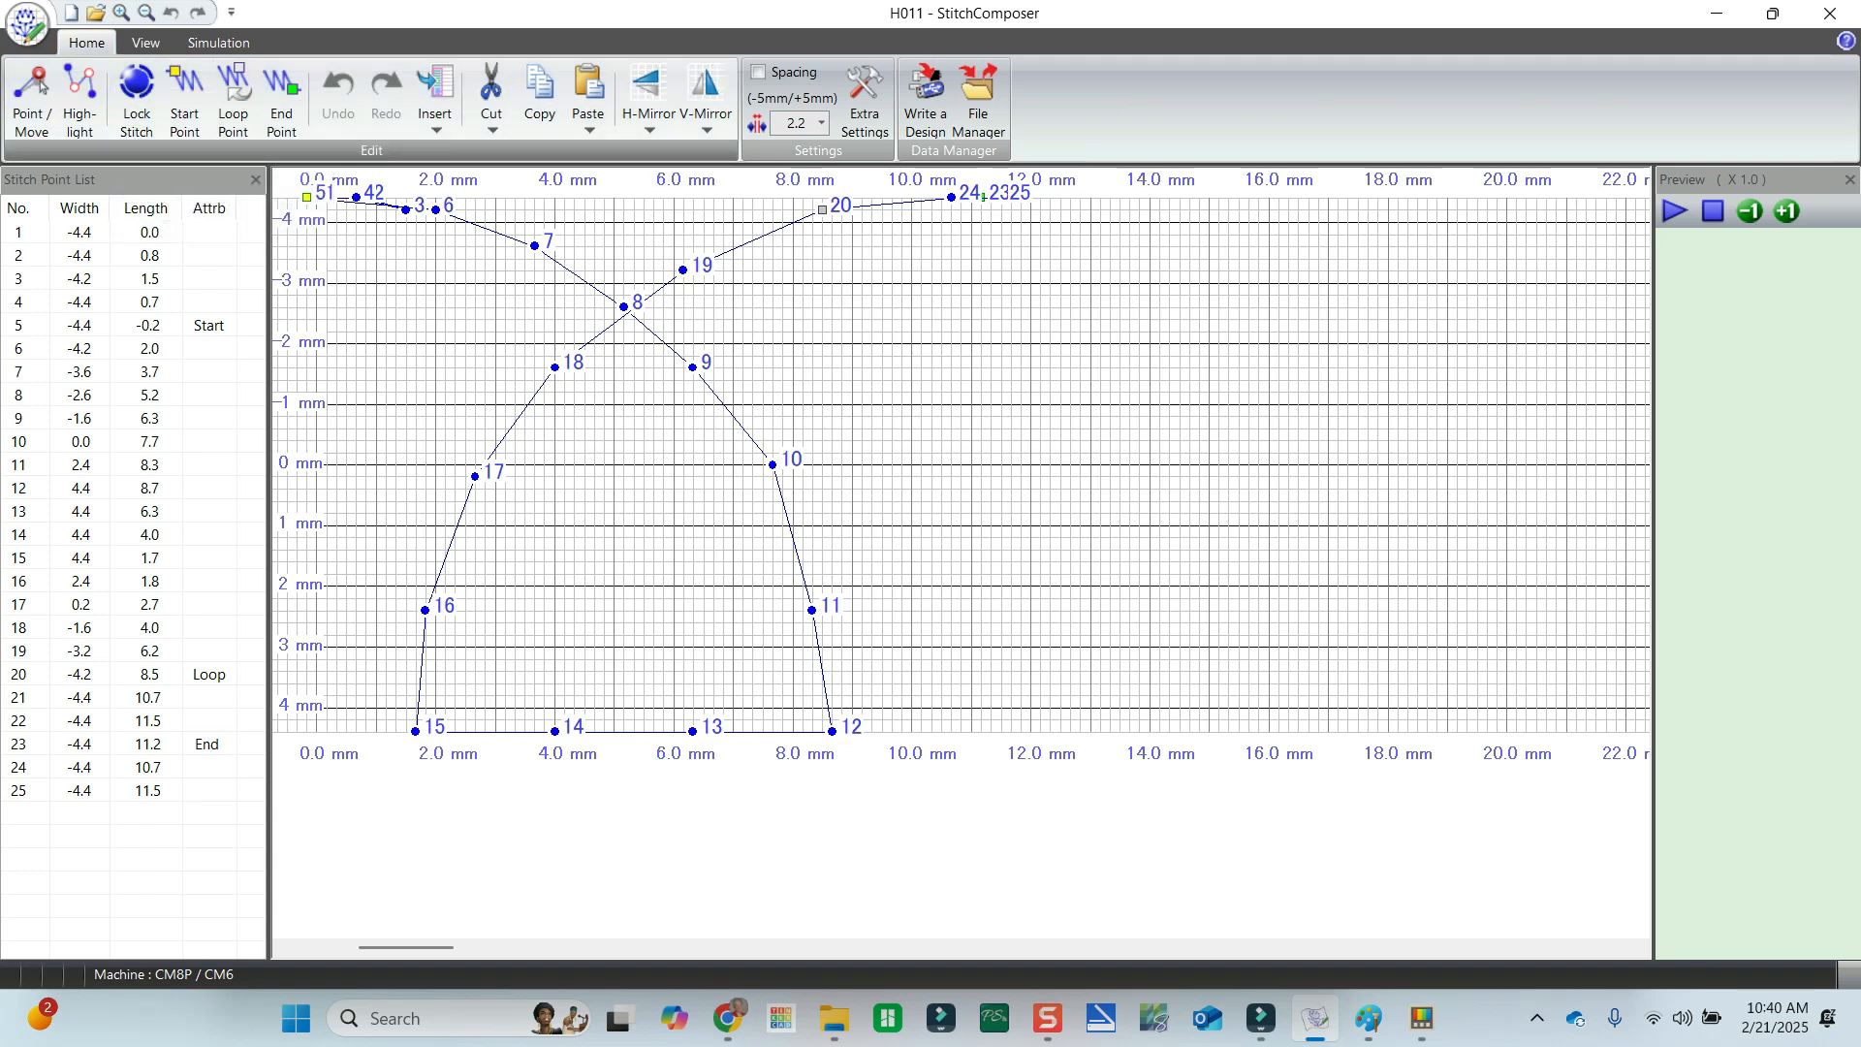
Move stitch points 14 and 13 to width 1.8 mm, at lengths 4.2 and 6.3 mm, and play the stitch simulation.
{"action": "left_click", "coordinate": [38, 92]}
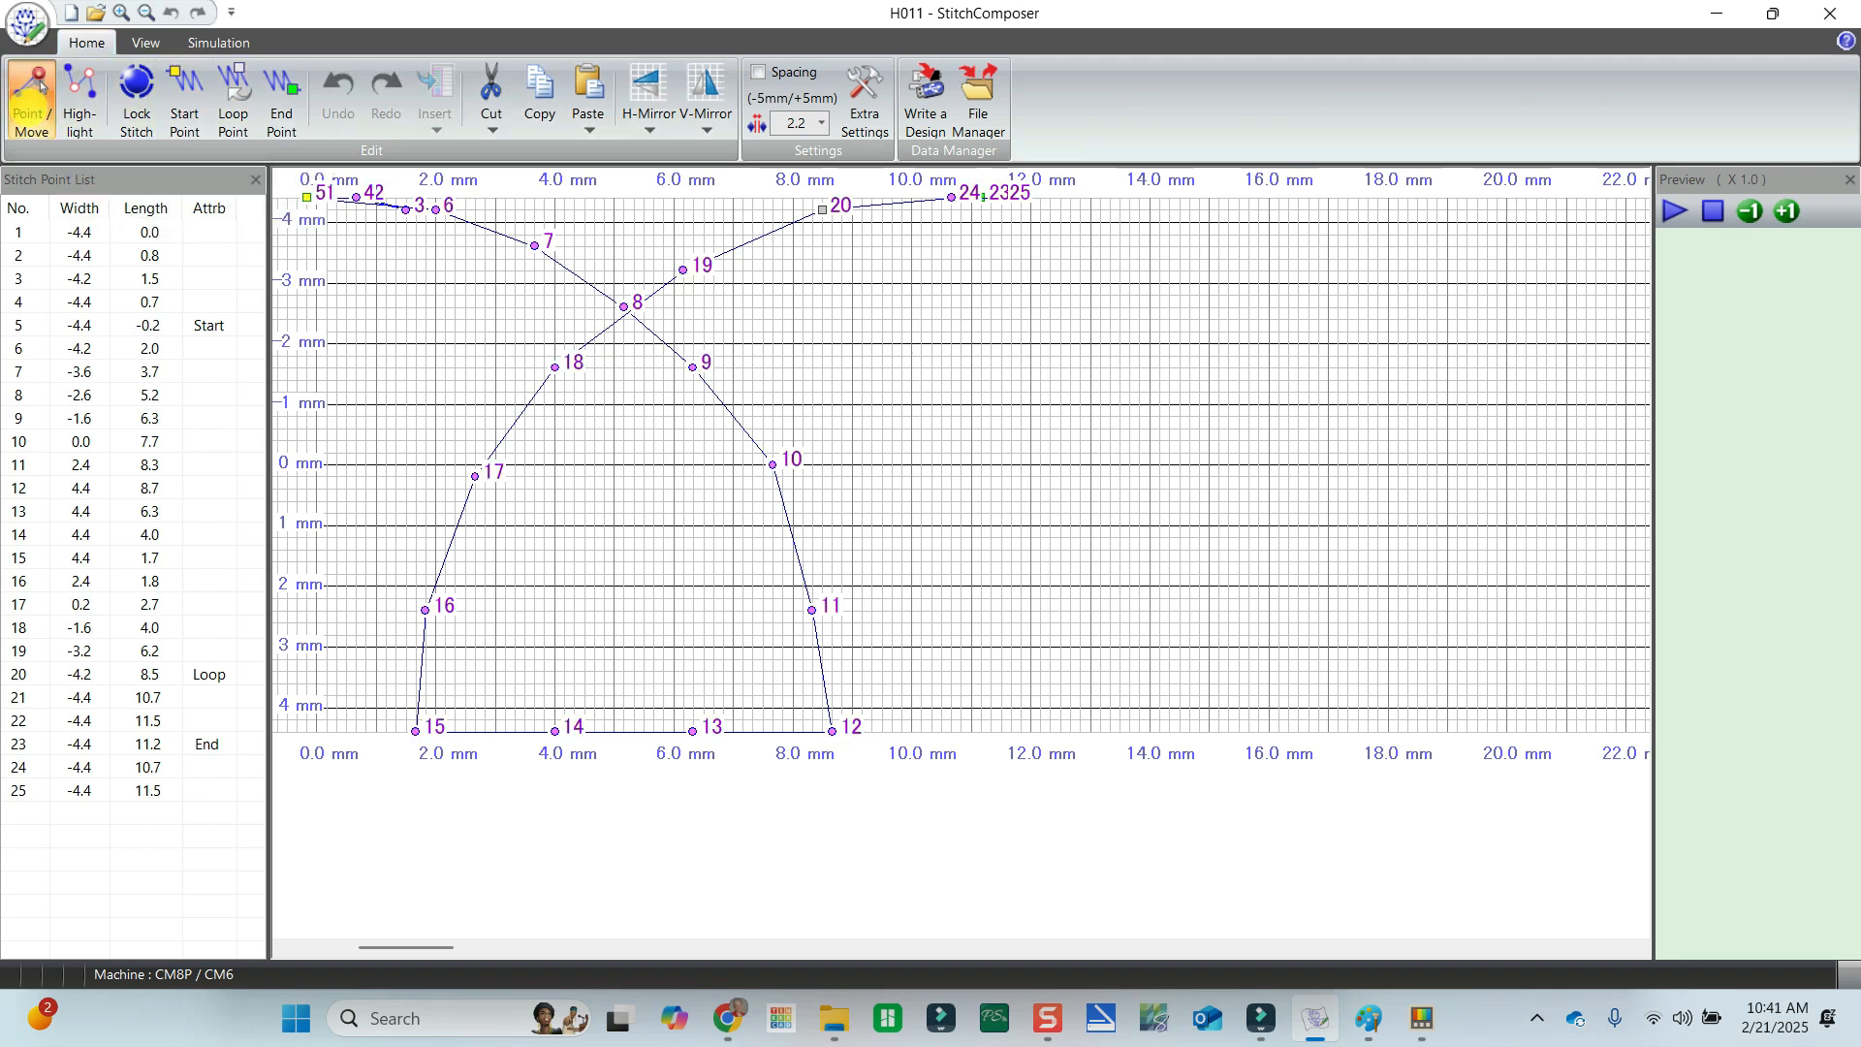
{"action": "left_click_drag", "start_coordinate": [554, 731], "coordinate": [565, 573]}
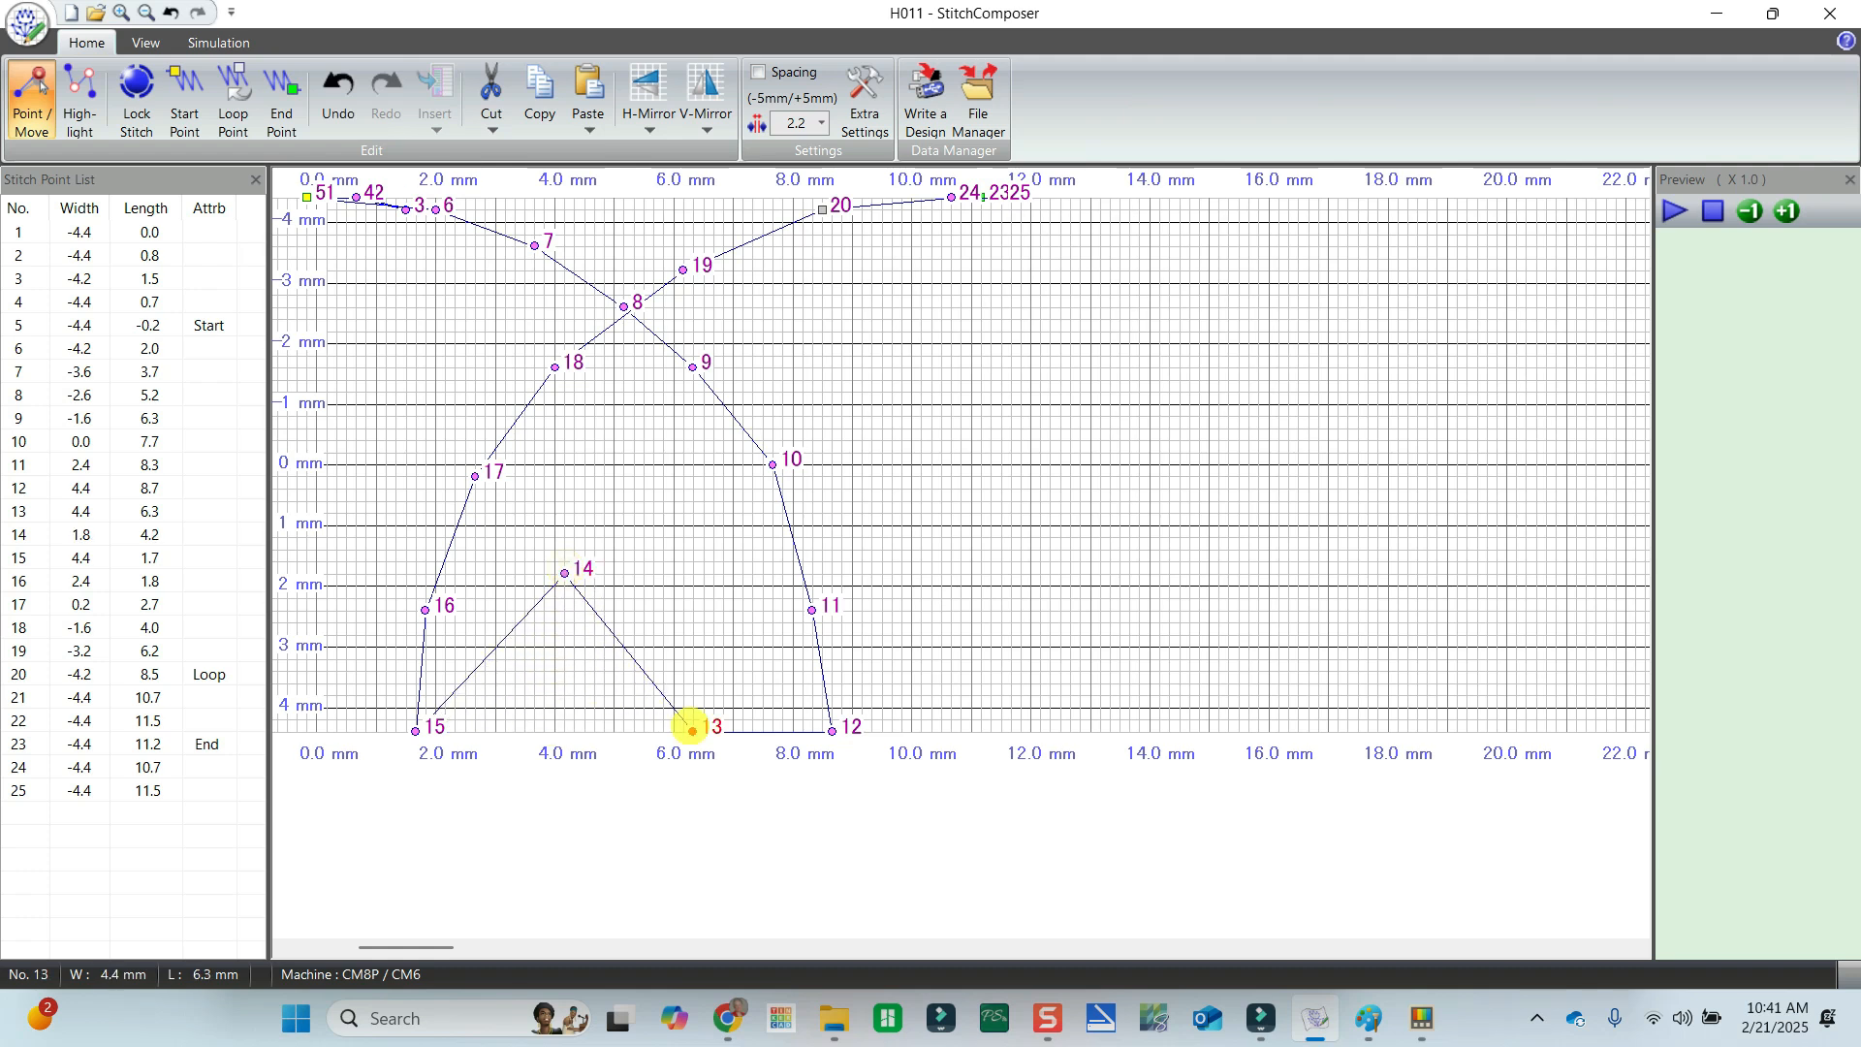
{"action": "left_click_drag", "start_coordinate": [692, 731], "coordinate": [693, 573]}
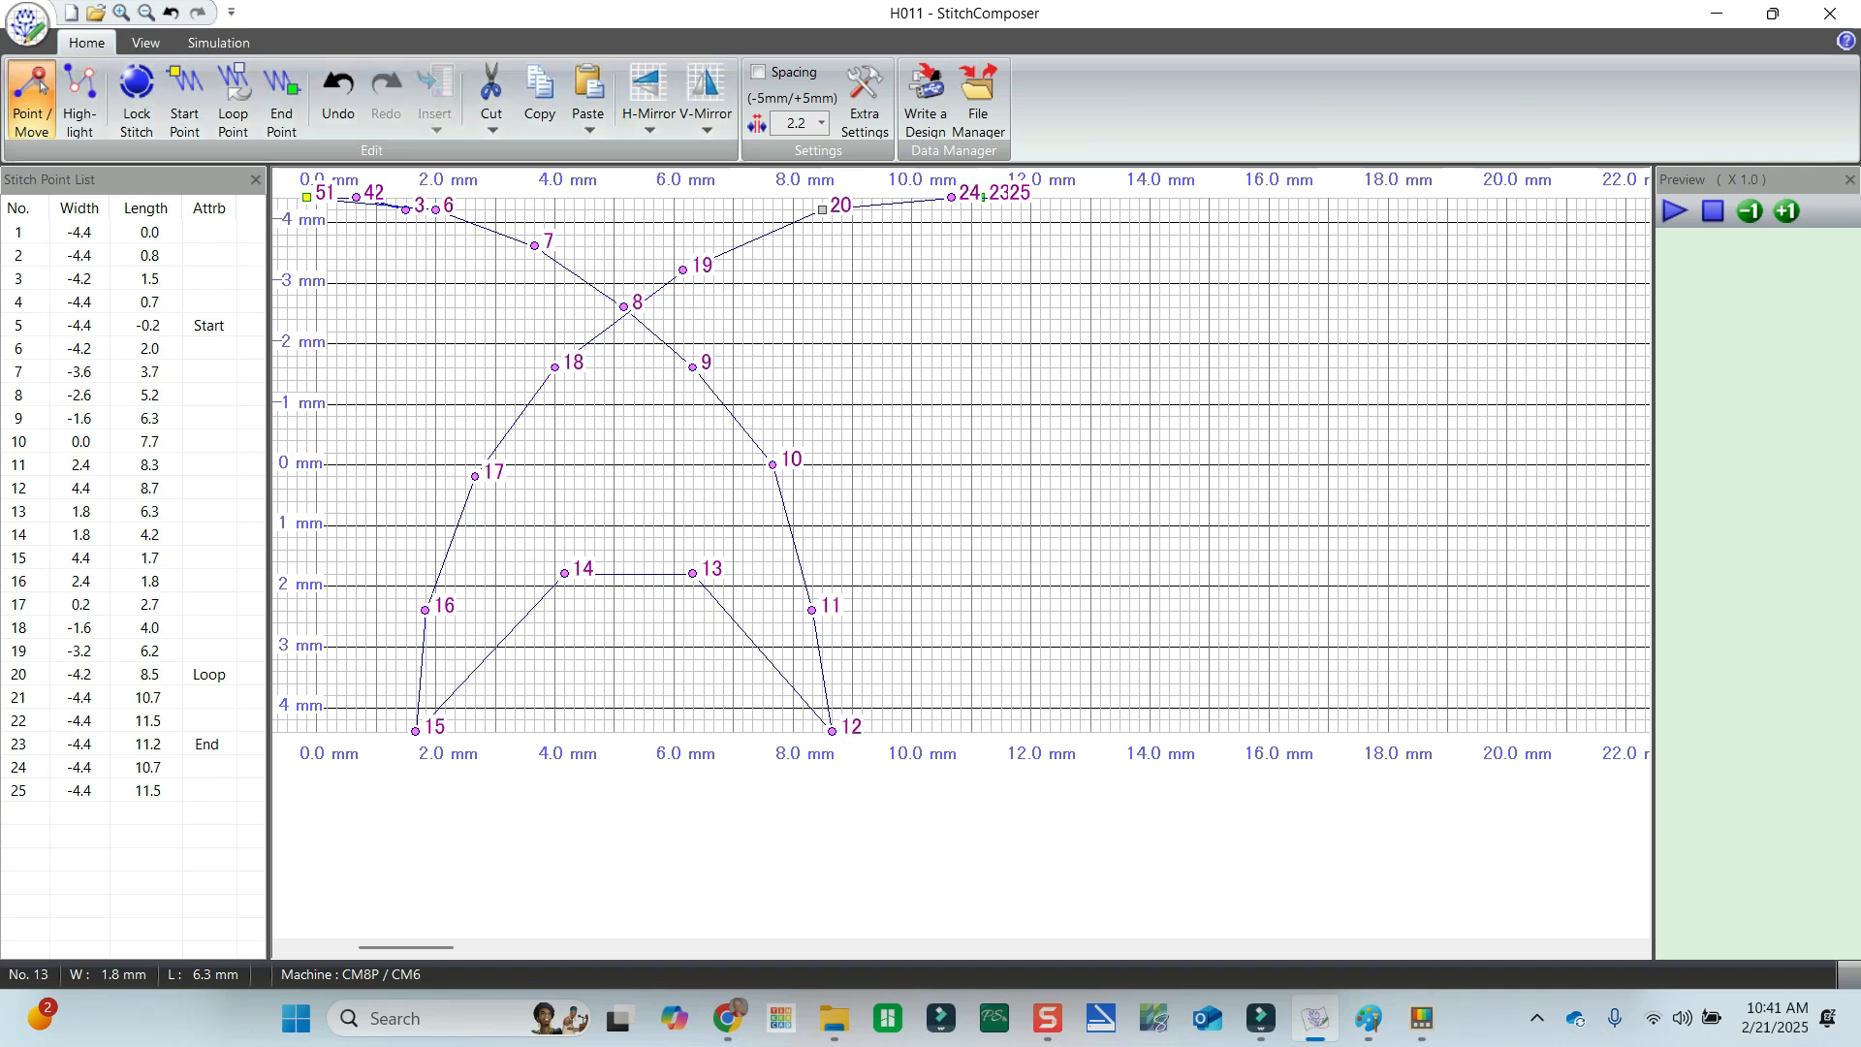
{"action": "left_click", "coordinate": [218, 42]}
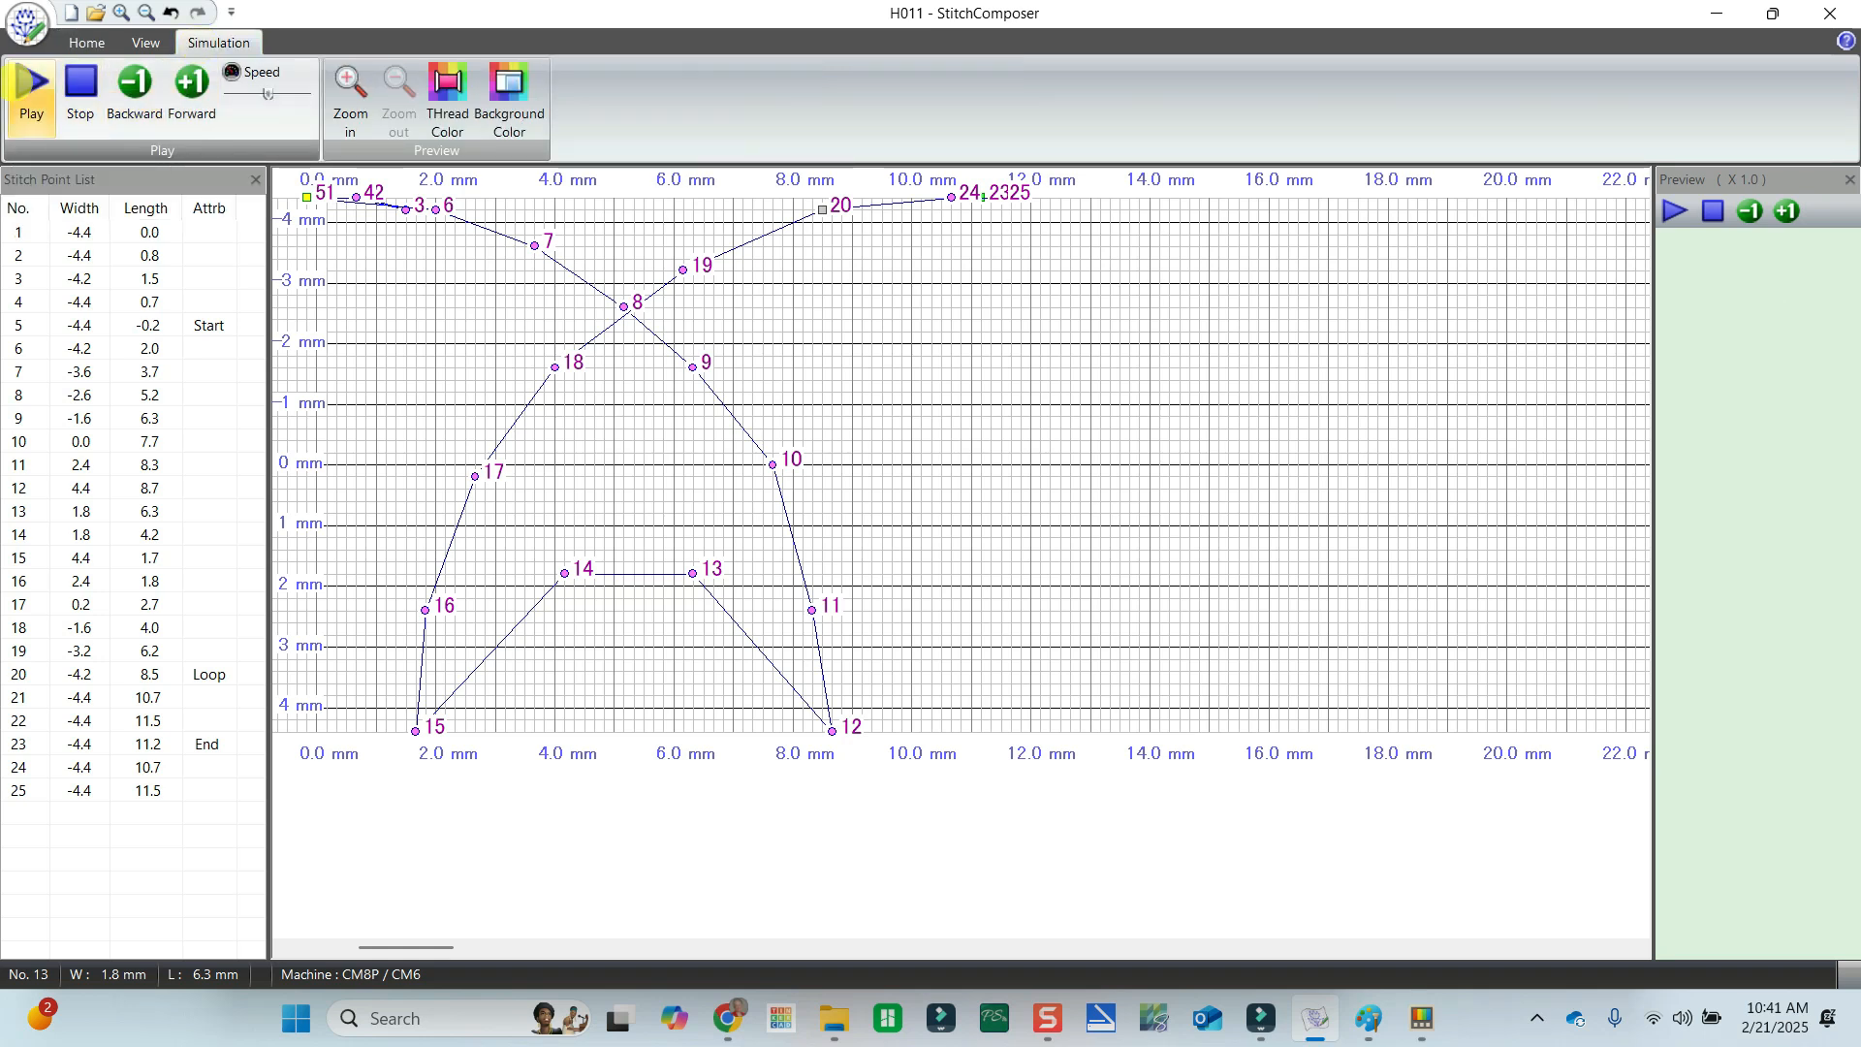
{"action": "left_click", "coordinate": [32, 88]}
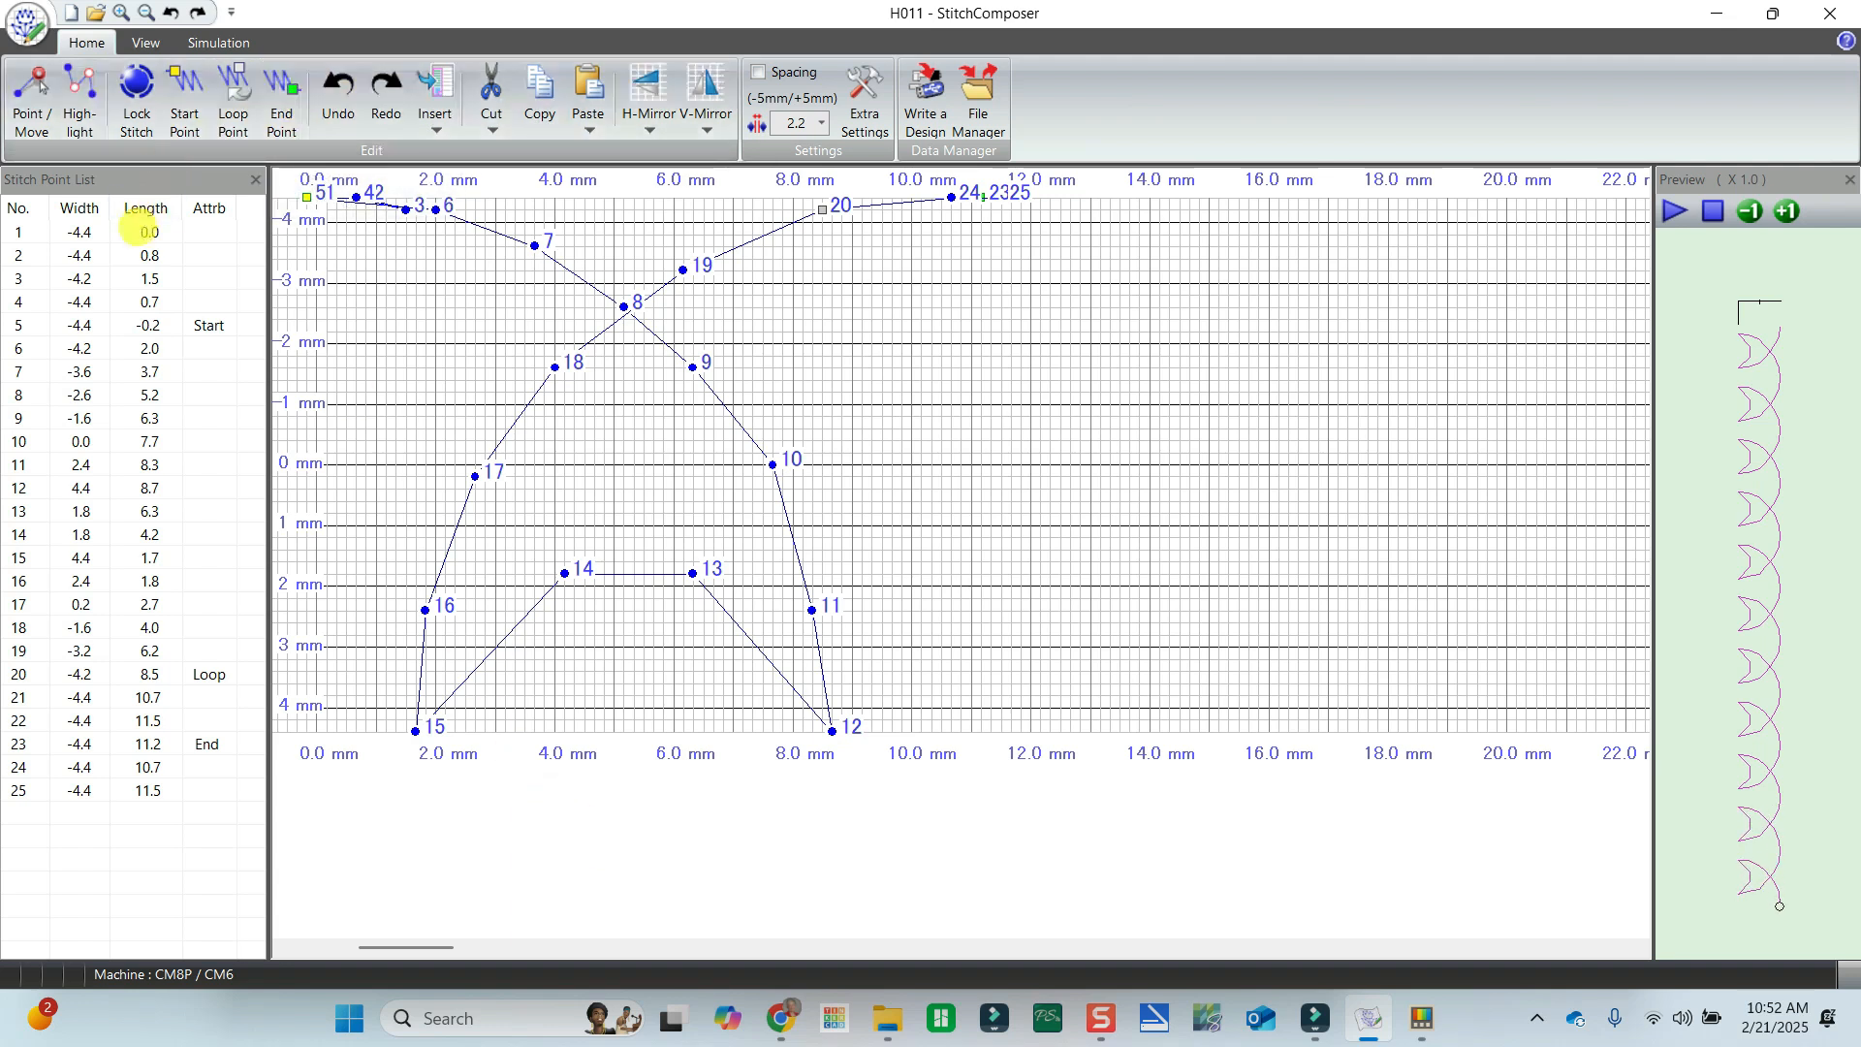
Mirror all 25 stitch points of the design width-wise with Horizontal Mirror.
{"action": "left_click", "coordinate": [184, 232]}
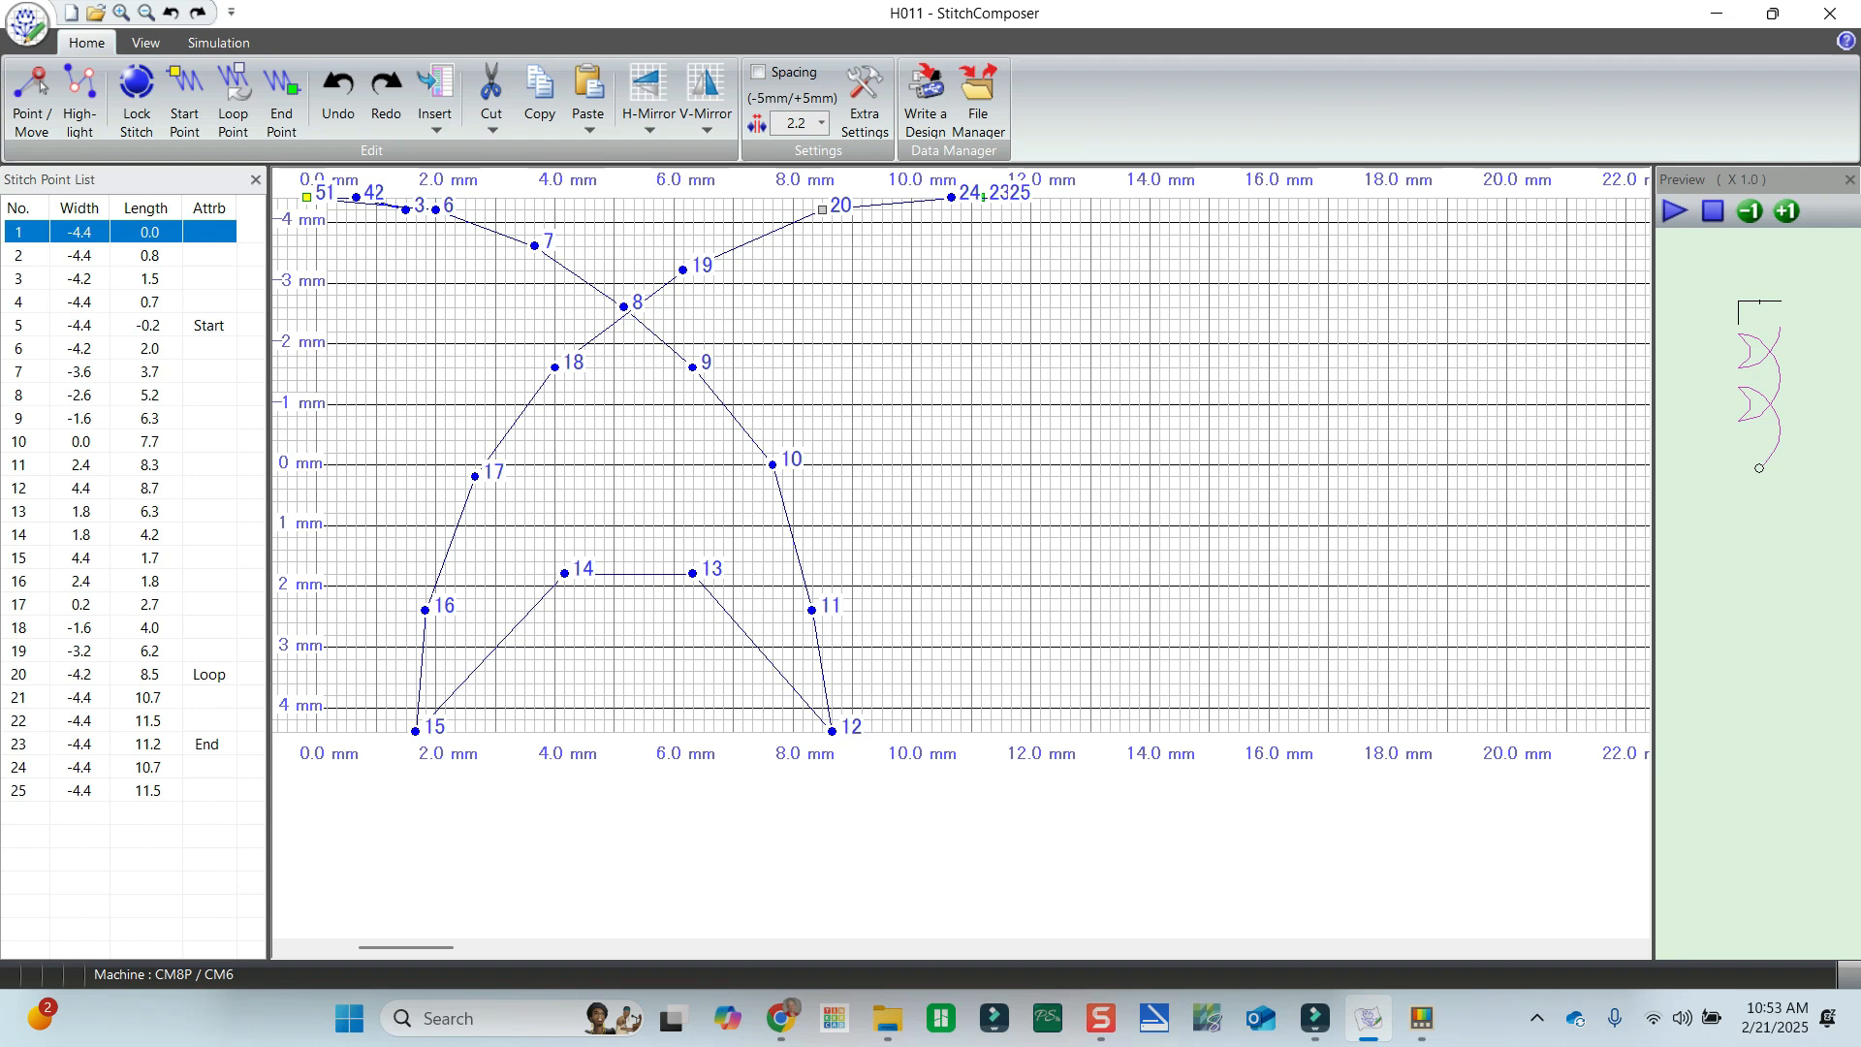
{"action": "left_click", "coordinate": [191, 787], "text": "shift"}
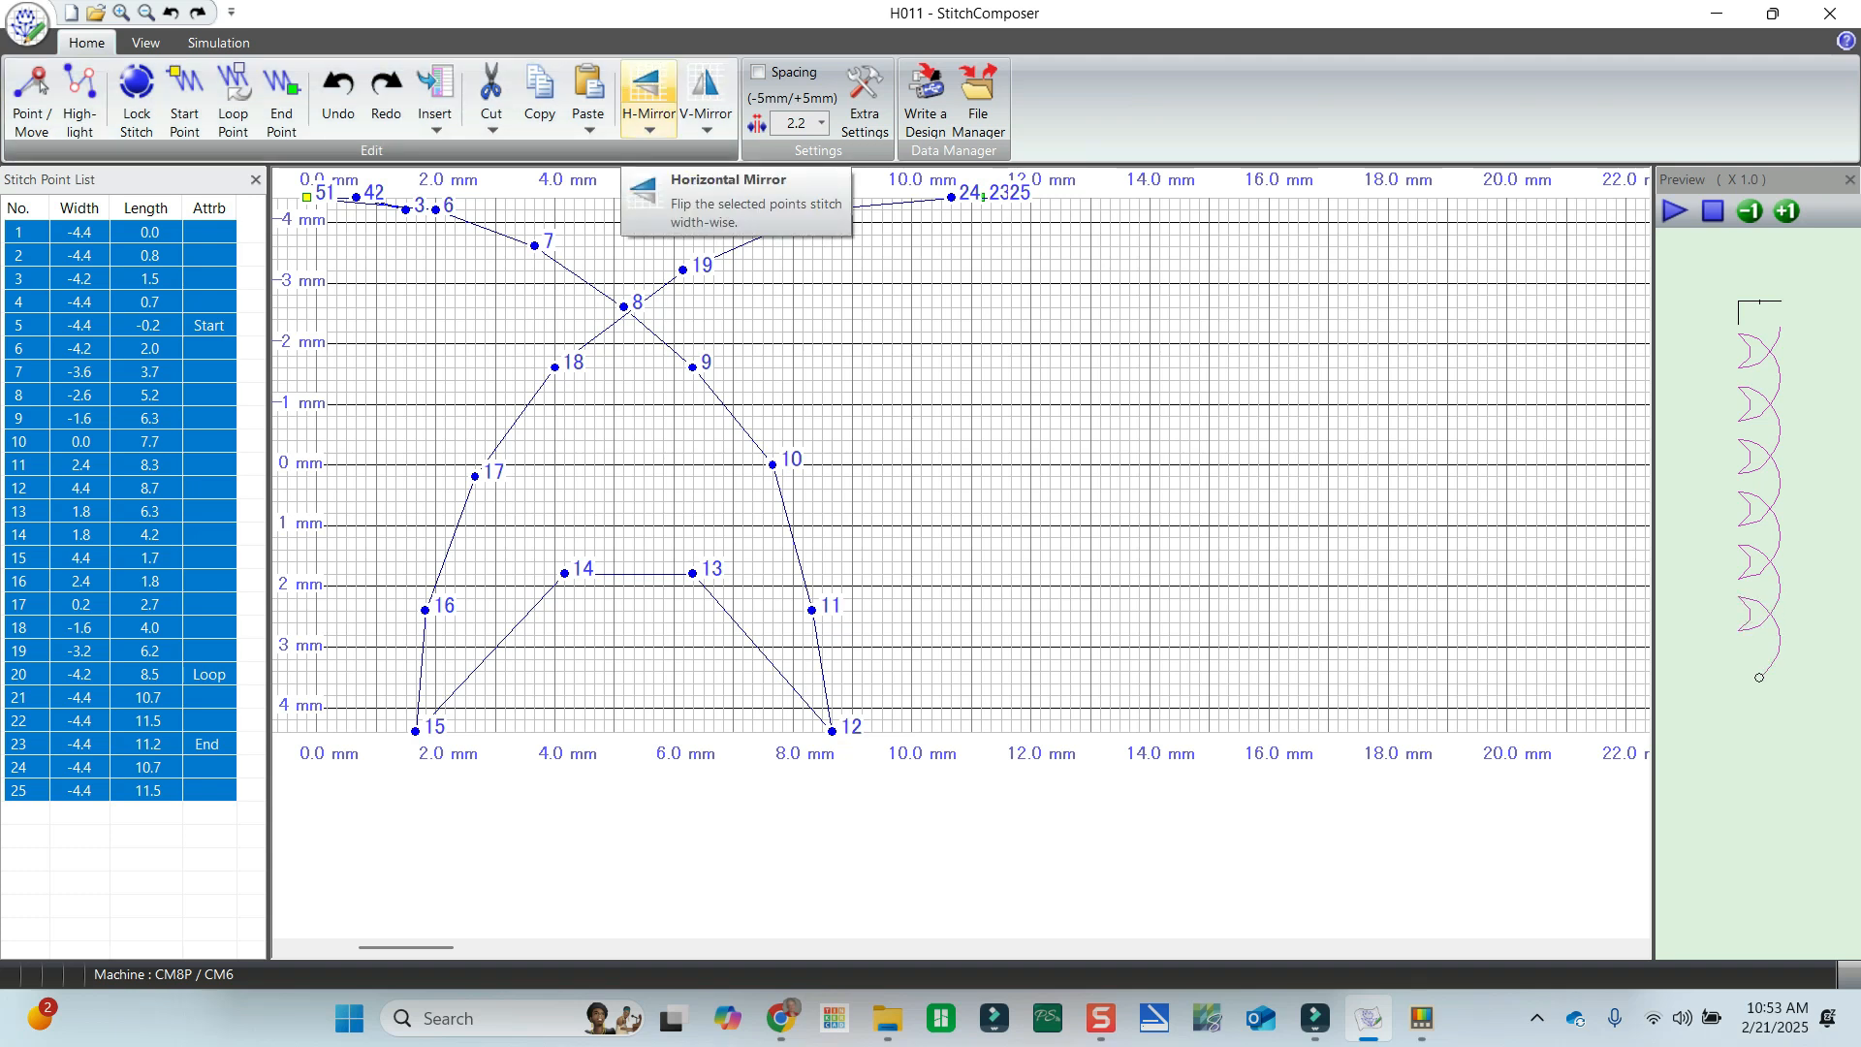
{"action": "left_click", "coordinate": [648, 92]}
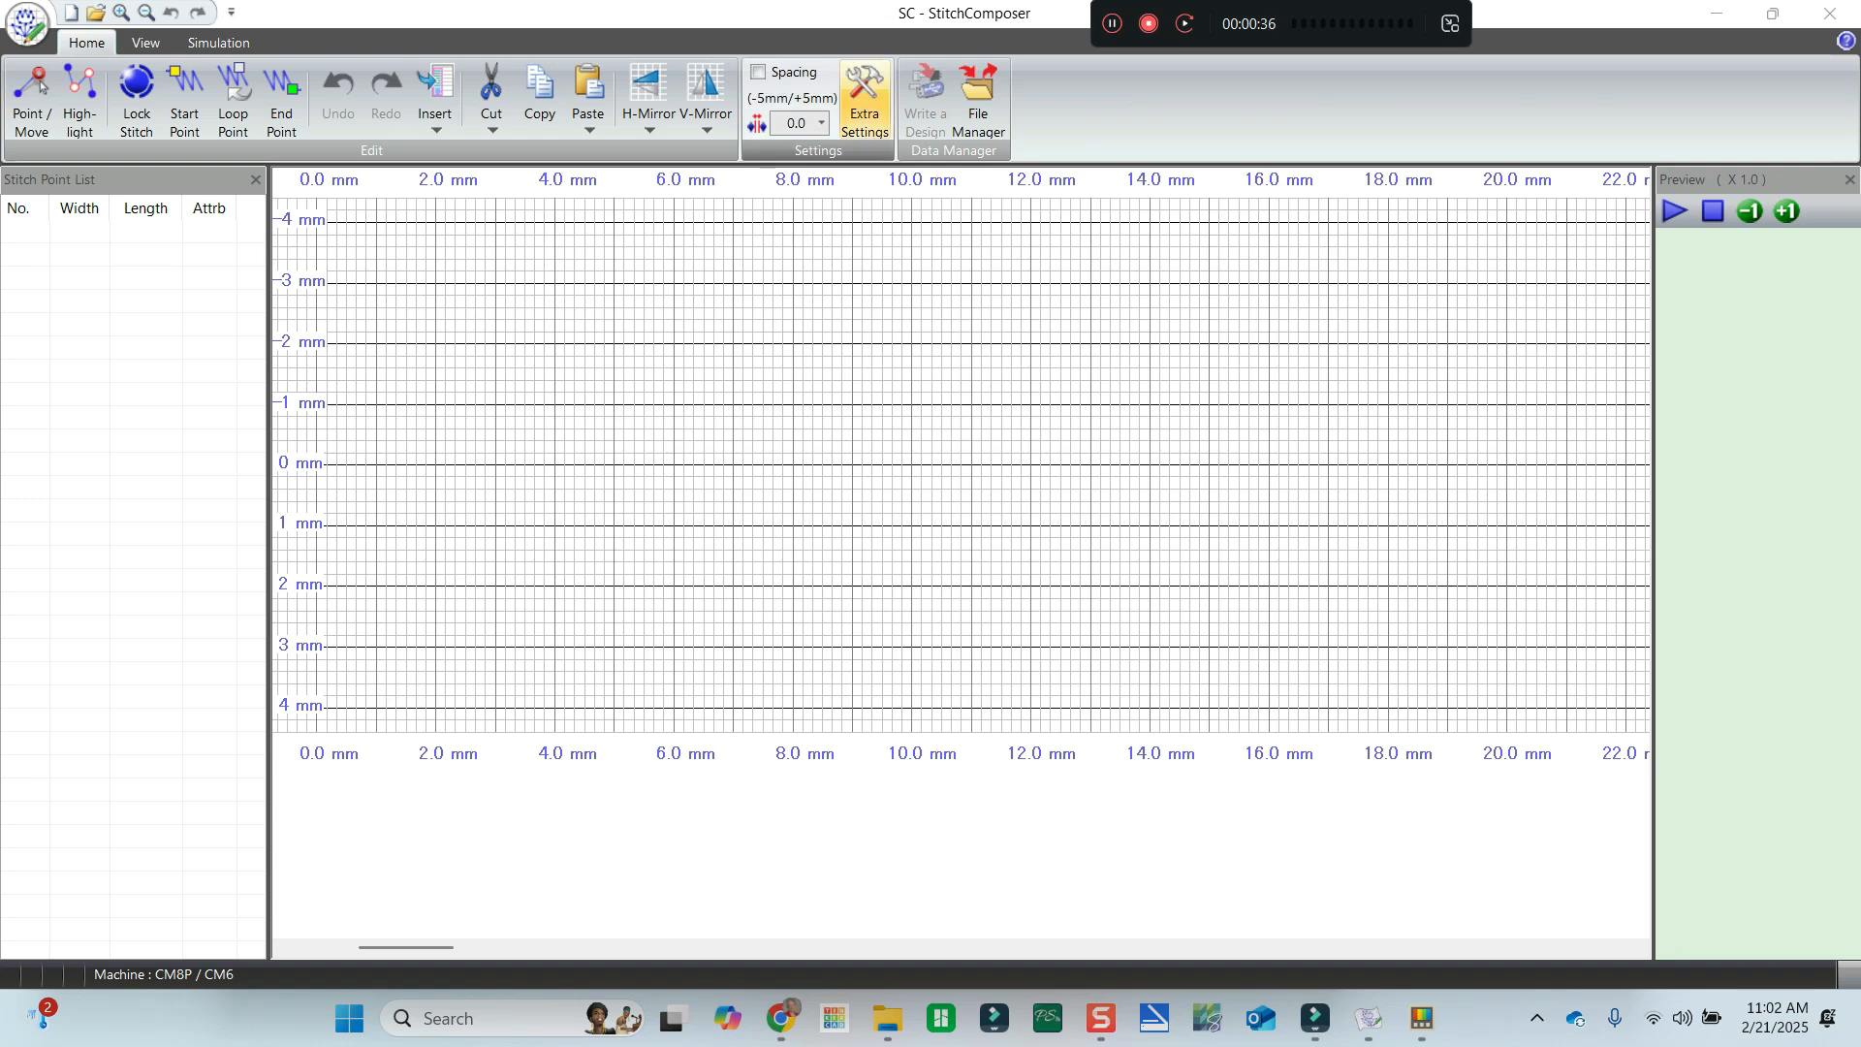
Review the extra settings for stitch width, stitch length, thread tension, speed, stitch type, needle position and presser foot.
{"action": "left_click", "coordinate": [857, 107]}
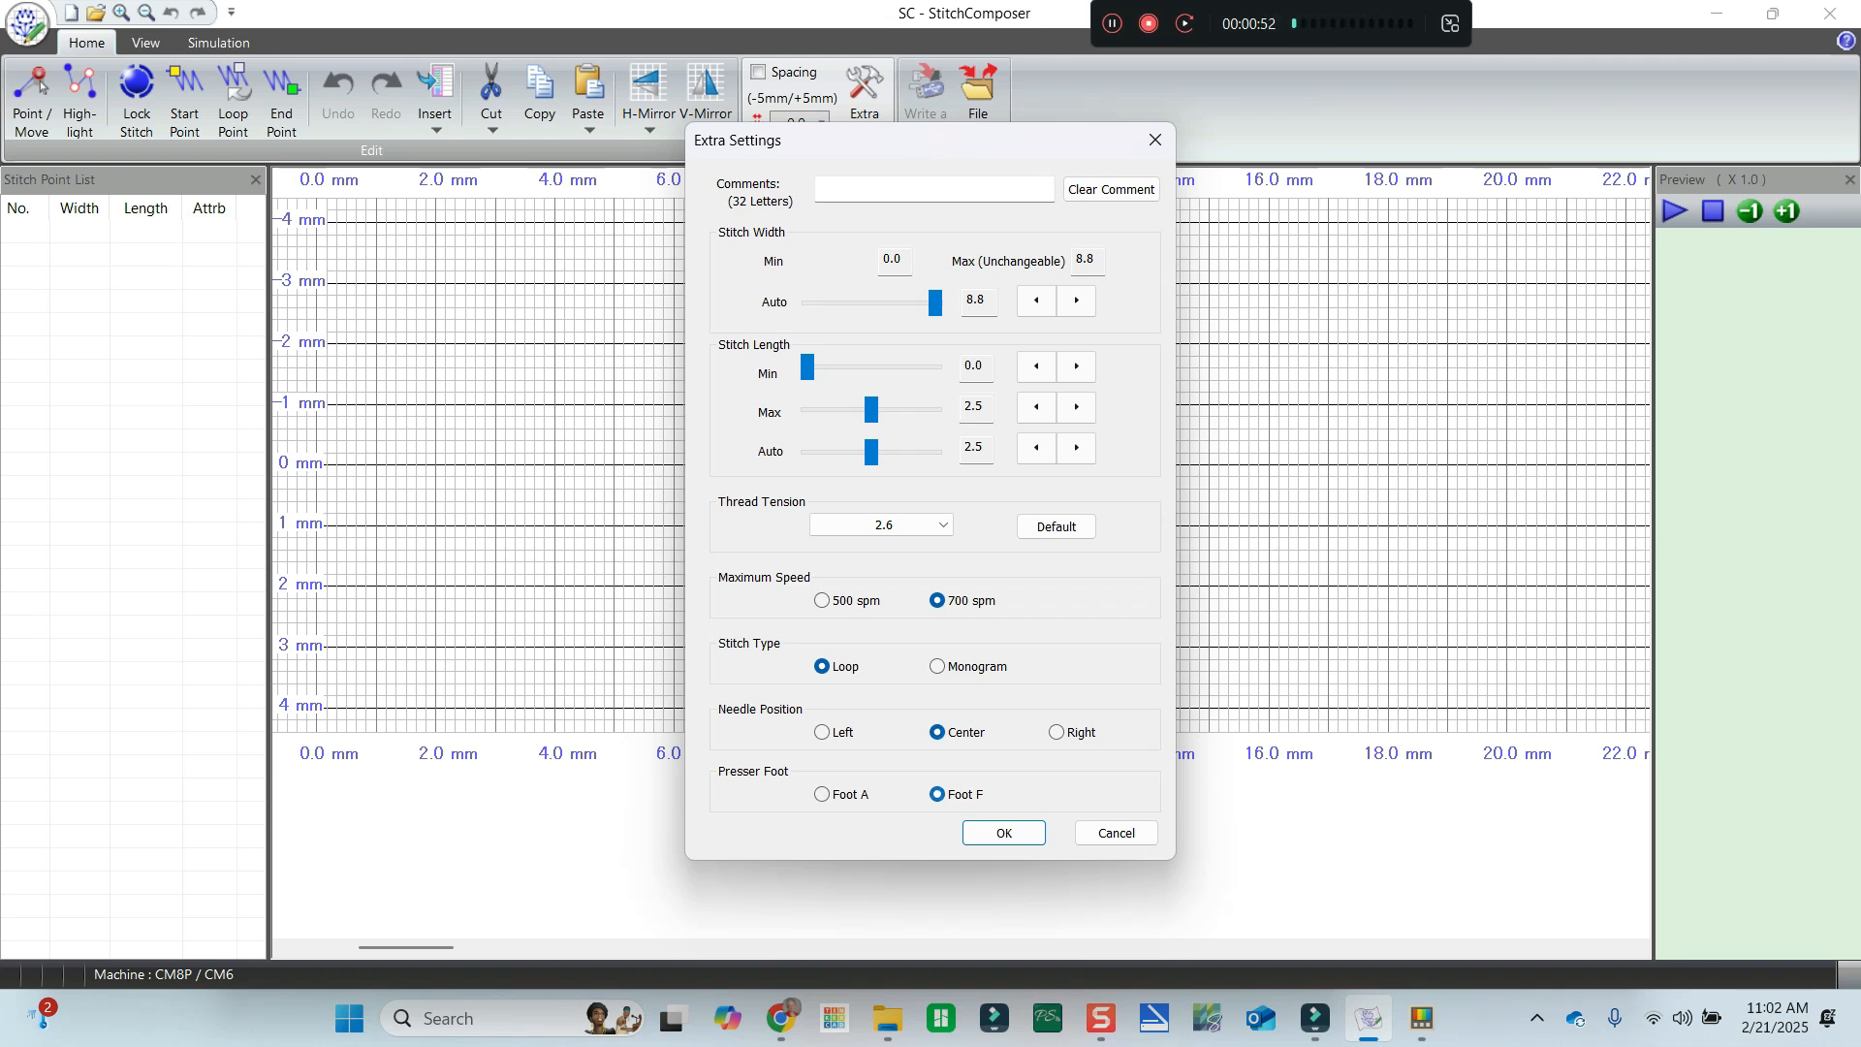
{"action": "left_click", "coordinate": [1006, 831]}
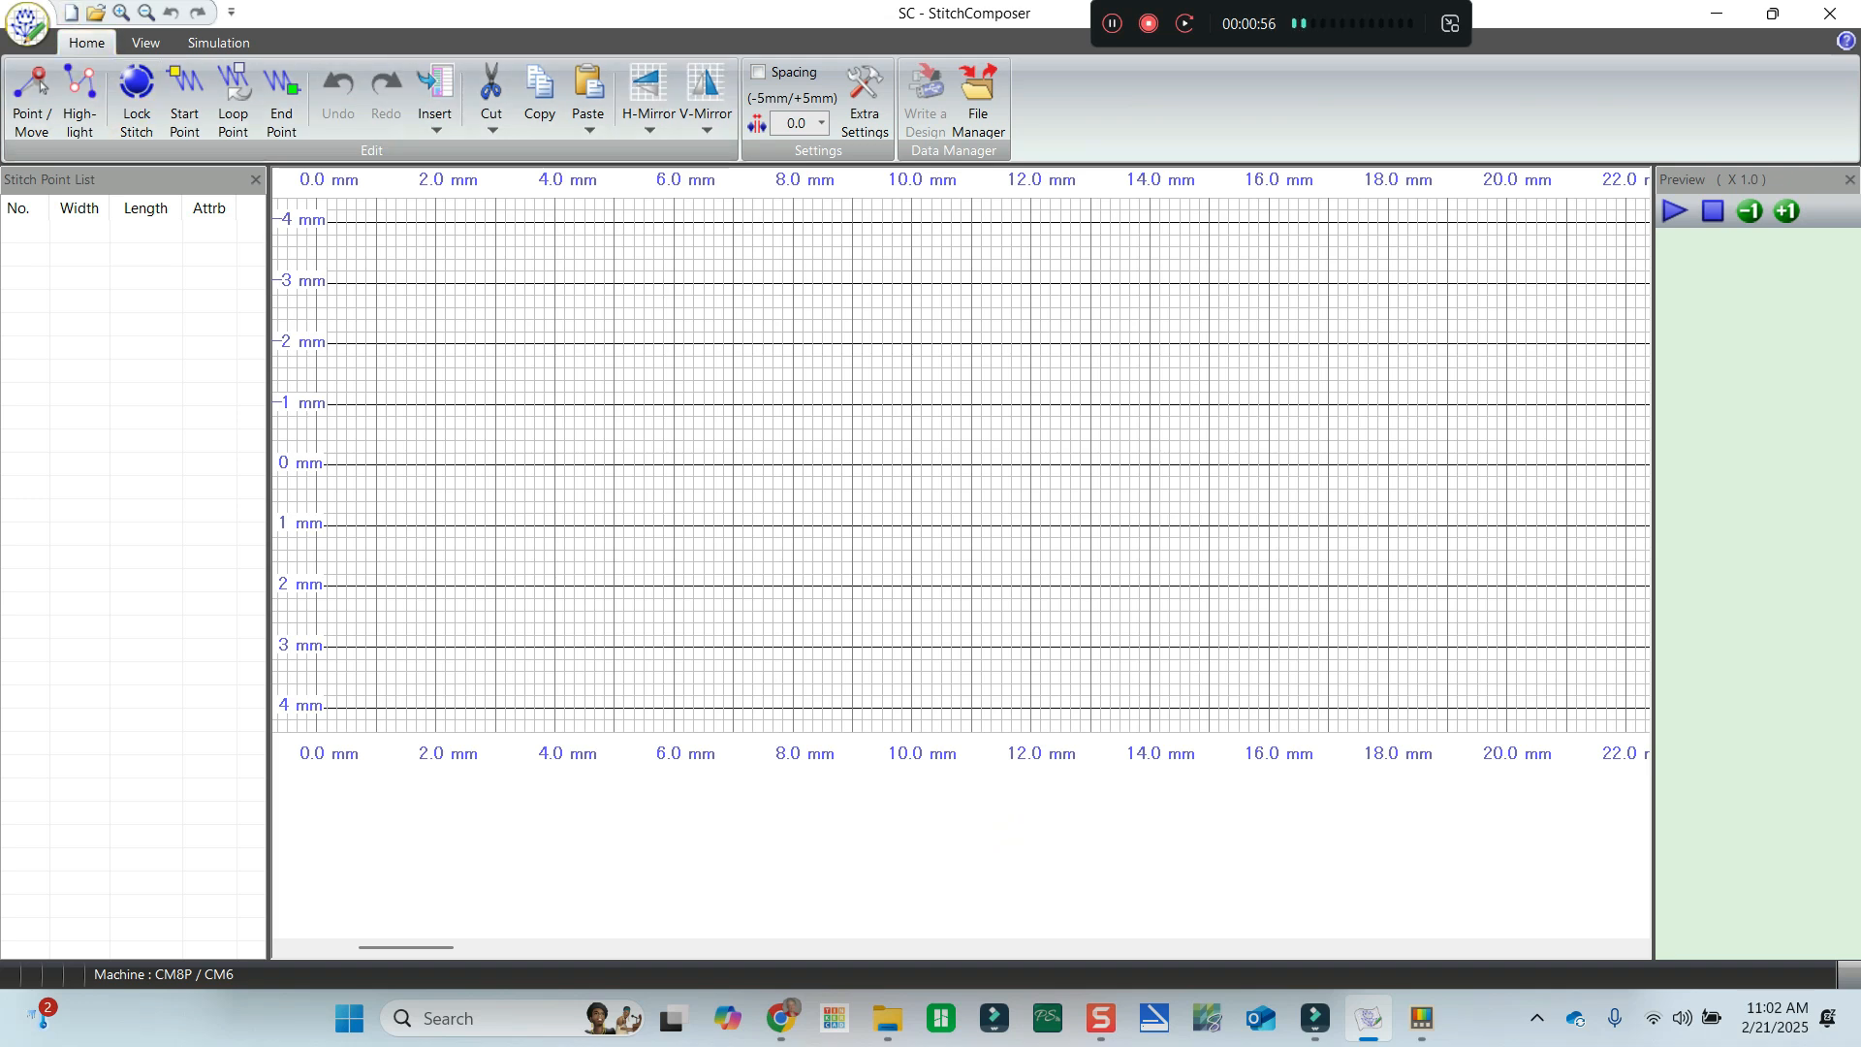
Review the available sewing machine models and keep CM8P / CM6 as the selected machine.
{"action": "left_click", "coordinate": [27, 24]}
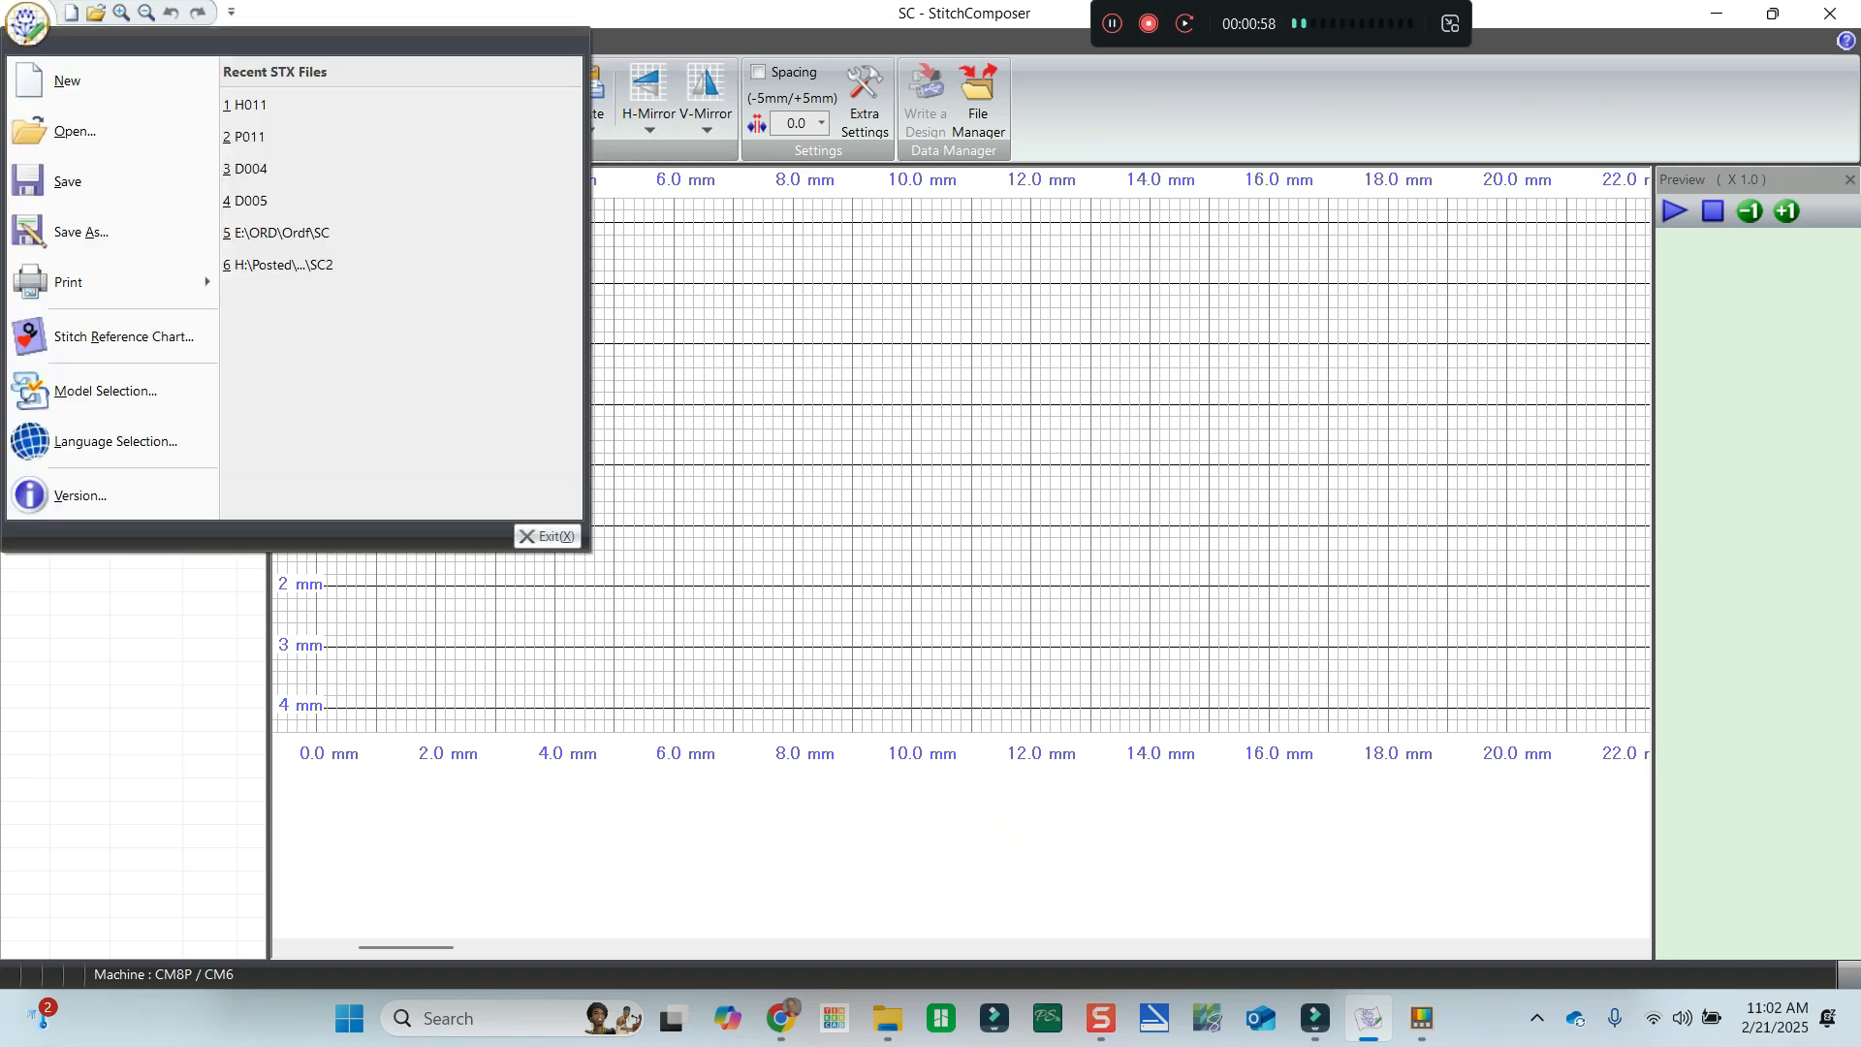
{"action": "left_click", "coordinate": [75, 392]}
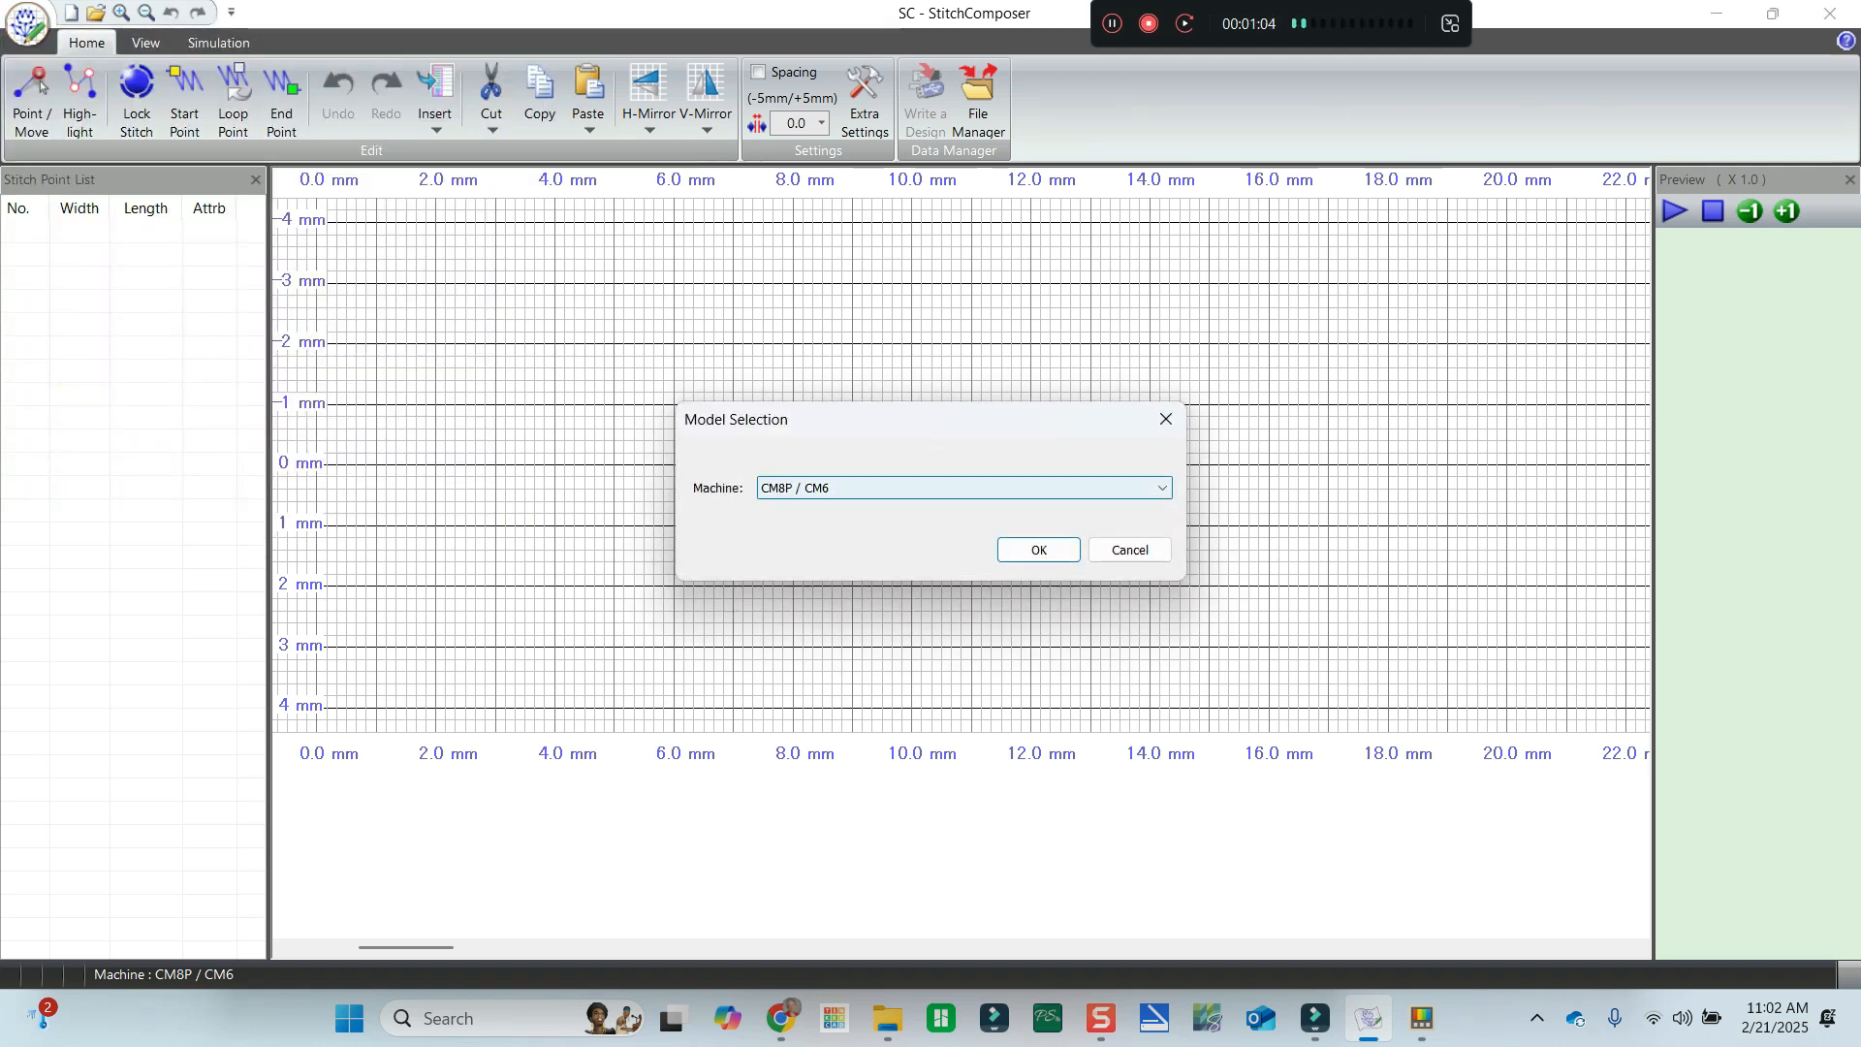
{"action": "left_click", "coordinate": [1159, 489]}
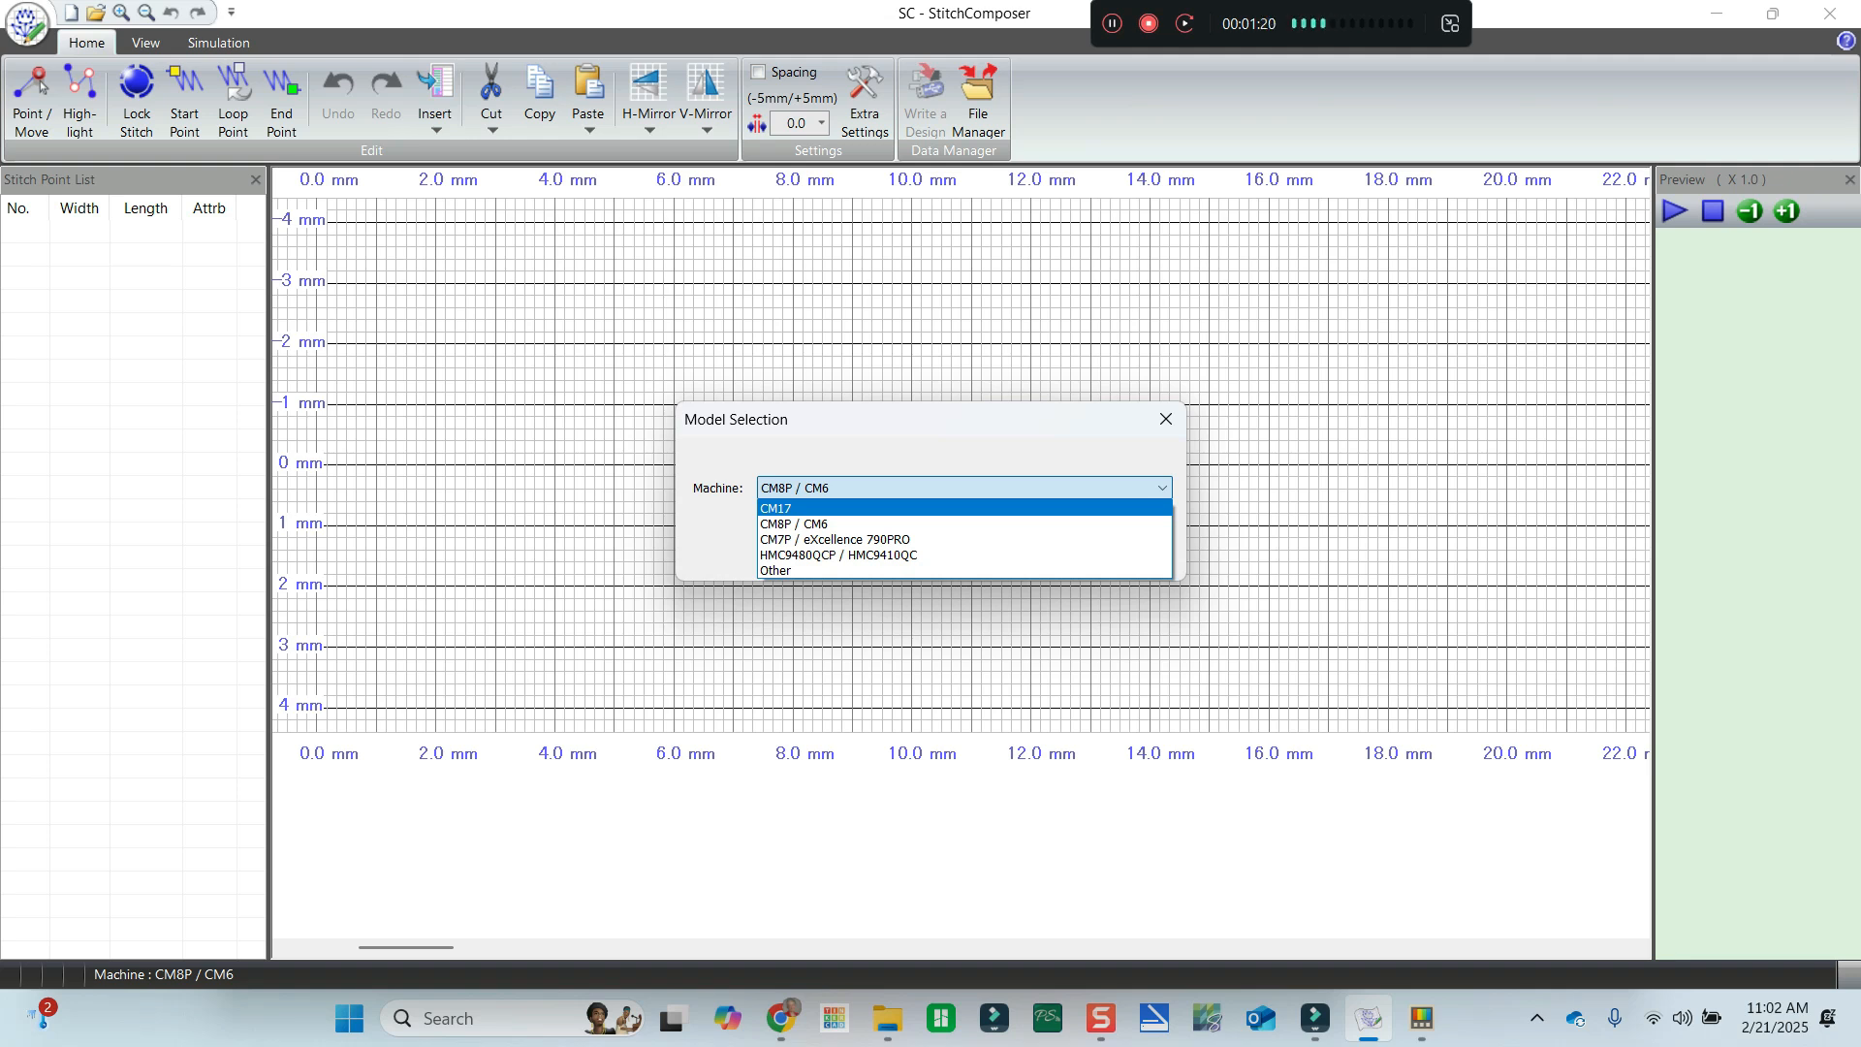
{"action": "left_click", "coordinate": [1166, 418]}
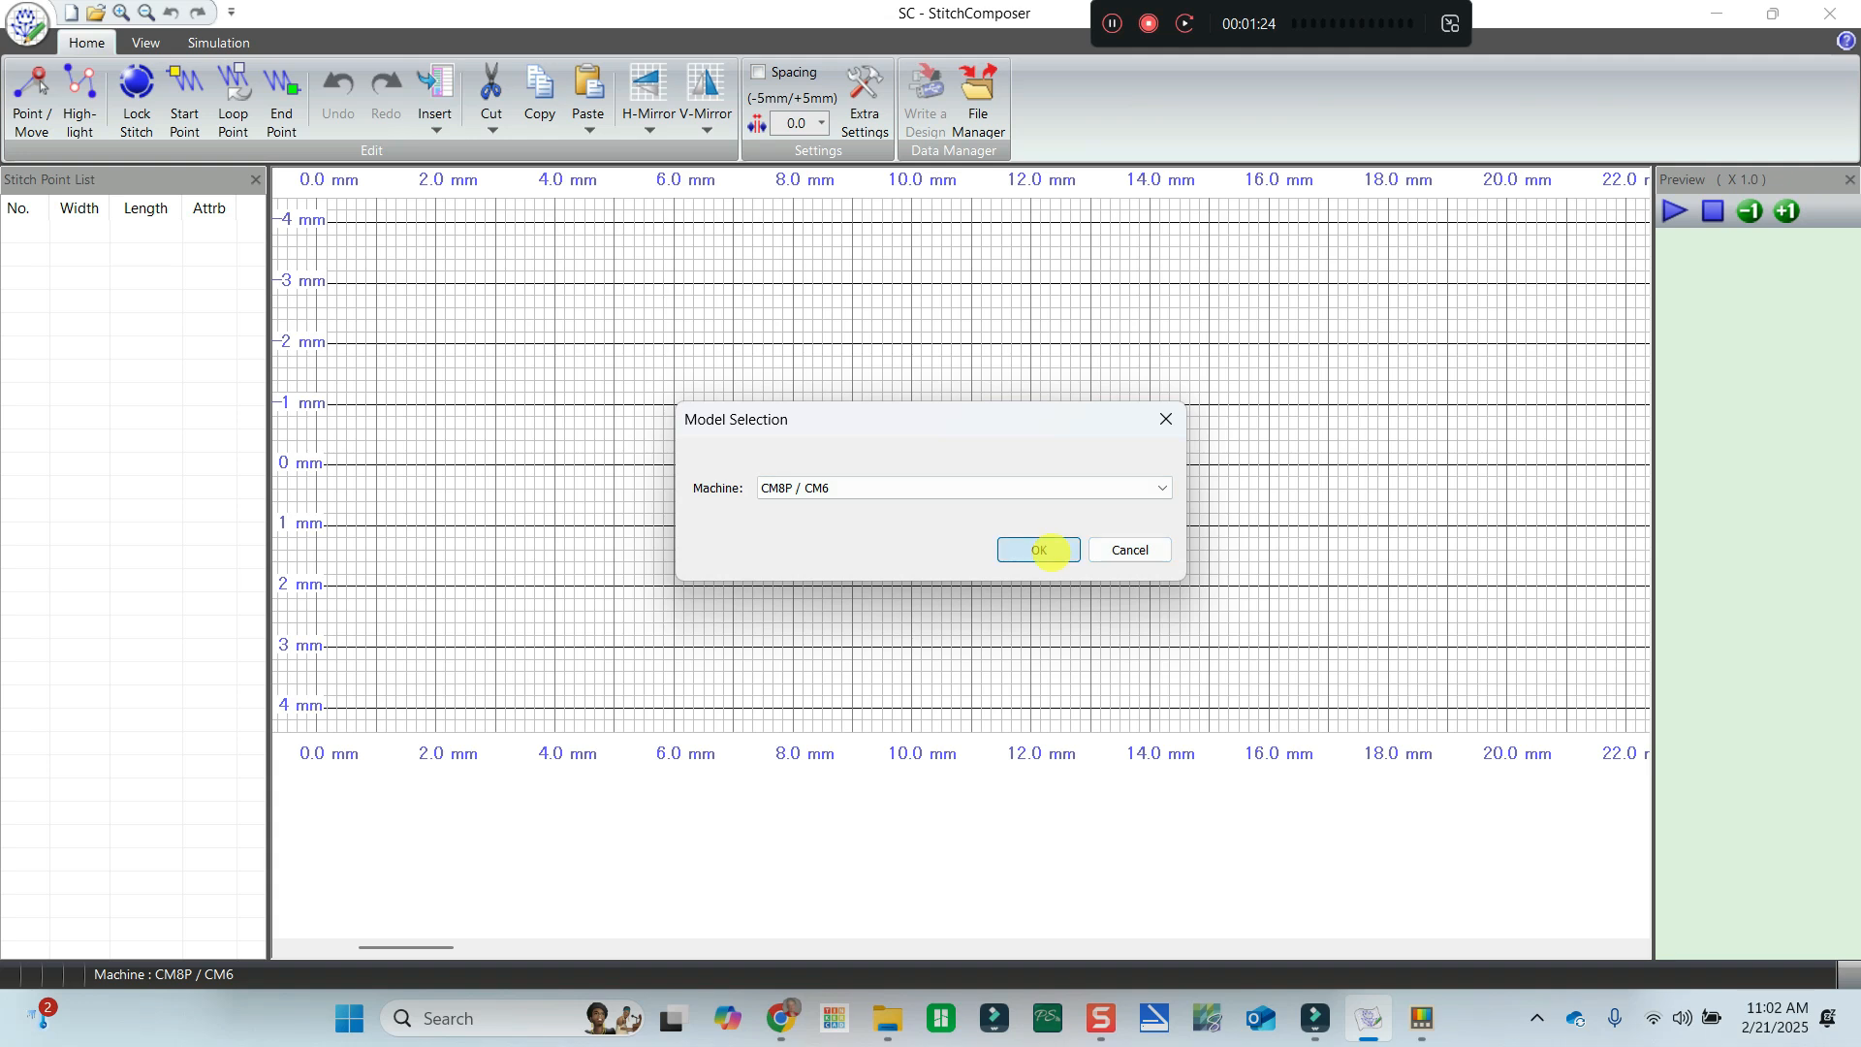
{"action": "left_click", "coordinate": [1055, 547]}
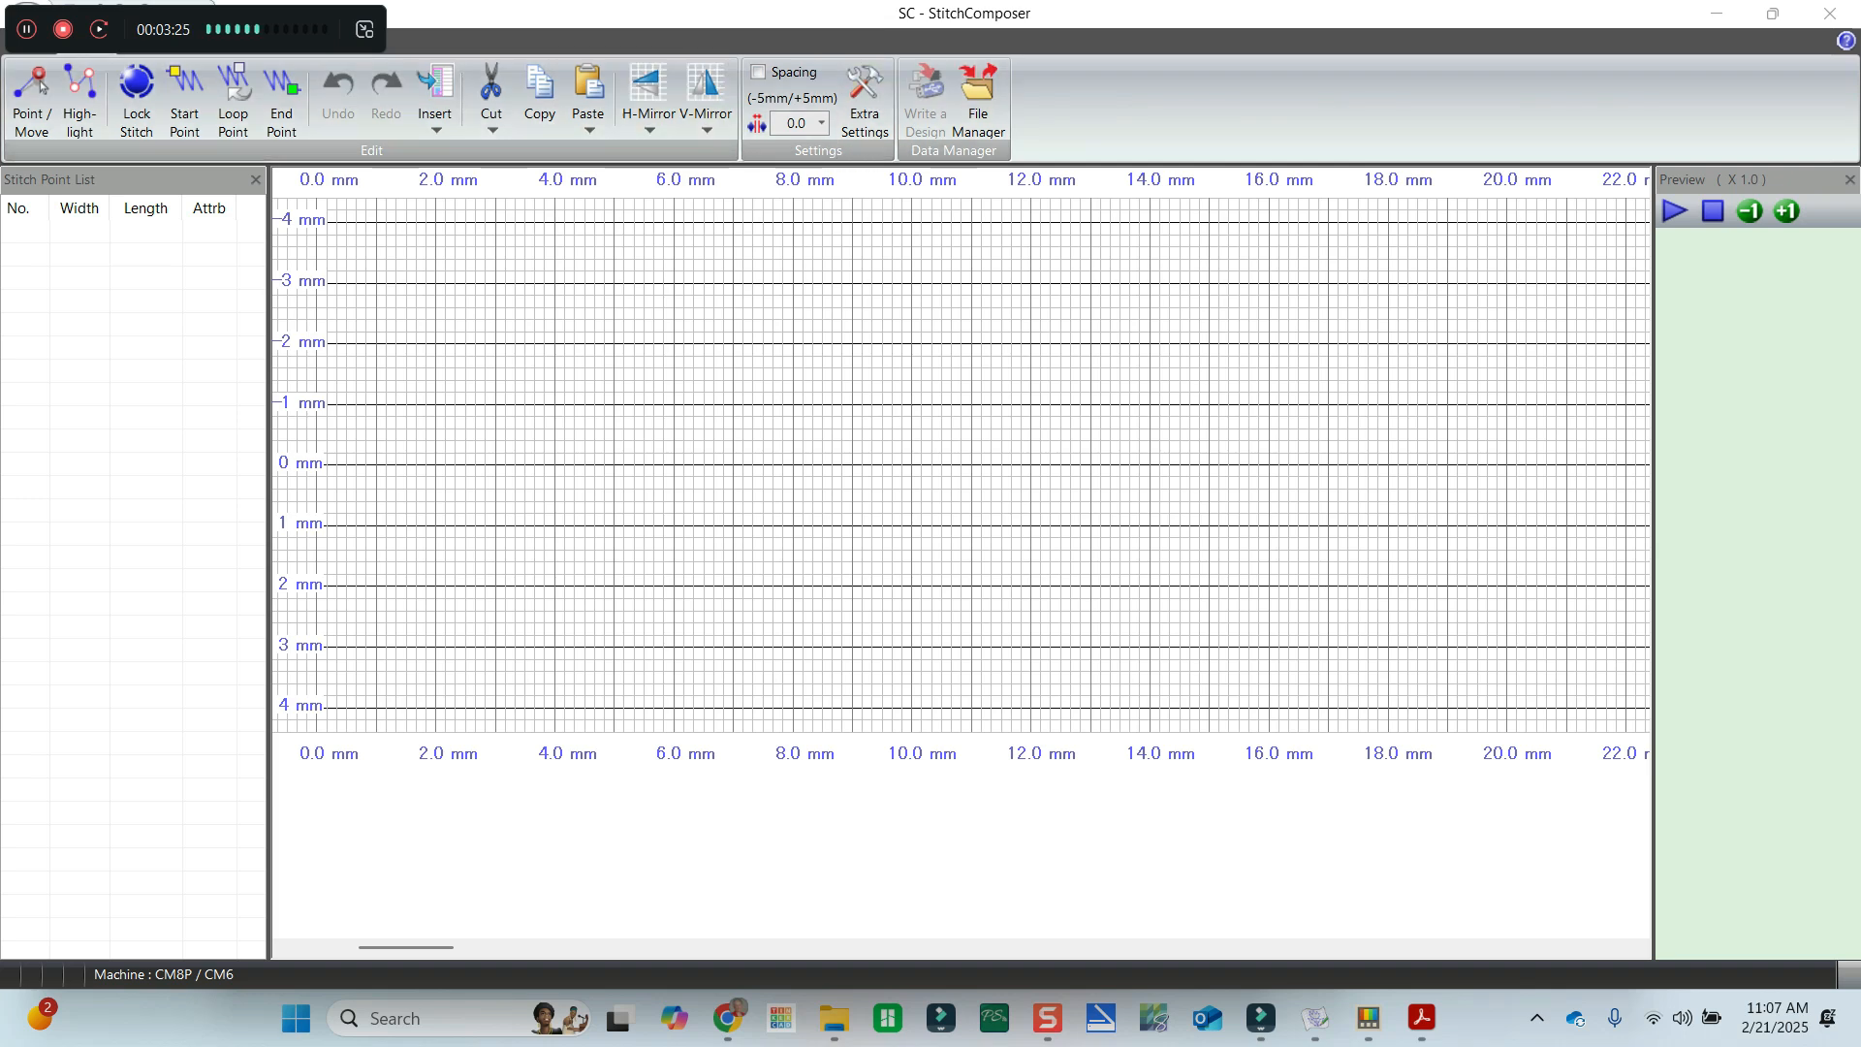
Open the built-in long stitch L001.
{"action": "left_click_drag", "start_coordinate": [221, 21], "coordinate": [911, 58]}
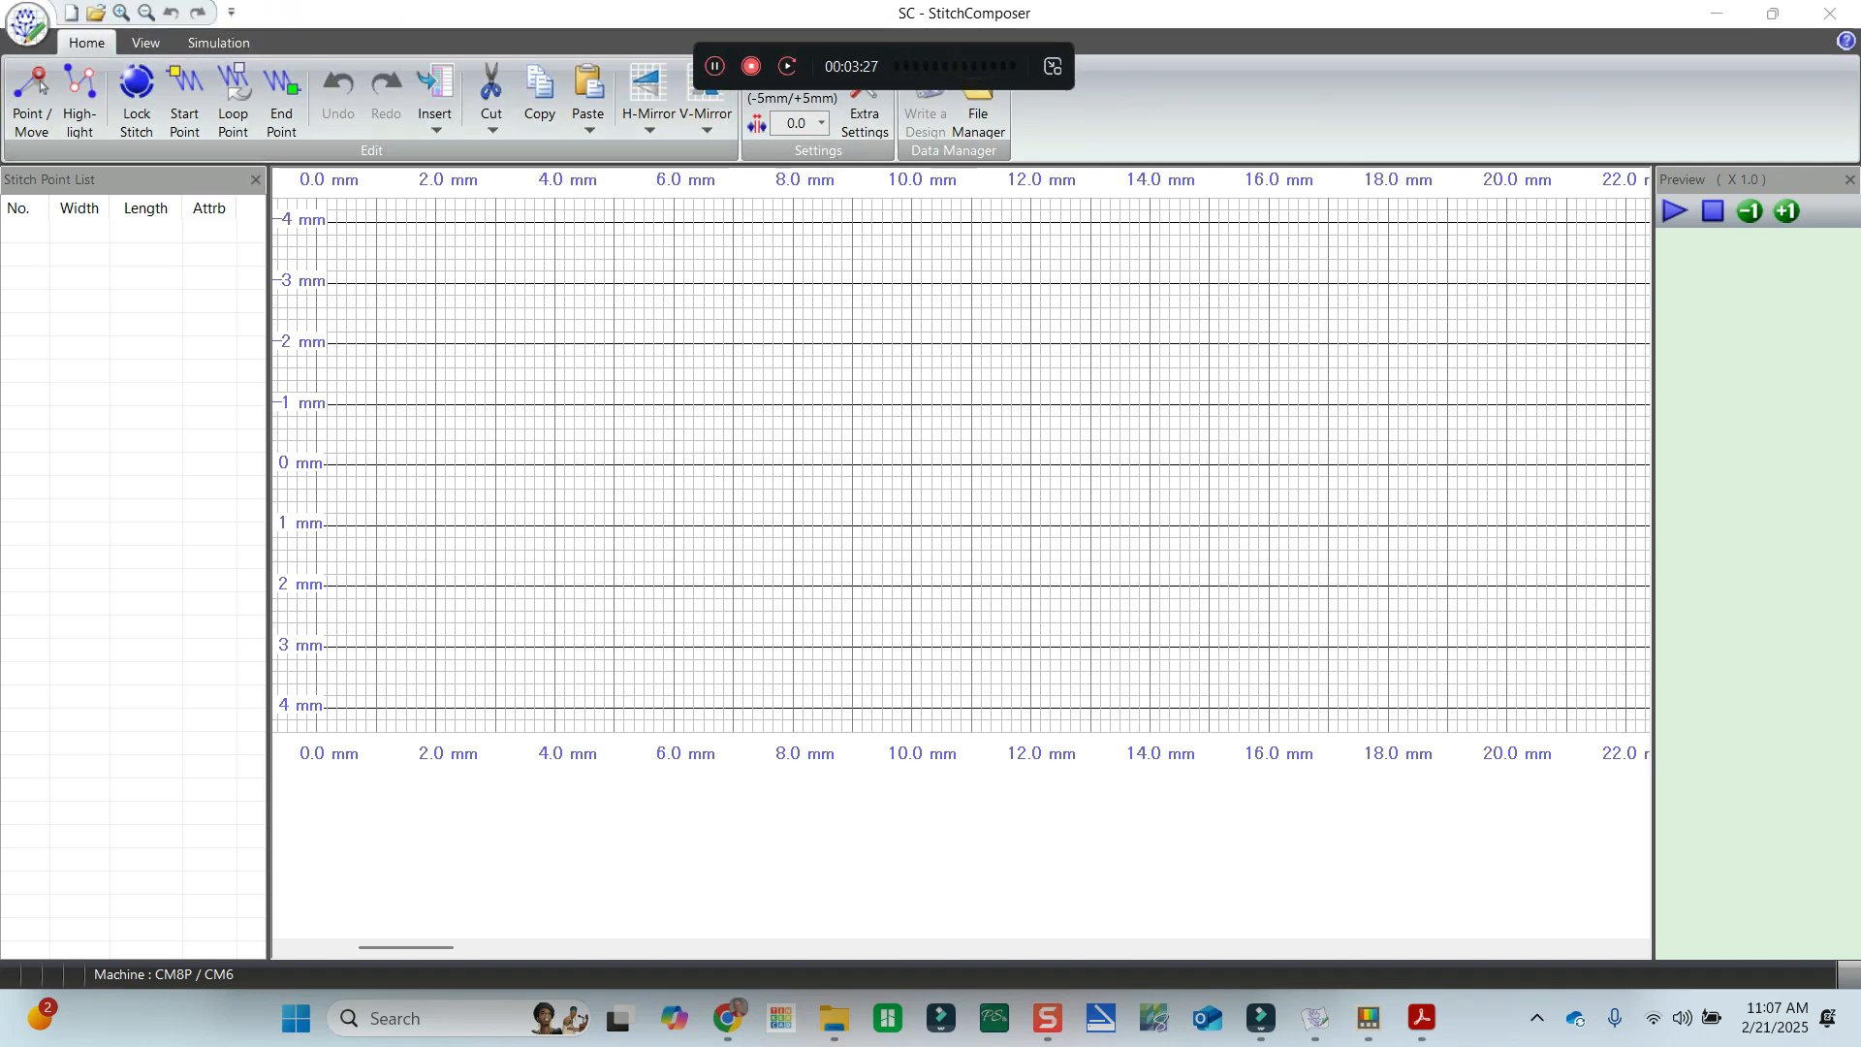
{"action": "left_click", "coordinate": [87, 72]}
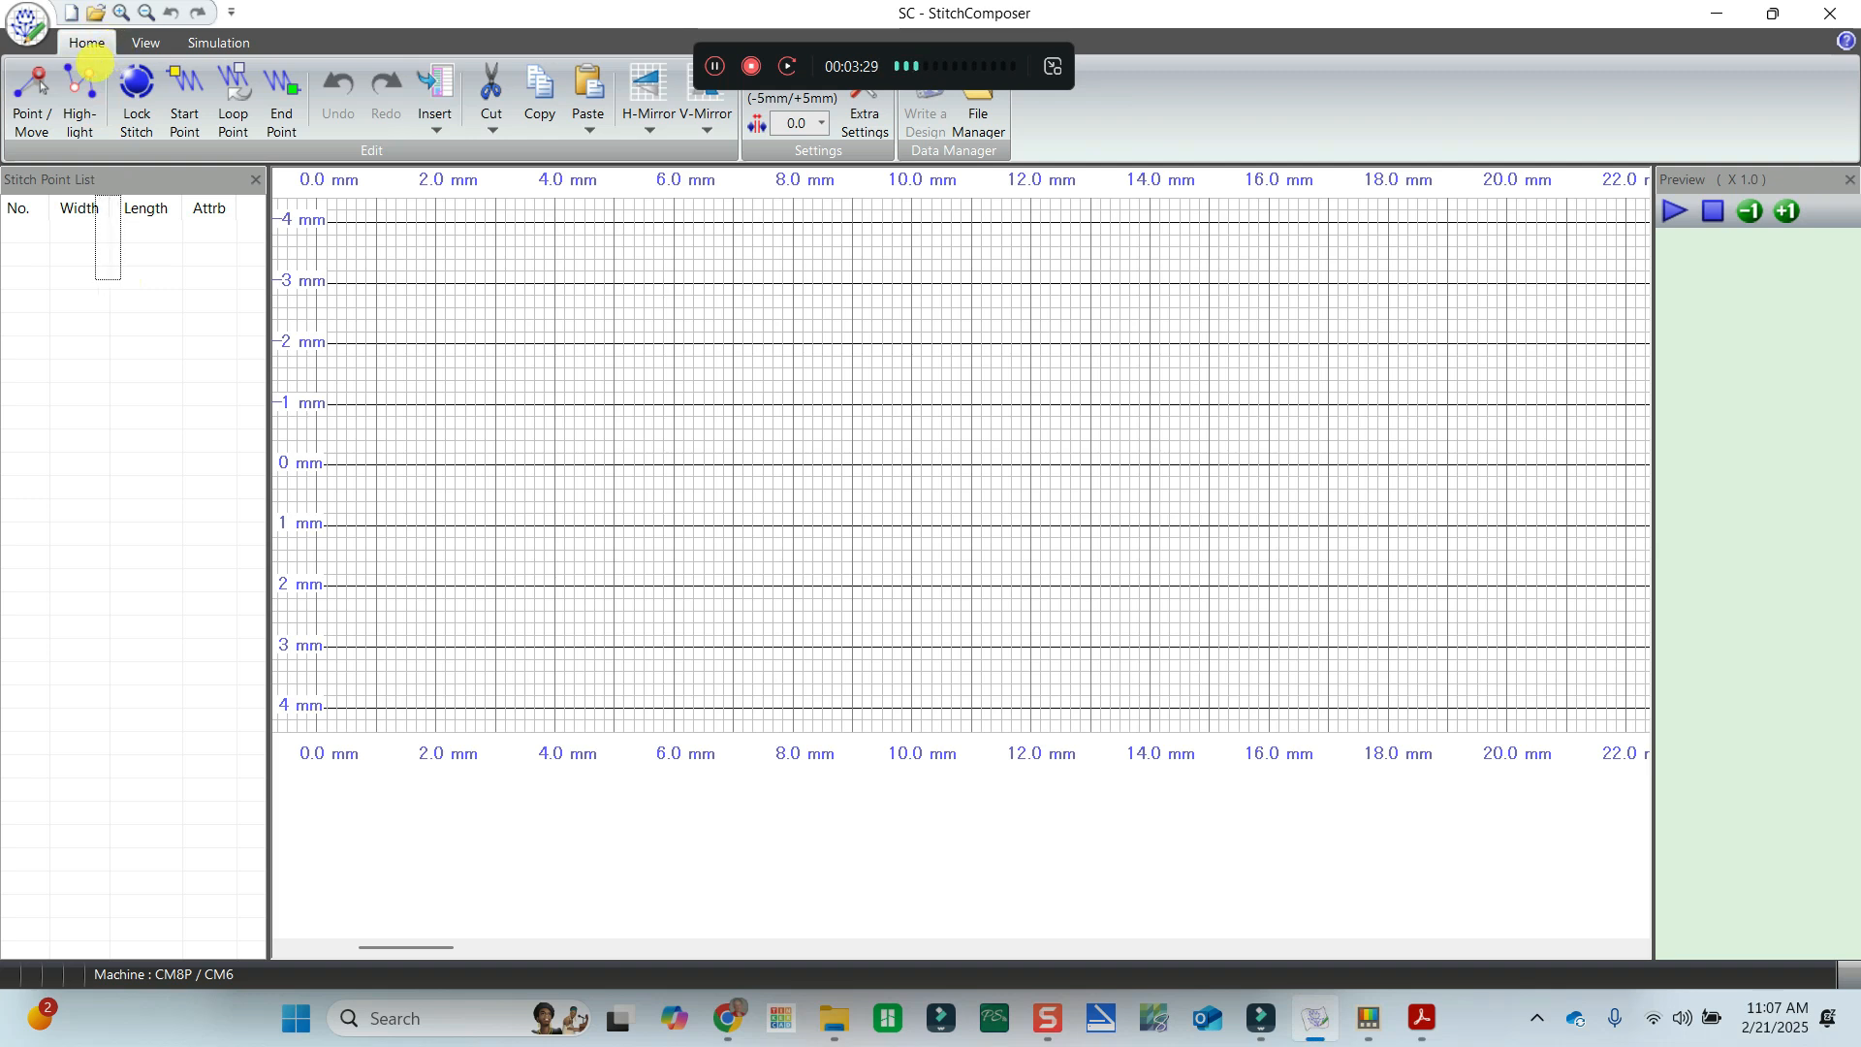
{"action": "left_click", "coordinate": [95, 11]}
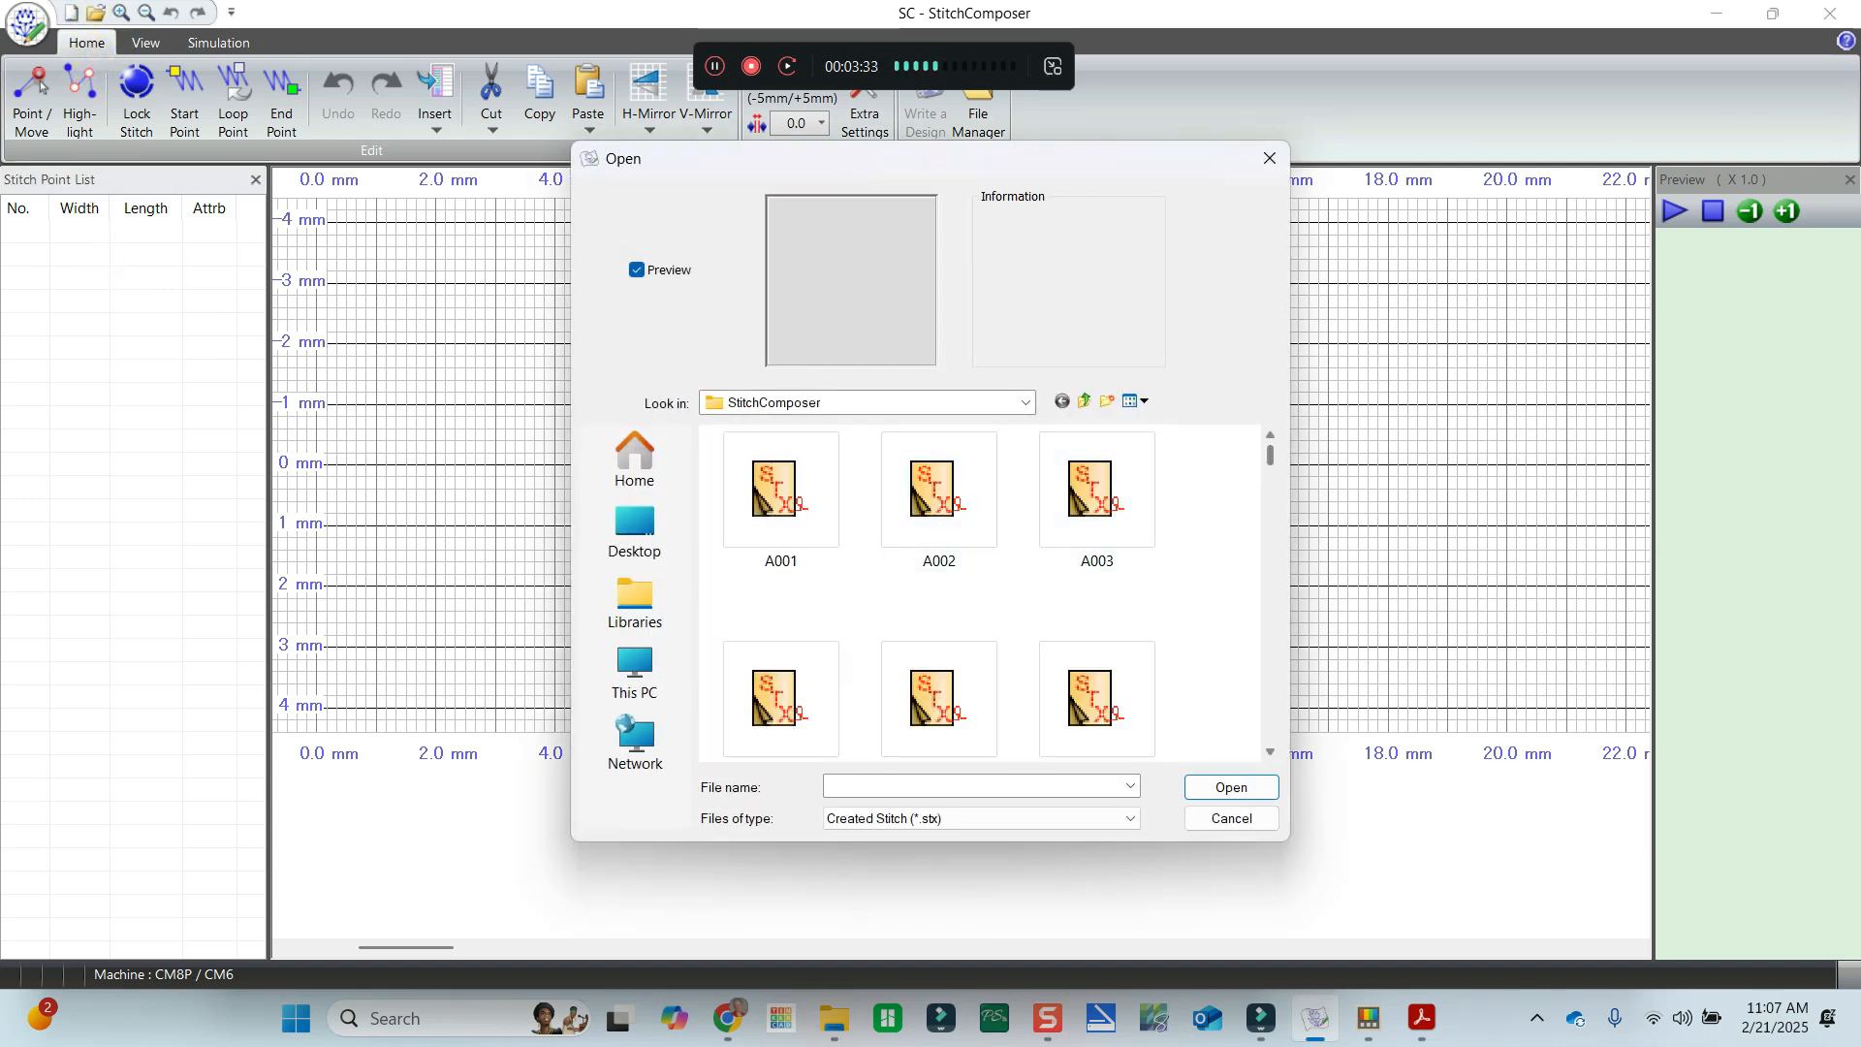
{"action": "left_click_drag", "start_coordinate": [1269, 452], "coordinate": [1250, 601]}
{"action": "left_click", "coordinate": [1110, 473]}
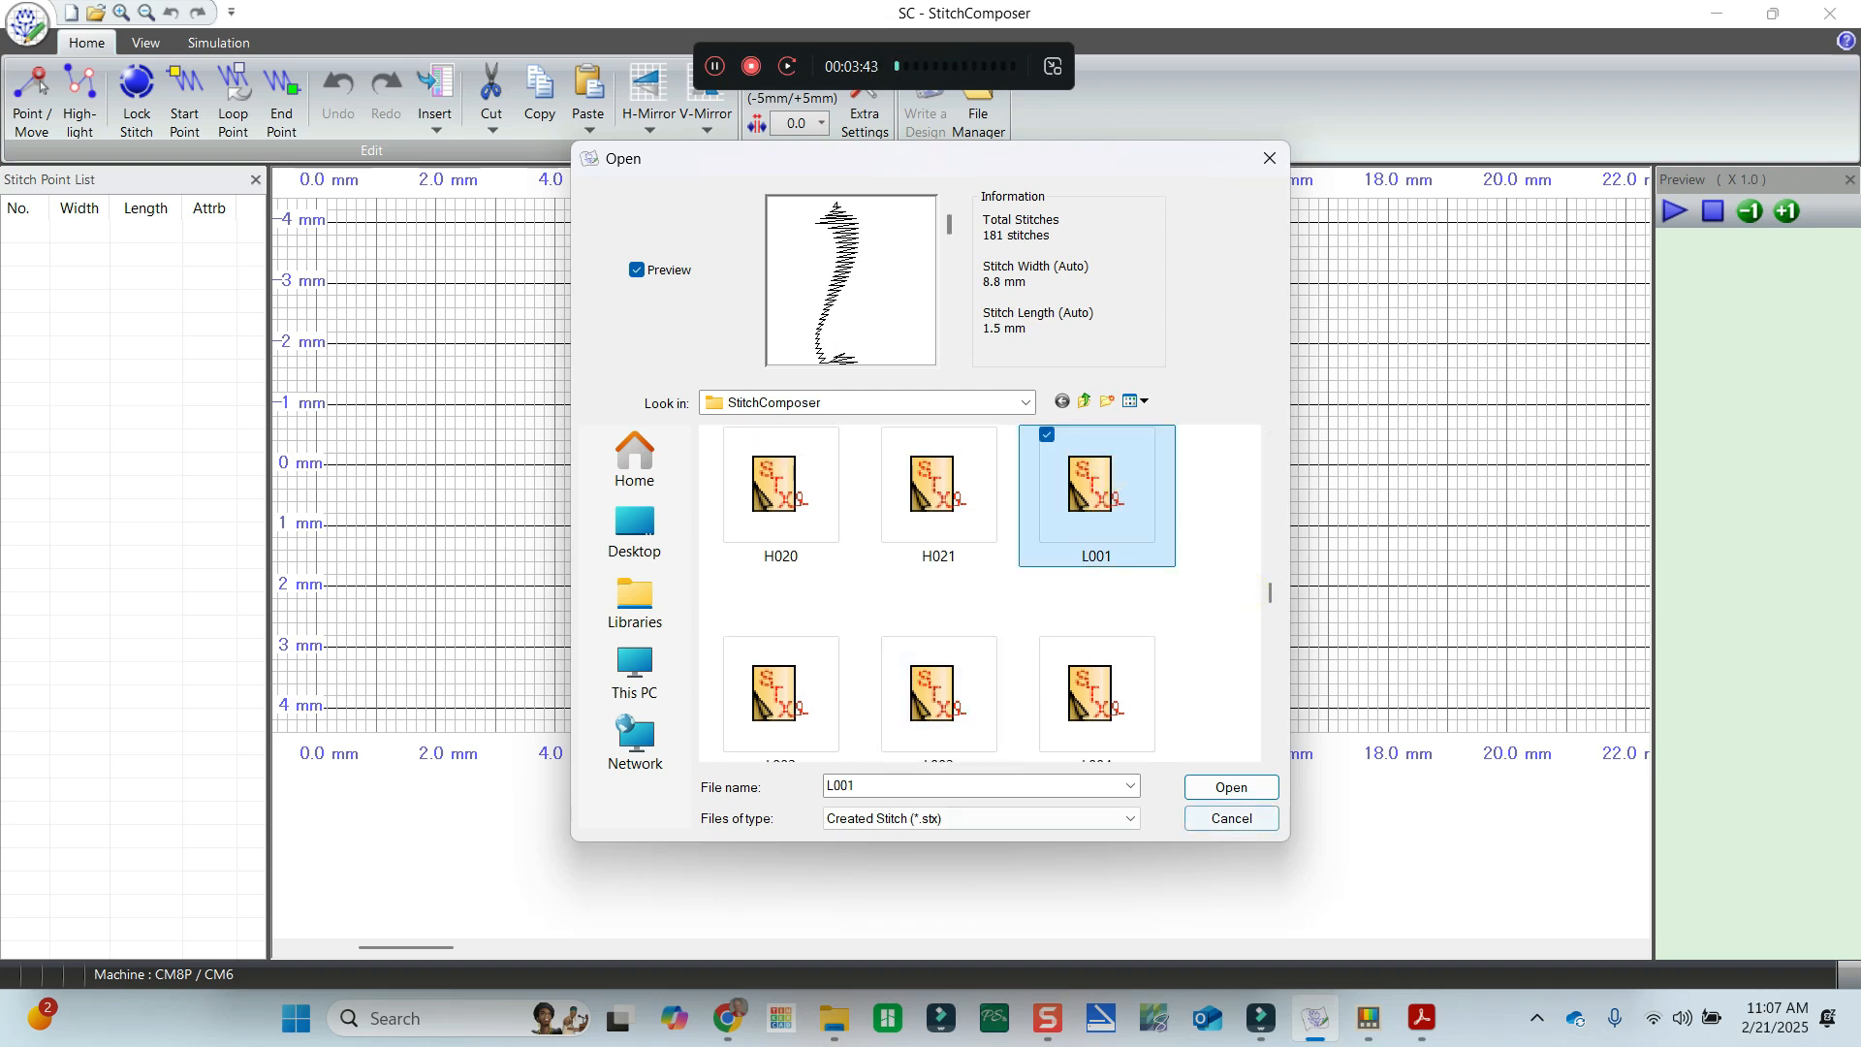
{"action": "left_click", "coordinate": [1226, 785]}
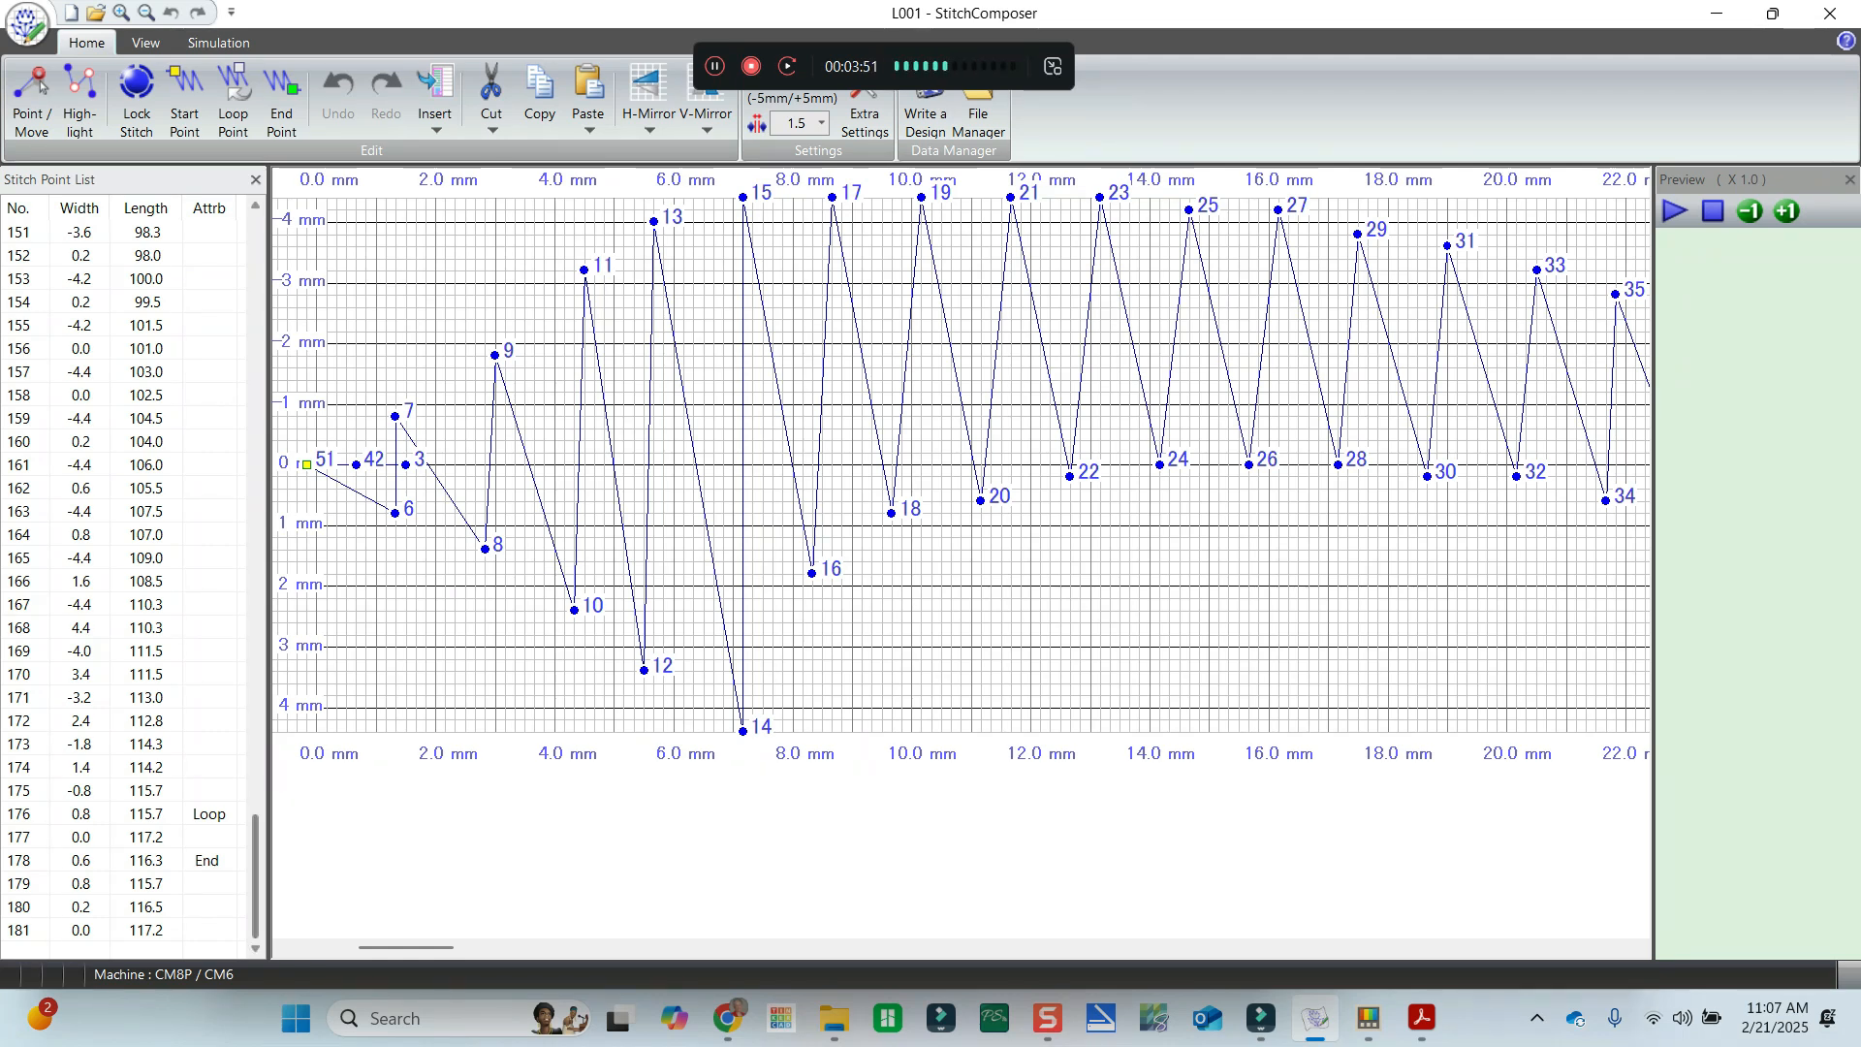
Try to cut stitch points 1 through 73 from the L001 design.
{"action": "left_click_drag", "start_coordinate": [254, 831], "coordinate": [273, 470]}
{"action": "left_click_drag", "start_coordinate": [284, 412], "coordinate": [286, 401]}
{"action": "left_click_drag", "start_coordinate": [428, 947], "coordinate": [627, 955]}
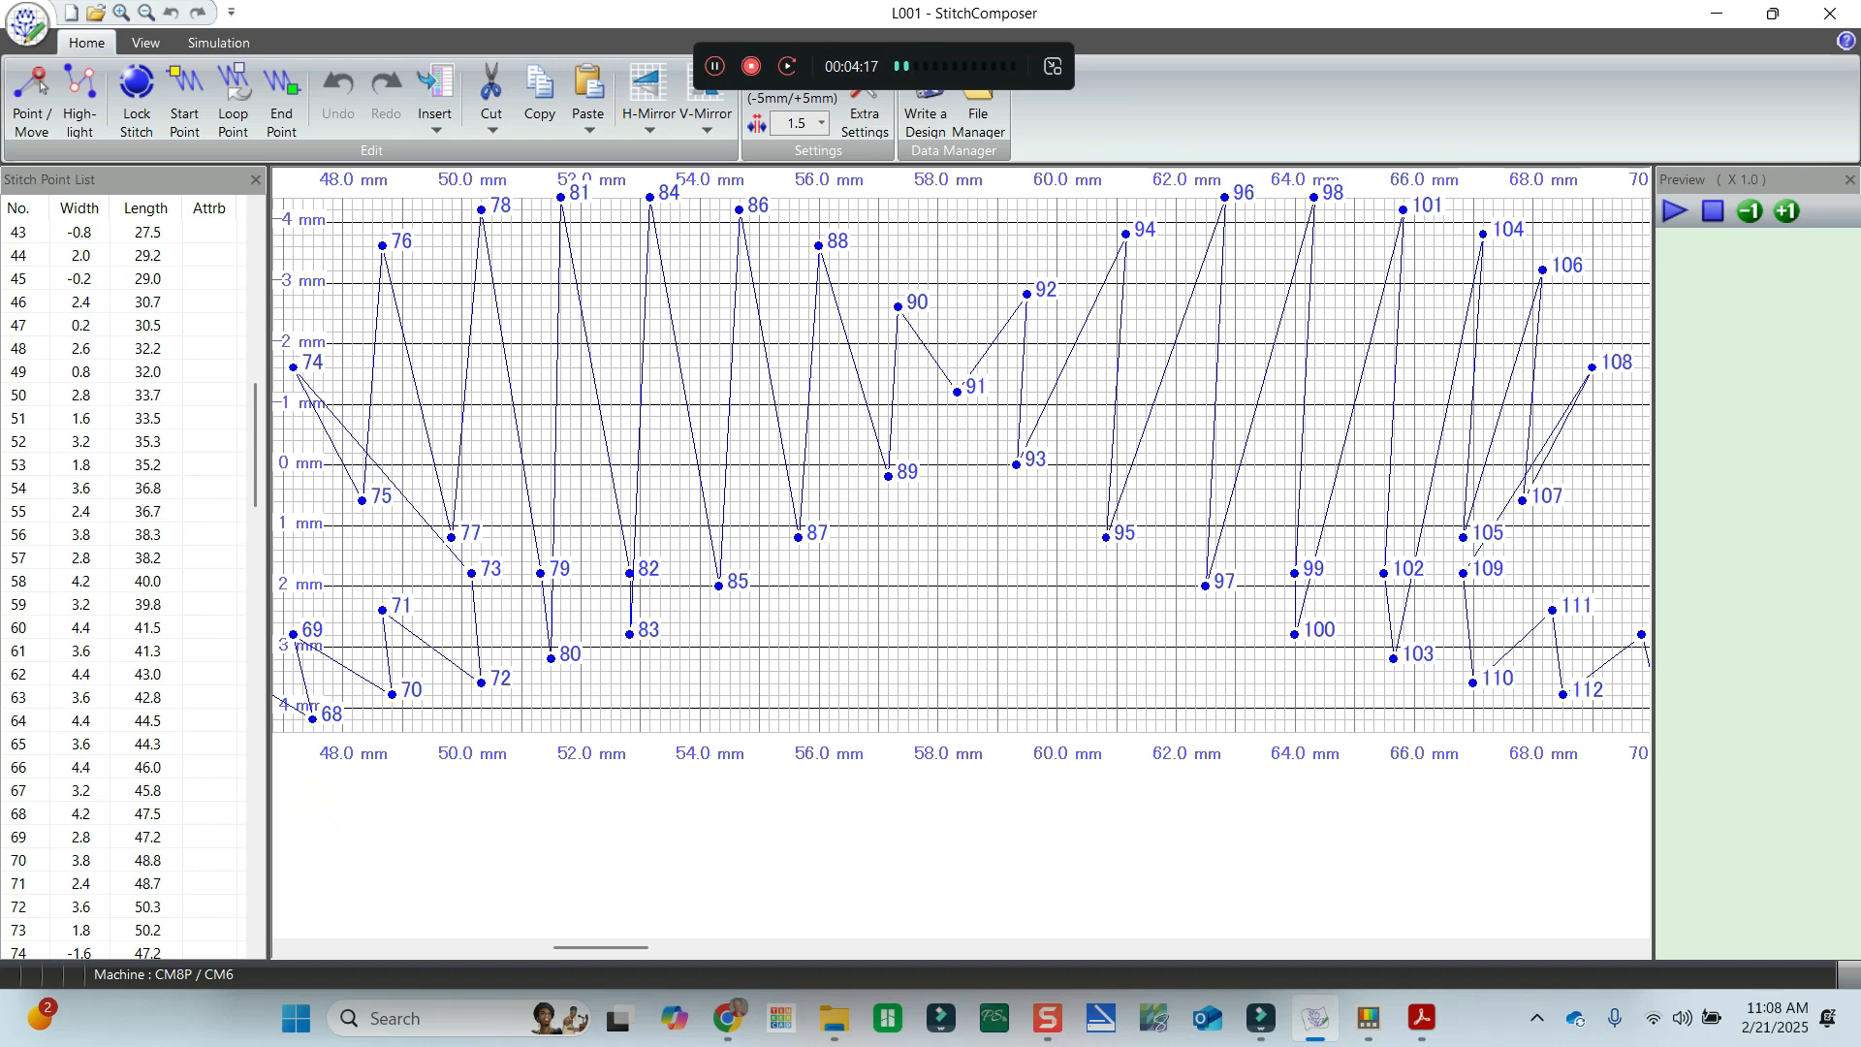
{"action": "left_click_drag", "start_coordinate": [248, 470], "coordinate": [263, 282]}
{"action": "left_click", "coordinate": [44, 235]}
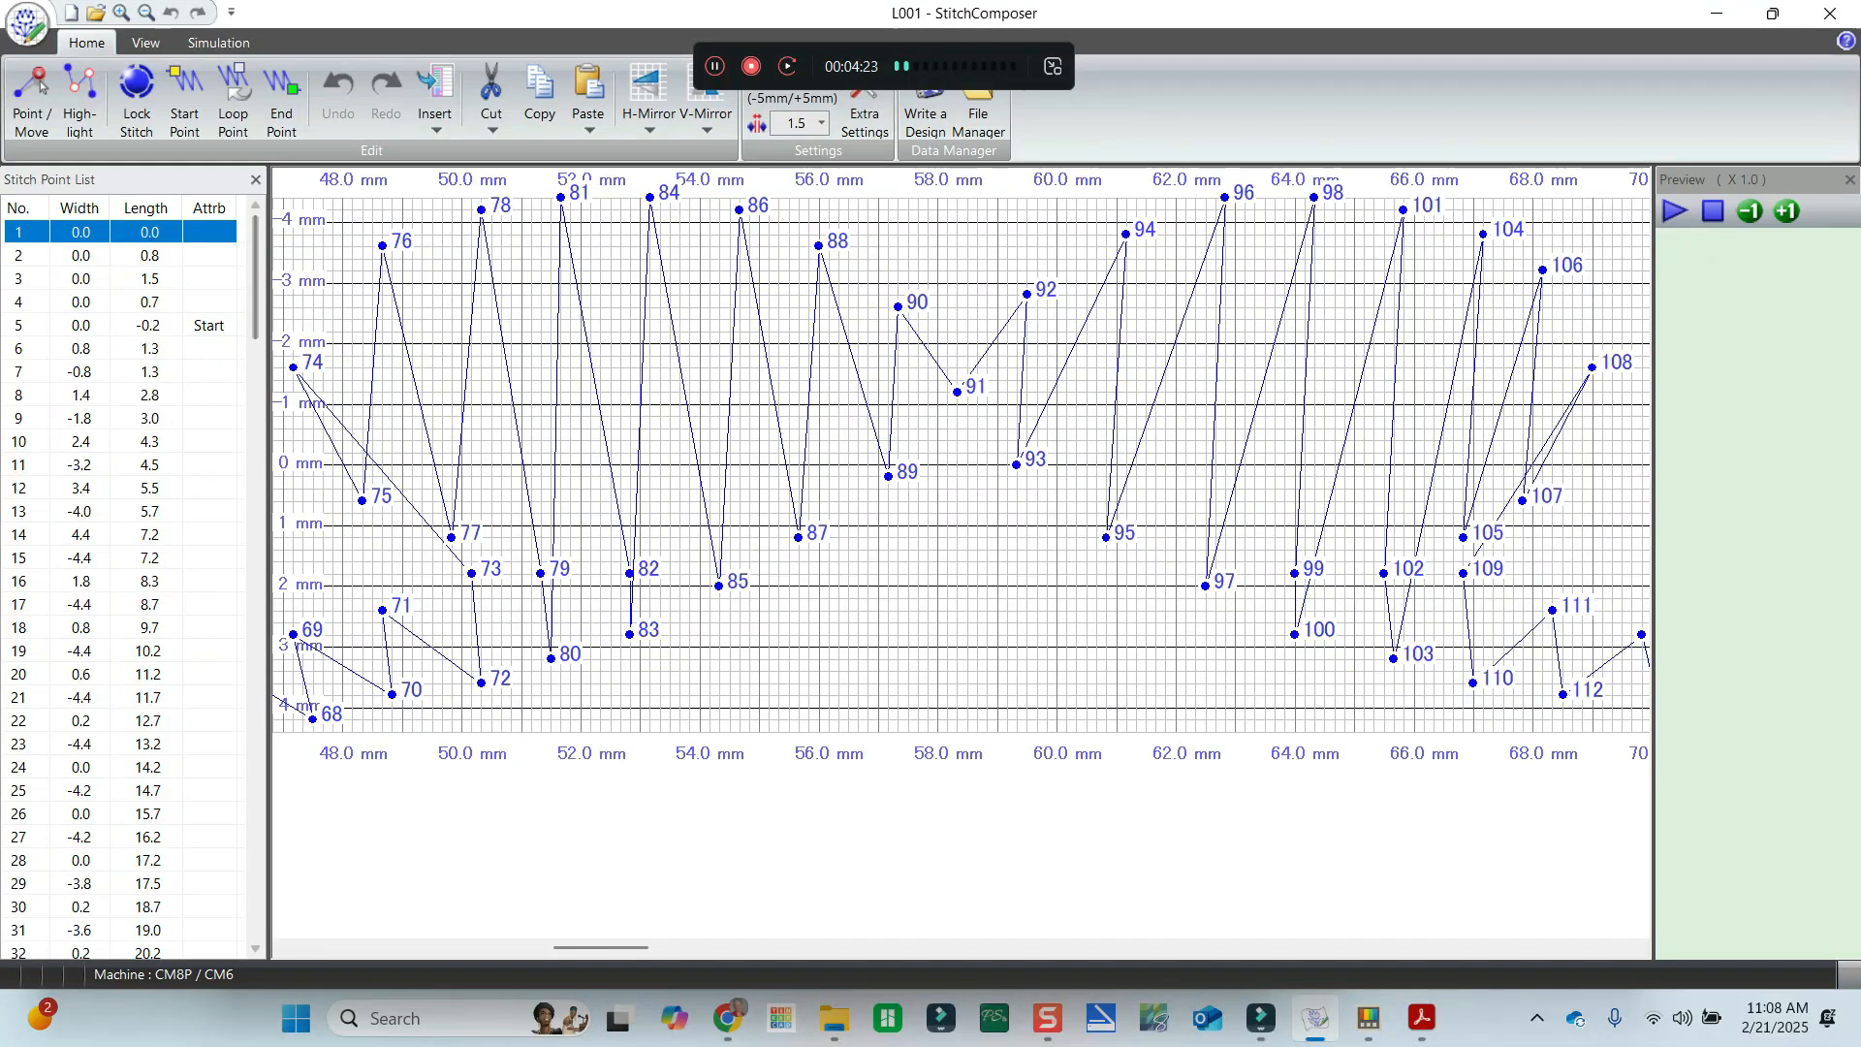
{"action": "left_click_drag", "start_coordinate": [256, 275], "coordinate": [223, 495]}
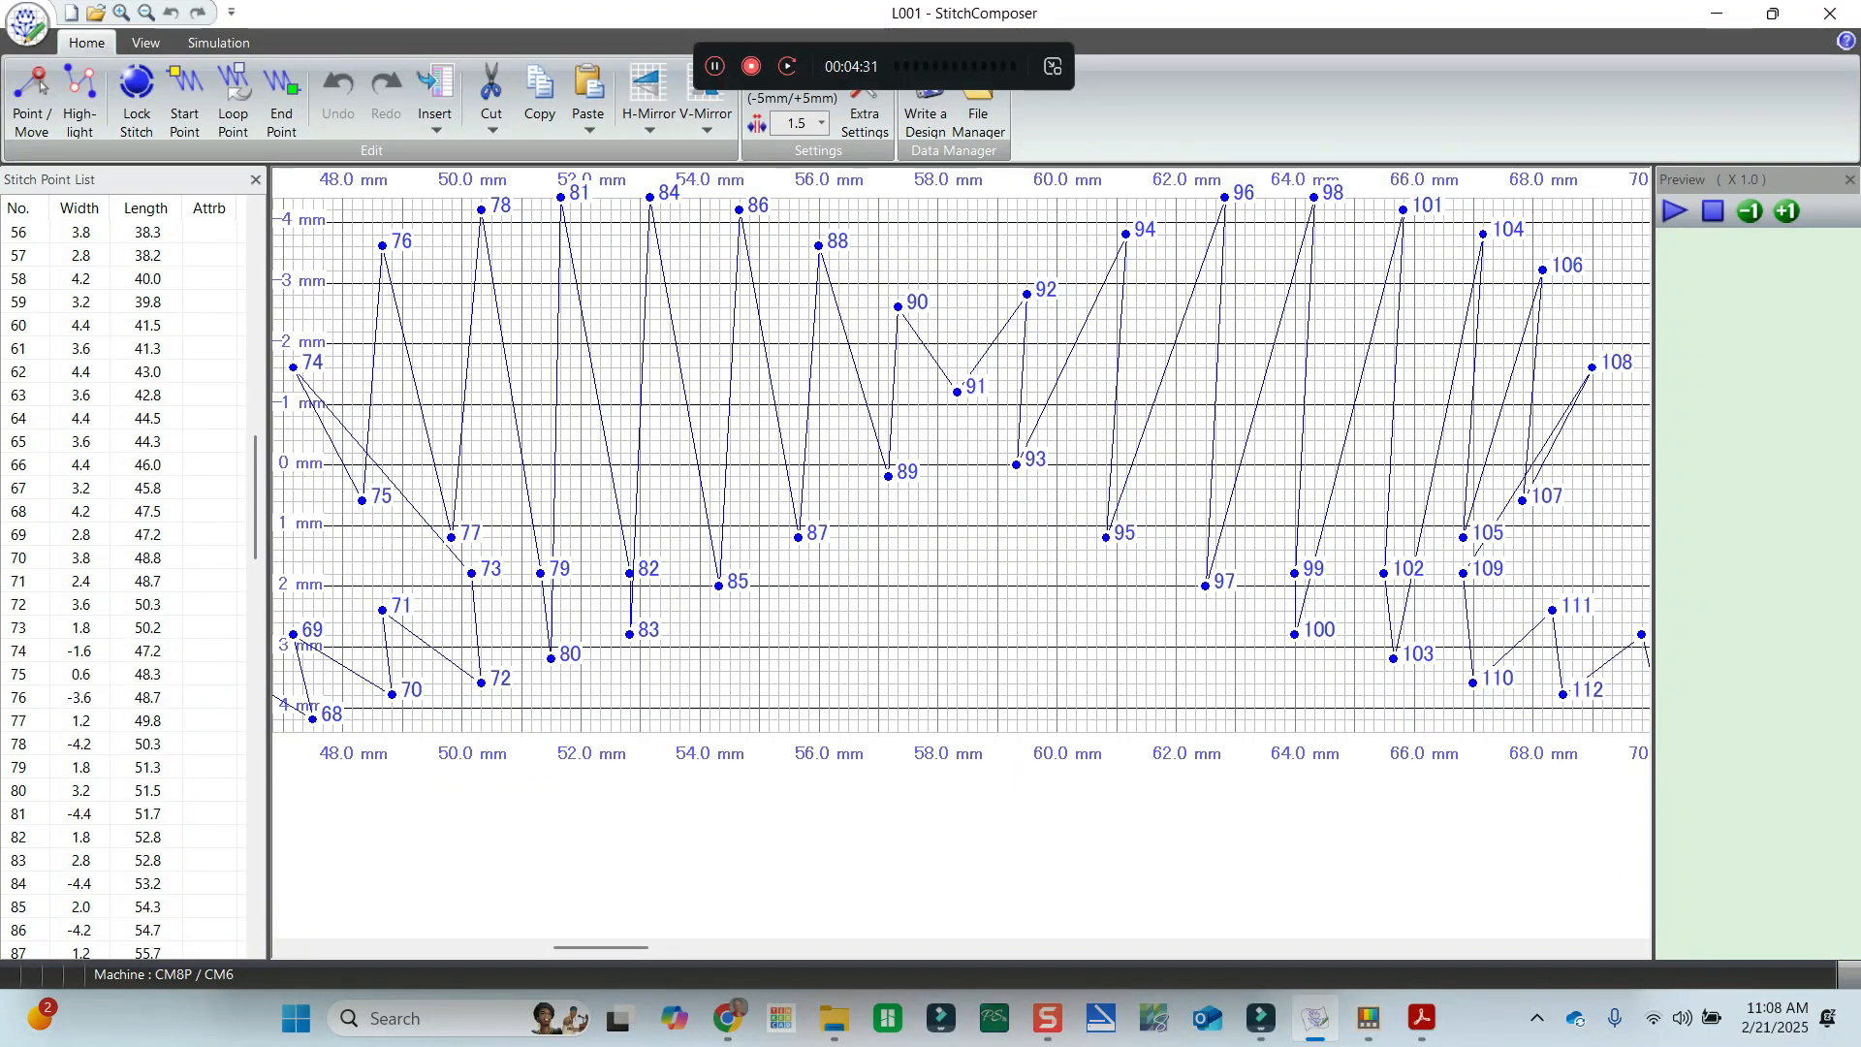
{"action": "left_click", "coordinate": [84, 629], "text": "shift"}
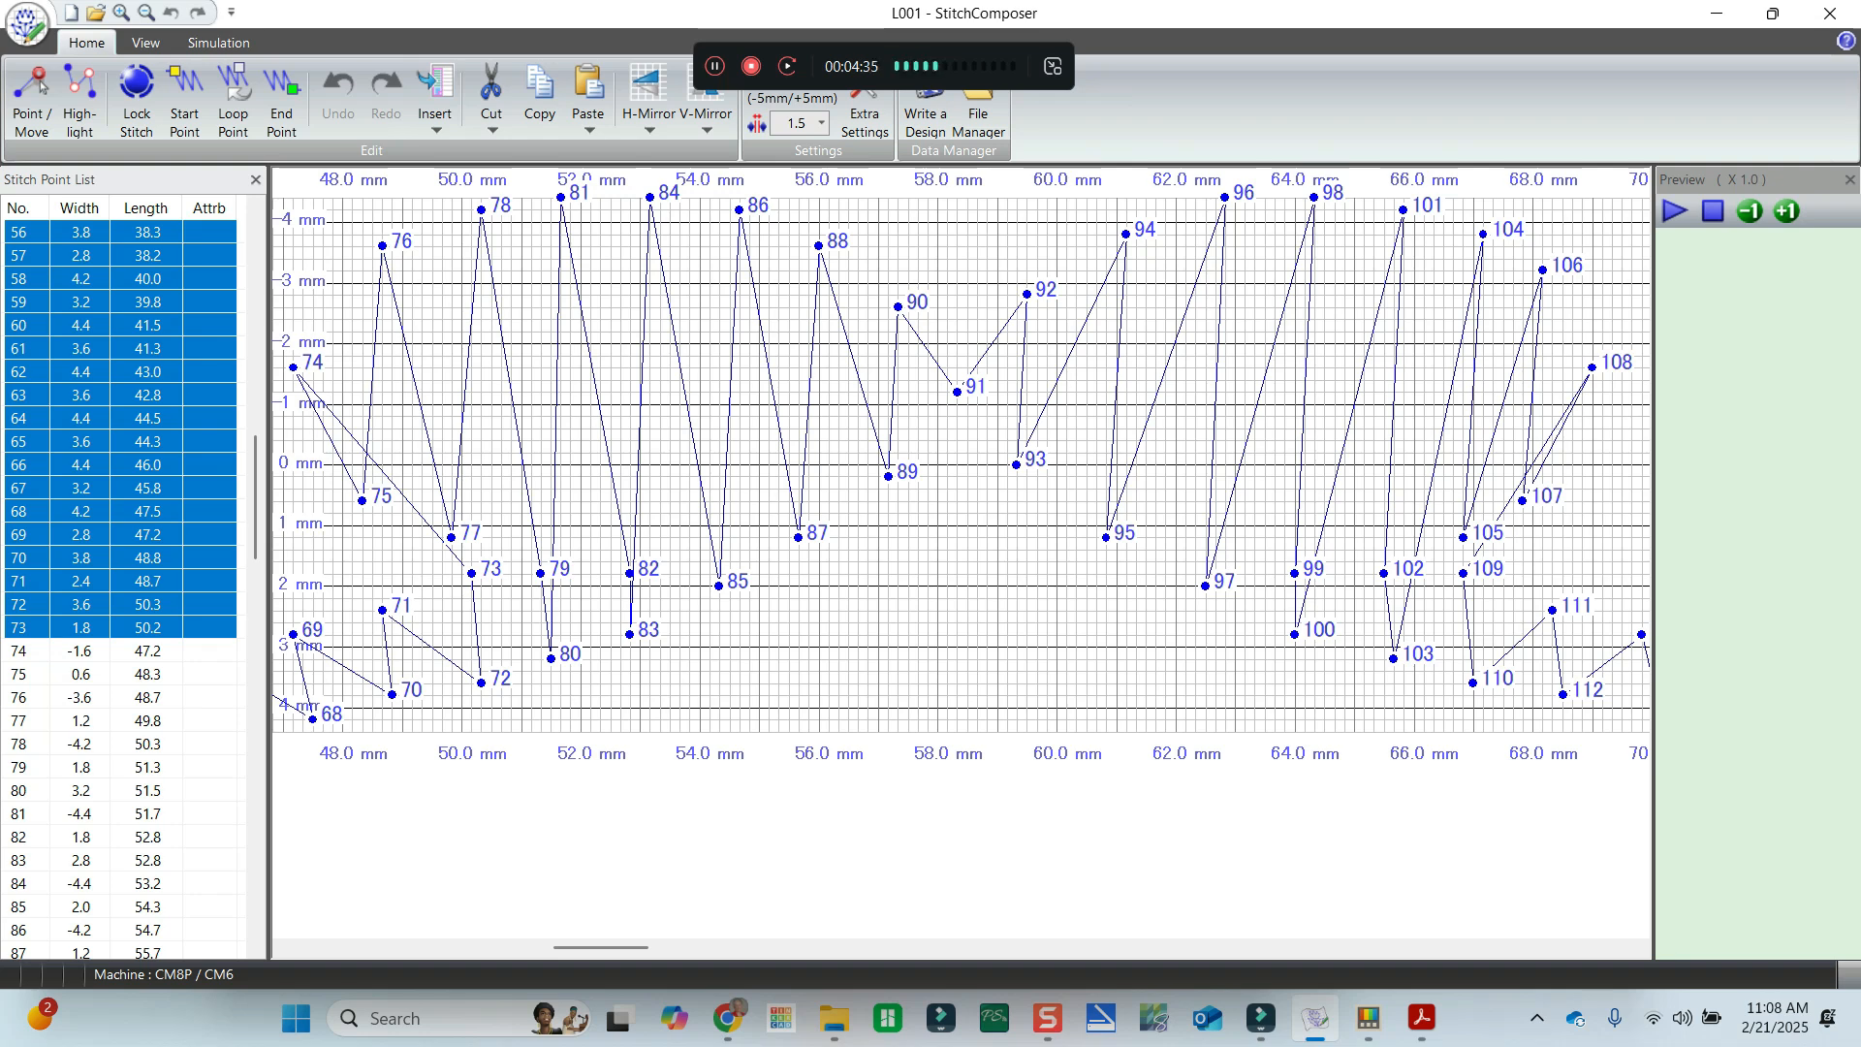
{"action": "left_click", "coordinate": [489, 78]}
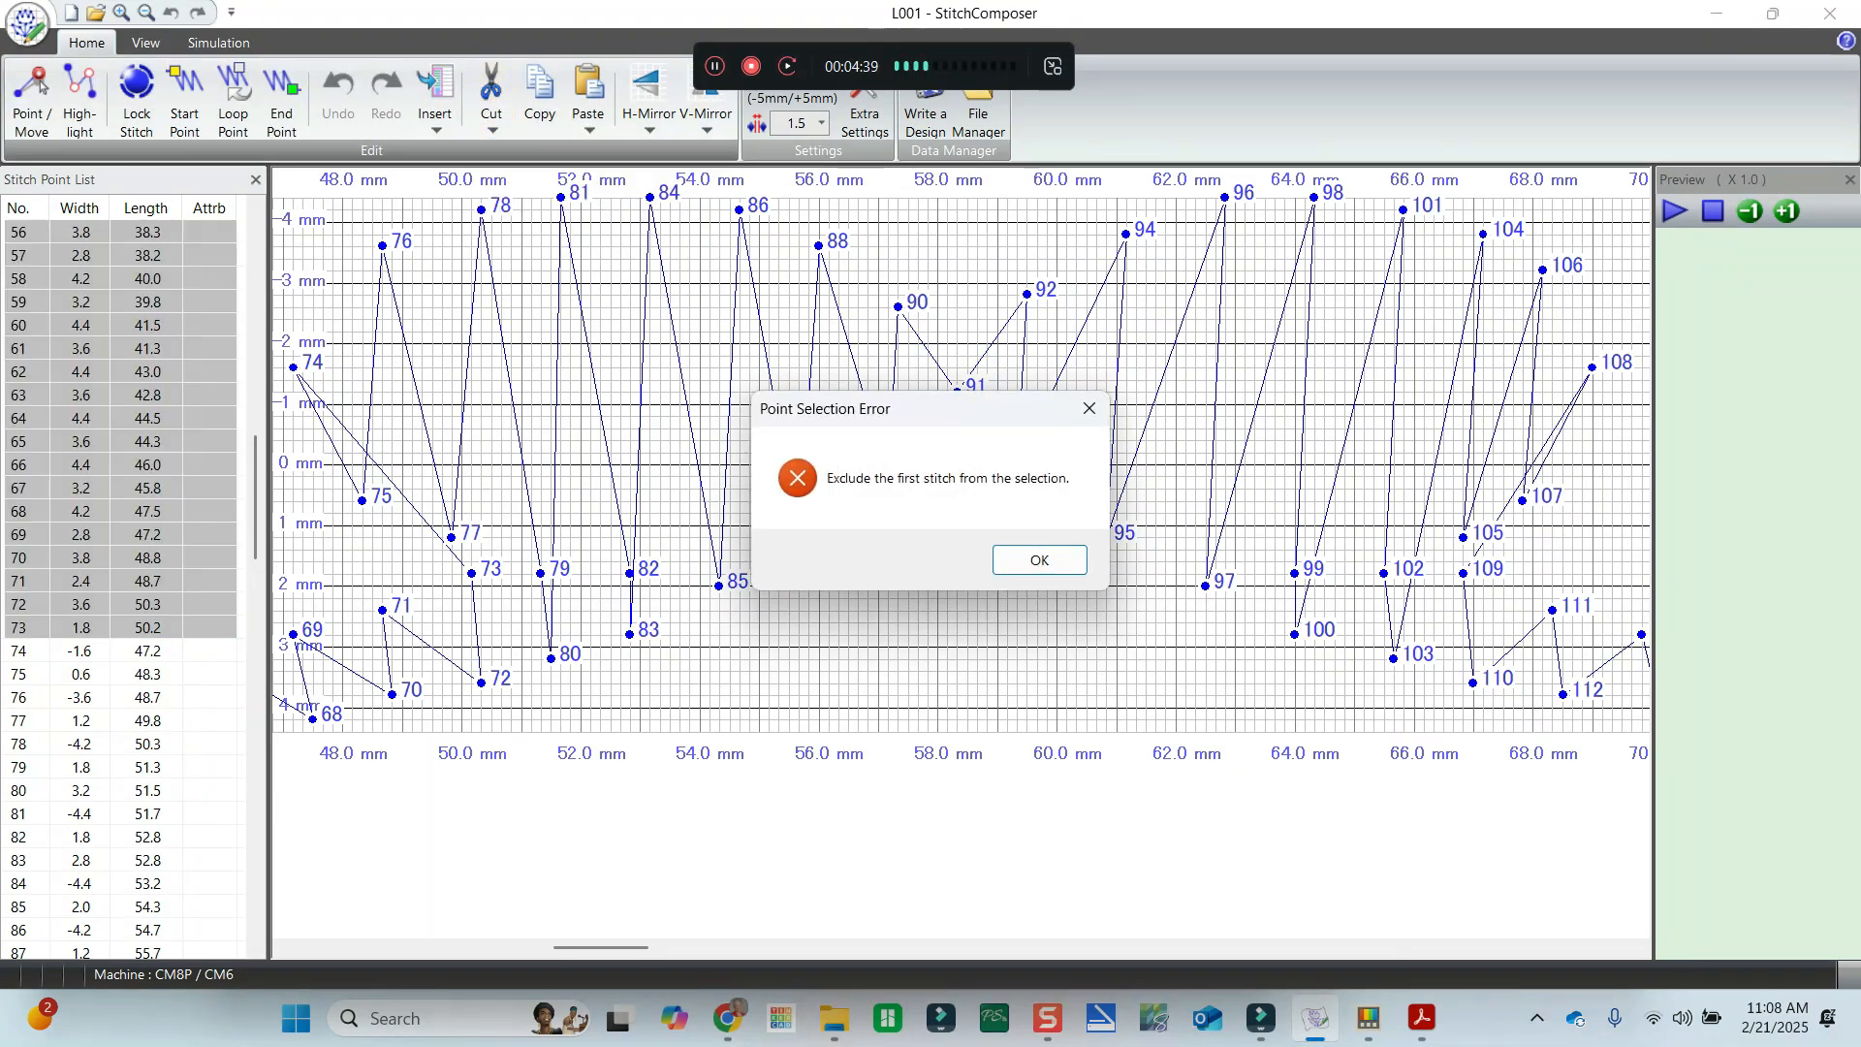
{"action": "left_click", "coordinate": [1012, 559]}
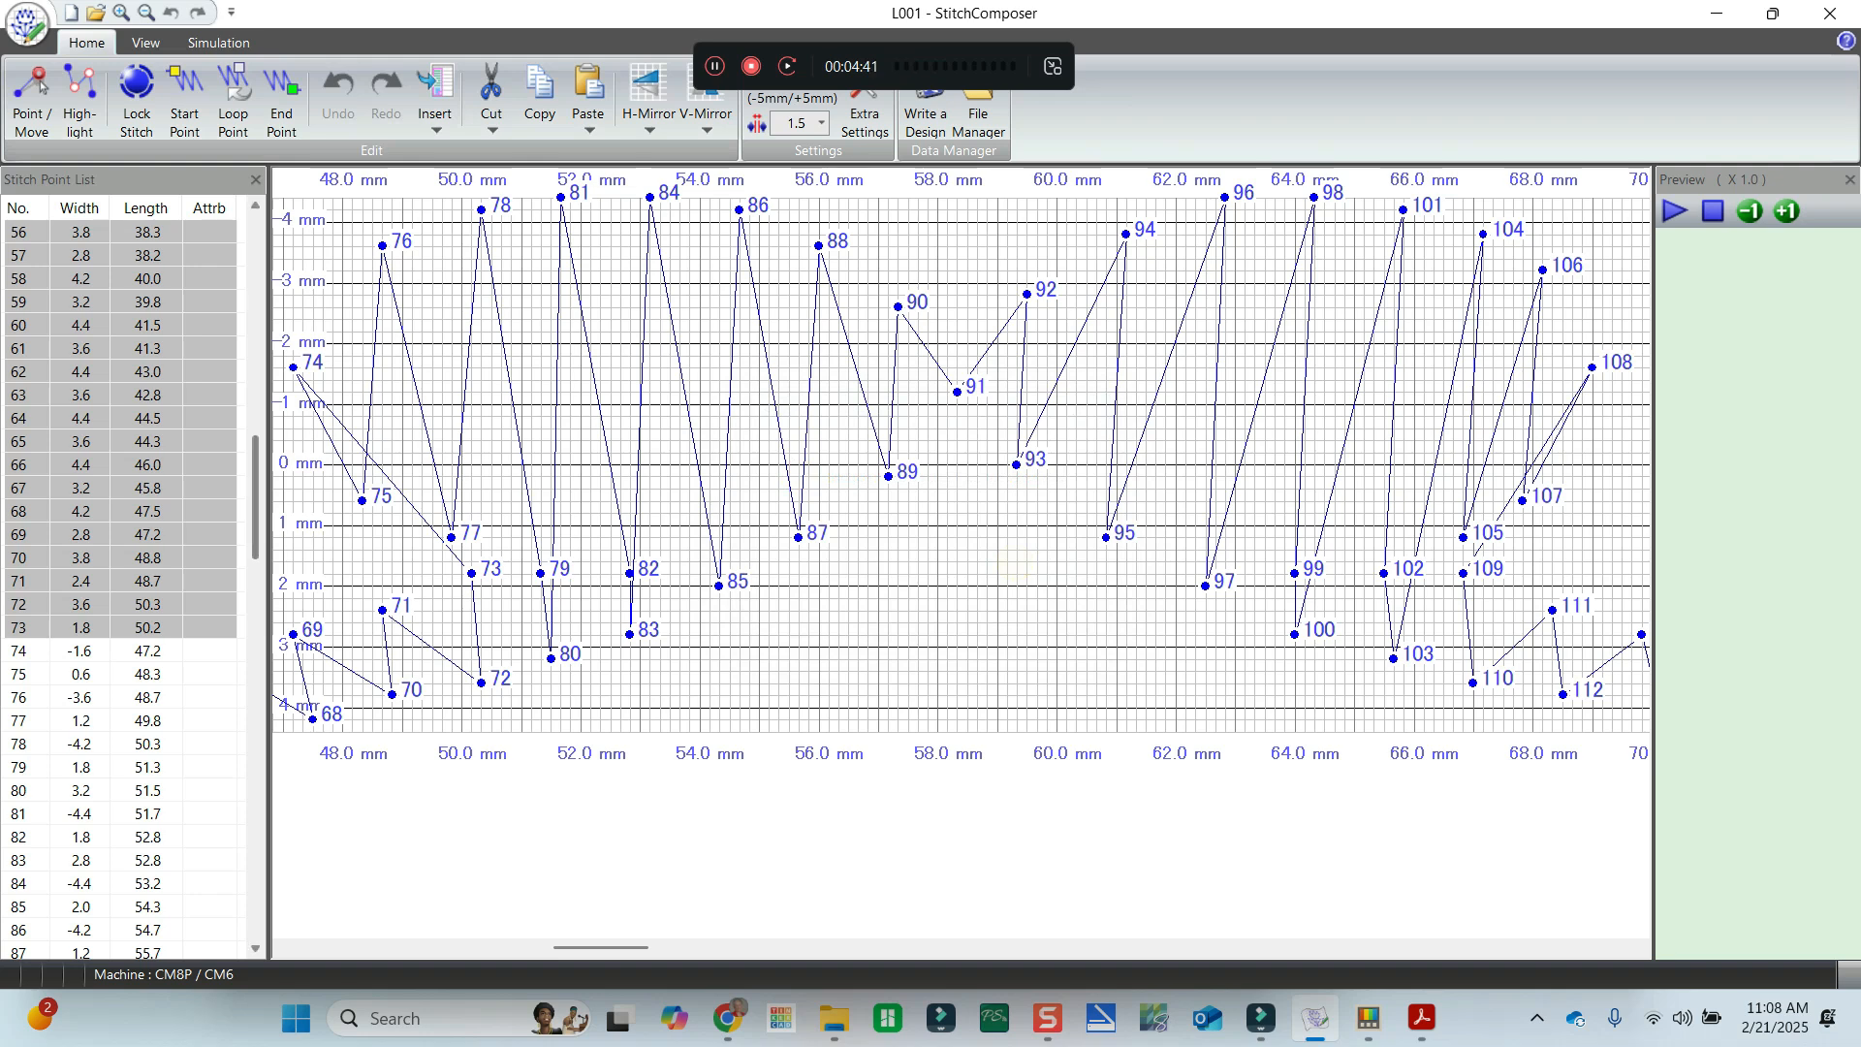
Cut stitch points 2 through 73 from the design, keeping the first stitch.
{"action": "left_click_drag", "start_coordinate": [255, 499], "coordinate": [272, 233]}
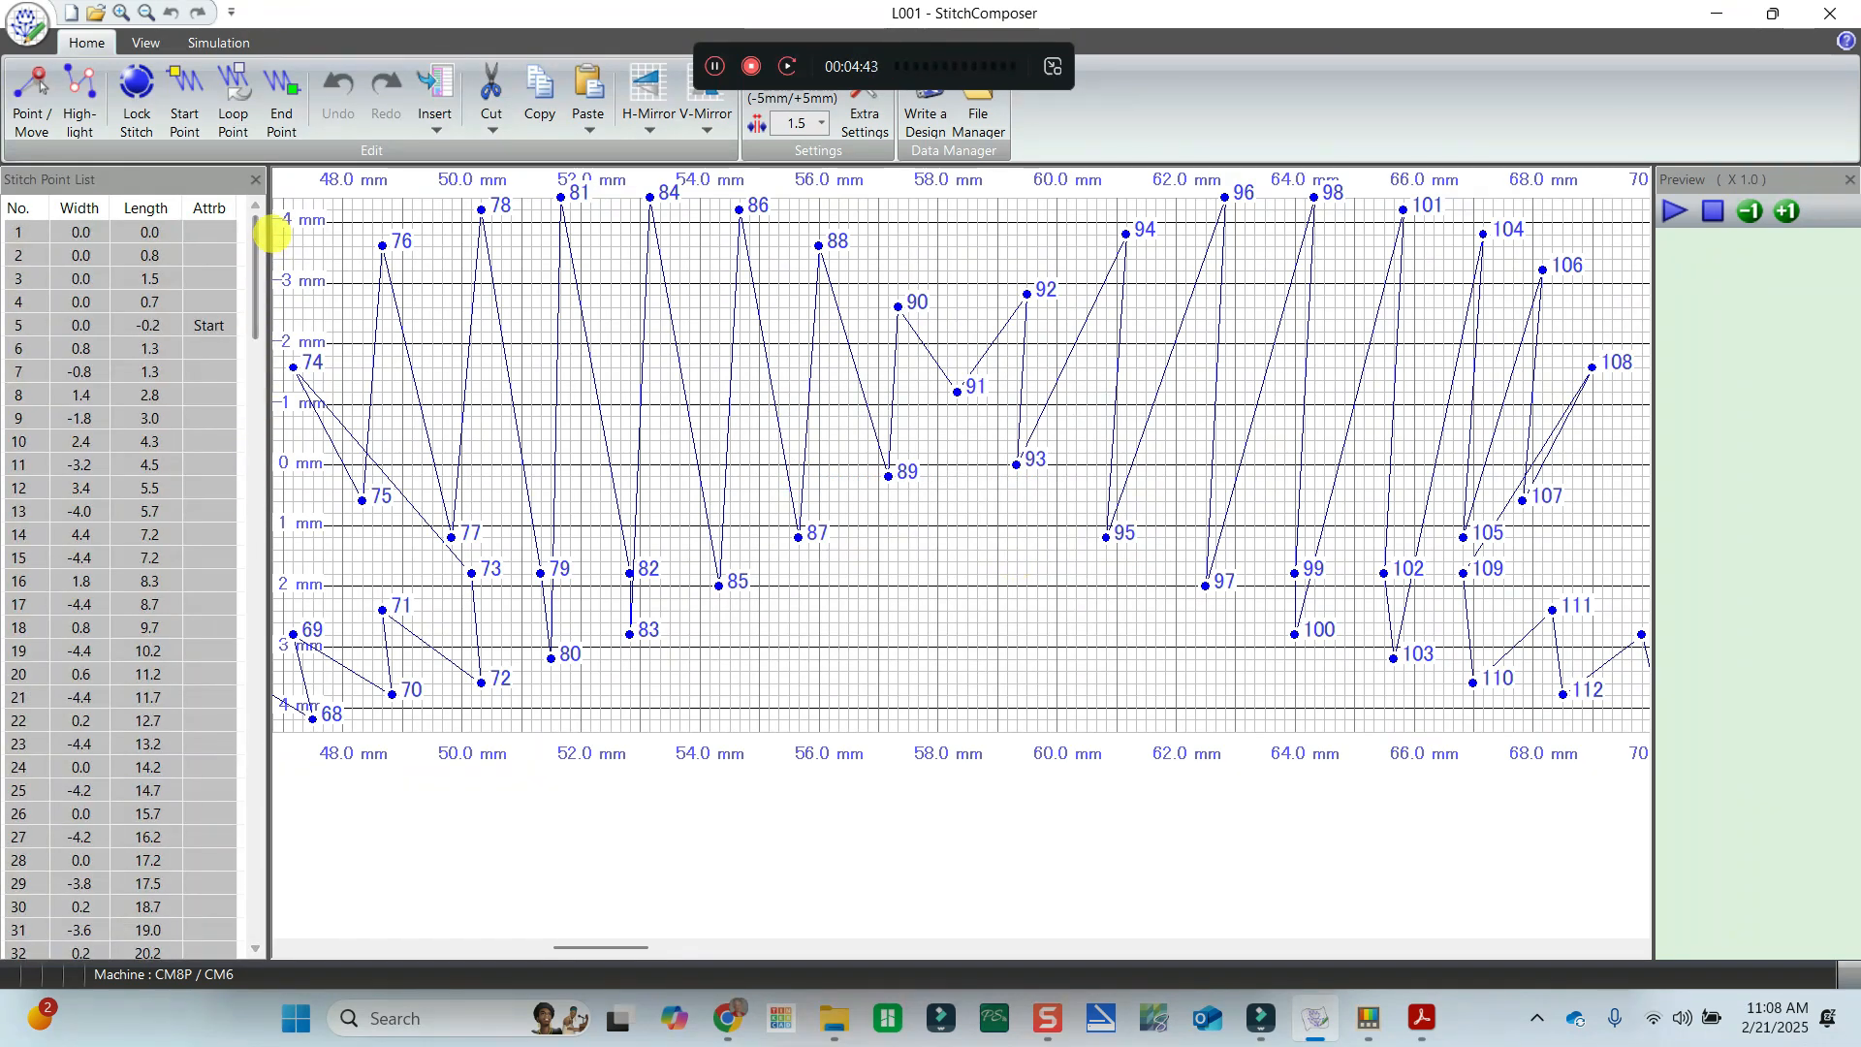
{"action": "left_click", "coordinate": [199, 258]}
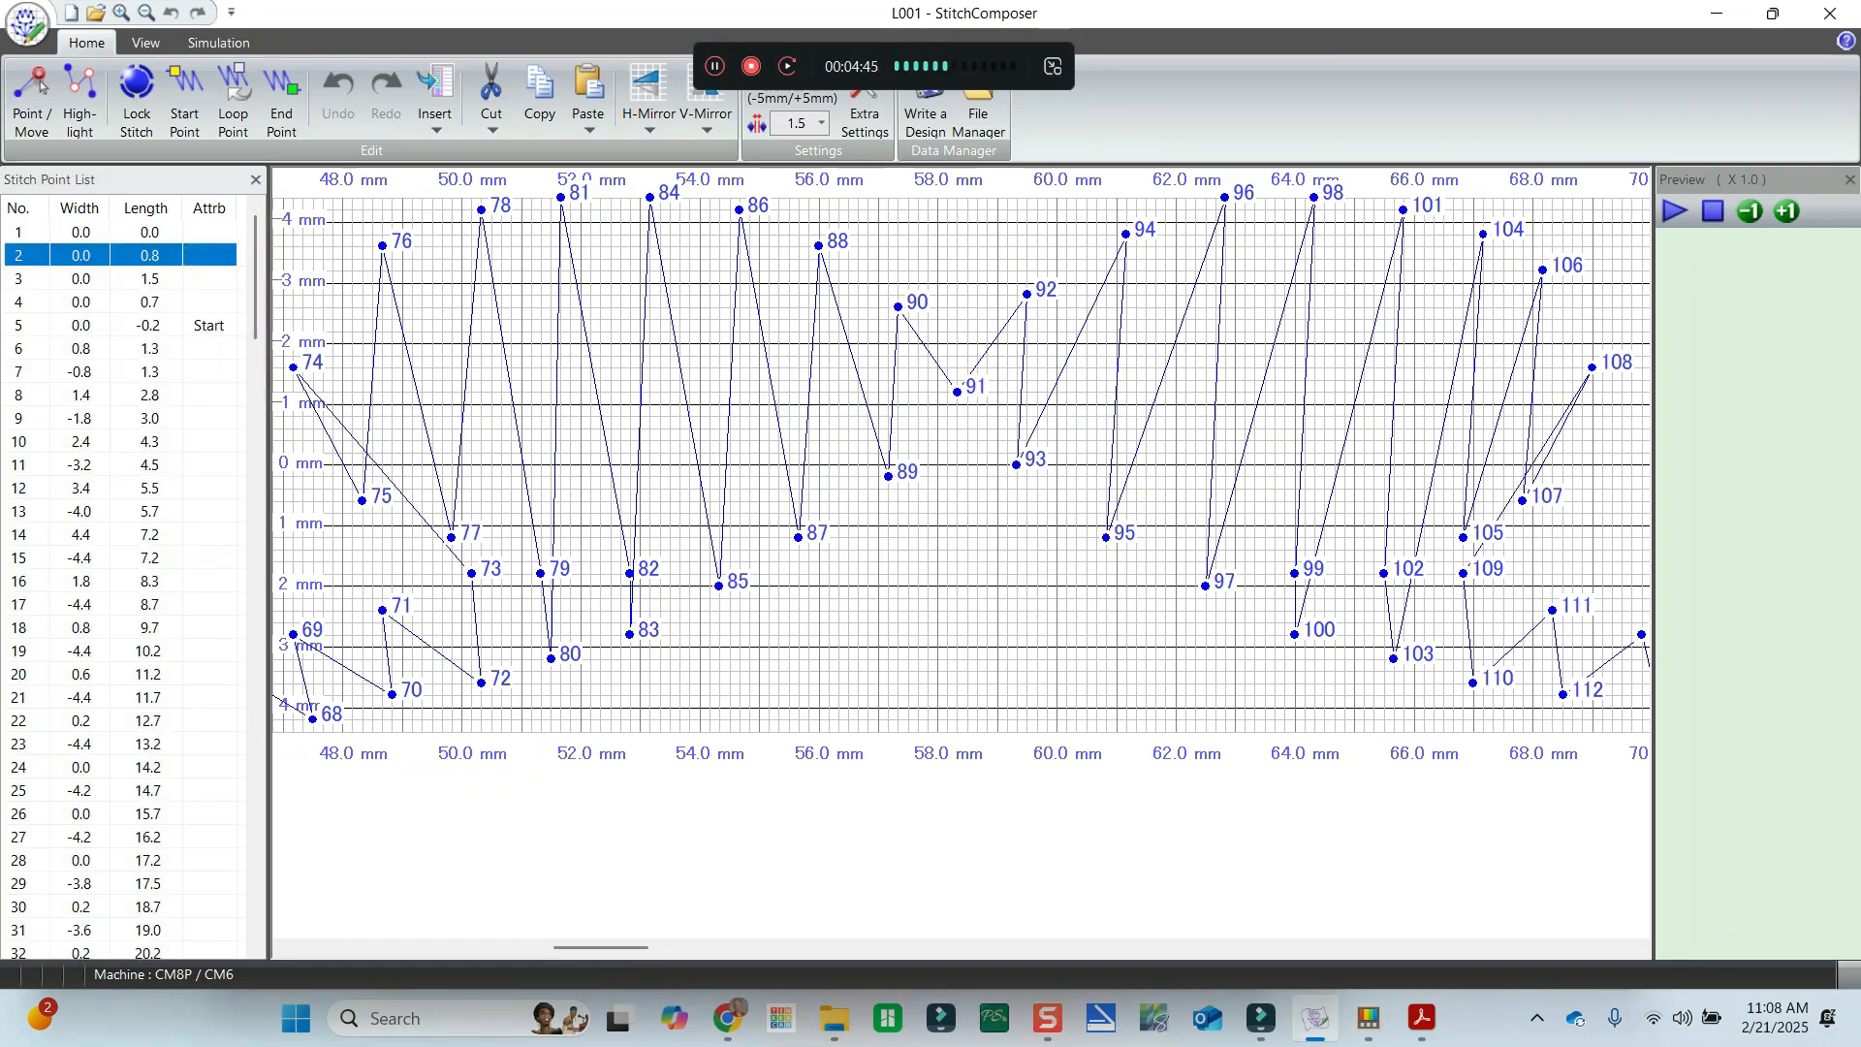
{"action": "left_click_drag", "start_coordinate": [252, 252], "coordinate": [235, 545]}
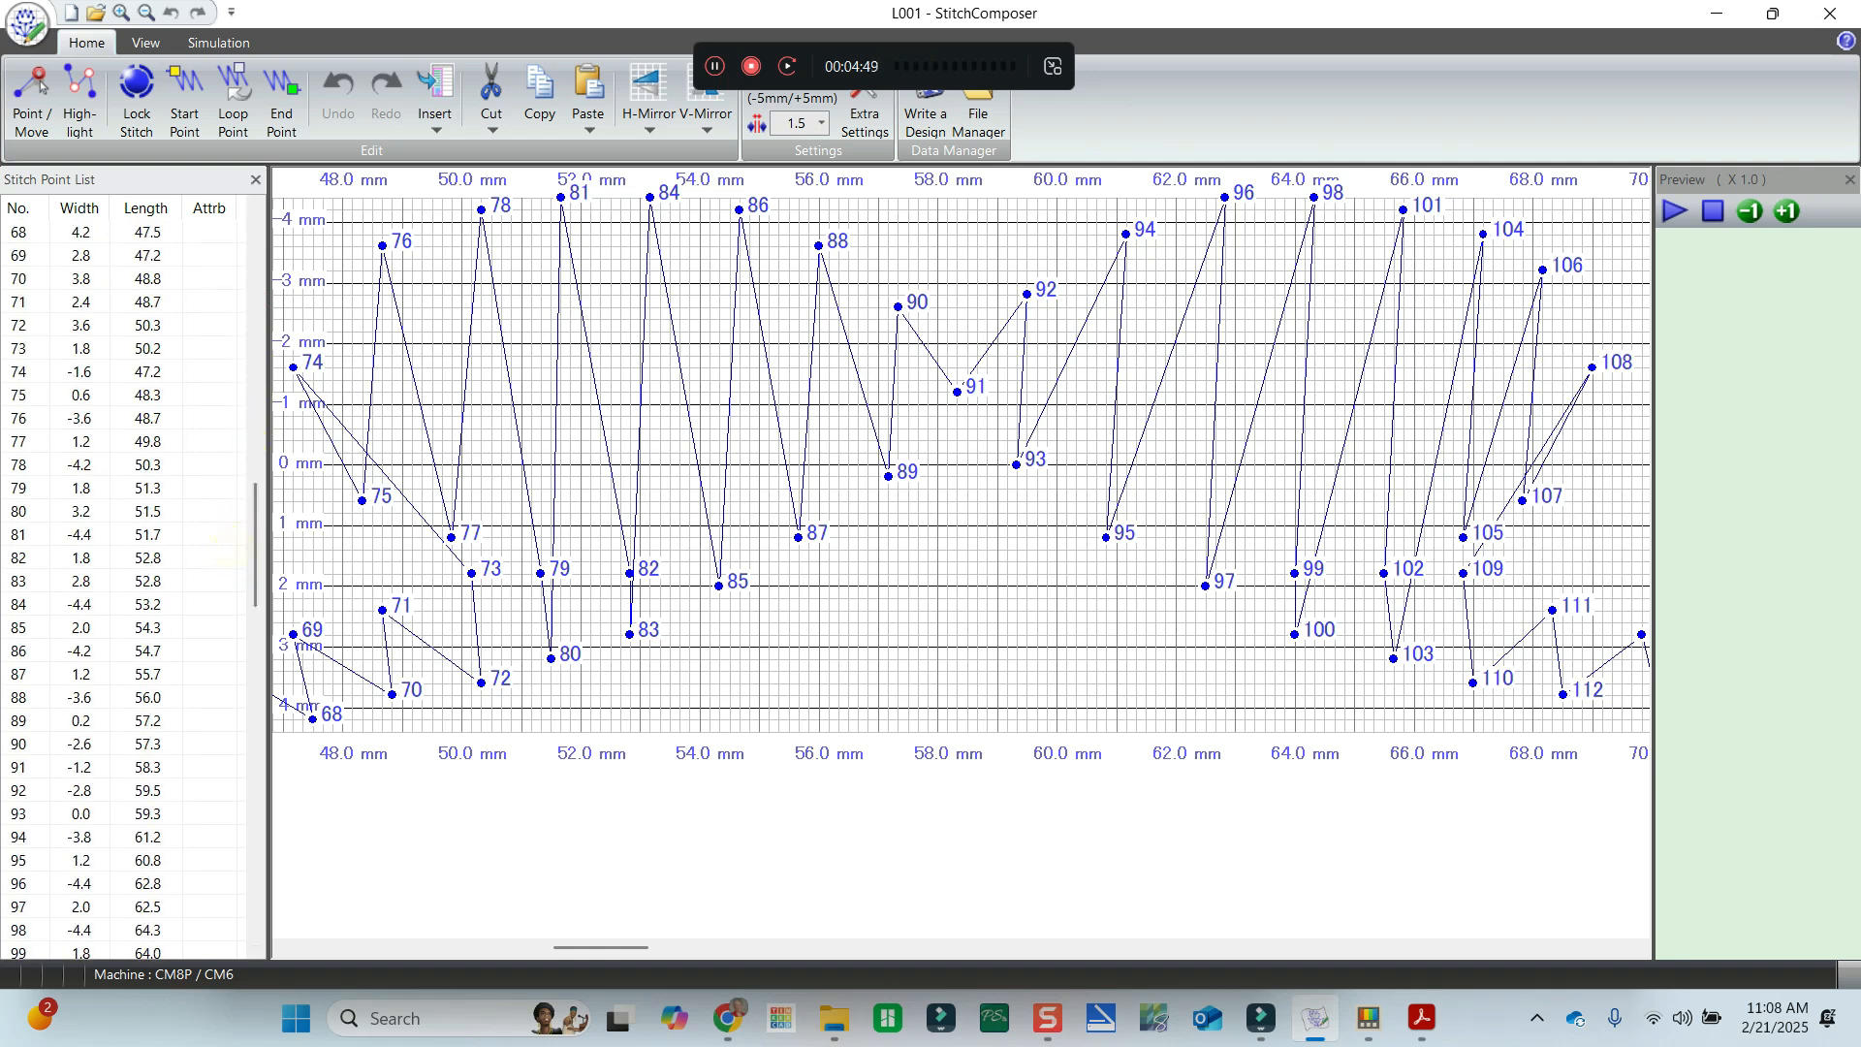
{"action": "left_click", "coordinate": [150, 348], "text": "shift"}
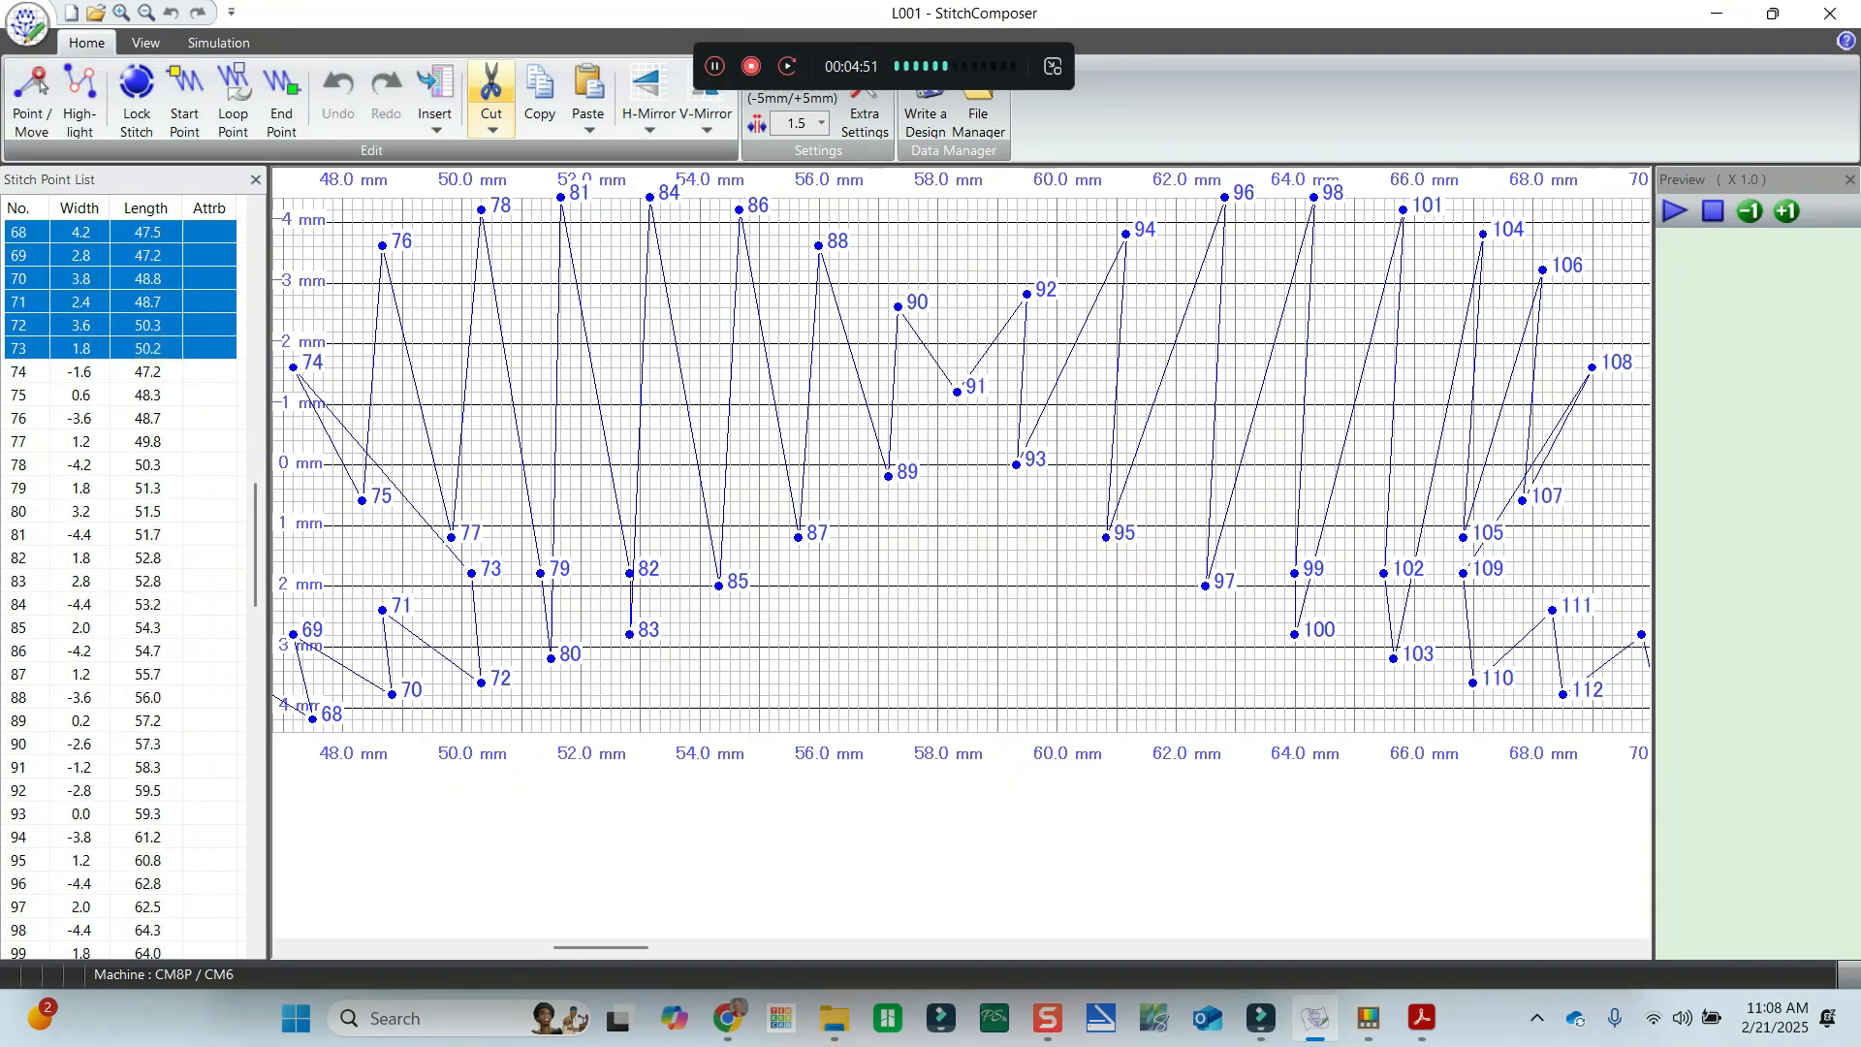
{"action": "left_click", "coordinate": [491, 85]}
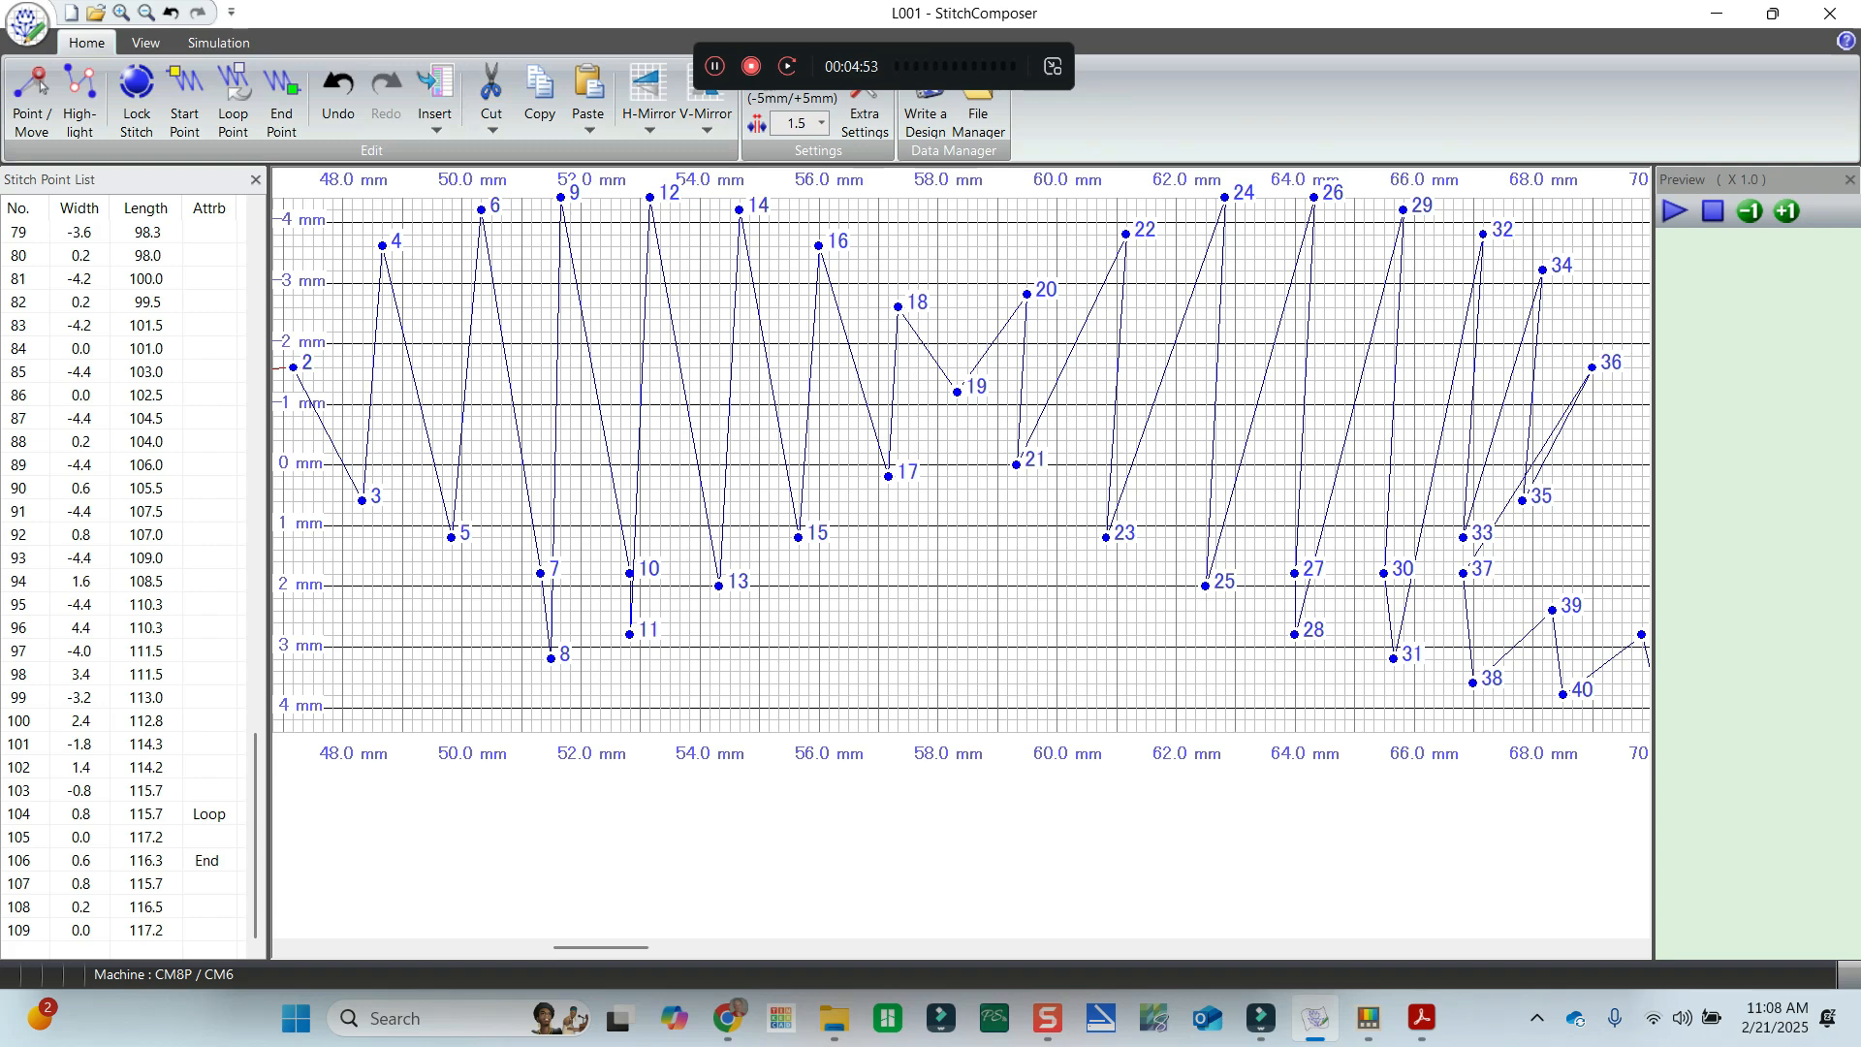
Cut stitch points 37 through 109 so that the design finishes at point 36.
{"action": "mouse_move", "coordinate": [601, 947]}
{"action": "left_mouse_down"}
{"action": "mouse_move", "coordinate": [558, 940]}
{"action": "mouse_move", "coordinate": [614, 930]}
{"action": "left_mouse_up"}
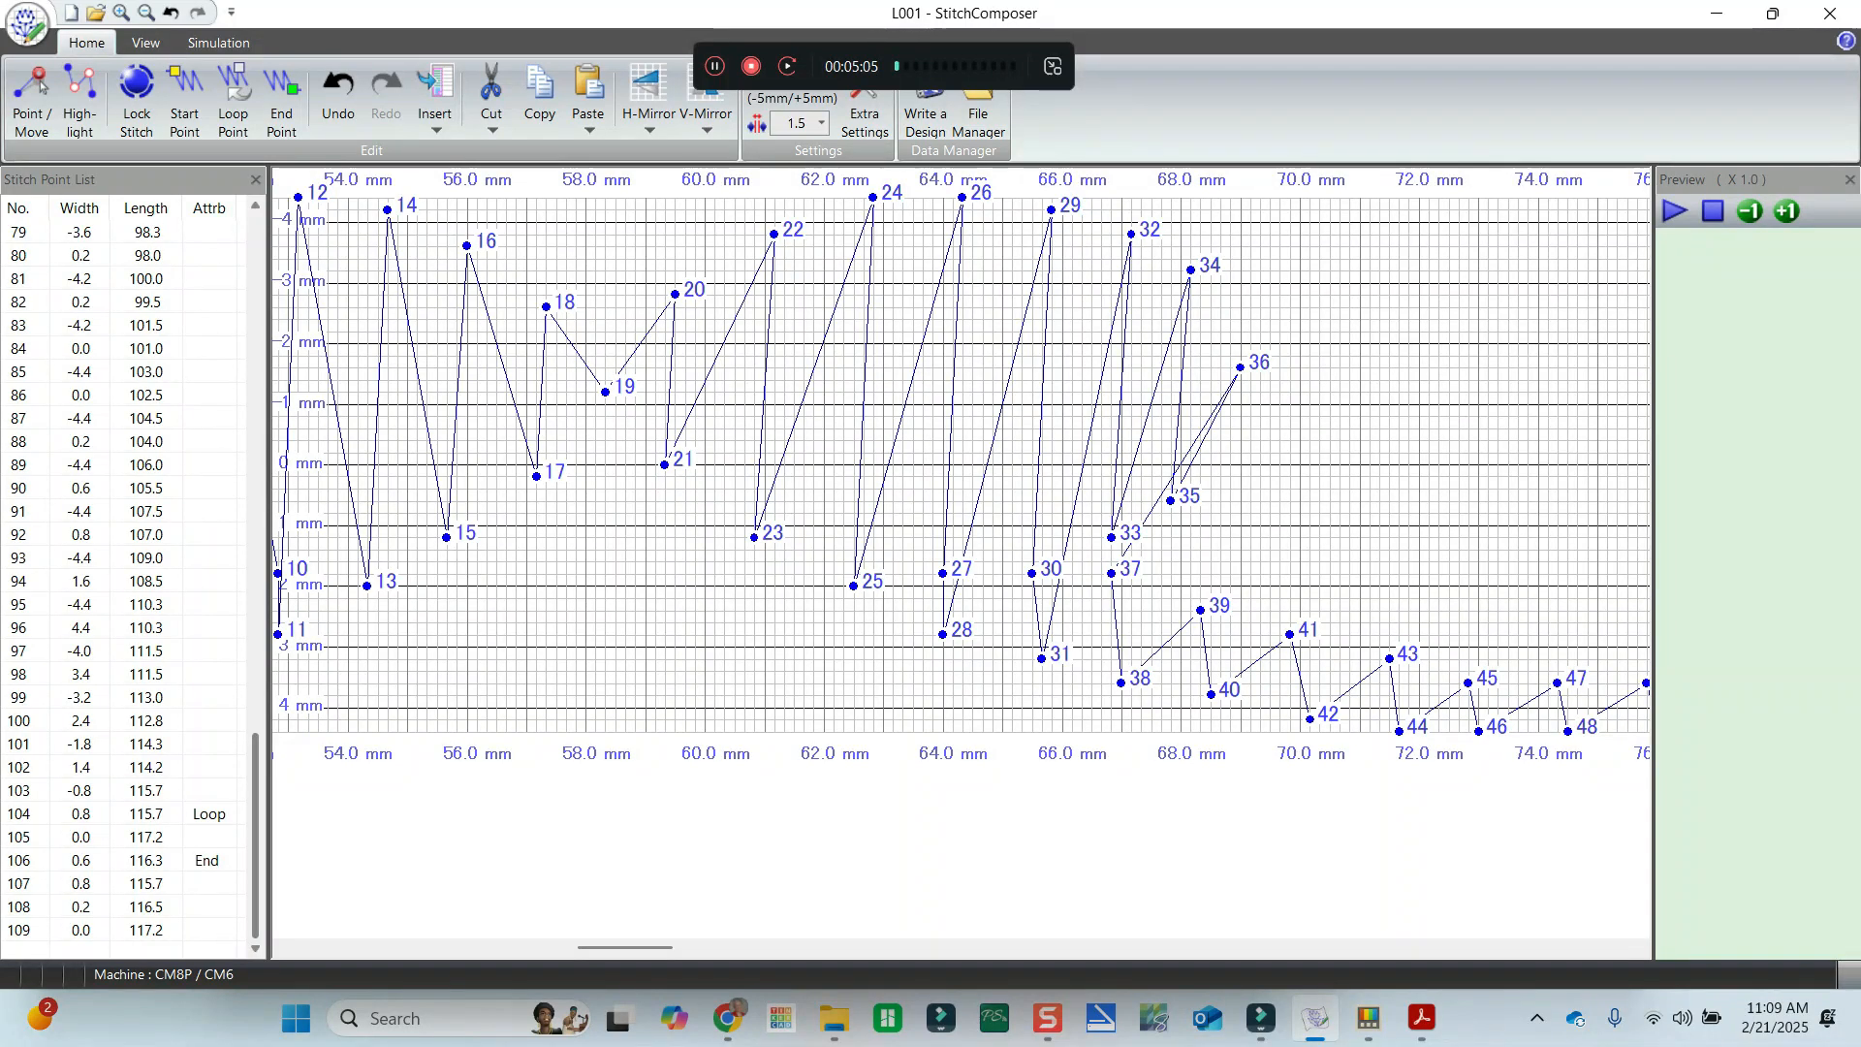
{"action": "left_click_drag", "start_coordinate": [257, 748], "coordinate": [240, 425]}
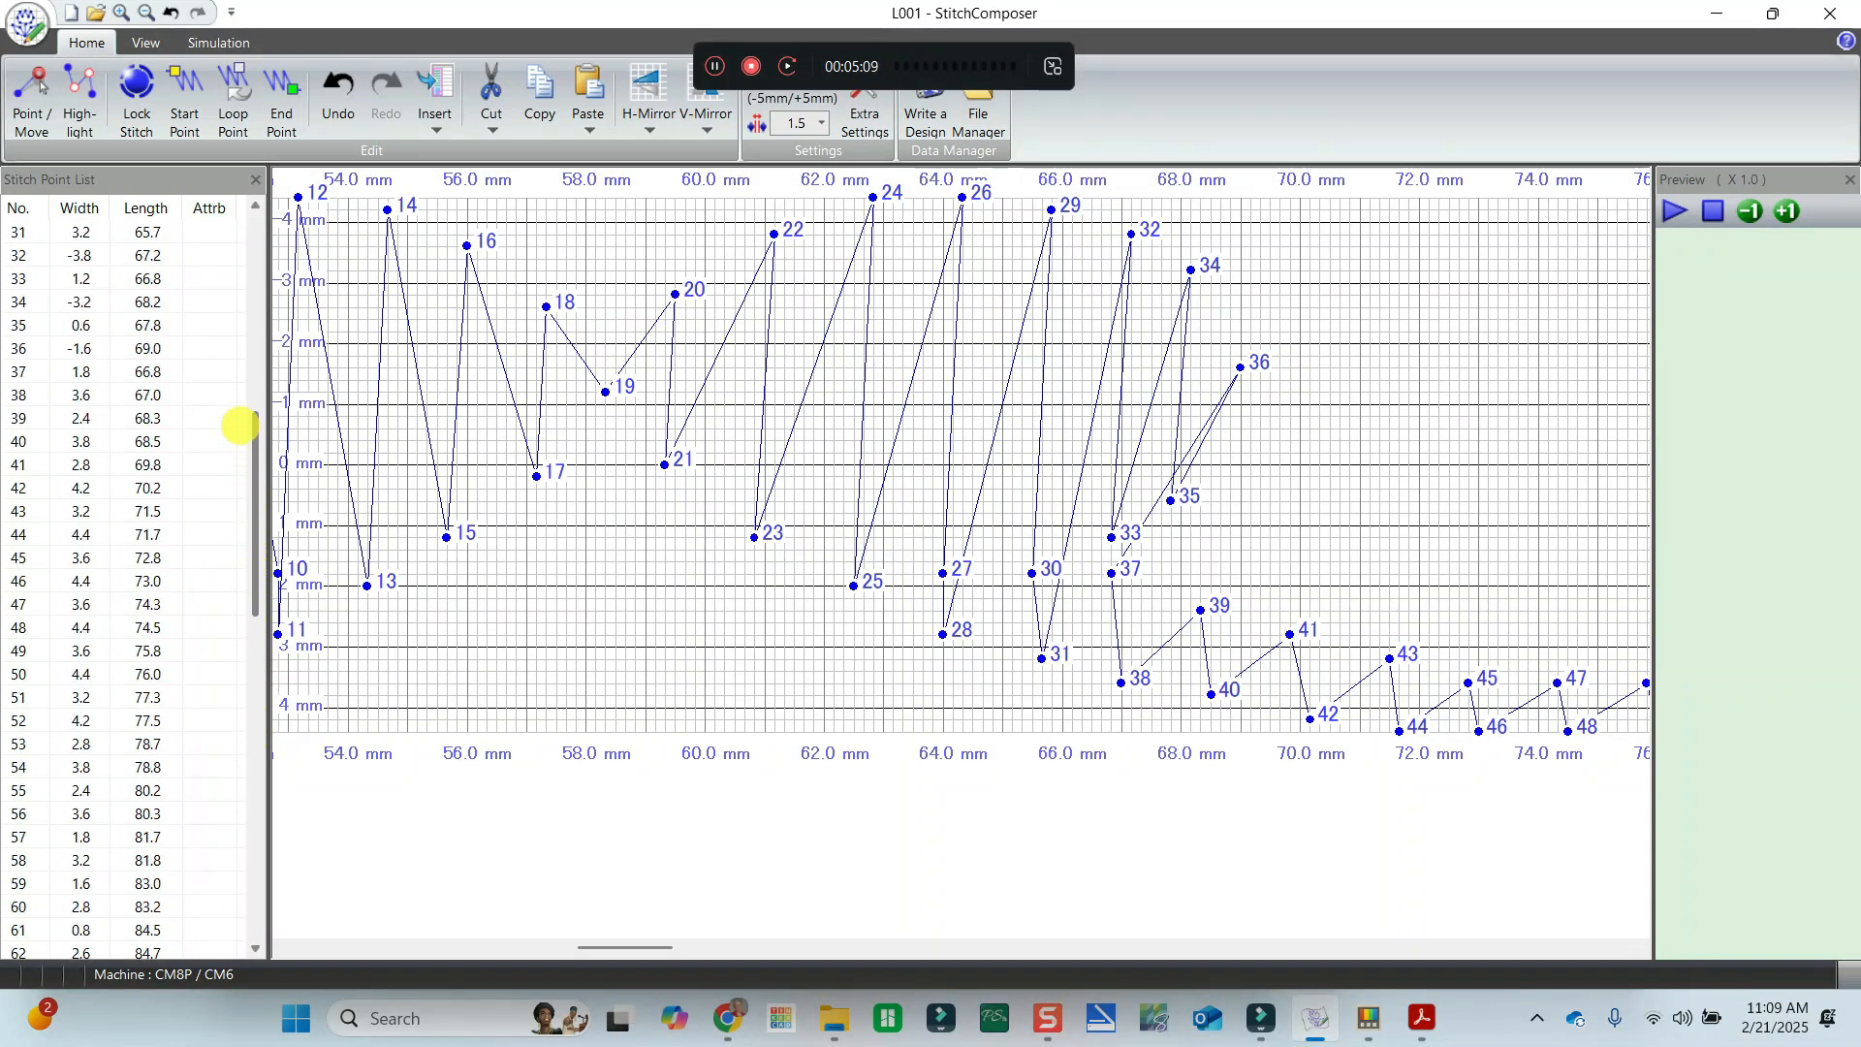
{"action": "left_click", "coordinate": [155, 371]}
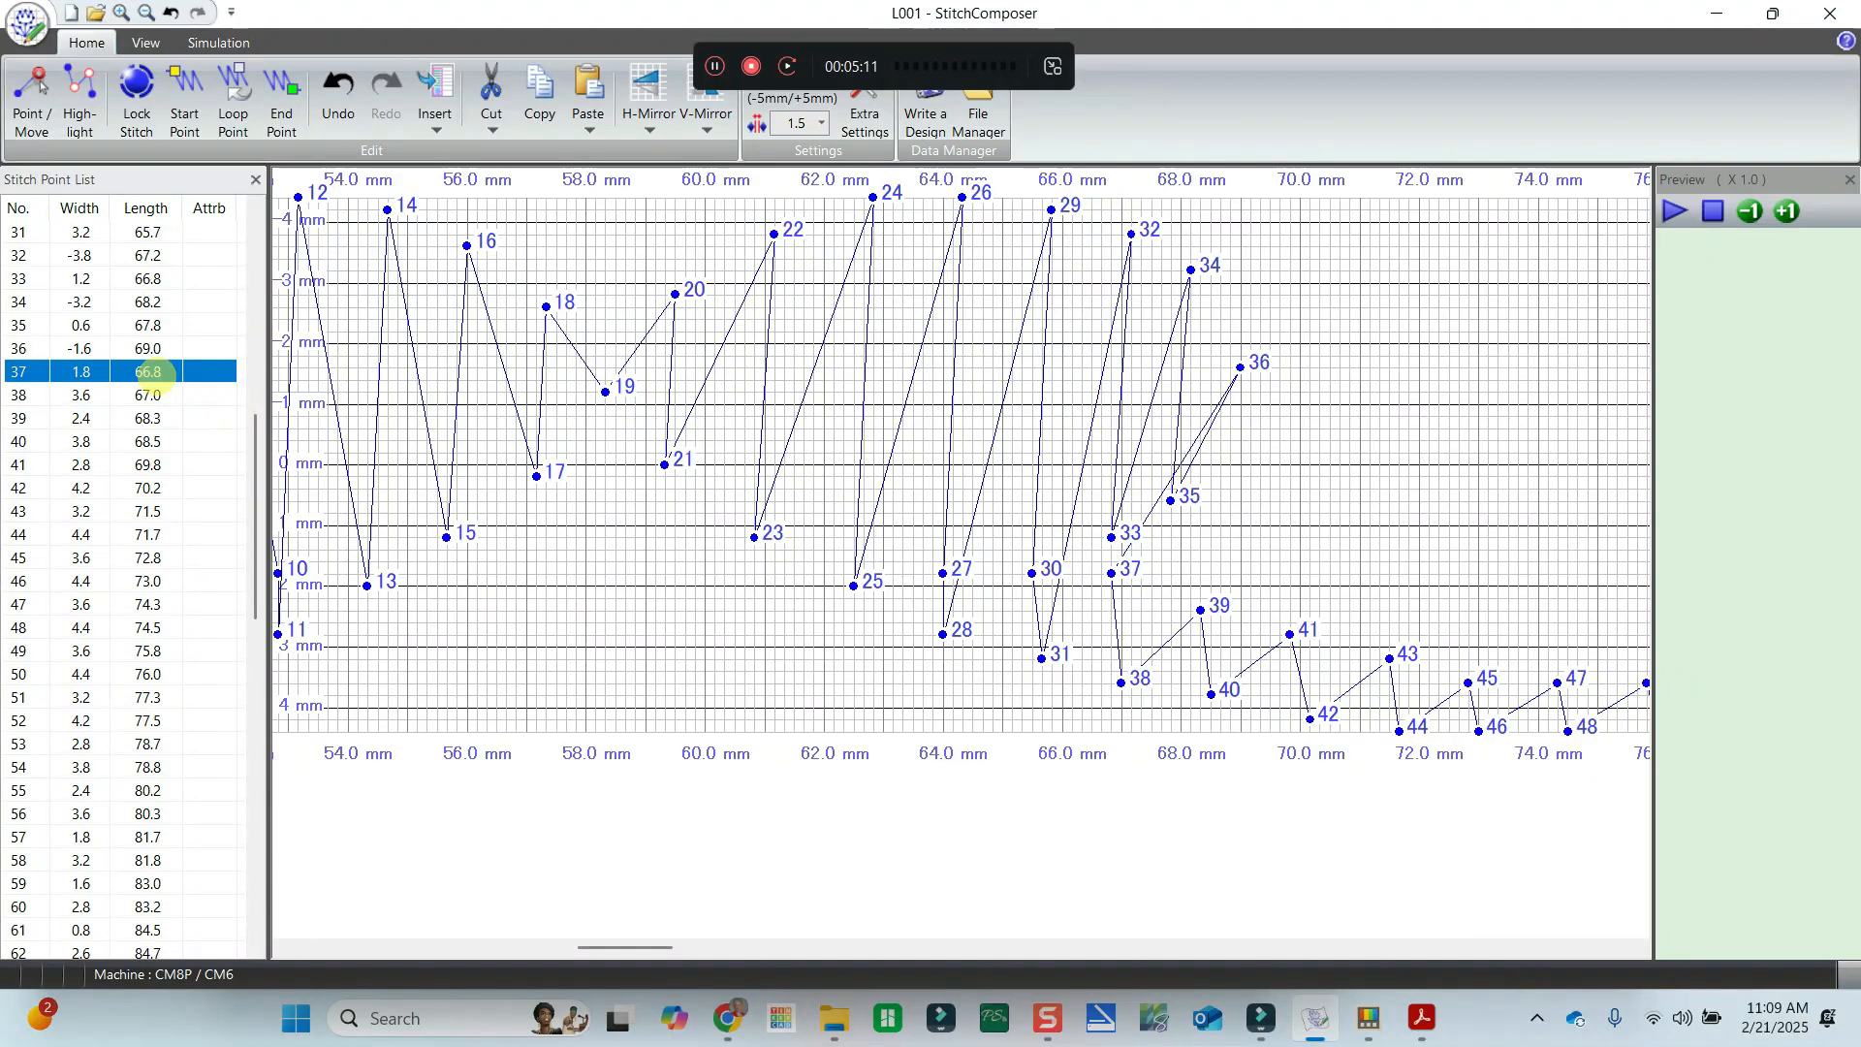
{"action": "left_click_drag", "start_coordinate": [250, 477], "coordinate": [208, 806]}
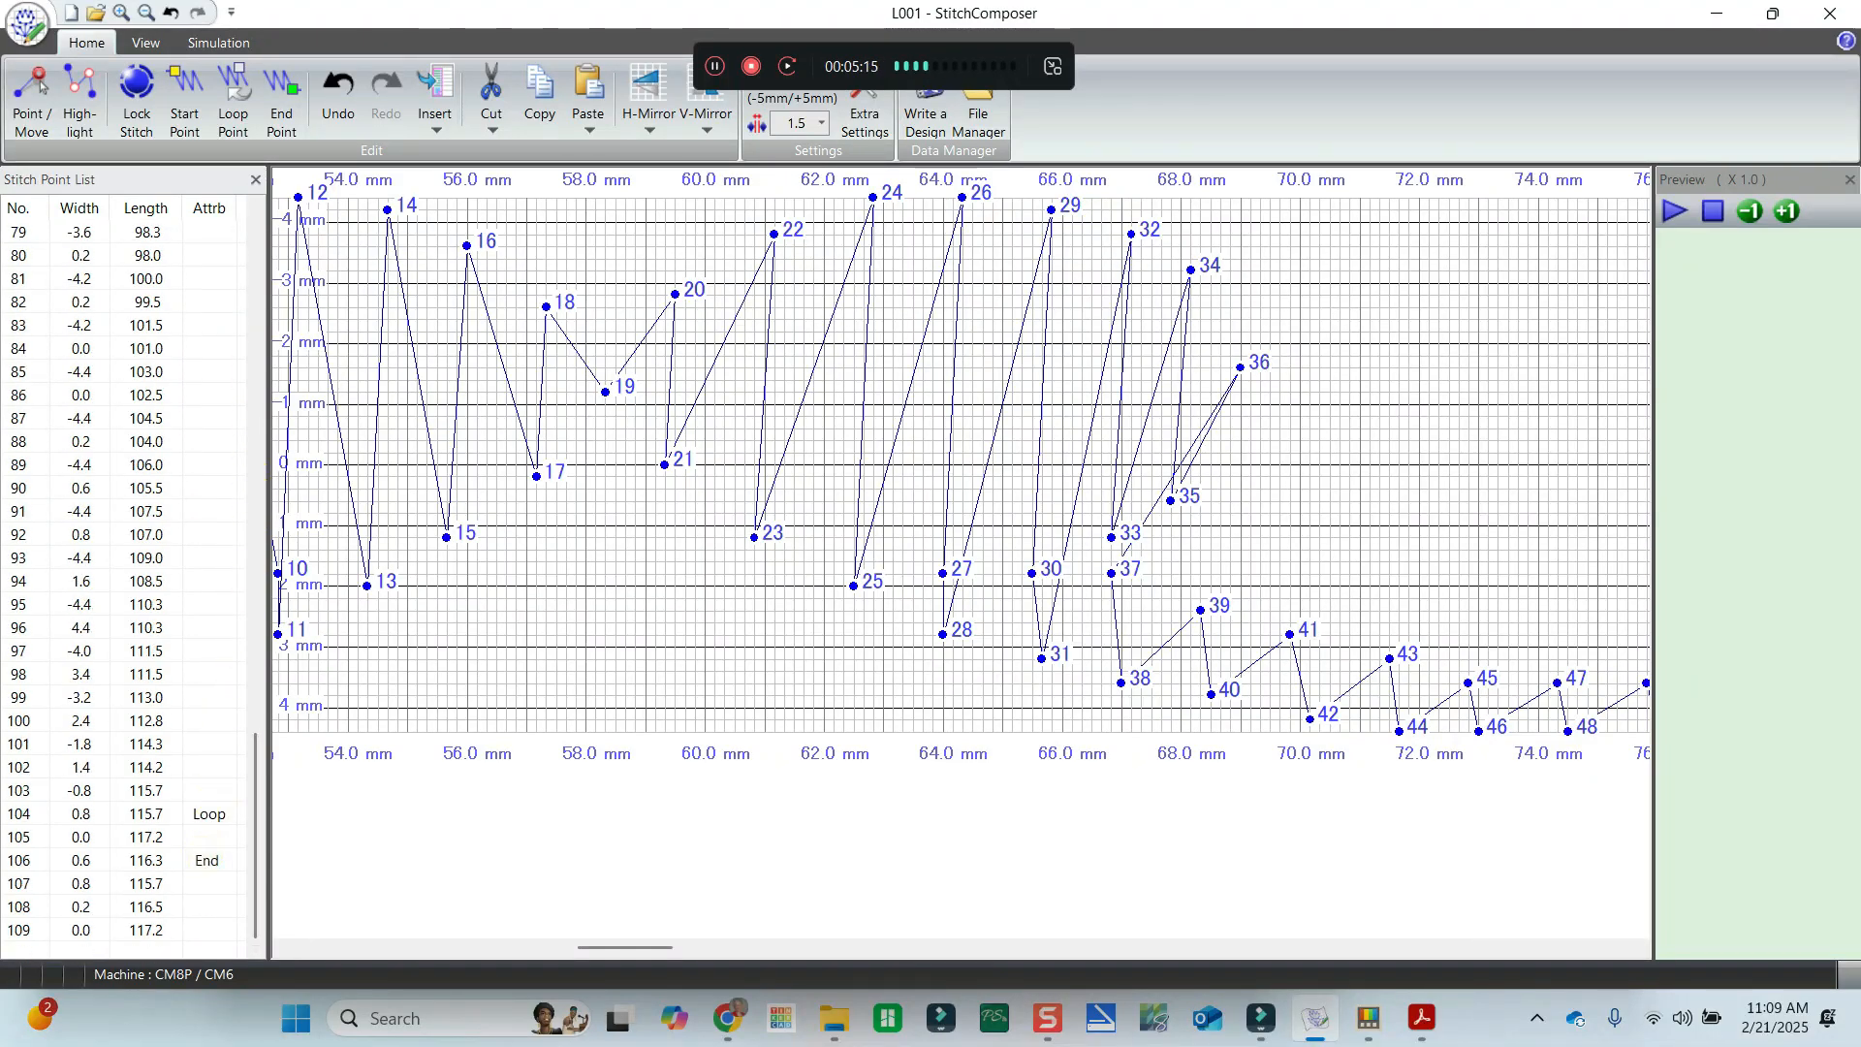
{"action": "left_click", "coordinate": [153, 928], "text": "shift"}
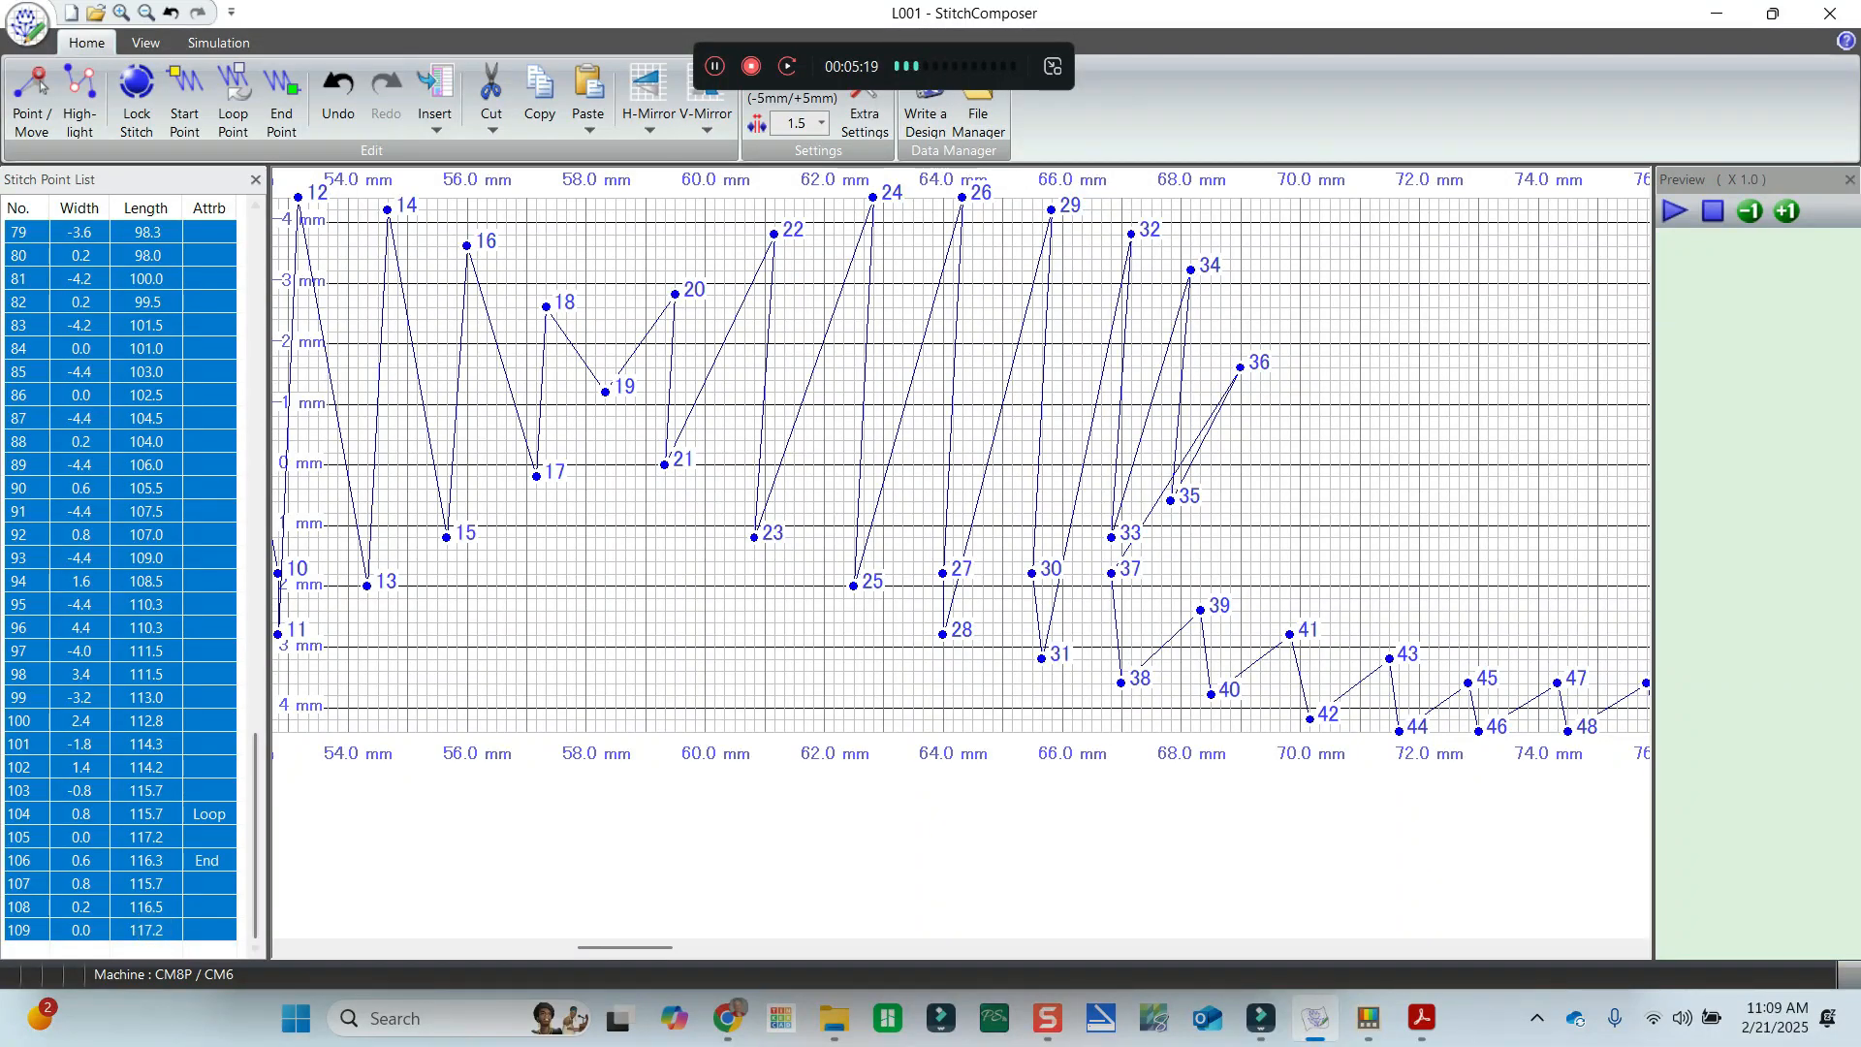
{"action": "left_click", "coordinate": [491, 97]}
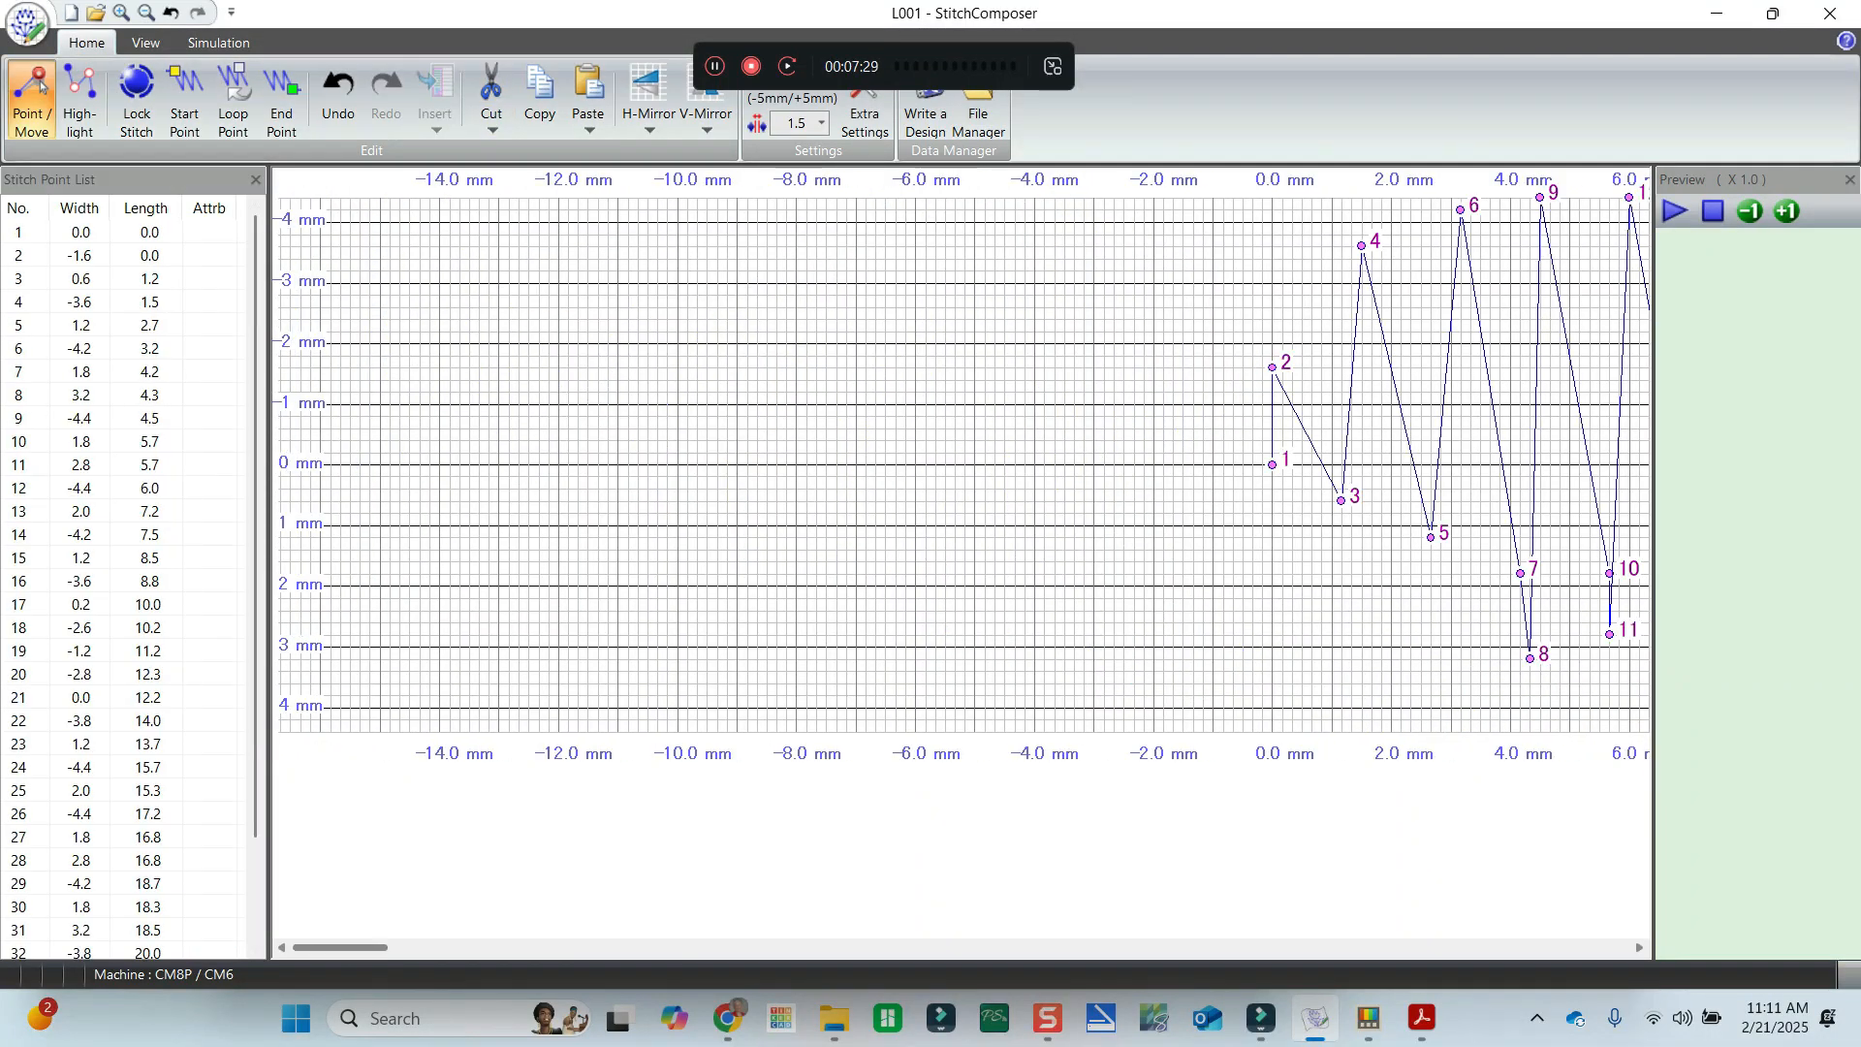
Set stitch point 2 as the Start Point and stitch point 36 as the Loop Point.
{"action": "mouse_move", "coordinate": [397, 939]}
{"action": "left_mouse_down"}
{"action": "mouse_move", "coordinate": [365, 940]}
{"action": "mouse_move", "coordinate": [431, 938]}
{"action": "left_mouse_up"}
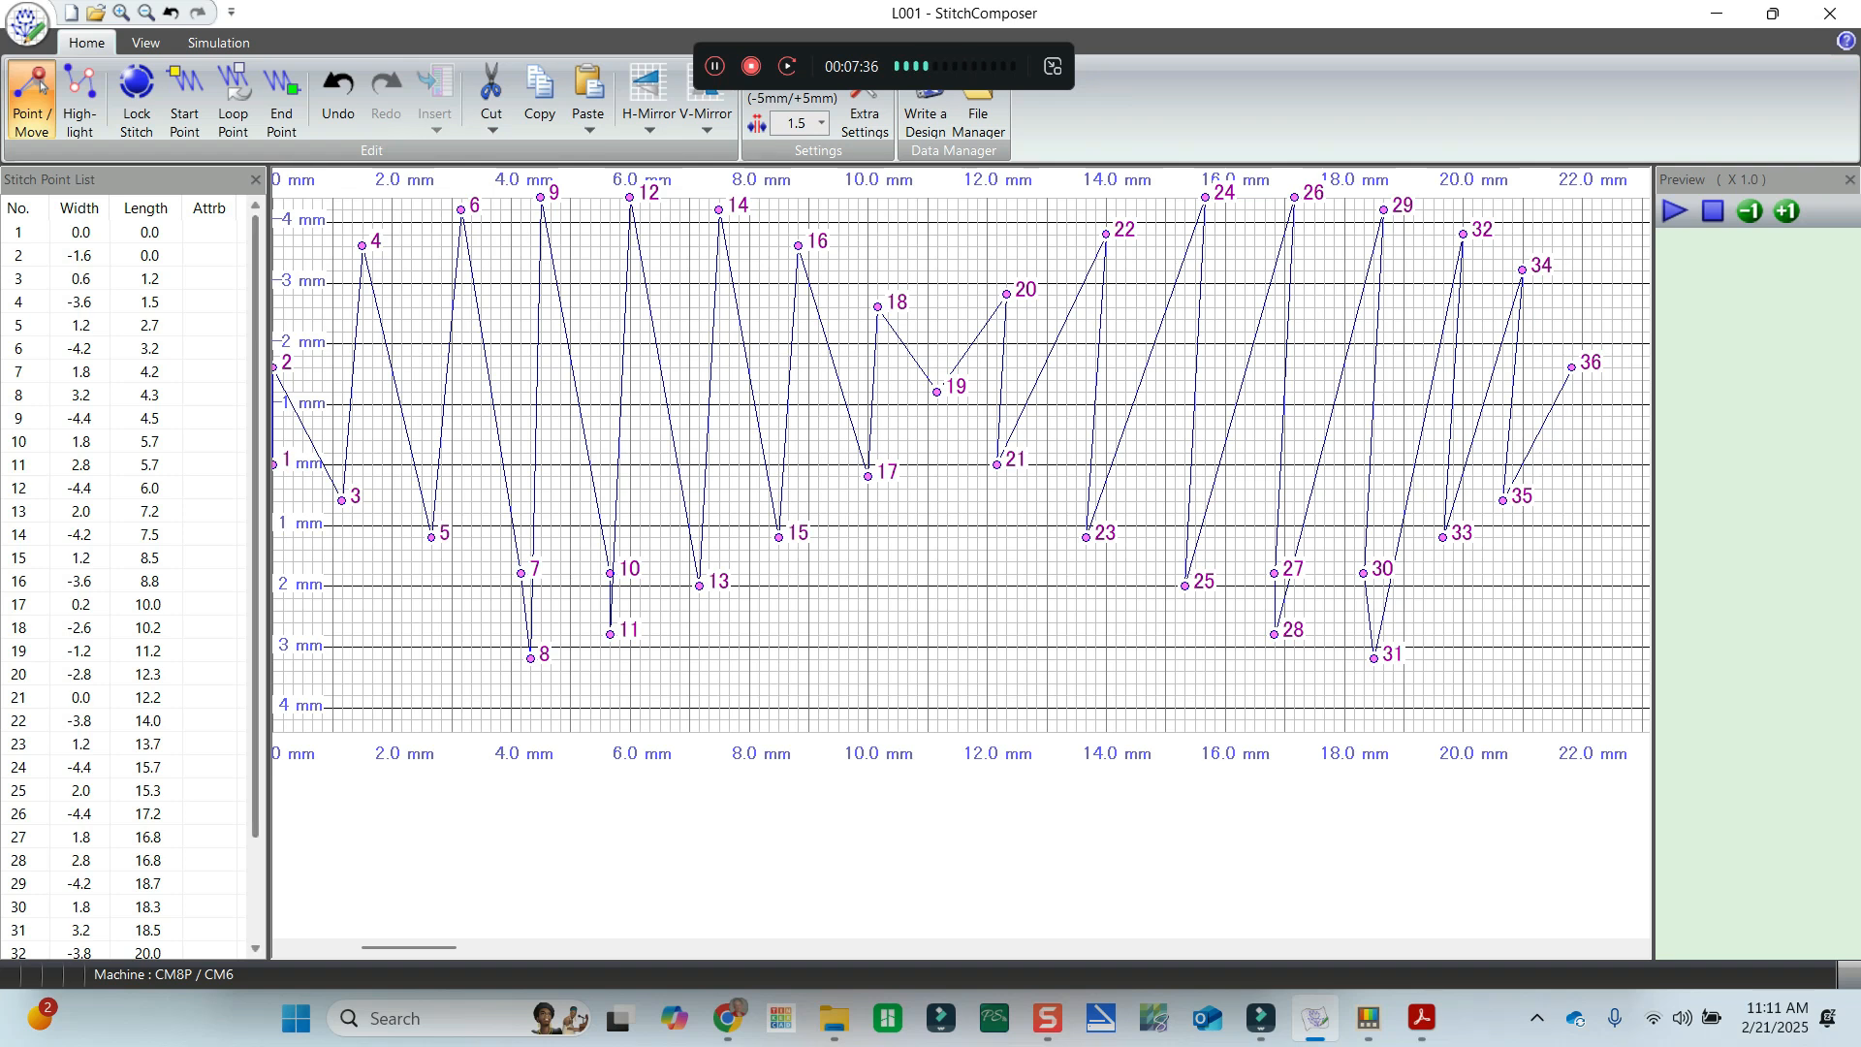
{"action": "left_click", "coordinate": [192, 254]}
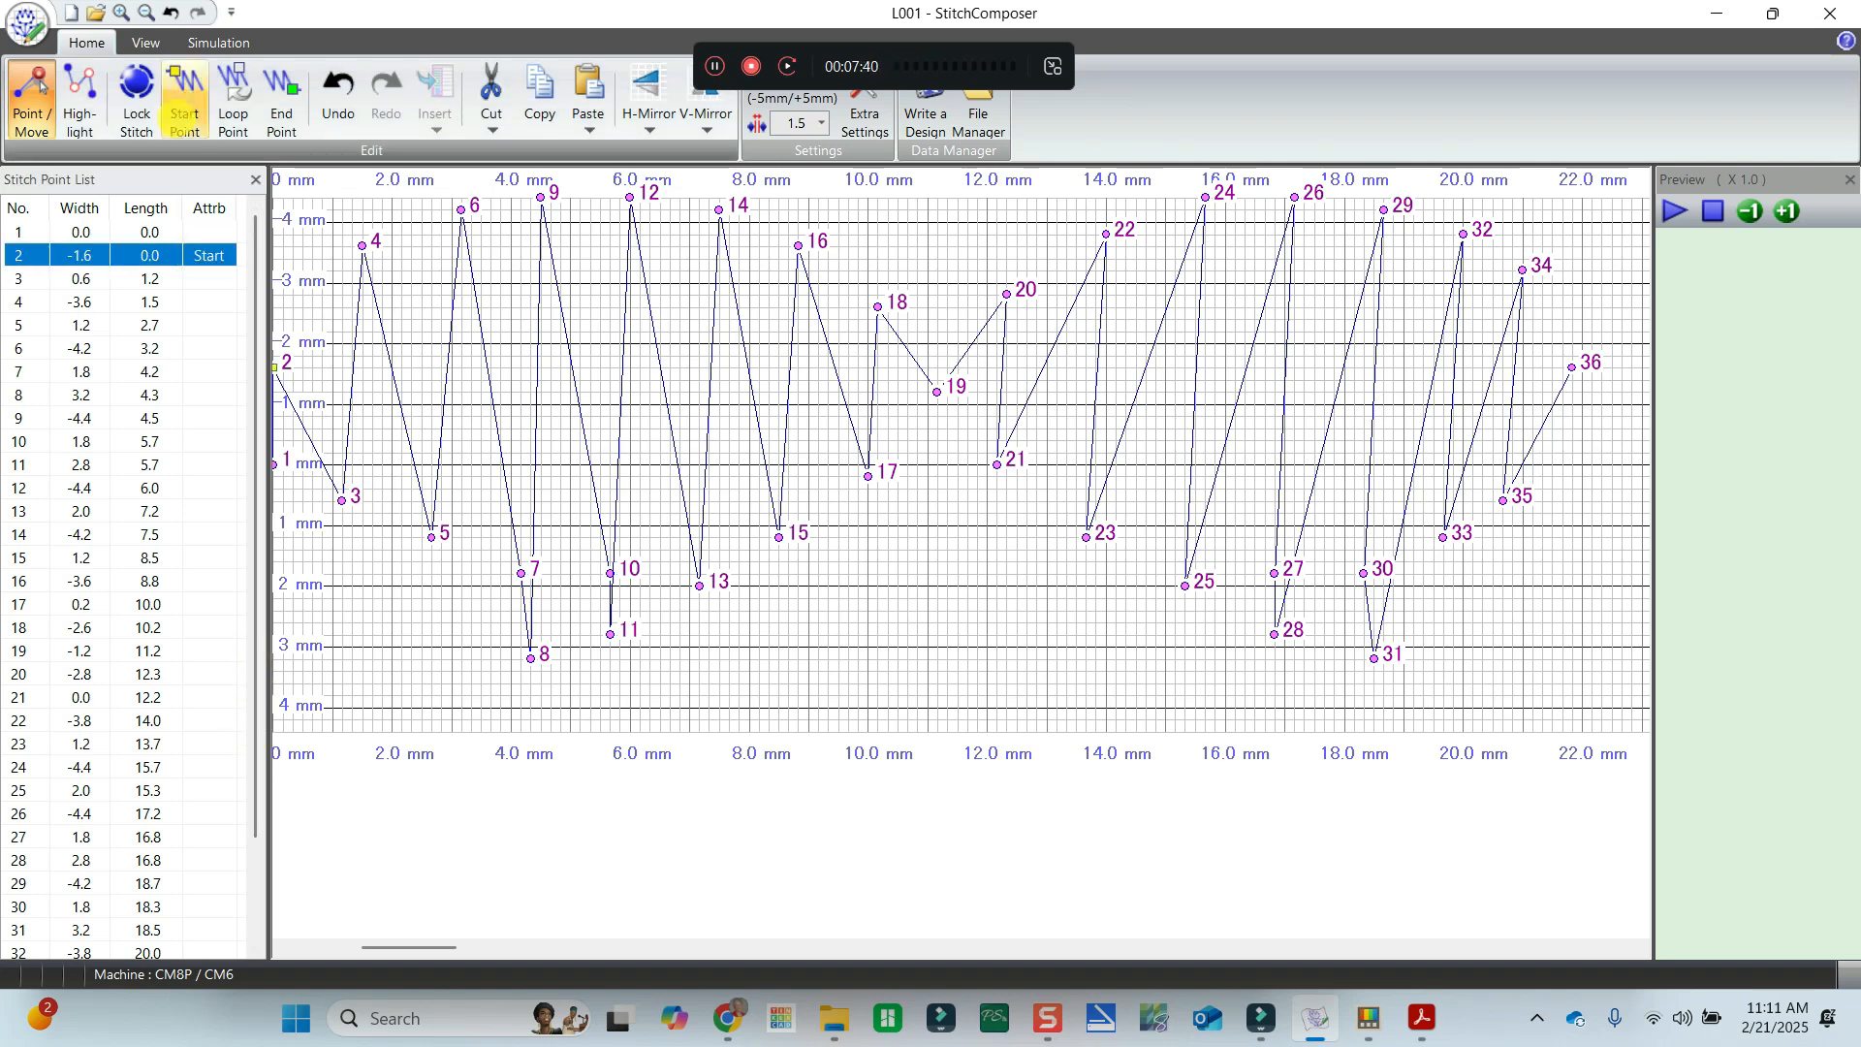
{"action": "scroll", "coordinate": [238, 407], "scroll_direction": "down", "scroll_amount": 2}
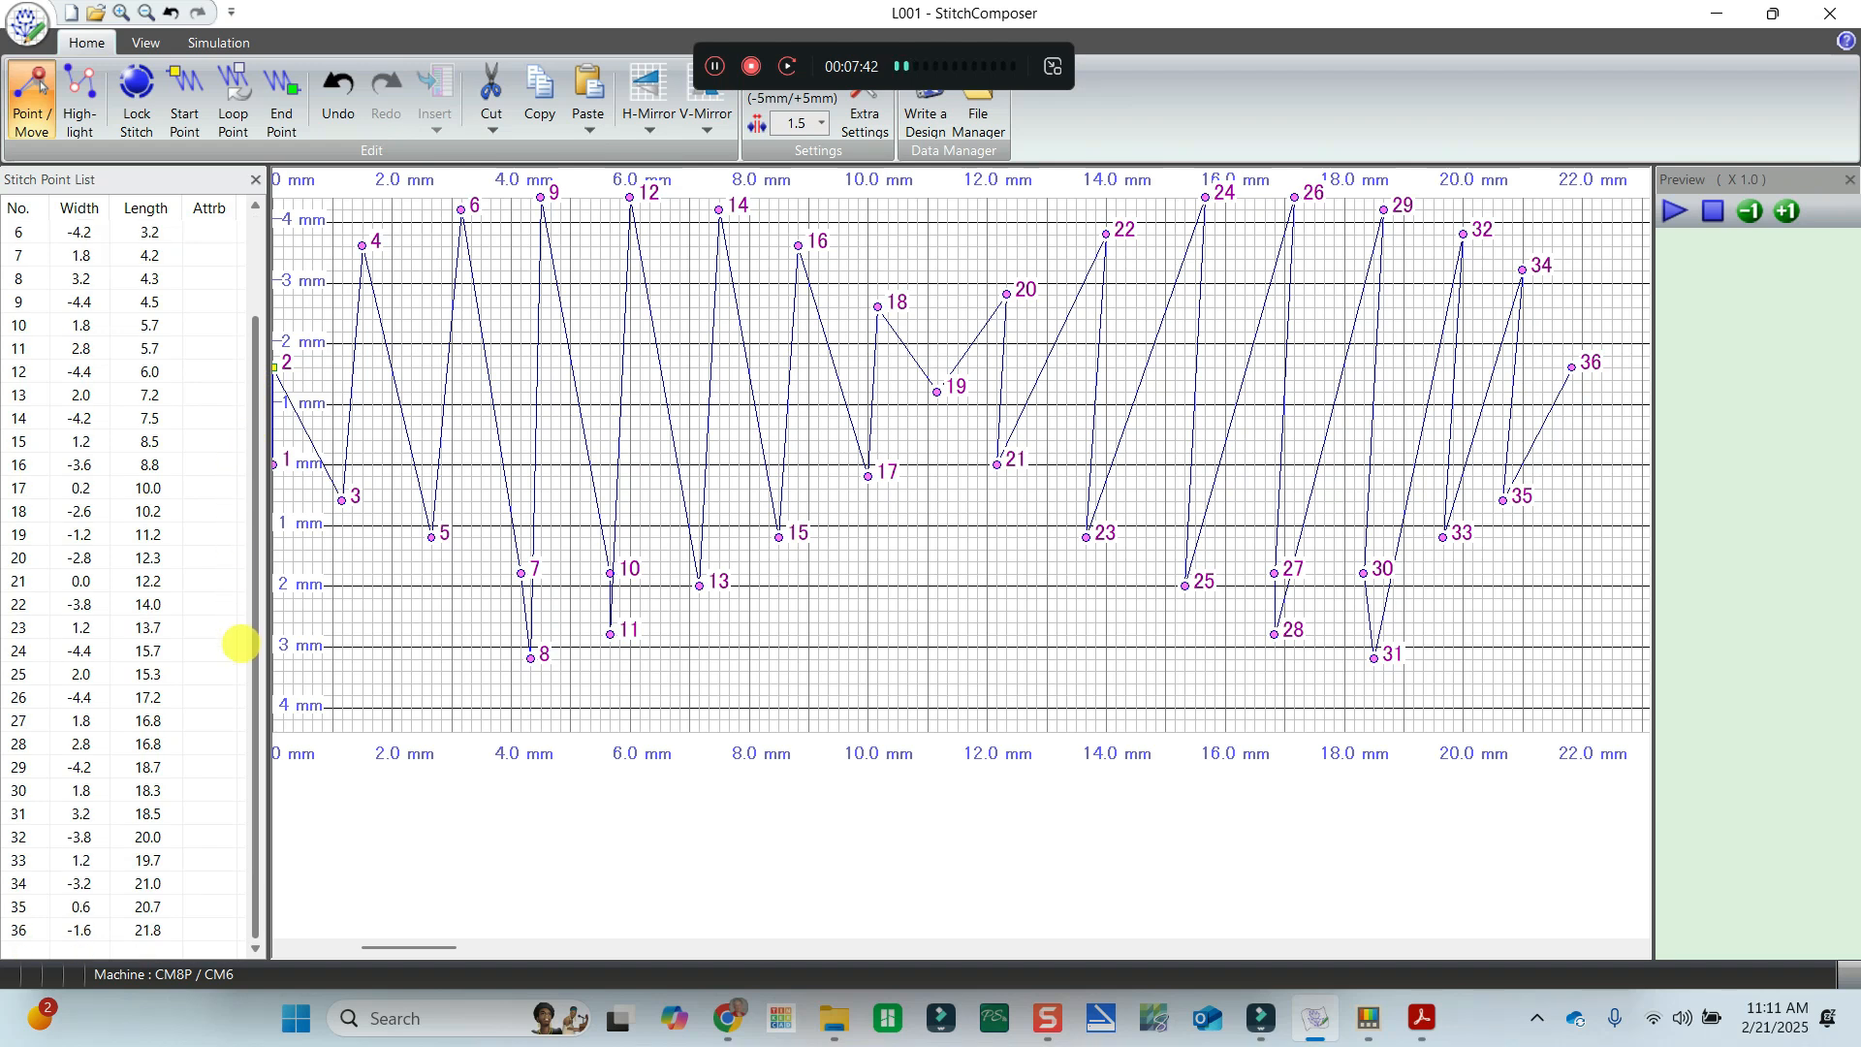
{"action": "left_click", "coordinate": [192, 931]}
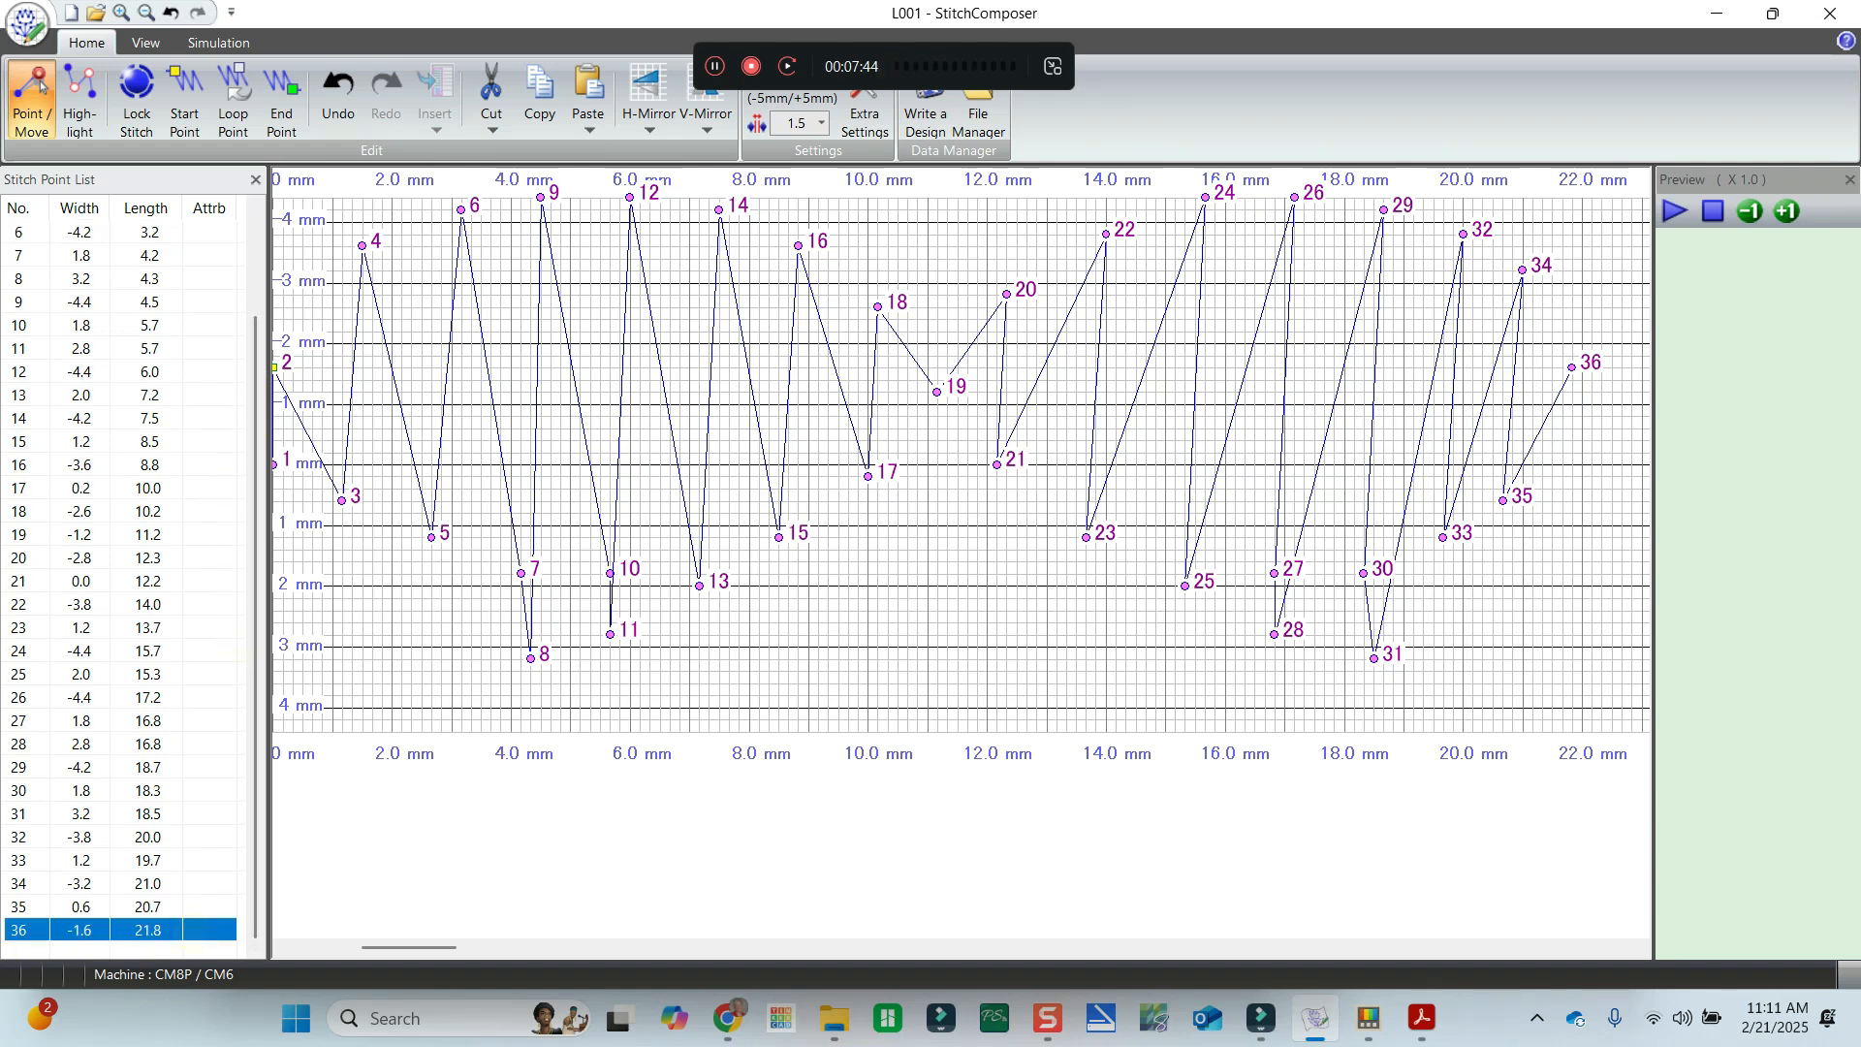
{"action": "left_click", "coordinate": [233, 102]}
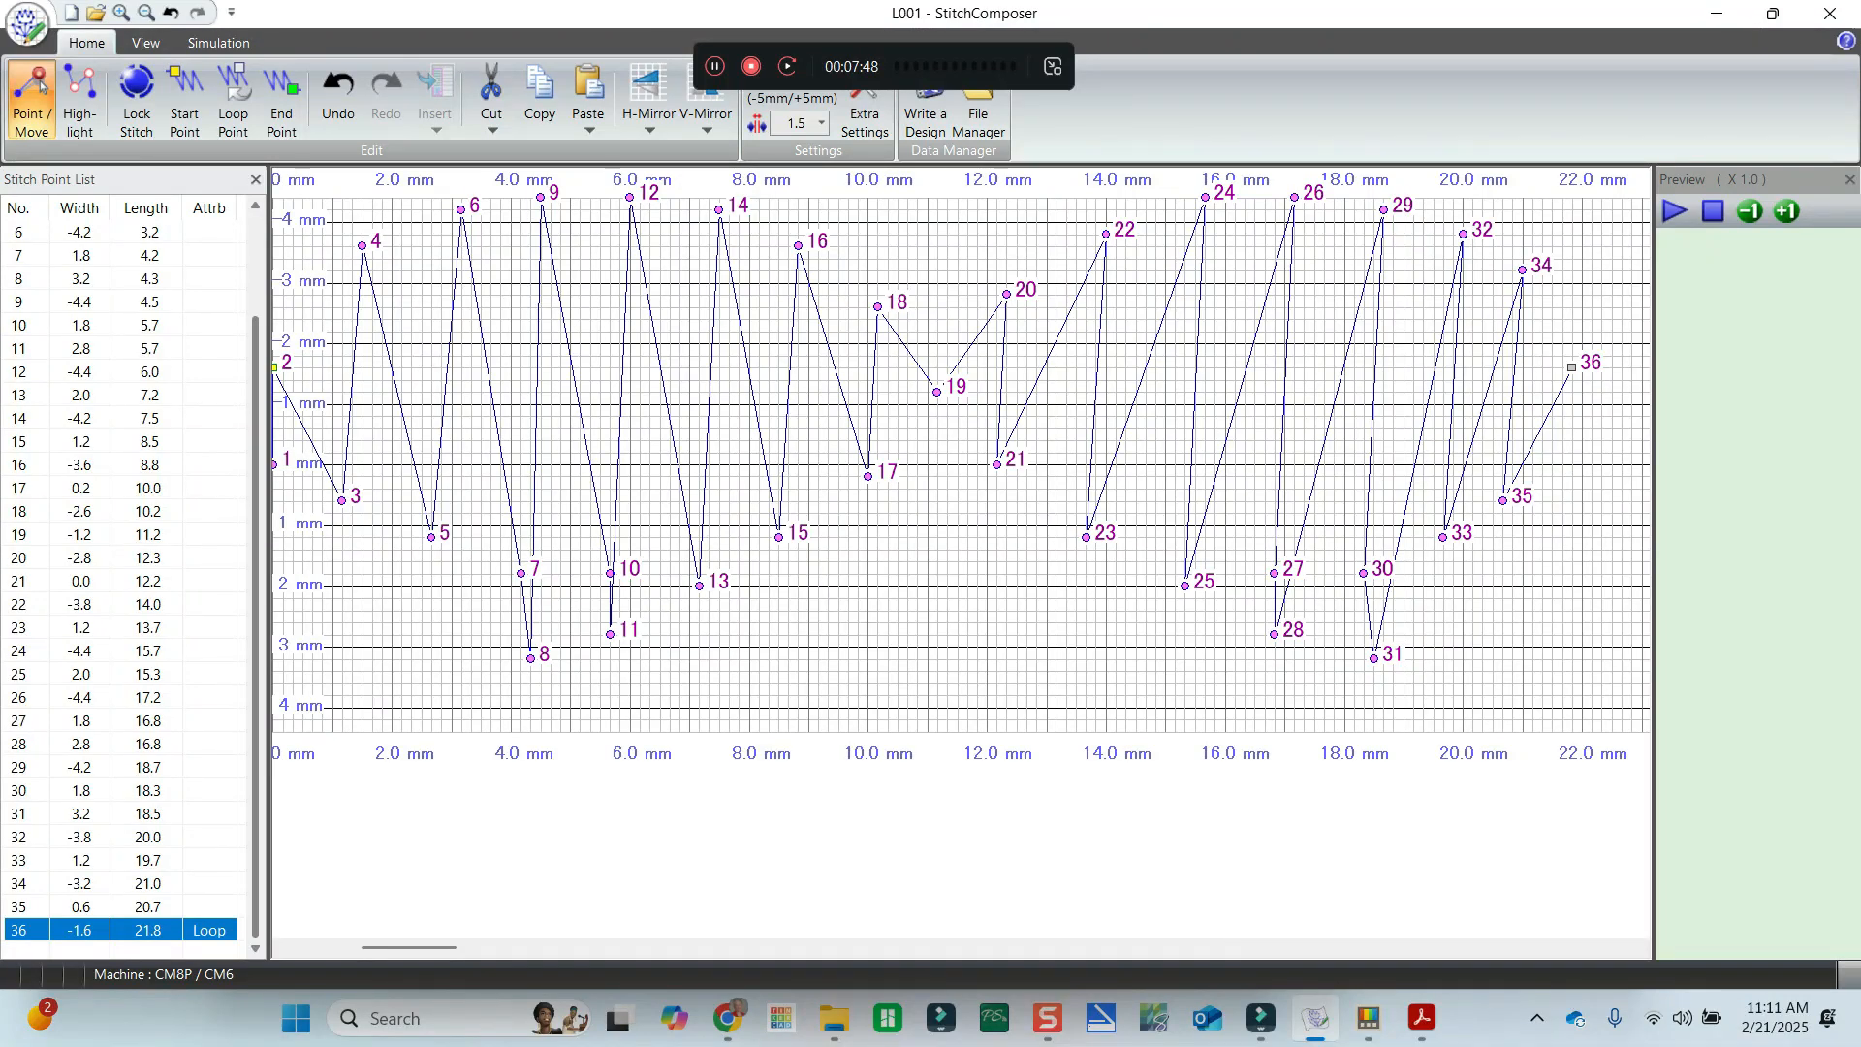
Add three short locking stitches after point 36, at widths -1.0, -1.6 and -1.0 mm and lengths 21.7, 21.8 and 21.8 mm.
{"action": "left_click", "coordinate": [39, 85]}
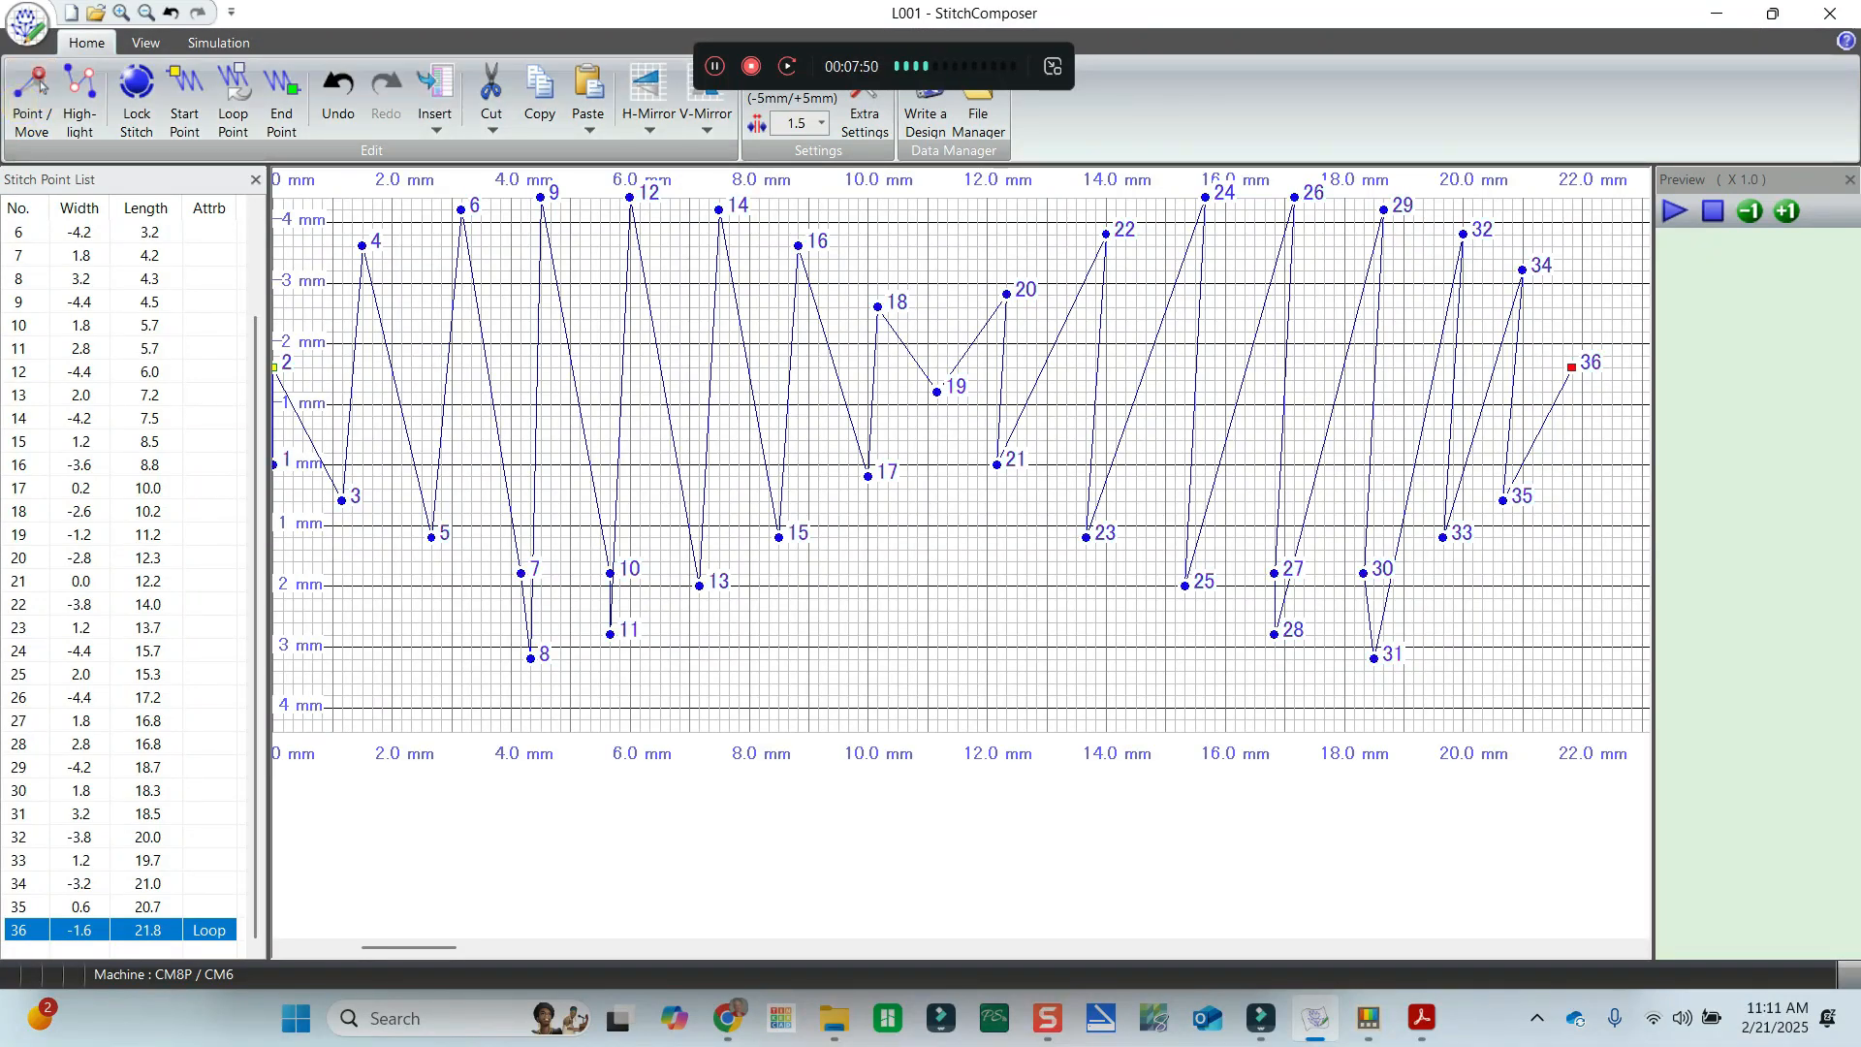
{"action": "left_click_drag", "start_coordinate": [415, 947], "coordinate": [454, 947]}
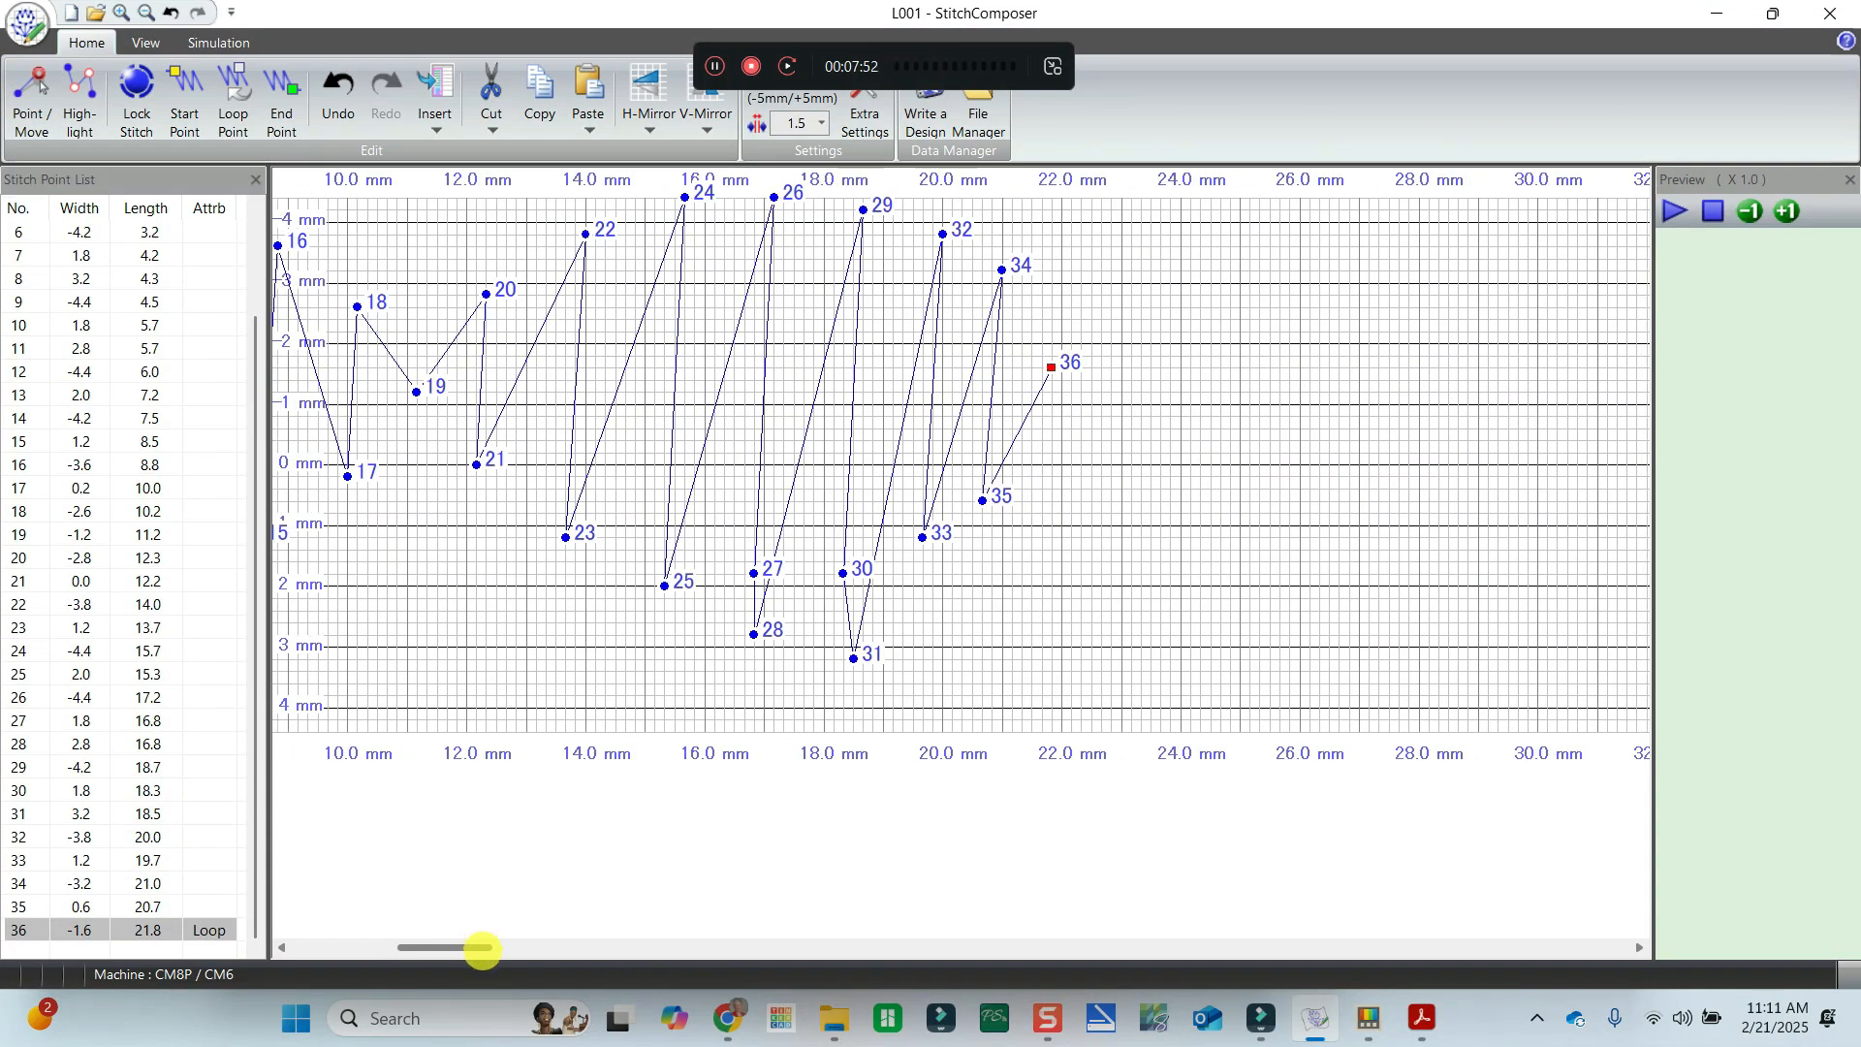
{"action": "left_click", "coordinate": [1041, 403]}
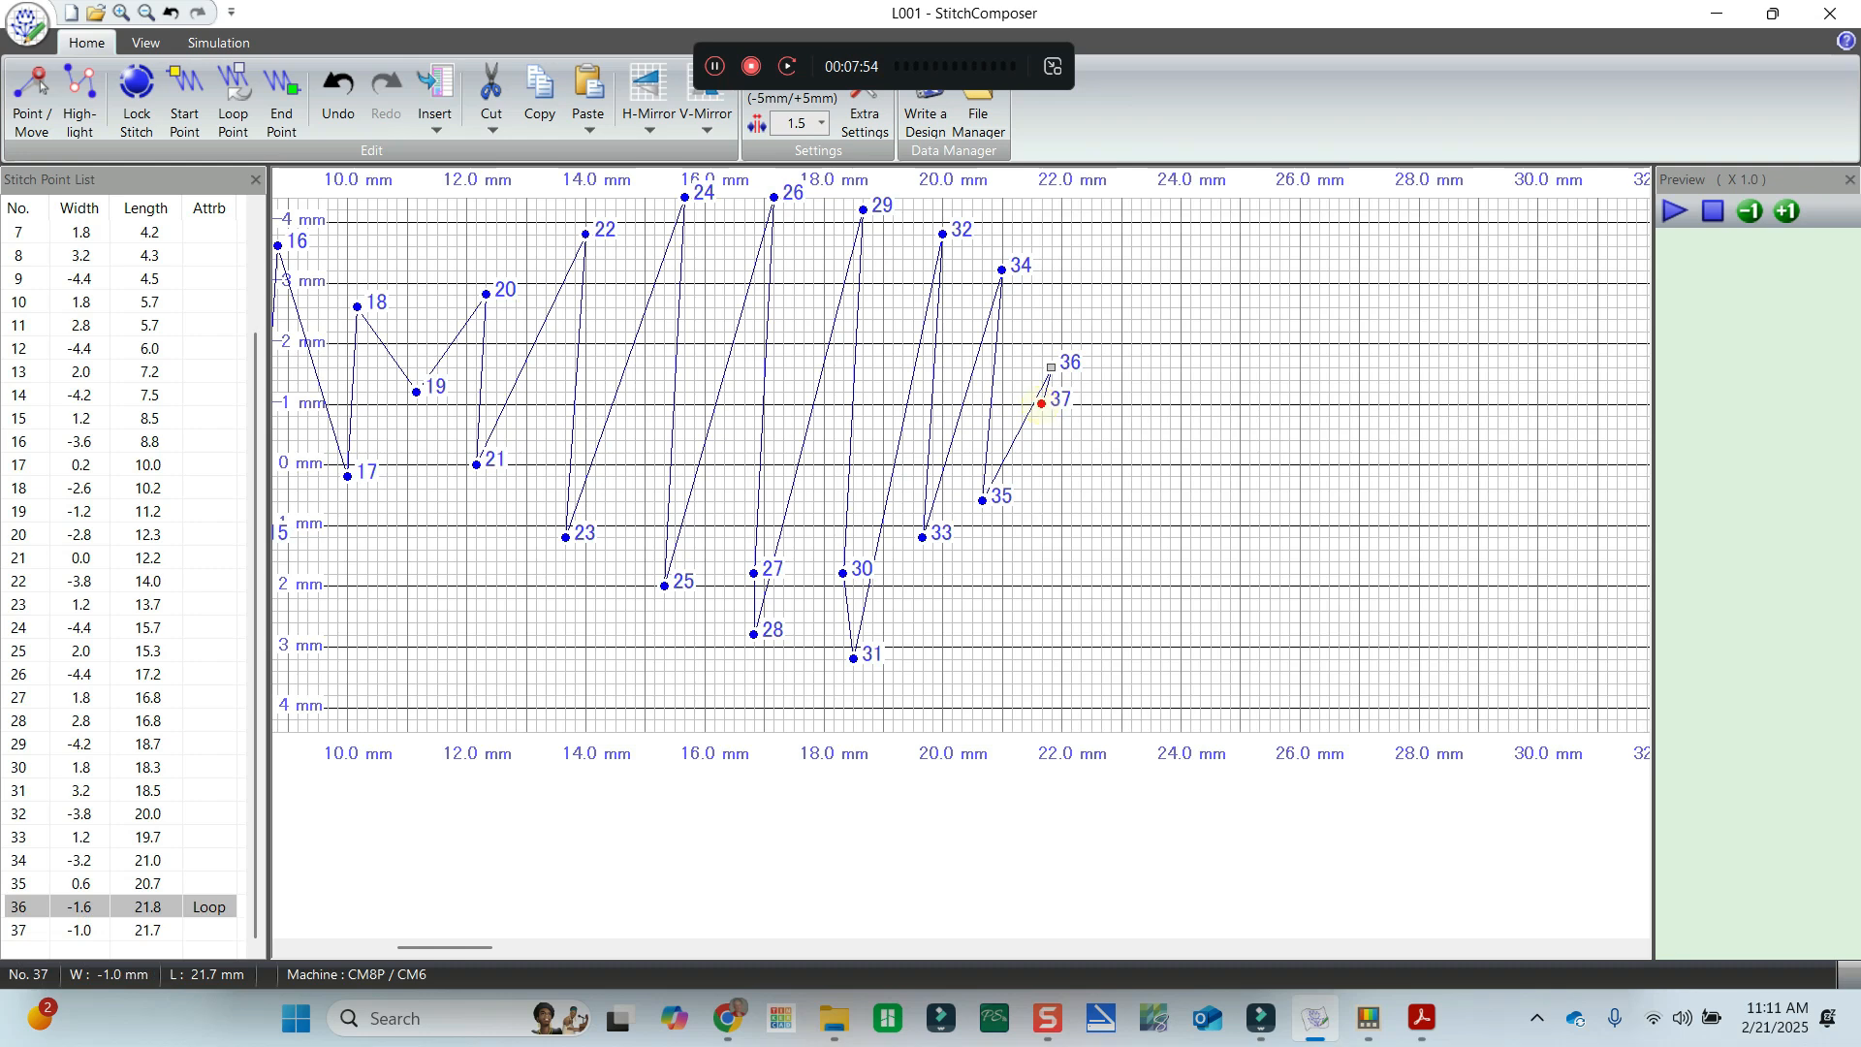
{"action": "left_click", "coordinate": [1051, 367]}
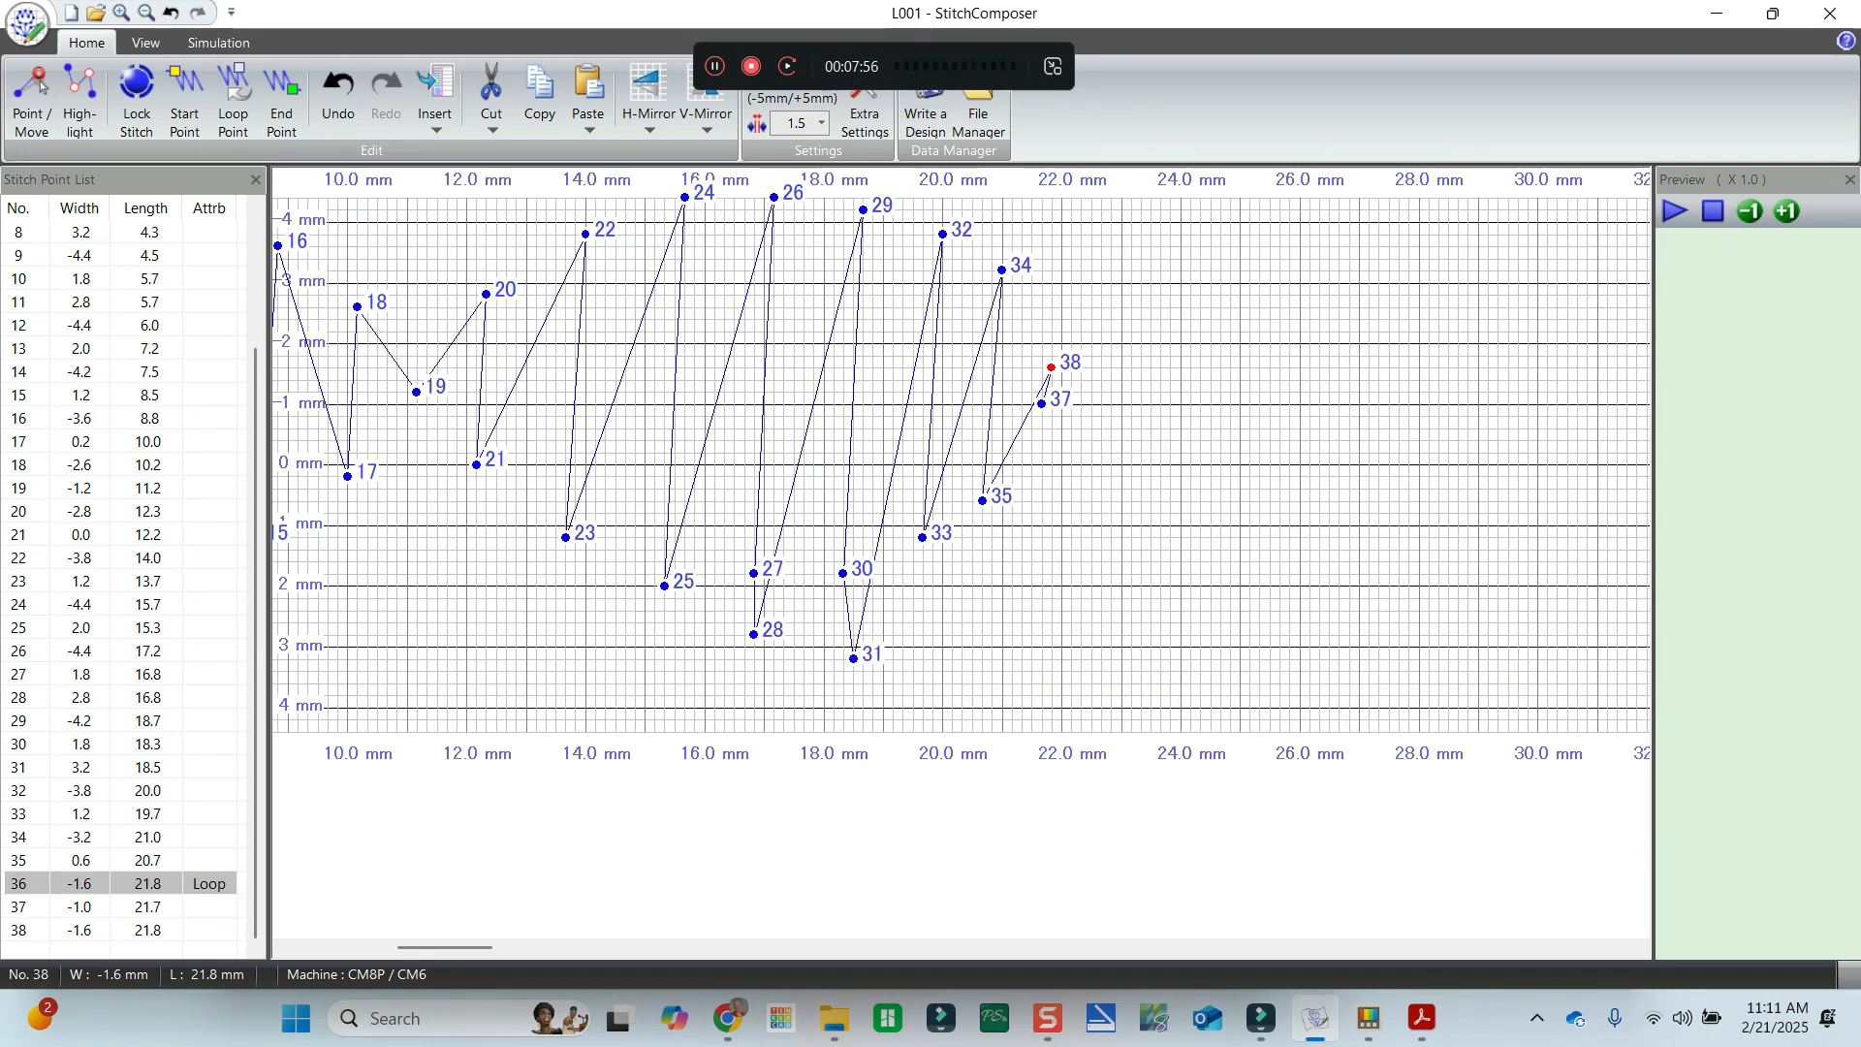
{"action": "left_click", "coordinate": [1043, 402]}
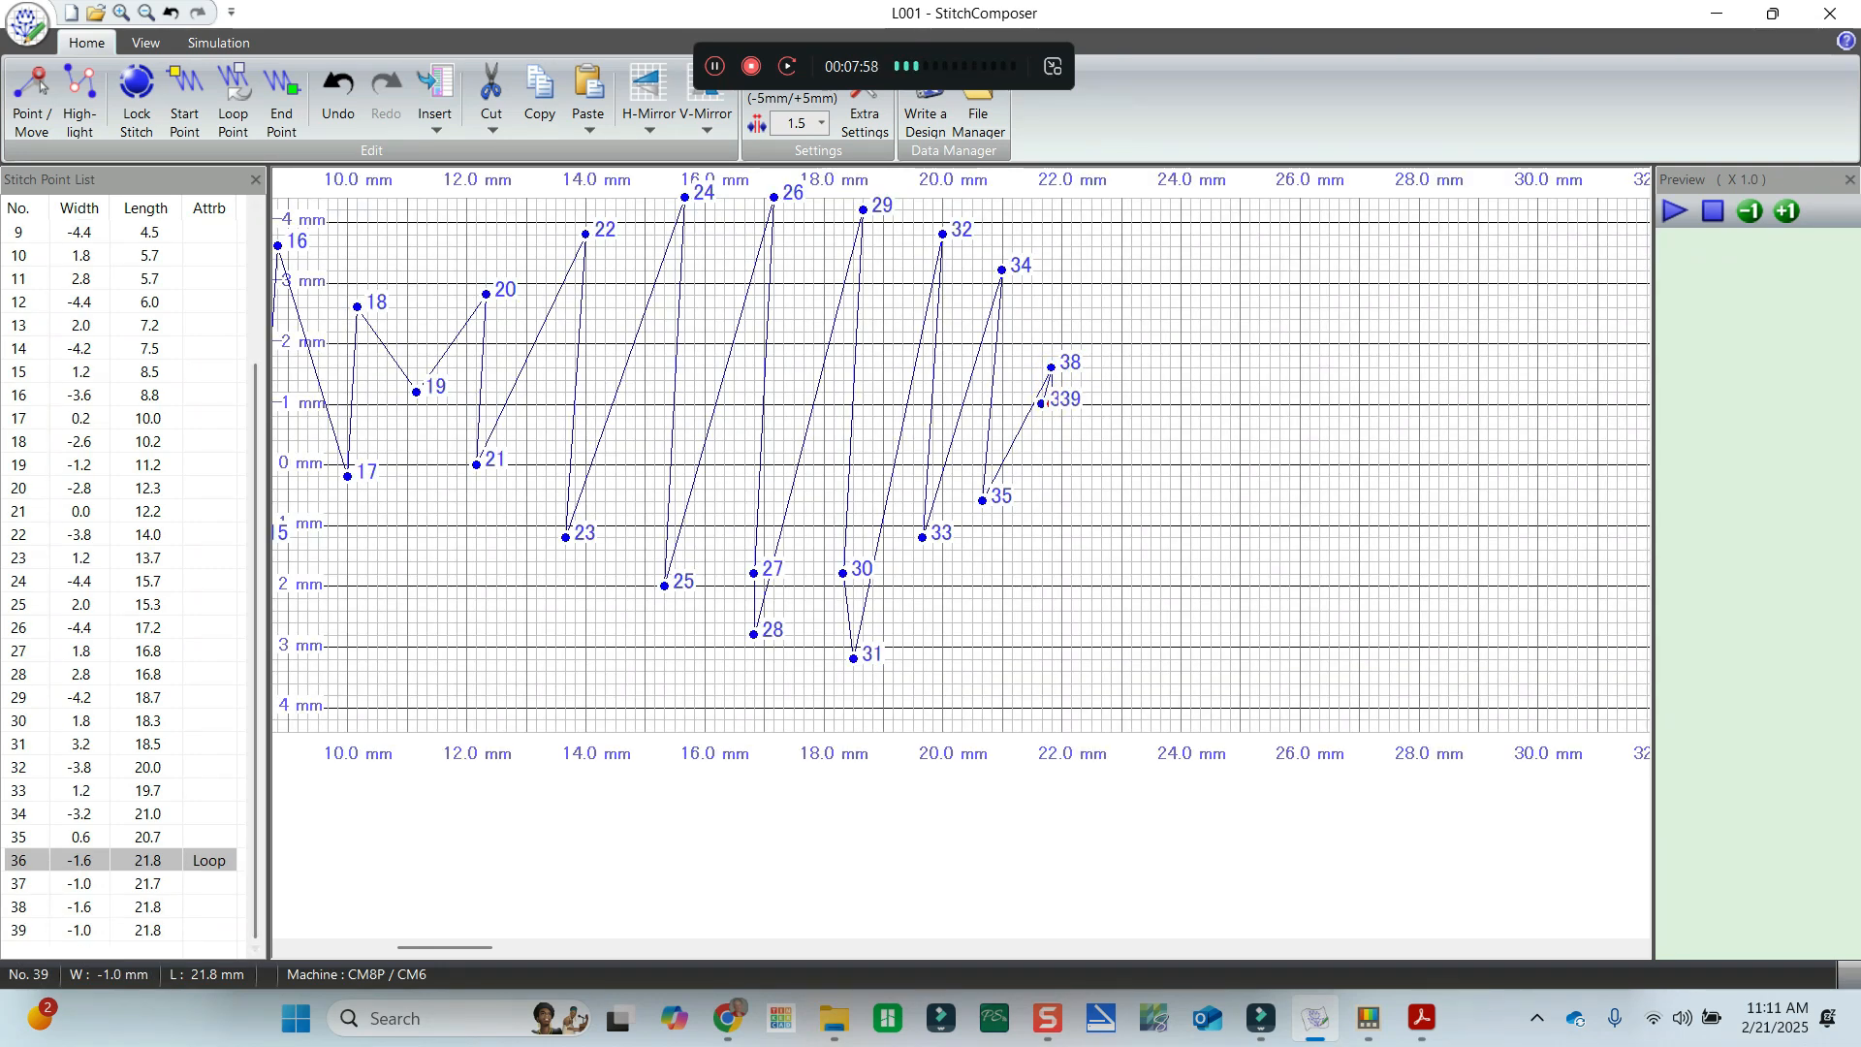
Set stitch point 37 as the End Point and play the stitch preview.
{"action": "left_click", "coordinate": [200, 883]}
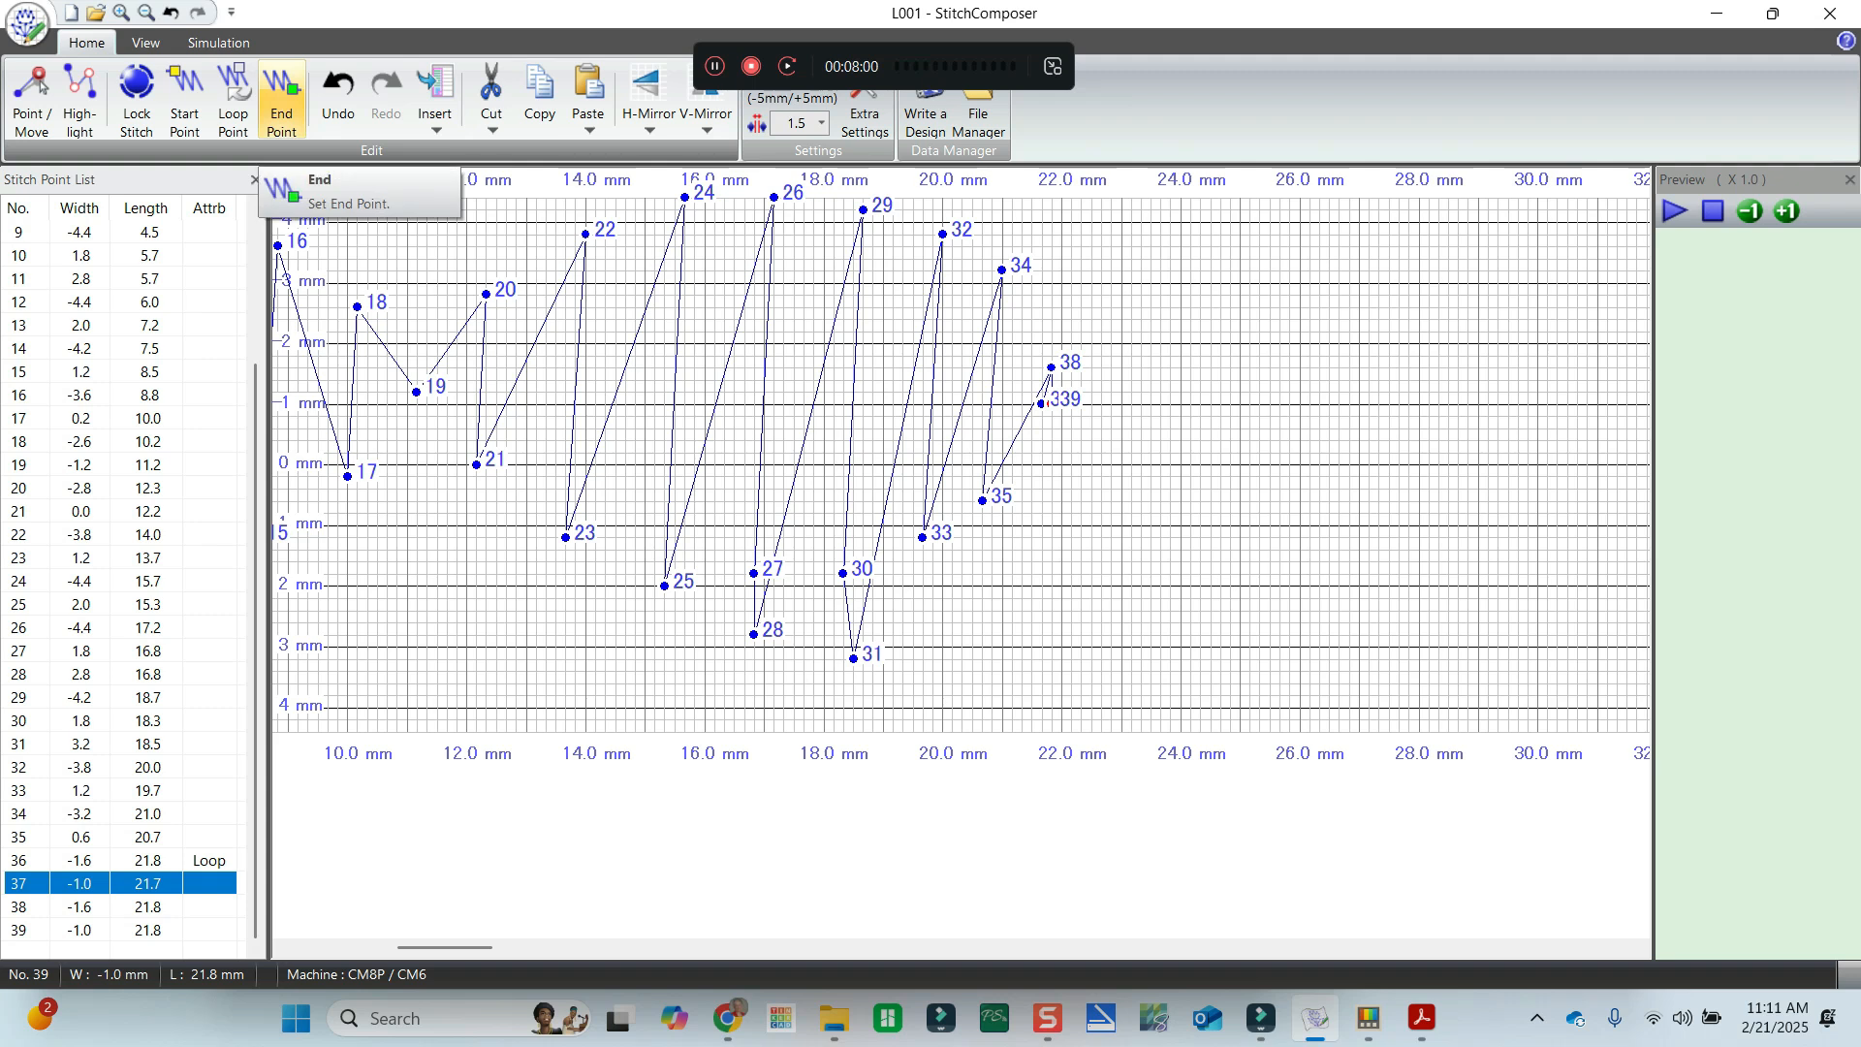
{"action": "left_click", "coordinate": [281, 102]}
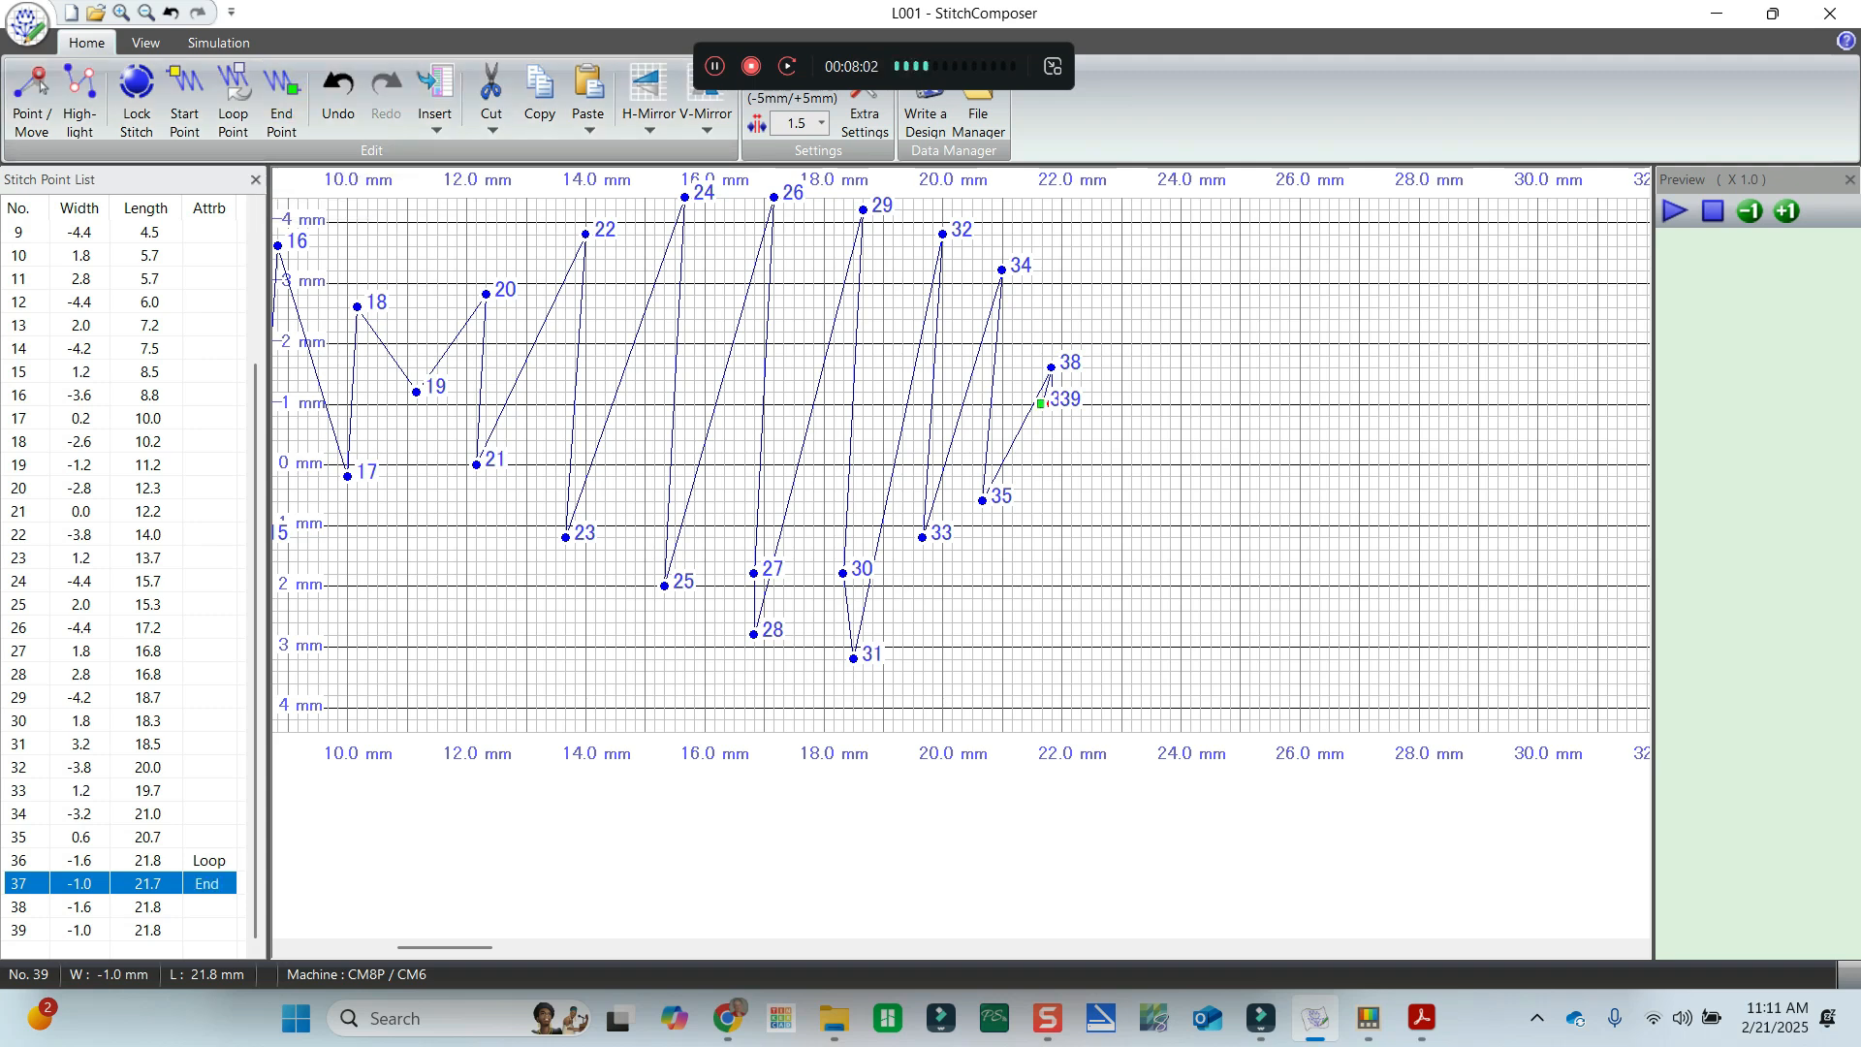
{"action": "left_click", "coordinate": [1674, 211]}
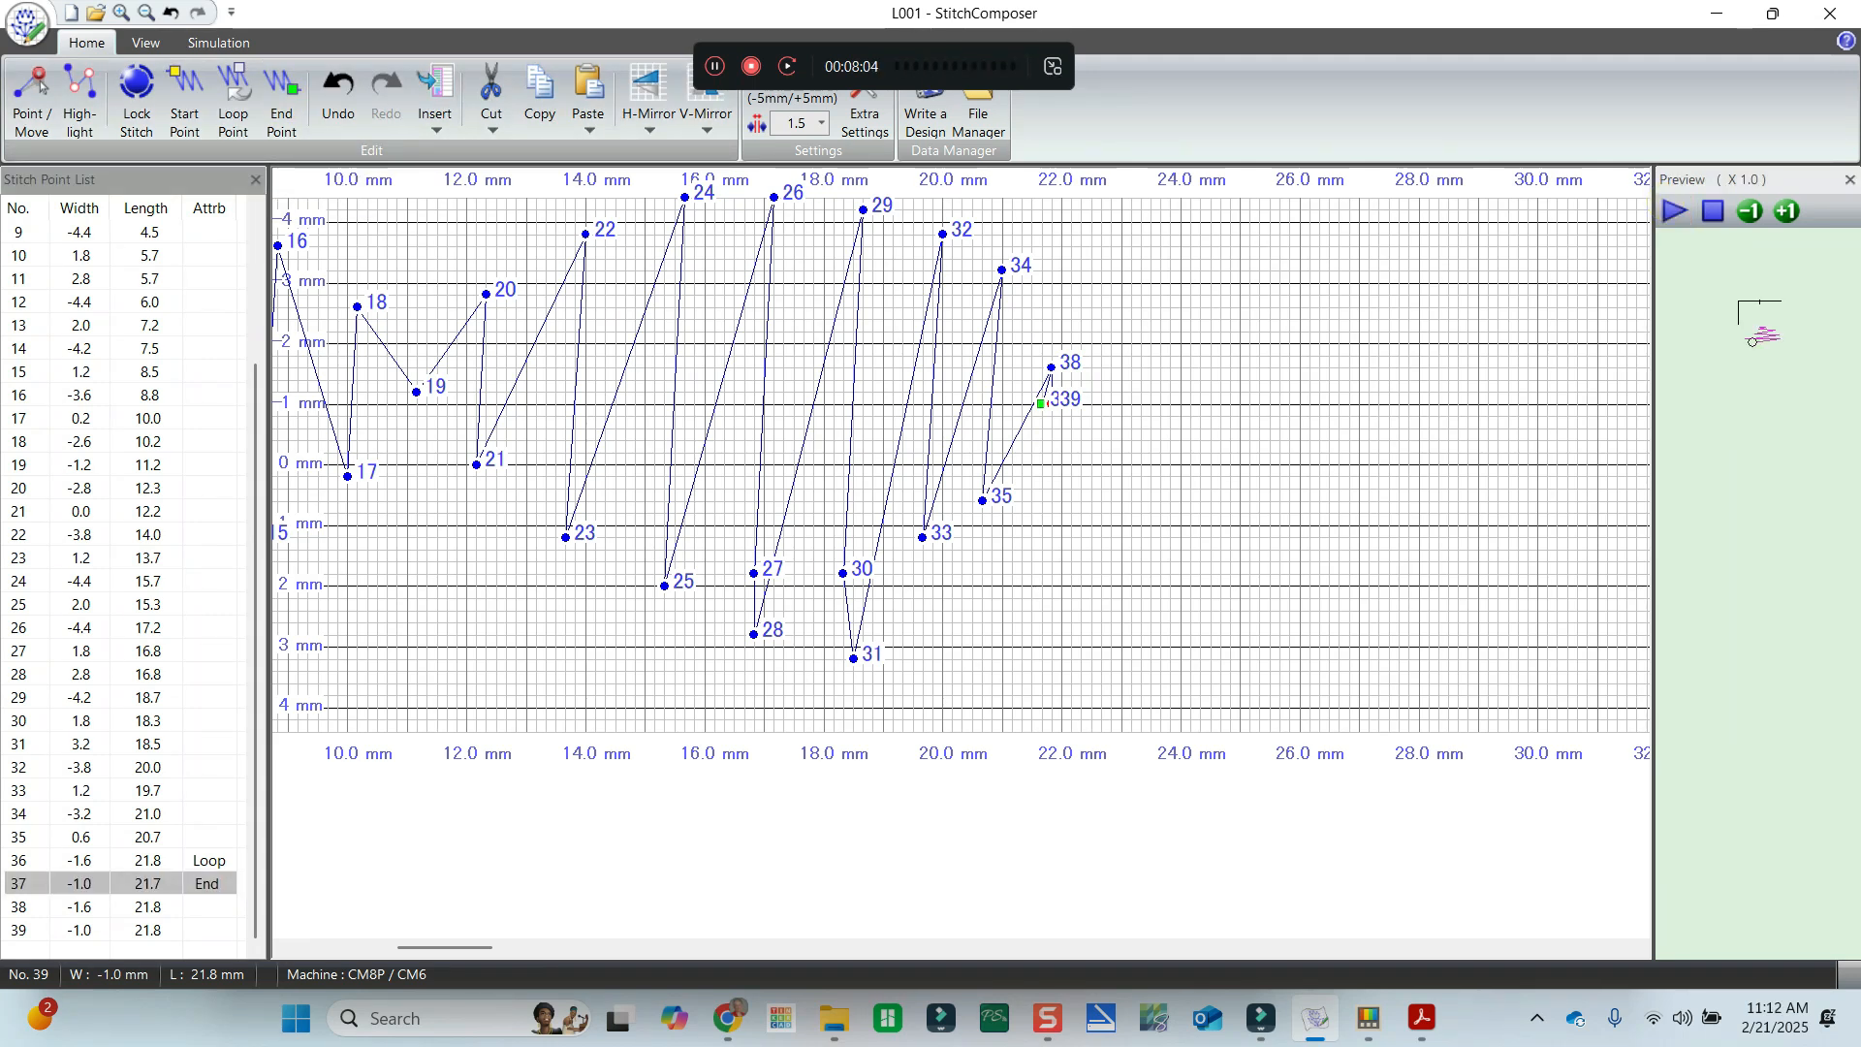